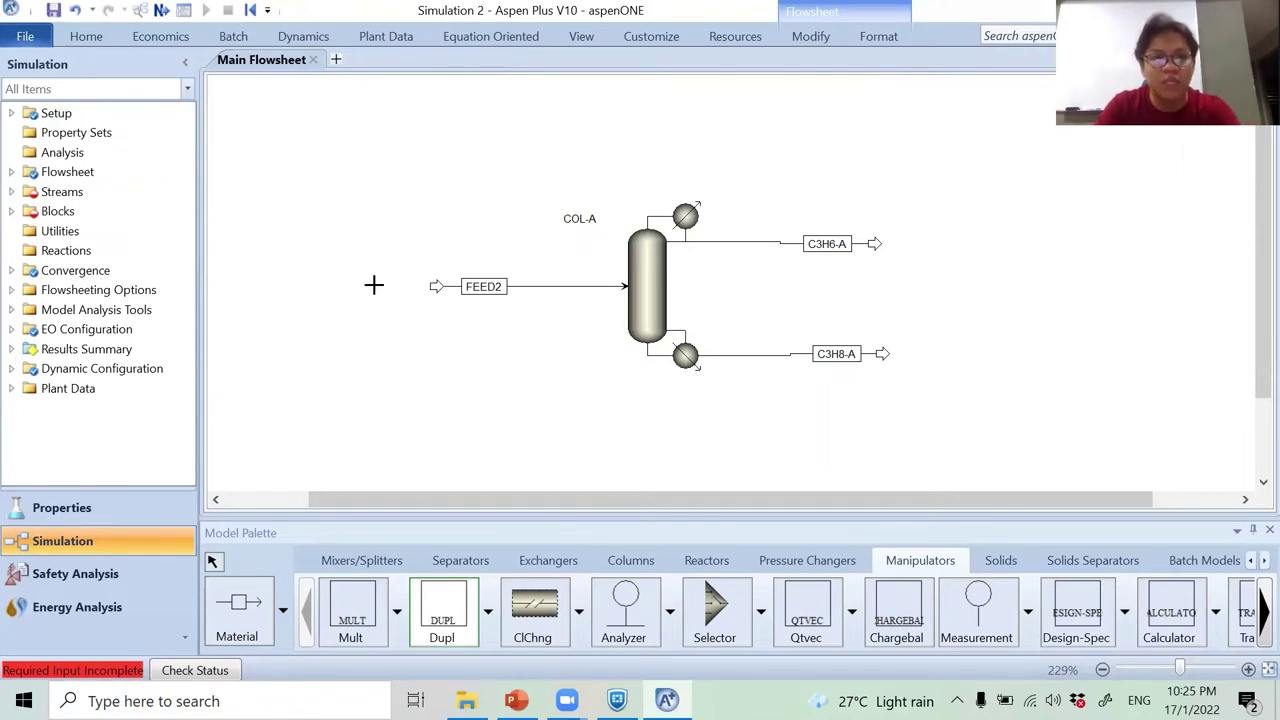
Place a Dupl block named DUPL on the flowsheet, just before the start of stream FEED2.
click(374, 285)
text(D)
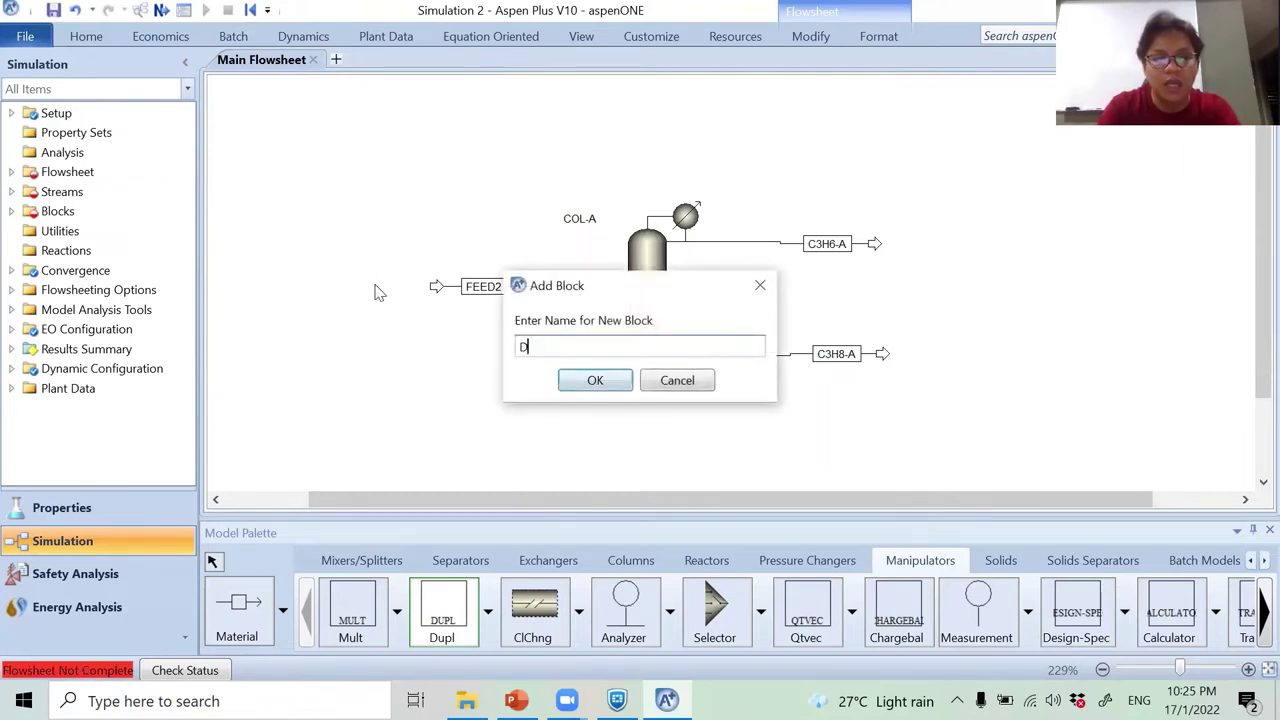
text(UPL)
key(Return)
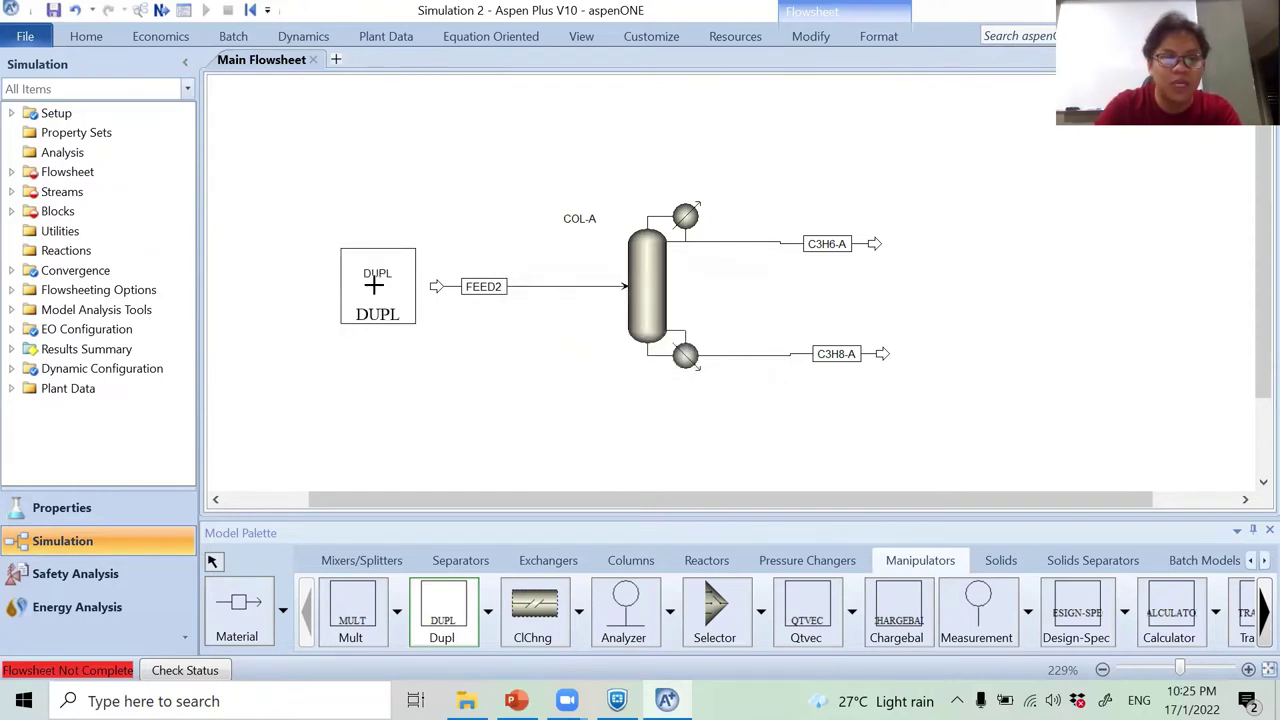
right_click(354, 380)
Add a material stream named FEED that enters the inlet of the DUPL block.
click(237, 605)
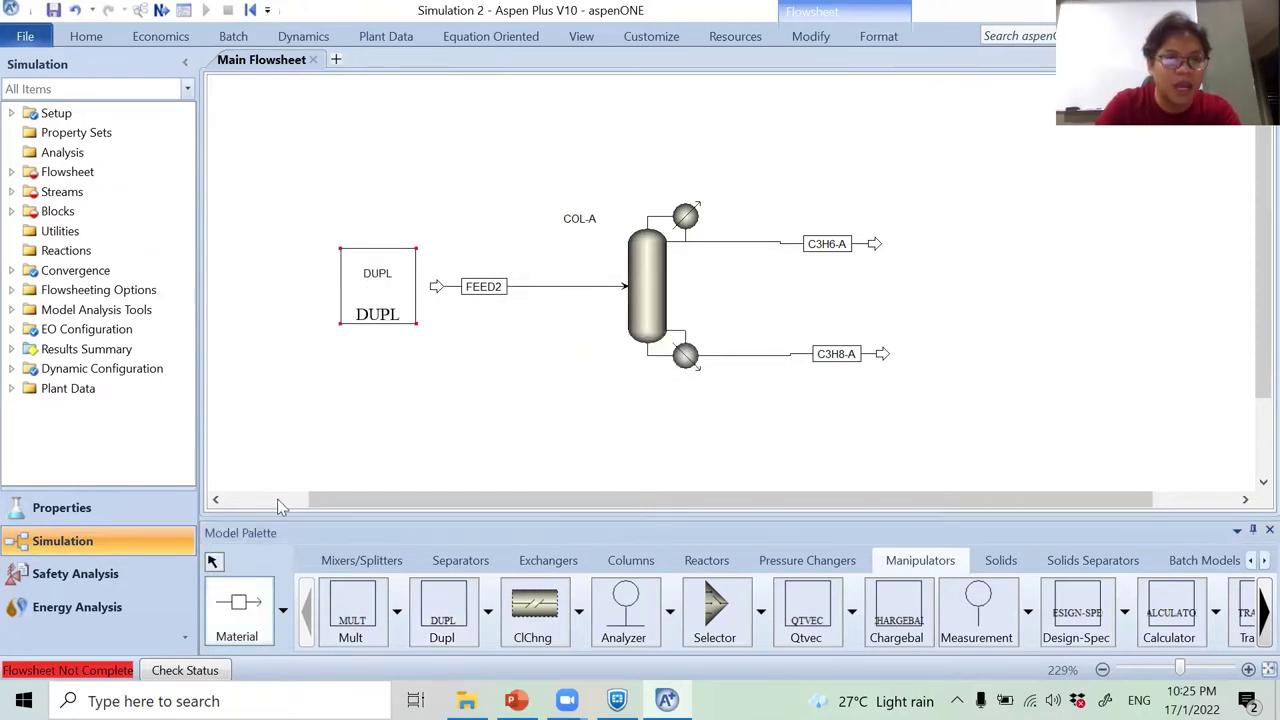
click(340, 287)
click(226, 186)
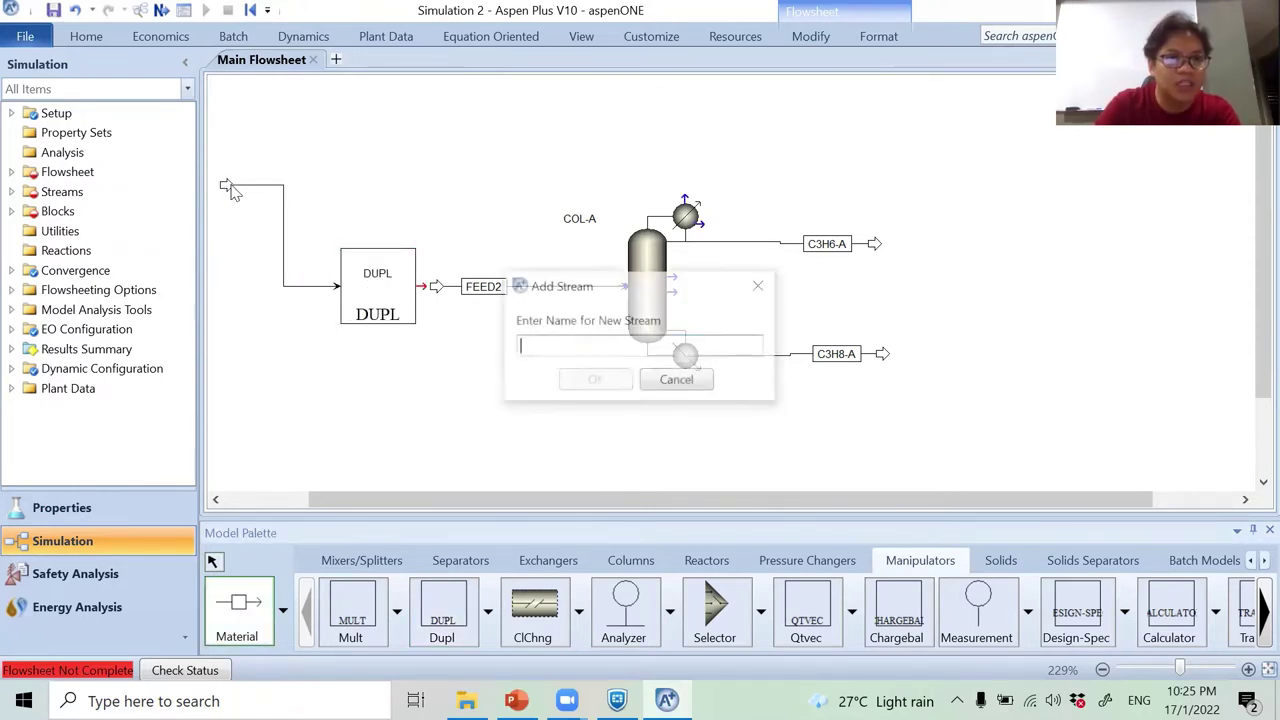
text(FEED)
key(Return)
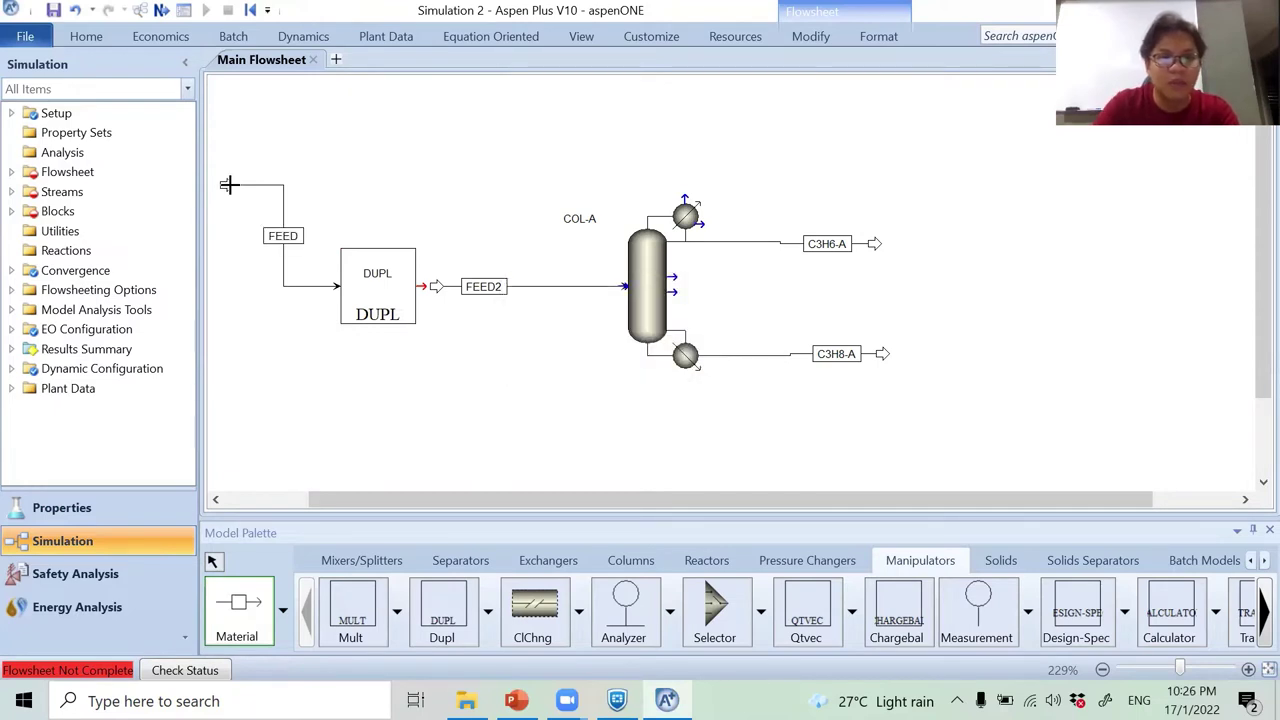
right_click(463, 303)
Reconnect the source of stream FEED2 to the outlet of the DUPL block.
right_click(464, 292)
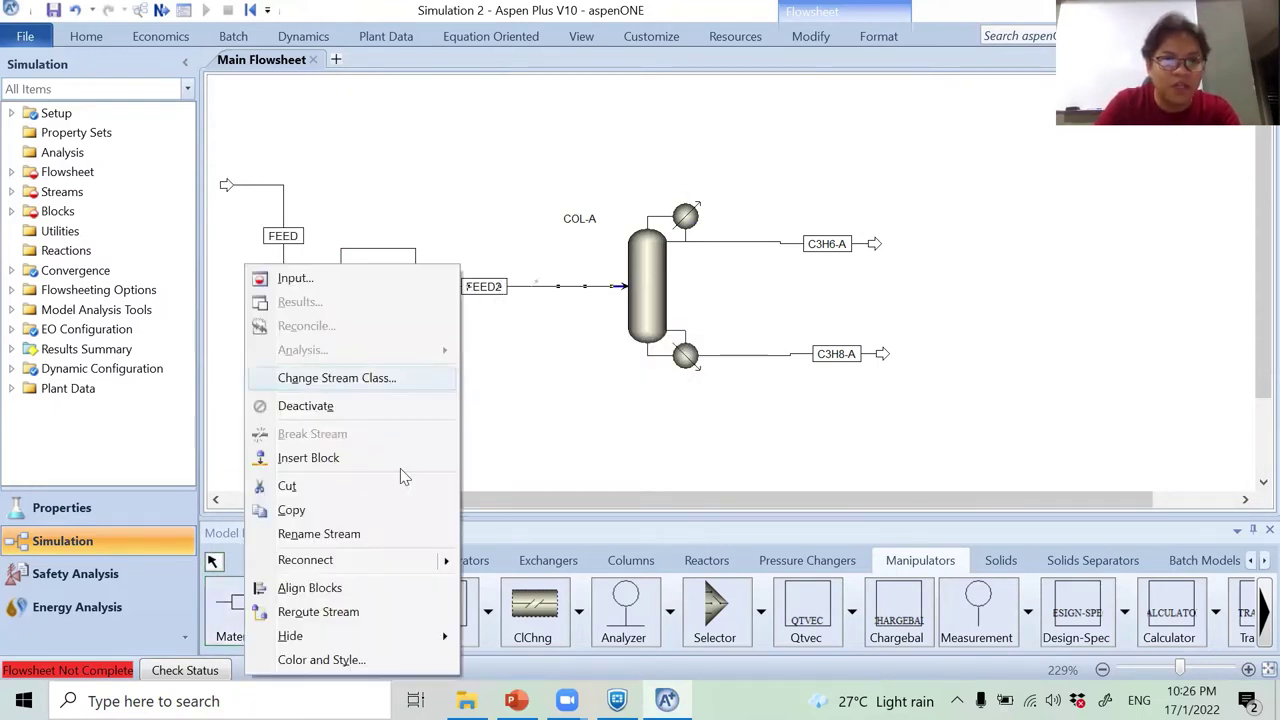
mouse_move(347, 567)
click(113, 589)
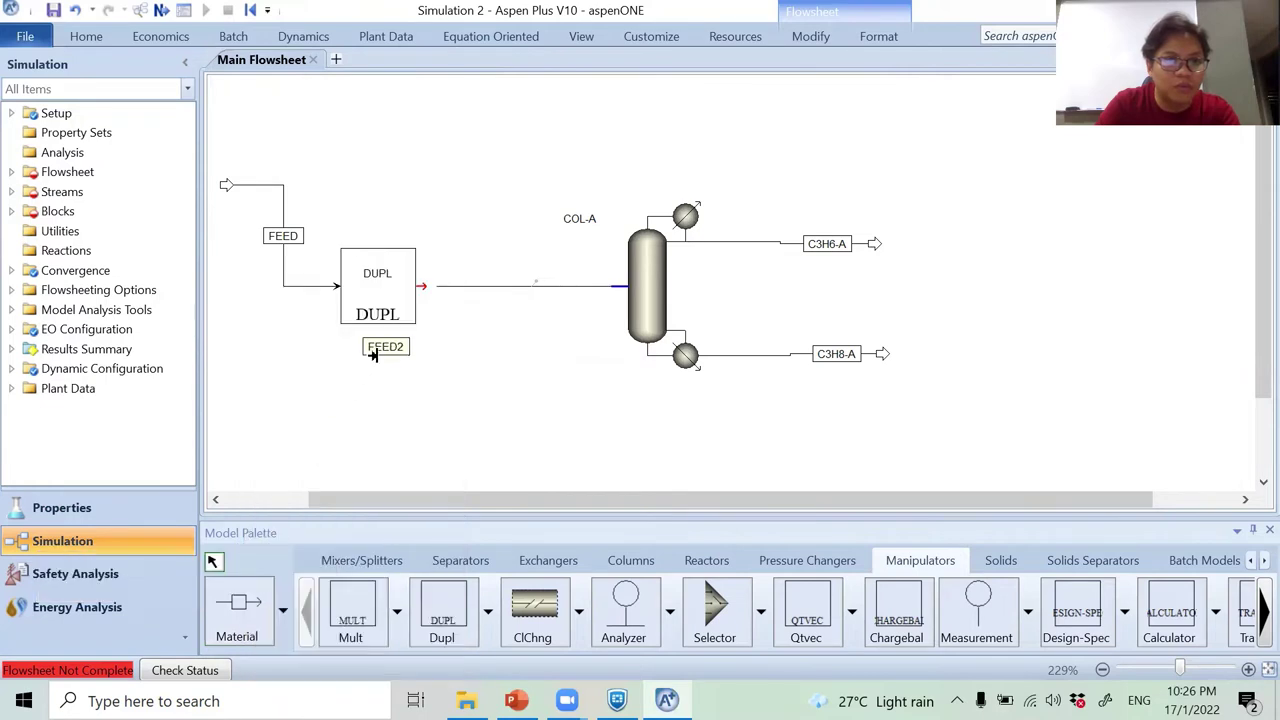
click(420, 285)
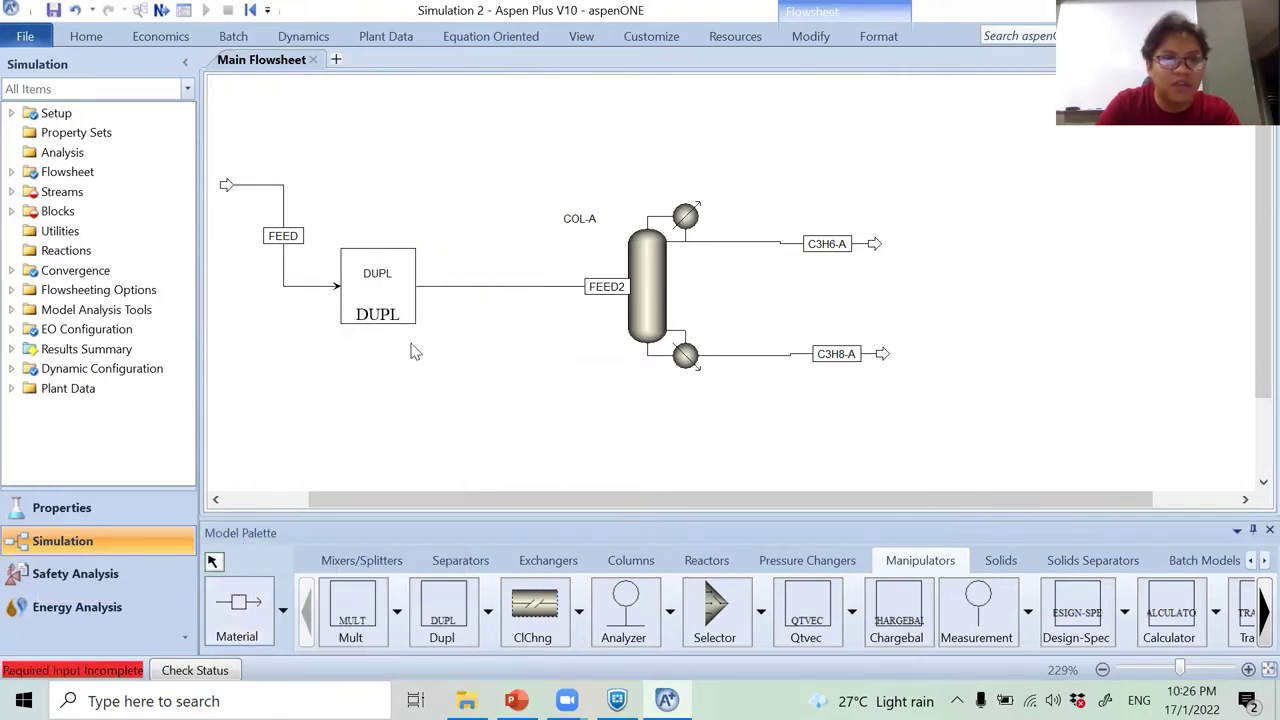
Add a second outlet material stream from the DUPL block, ending below it, and name it FEED3.
click(237, 605)
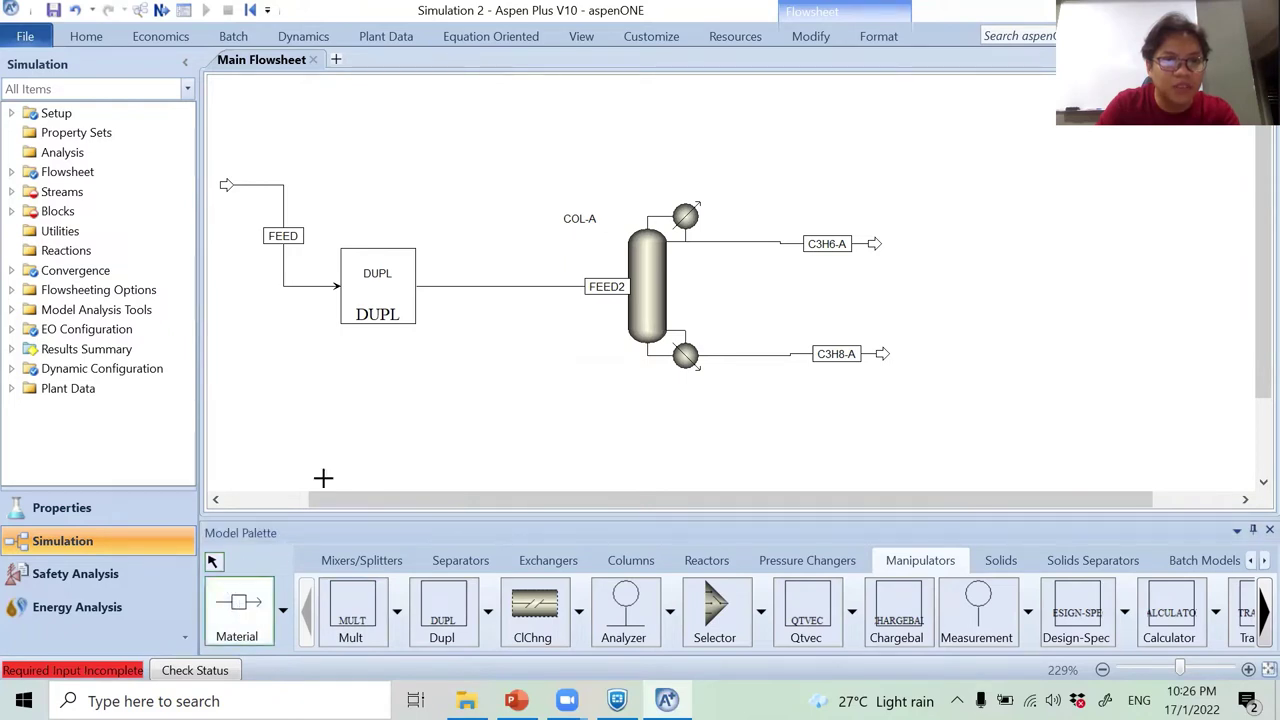
click(421, 286)
scroll(460, 440, down, 2)
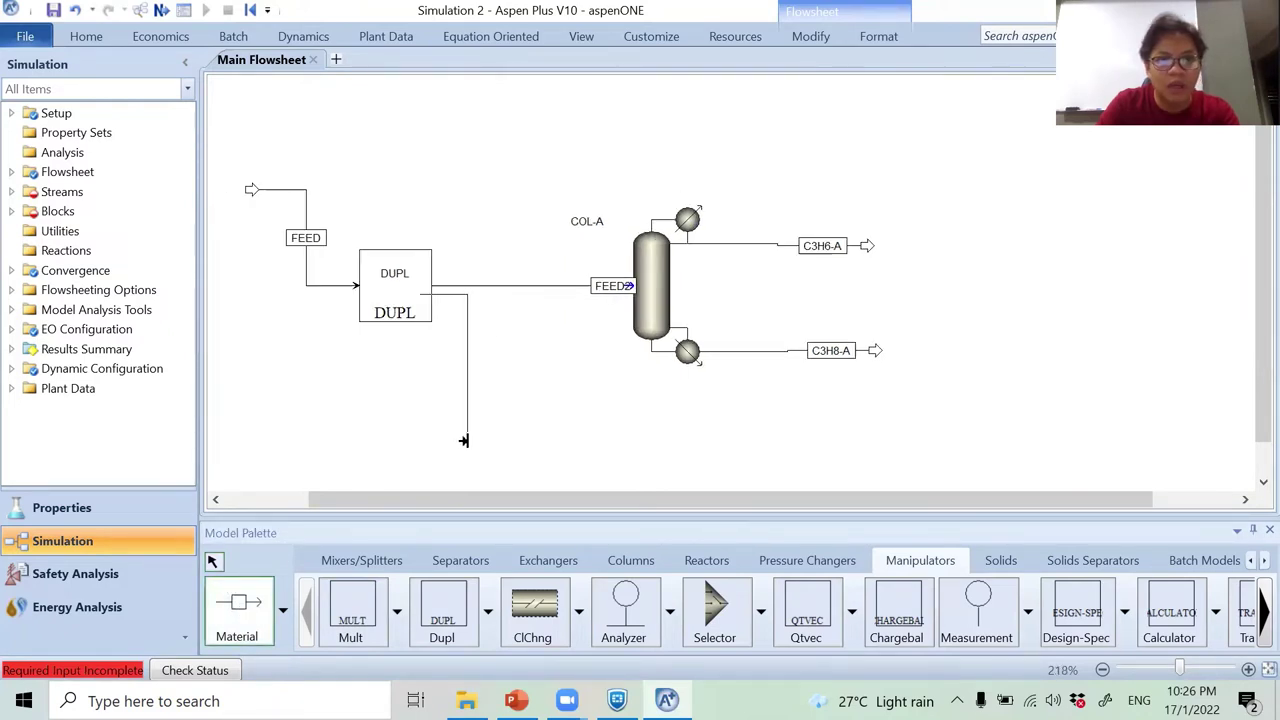
click(537, 461)
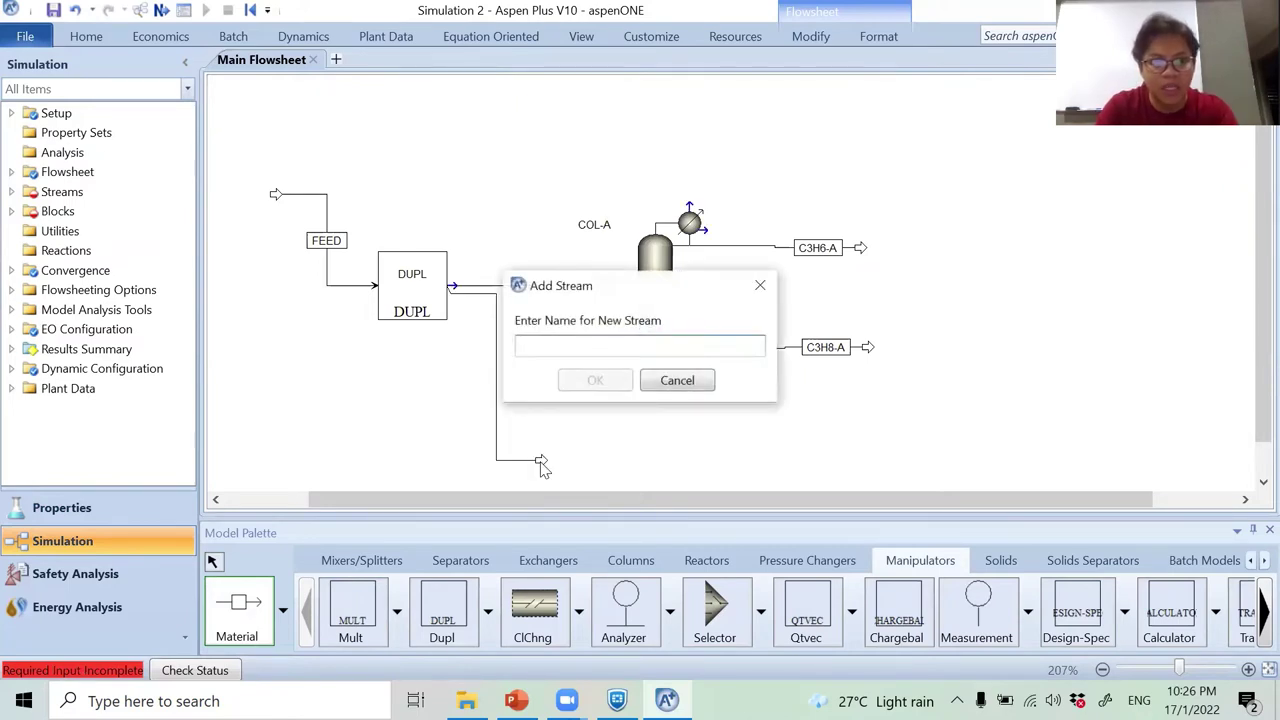
text(FEED3)
key(Return)
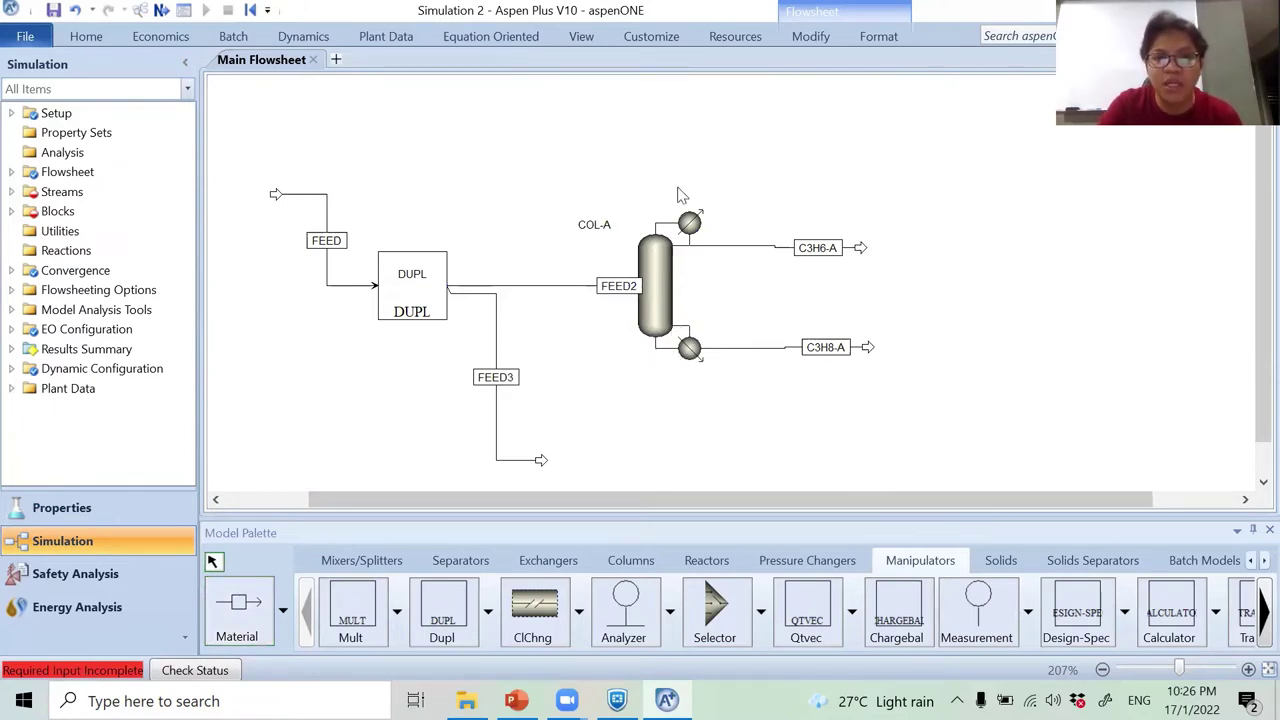
Specify stream FEED by vapor fraction and pressure, with a vapor fraction of 0.03 and a pressure of 21 bar.
click(324, 196)
double_click(324, 196)
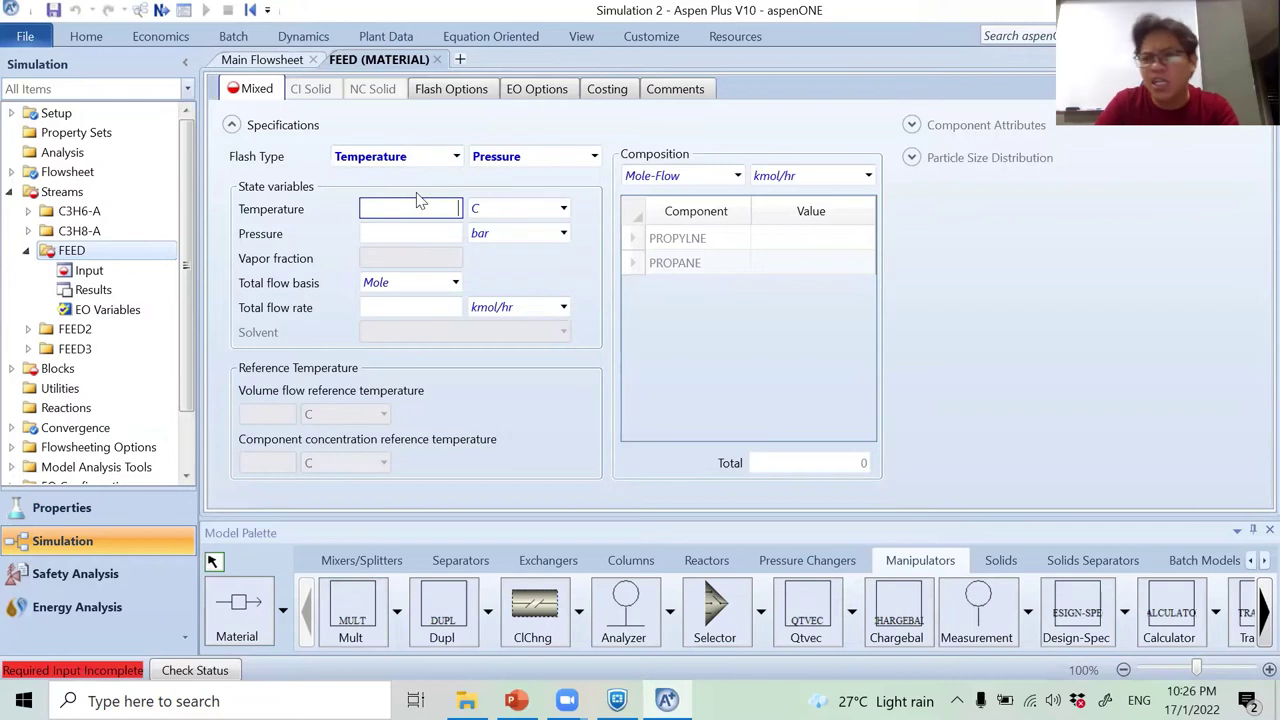
click(457, 157)
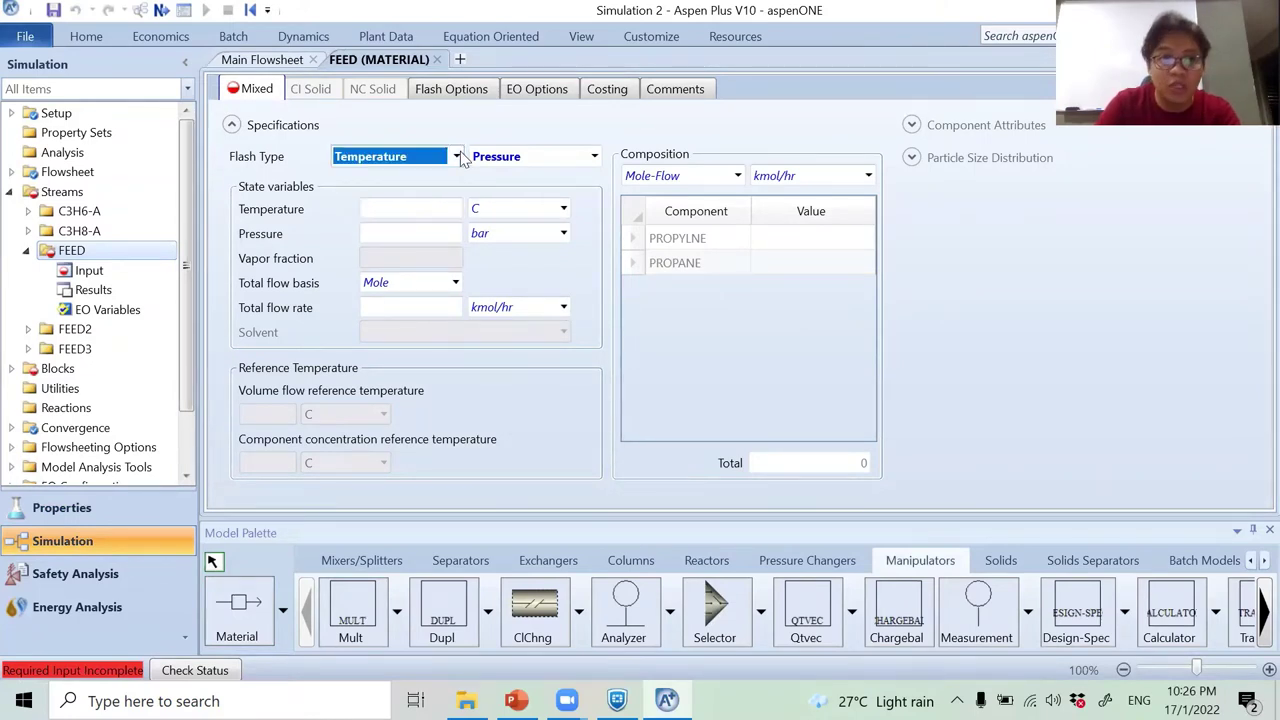
click(424, 201)
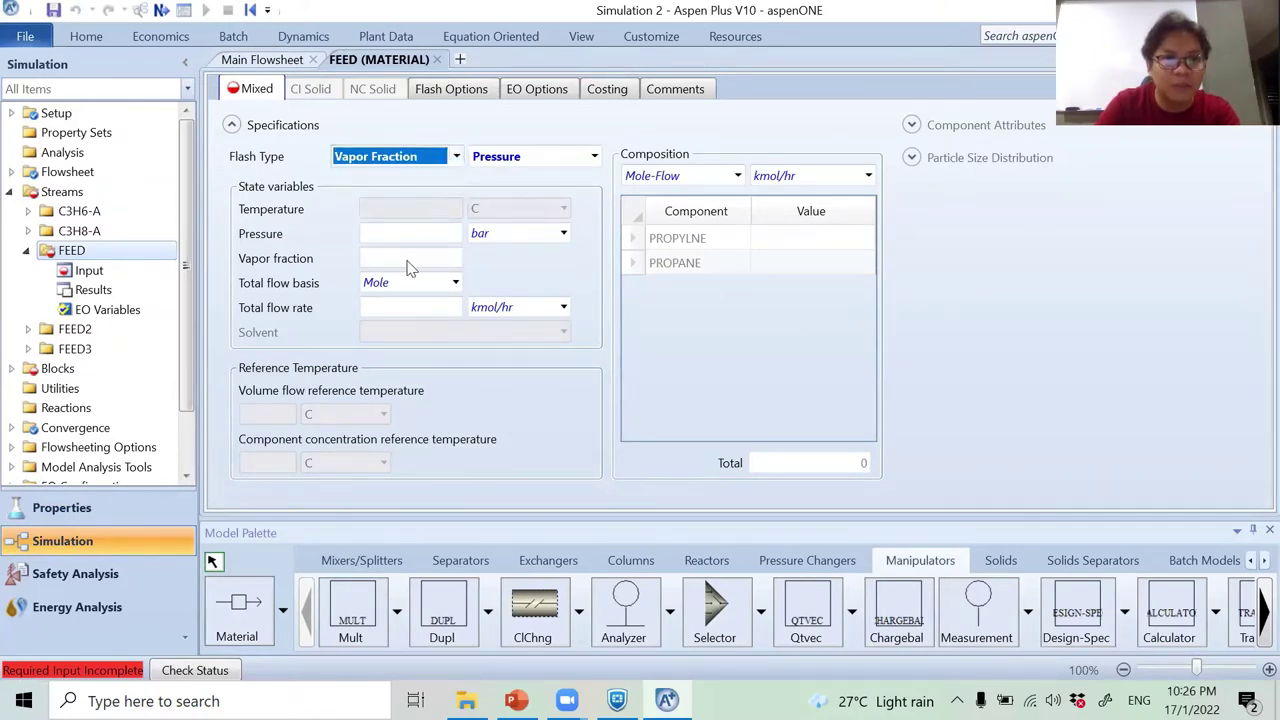
click(413, 257)
text(0.03)
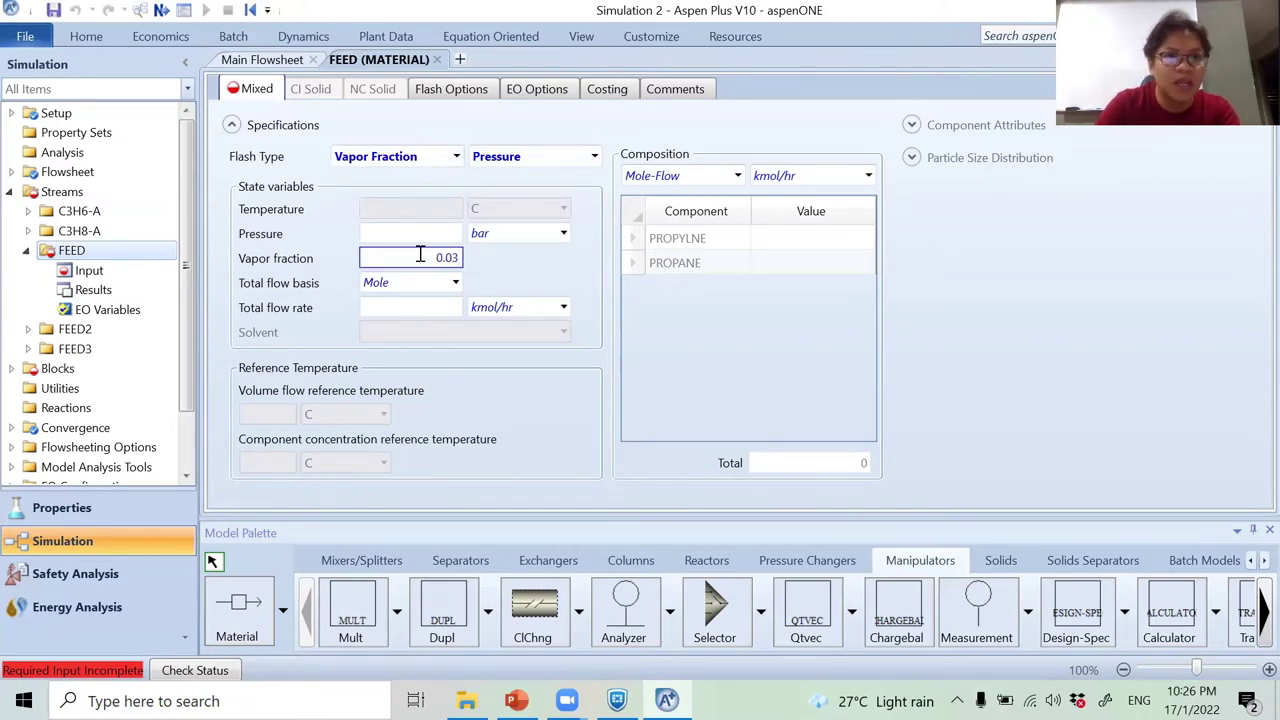
click(424, 234)
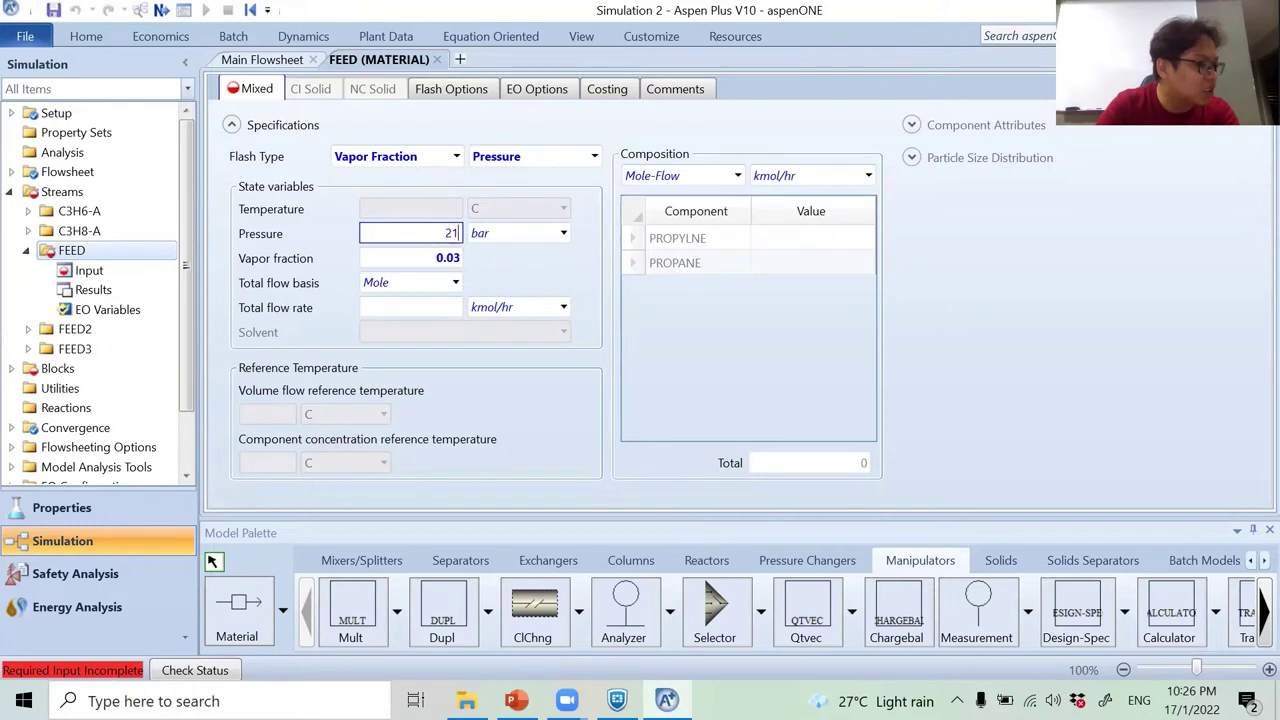
click(577, 276)
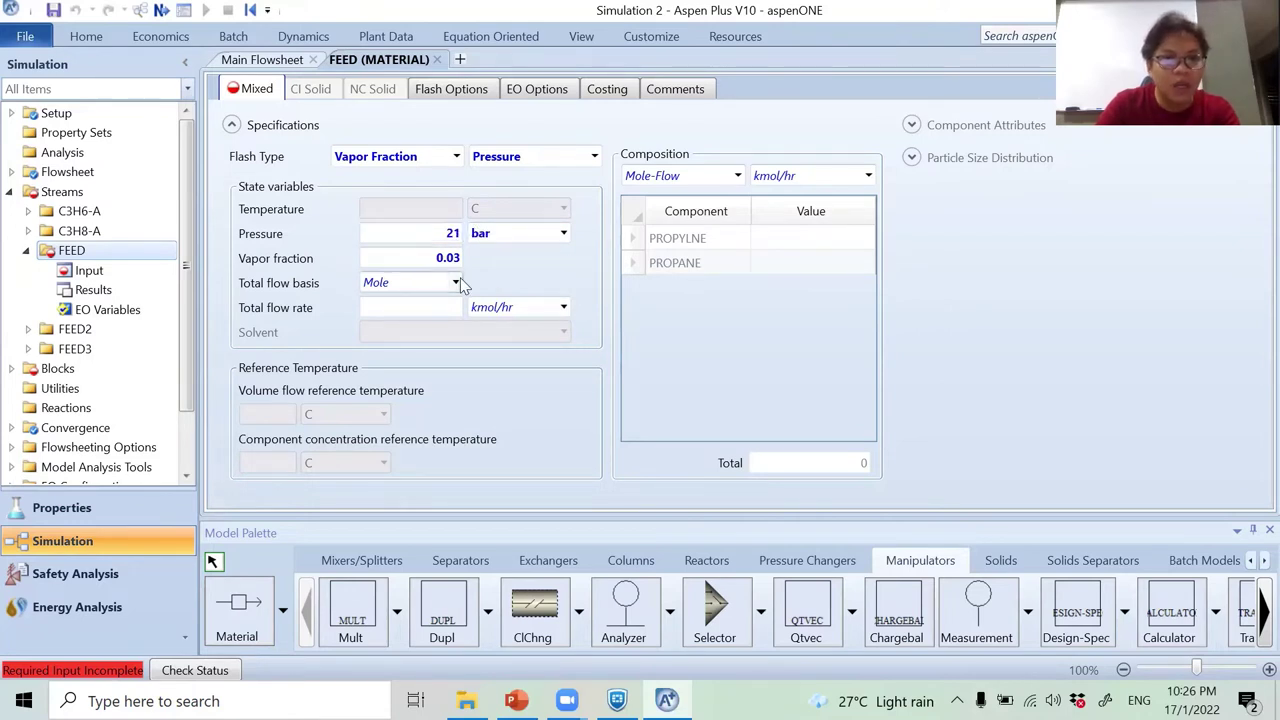
Set the FEED total flow basis to Mass and the total flow rate to 534759 tonne/year.
click(455, 283)
click(420, 304)
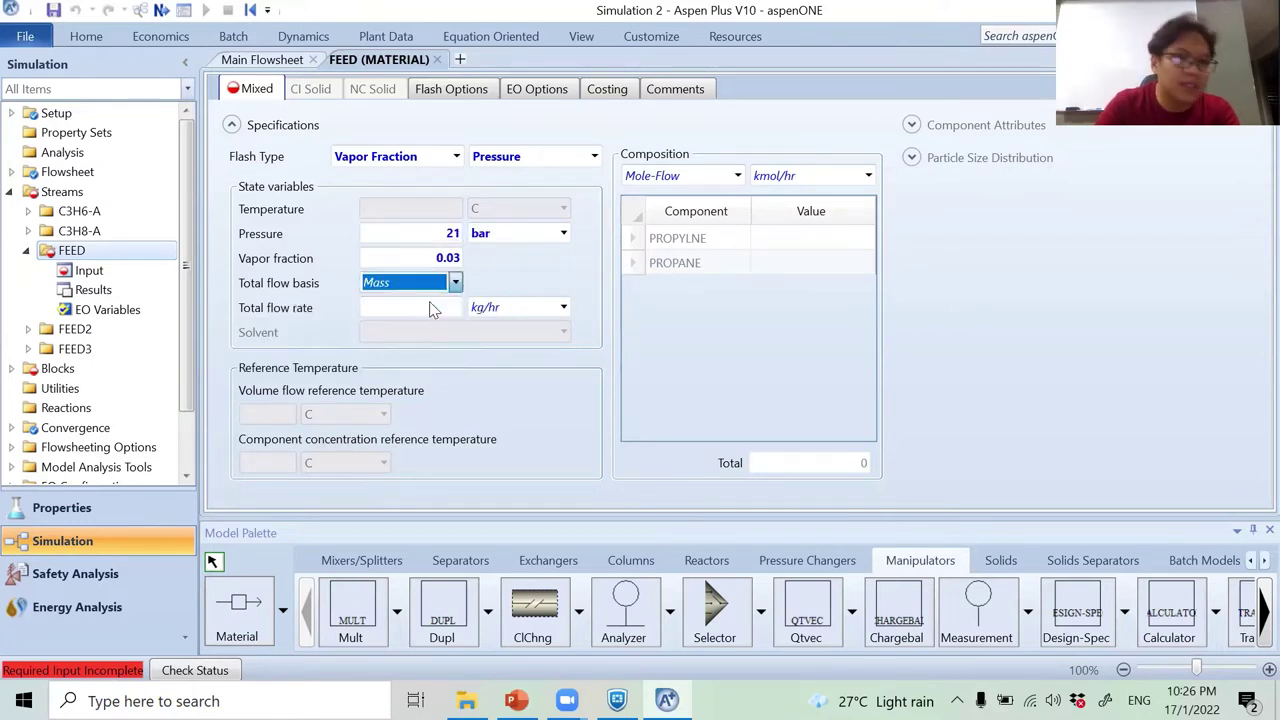
click(413, 310)
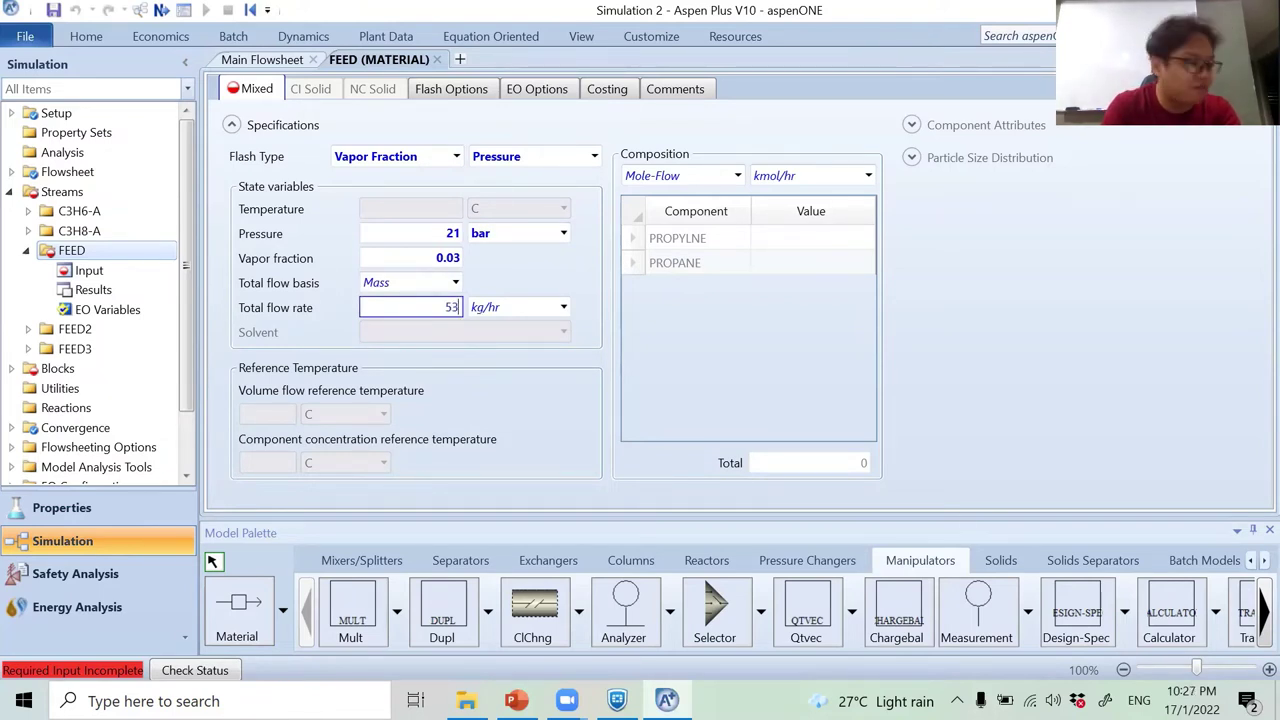
text(534)
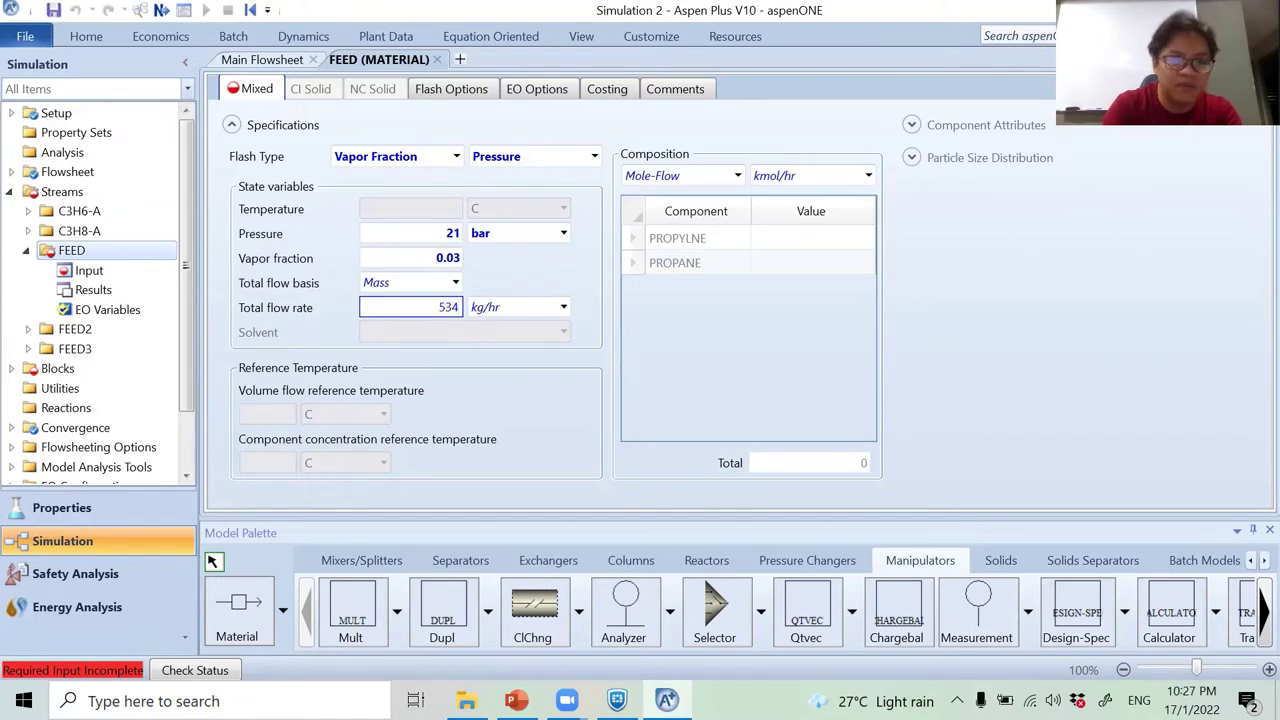
text(759)
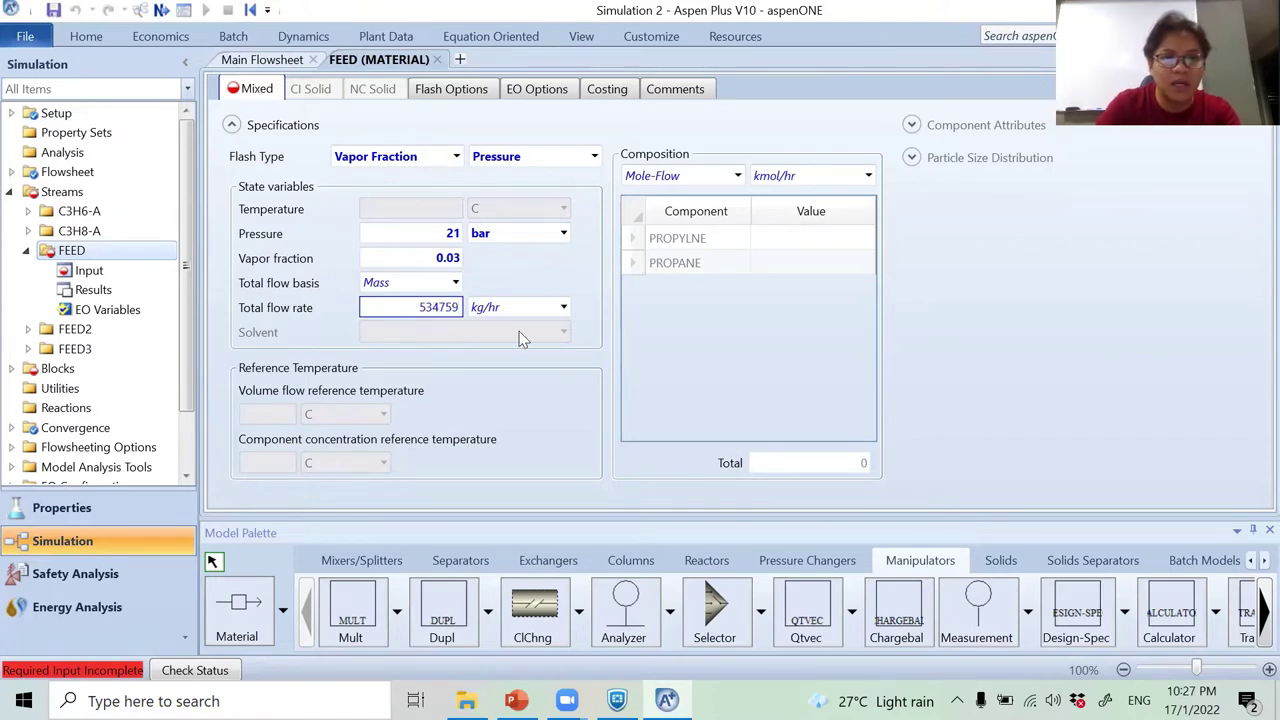
key(Tab)
click(563, 307)
drag(557, 421, 556, 545)
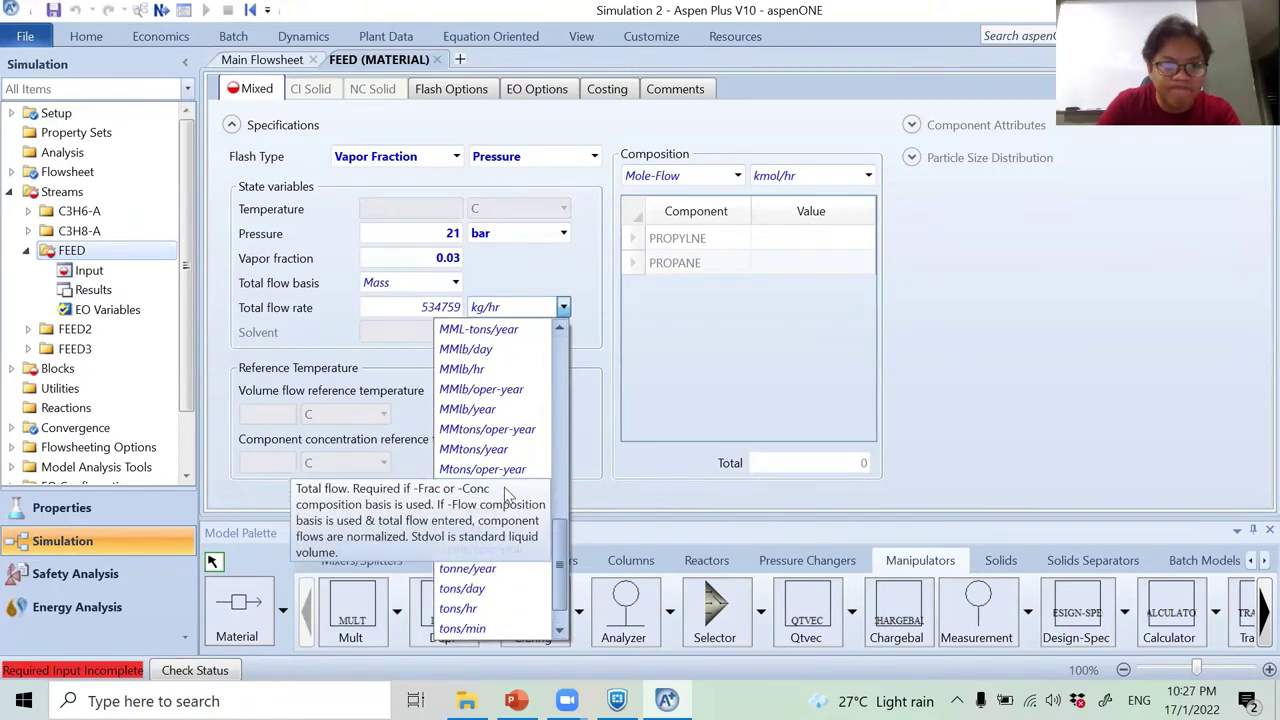
click(500, 568)
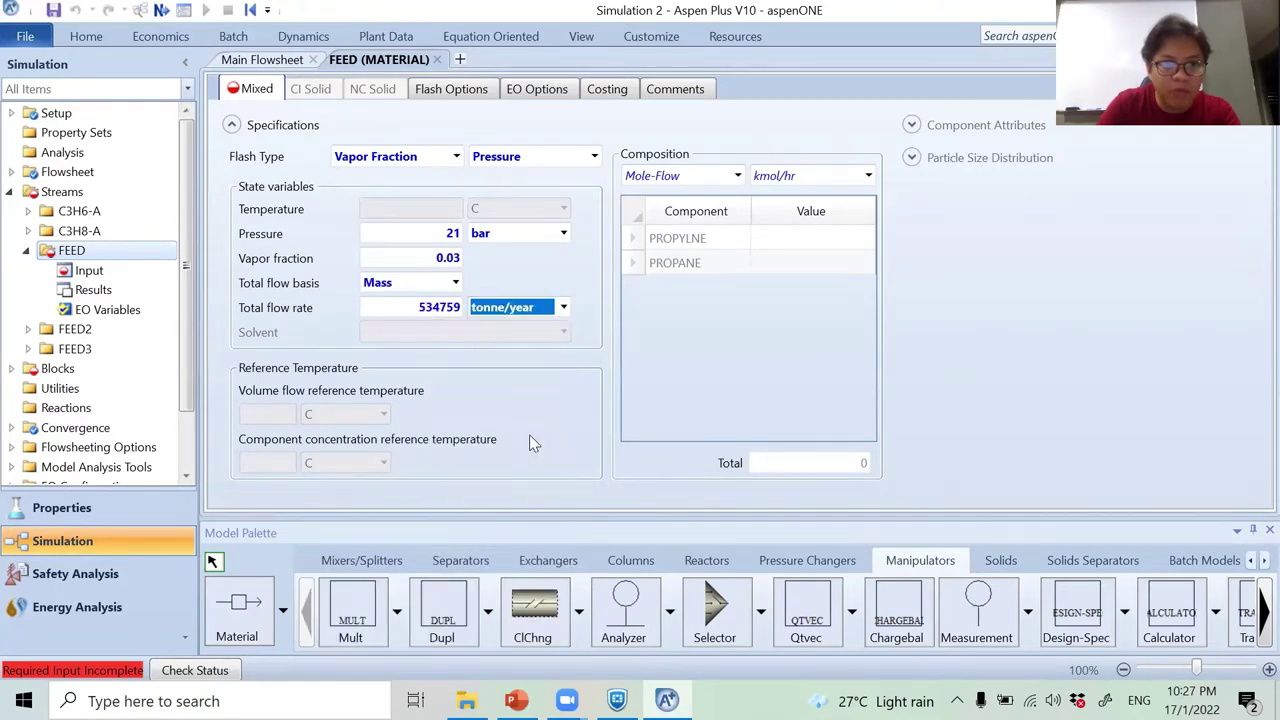
Define the FEED composition as Mole-Frac, with 0.85 for PROPYLNE and 0.15 for PROPANE.
click(736, 176)
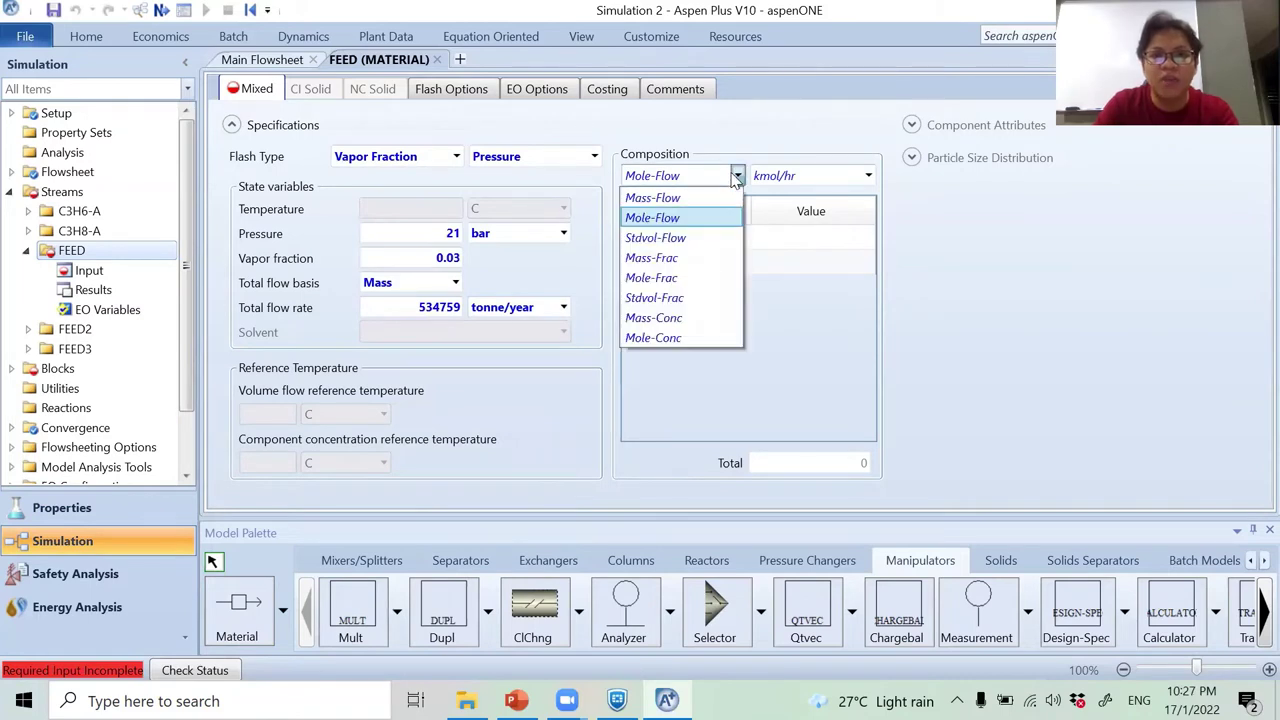
click(700, 277)
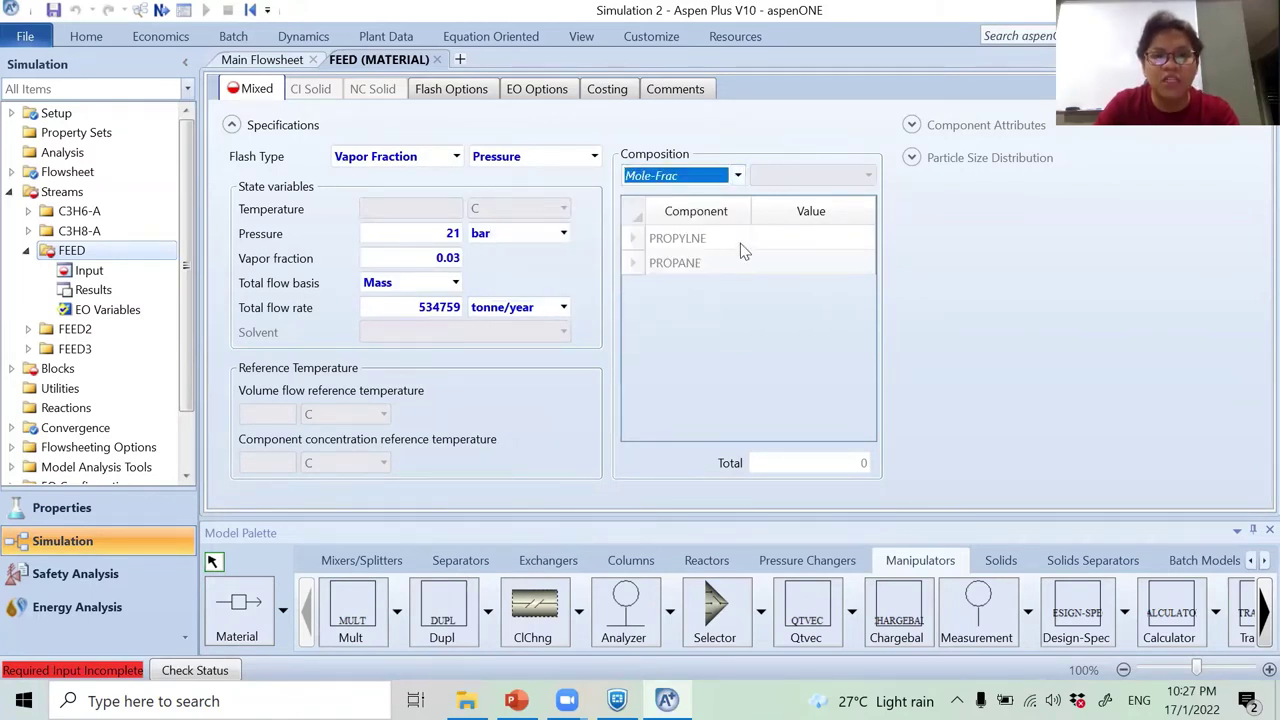
click(769, 235)
text(0.85)
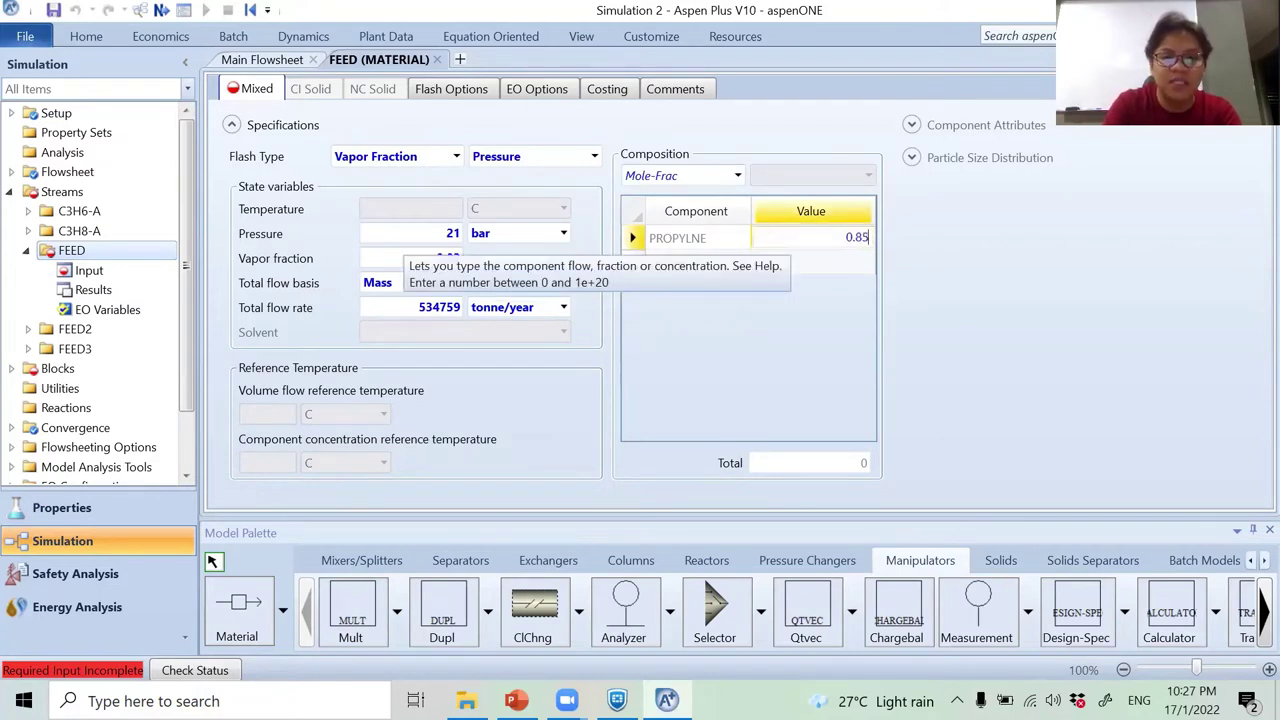
key(Return)
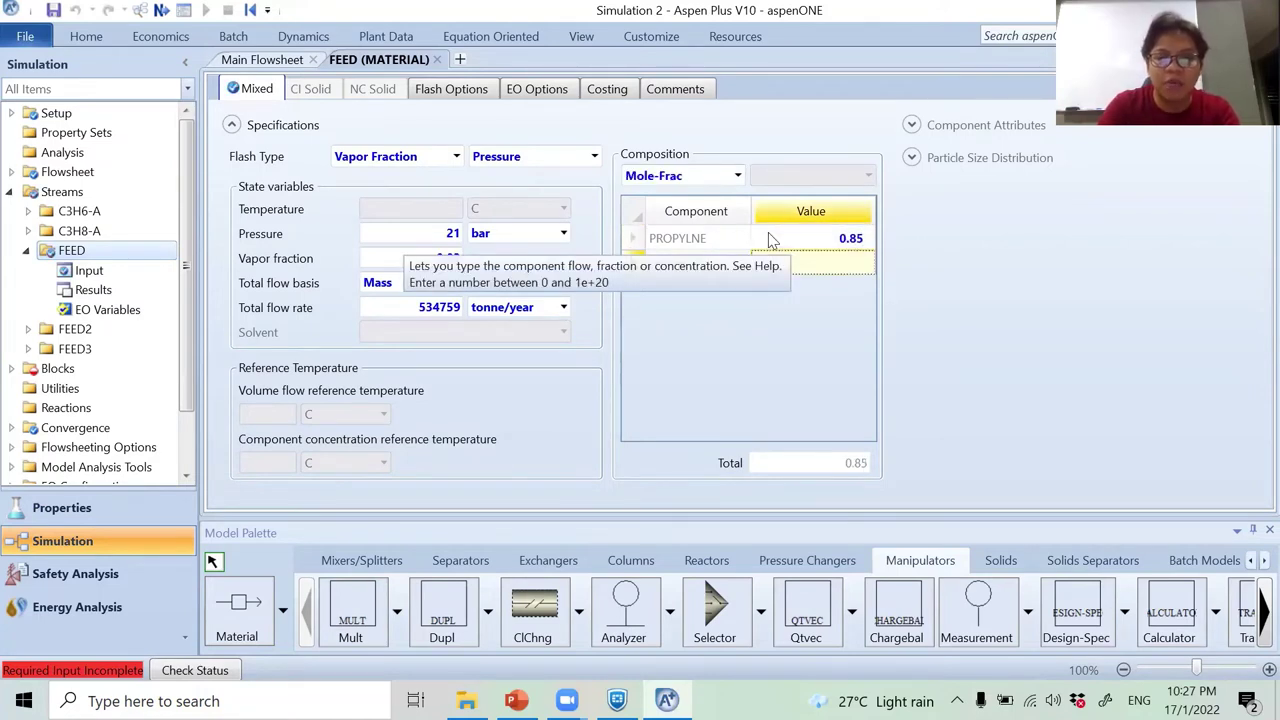
text(0.15)
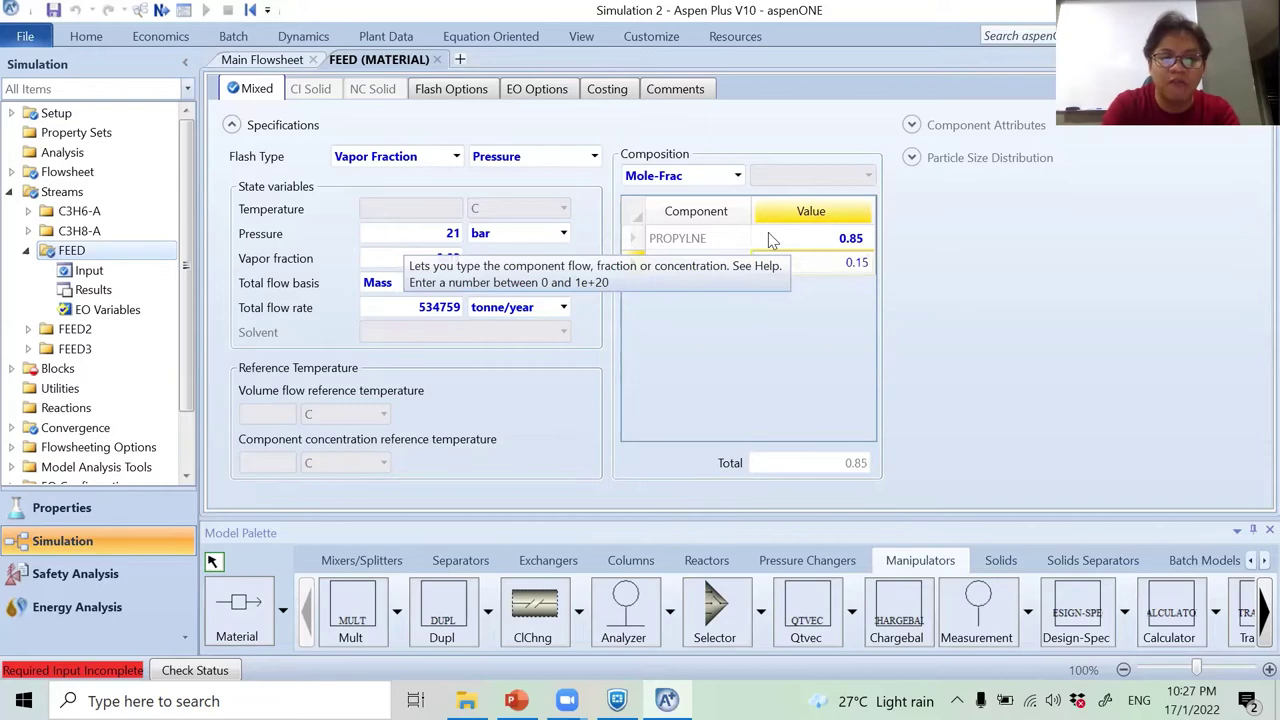
key(Return)
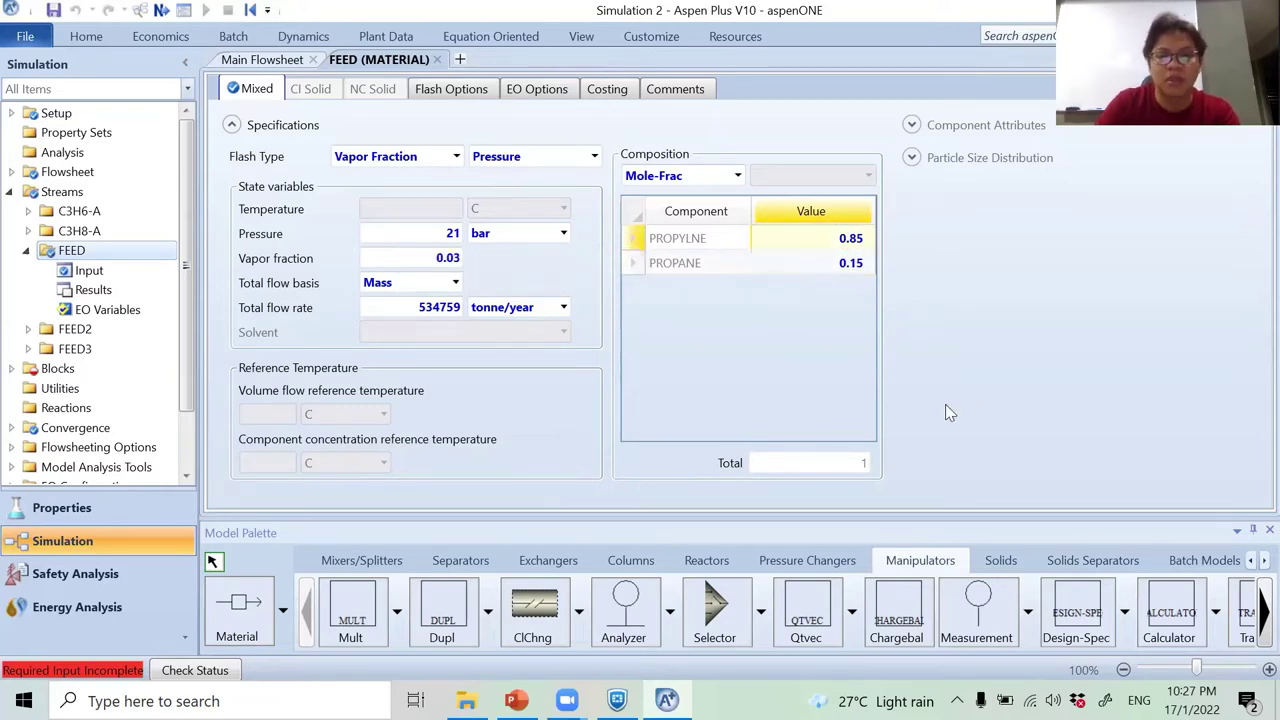
Continue to the COL-A setup and configure the column with 240 stages and a Total condenser.
click(161, 14)
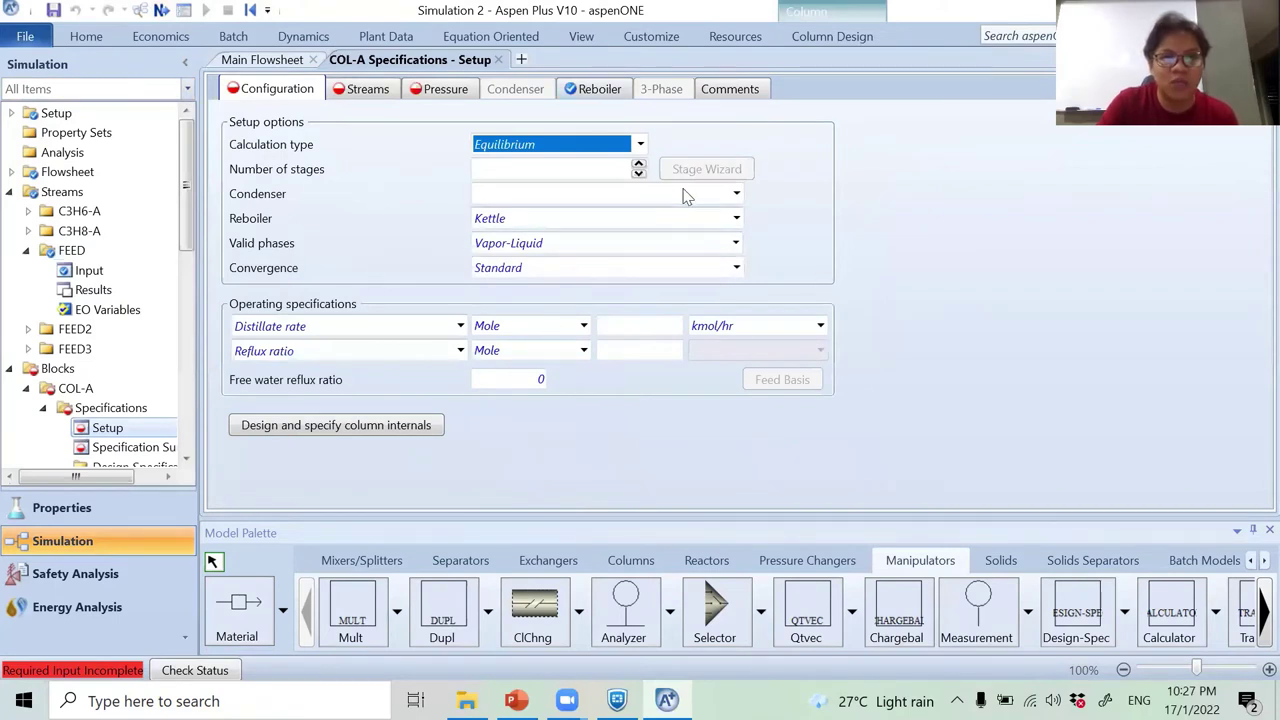
click(572, 179)
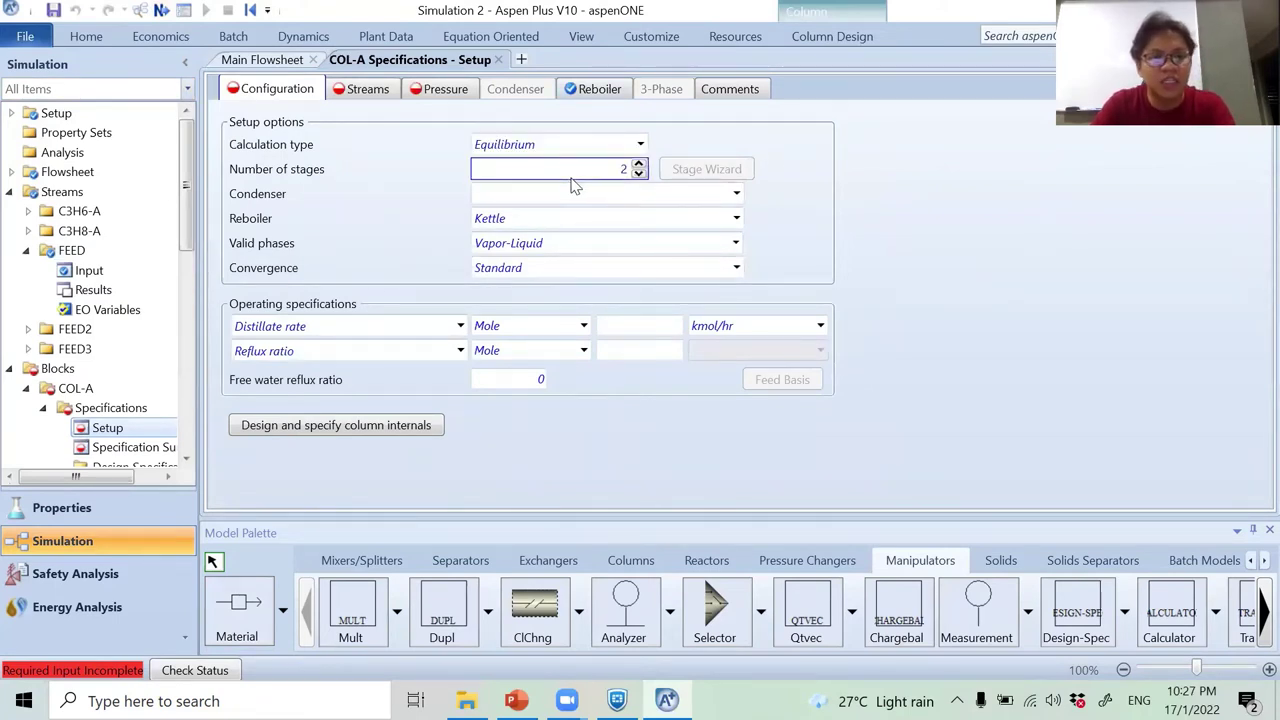
text(240)
click(810, 208)
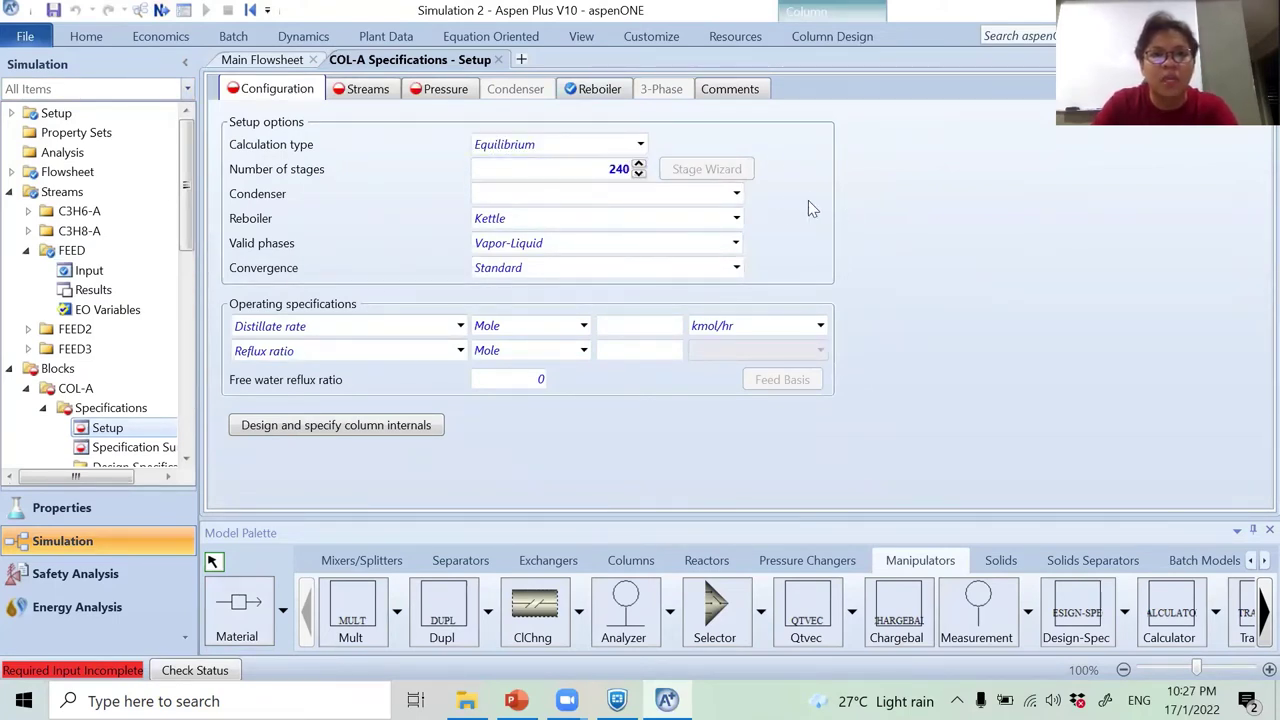
click(737, 194)
click(704, 211)
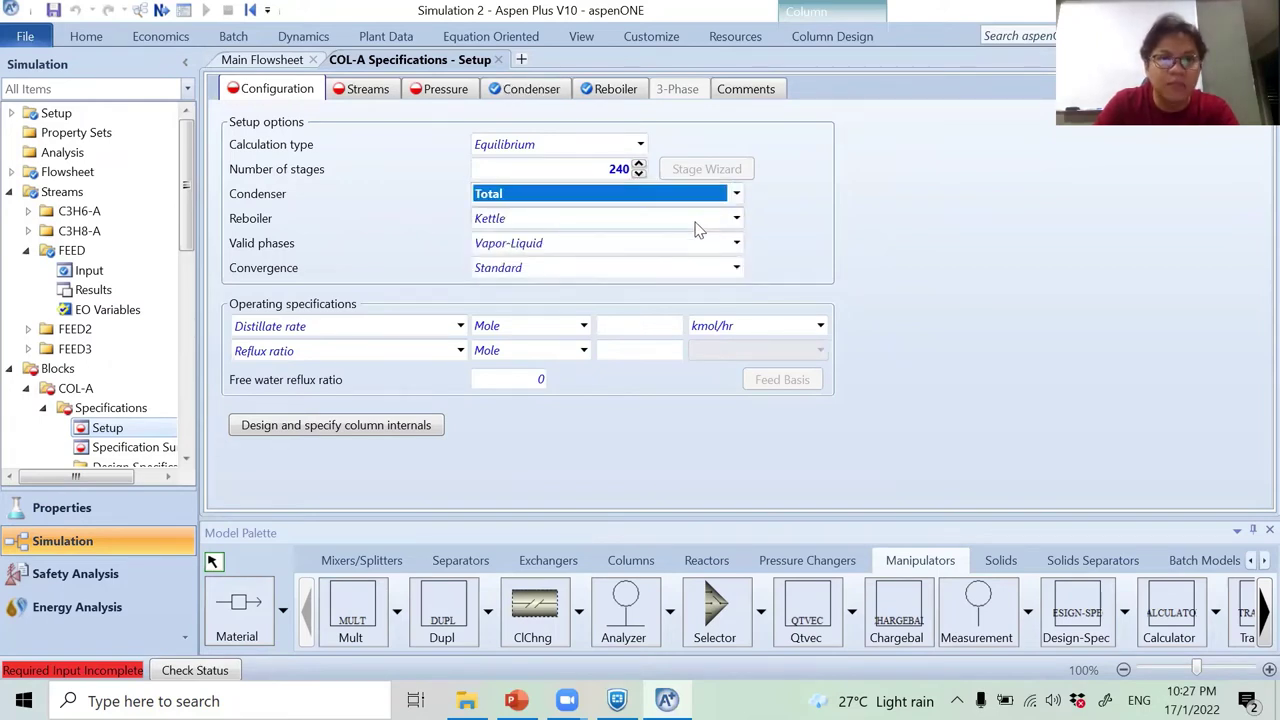
click(757, 236)
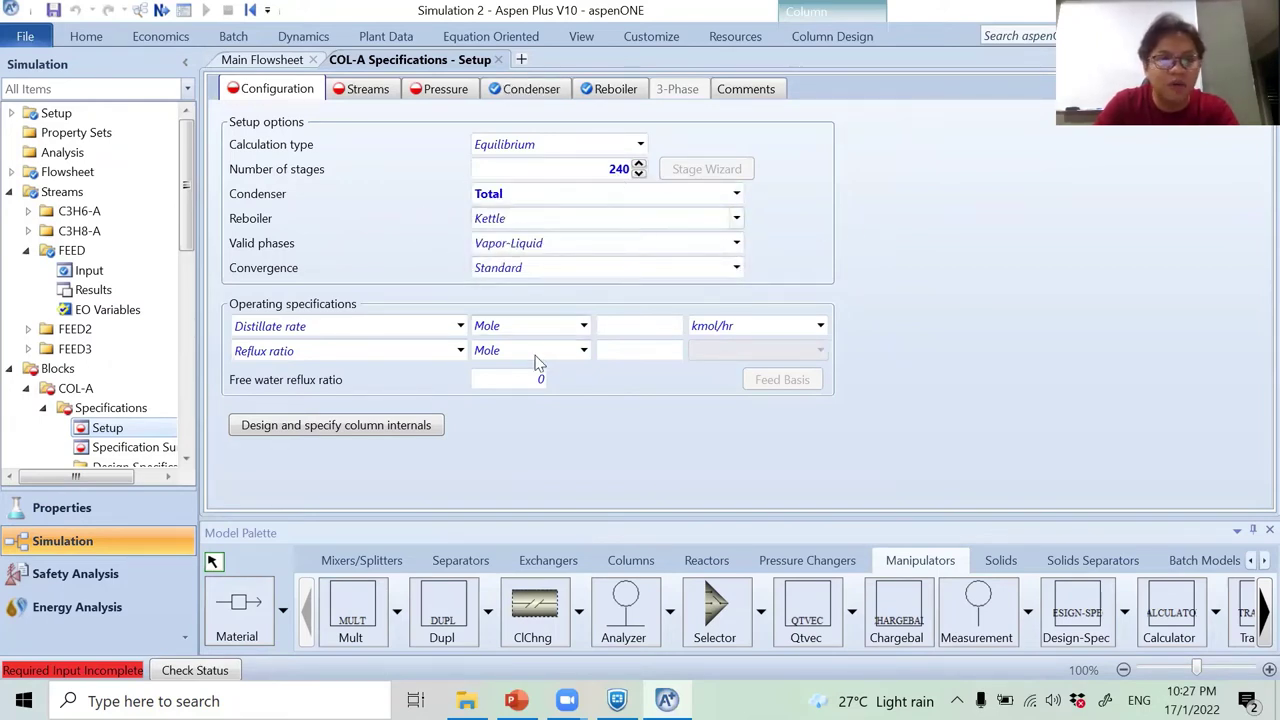
Set COL-A's distillate rate to a Mass basis of 450000 tonne/year.
click(583, 325)
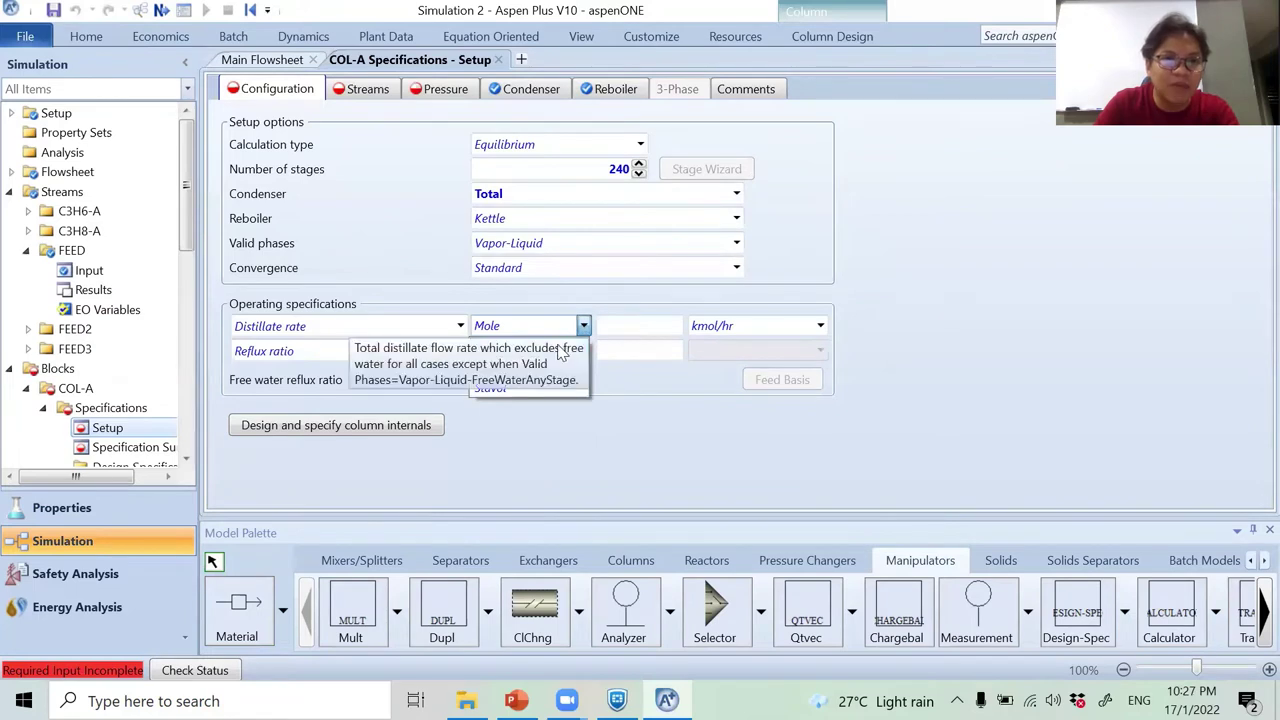
click(561, 348)
click(653, 328)
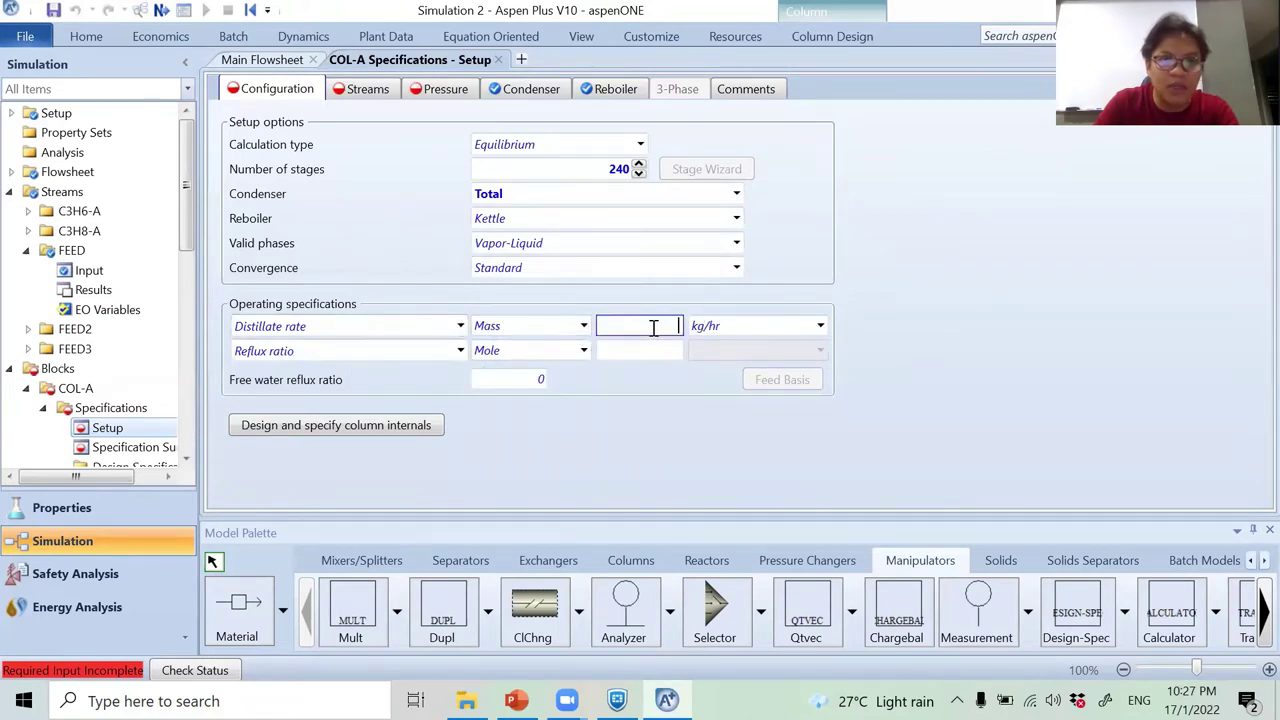
text(450000)
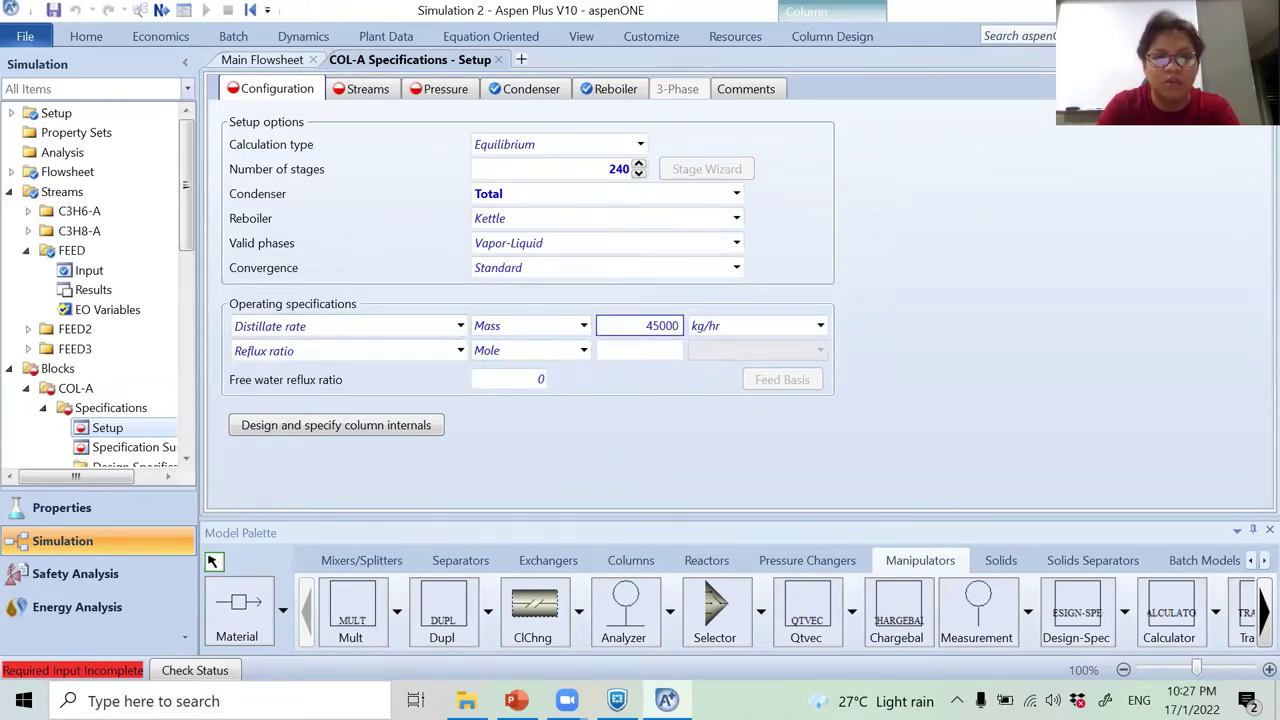
click(820, 326)
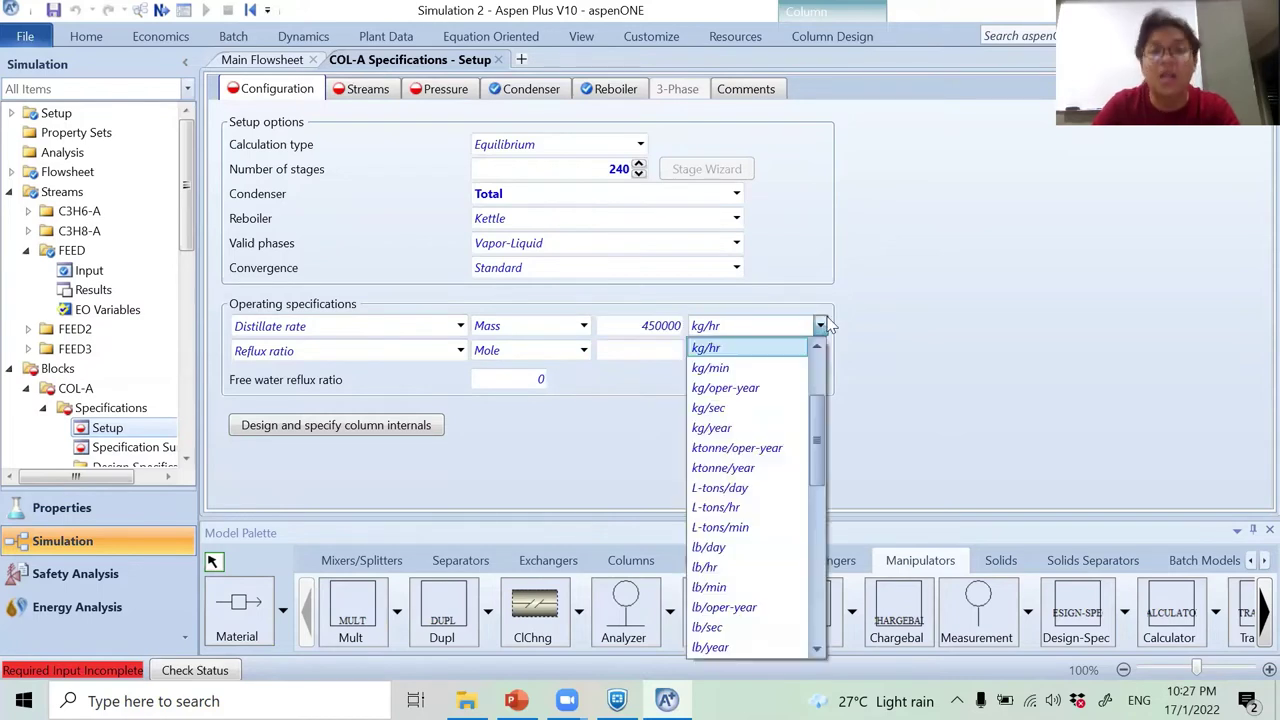
drag(821, 426, 828, 590)
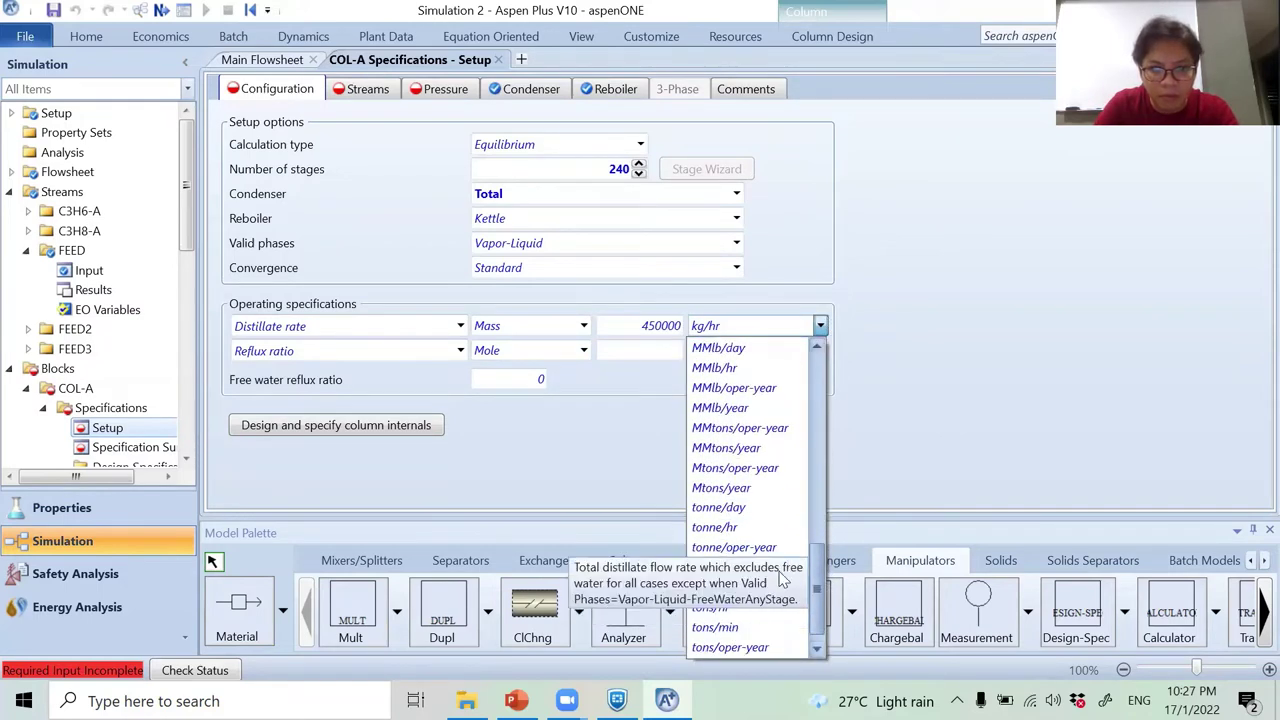
click(720, 567)
Set COL-A's reflux ratio to a Mass basis with a value of 9.1.
click(583, 351)
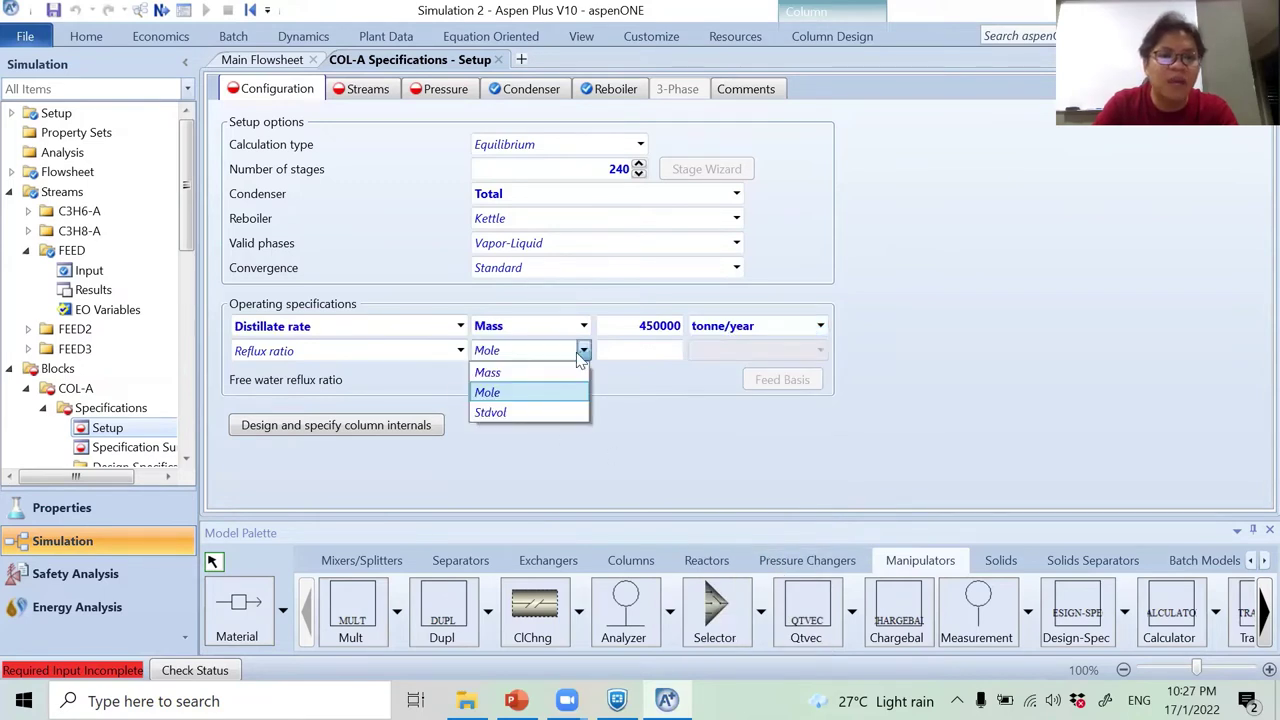
click(562, 404)
click(628, 356)
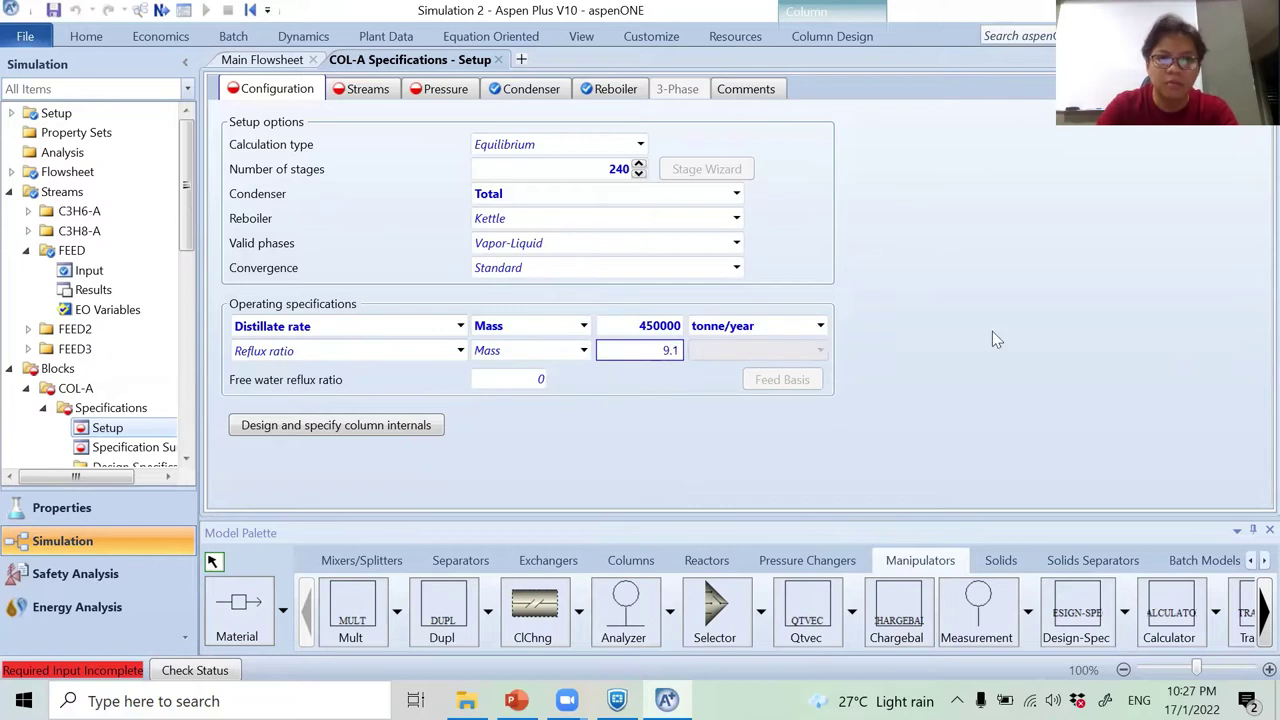
key(Return)
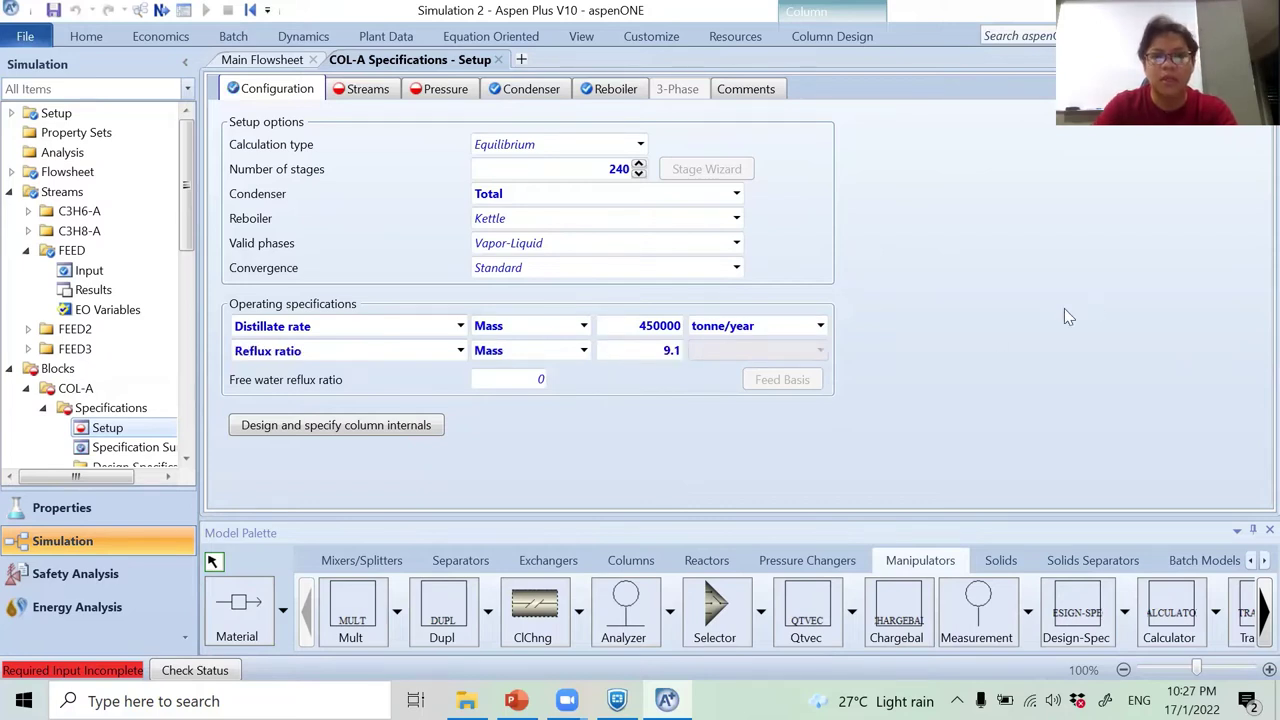
Feed stream FEED2 into COL-A at stage 176, keeping the Above-Stage convention.
click(353, 91)
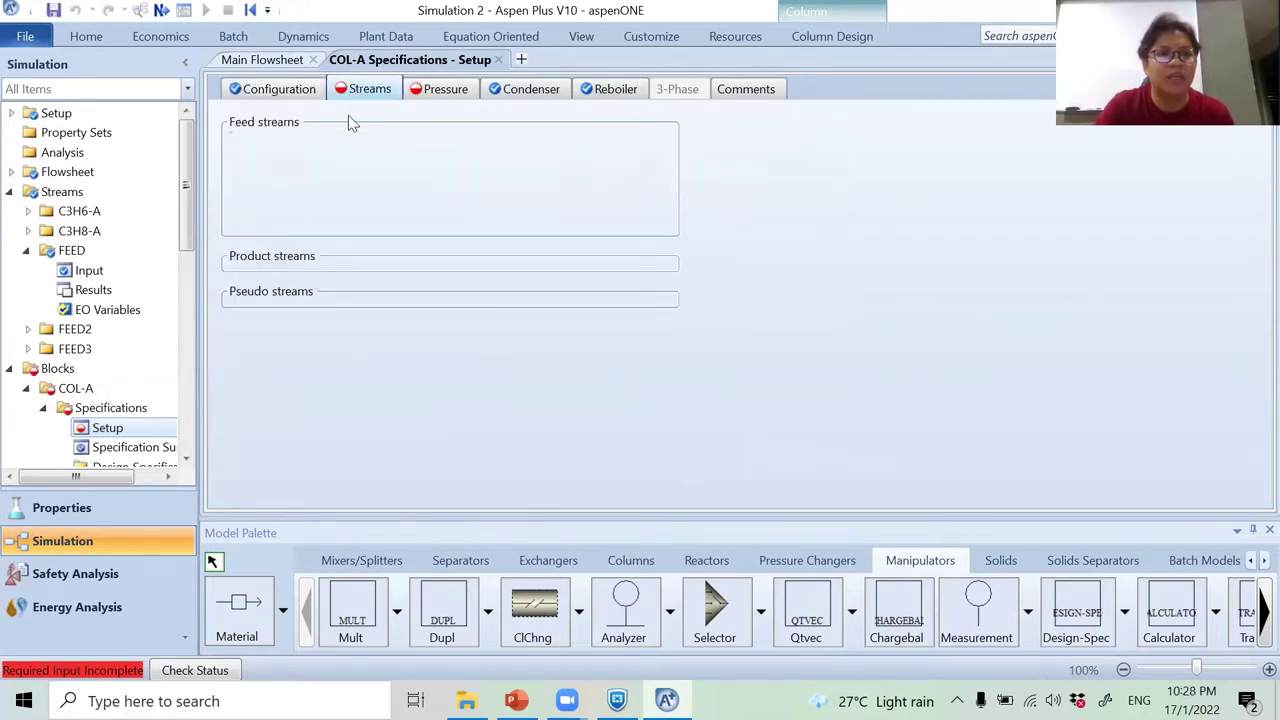
click(352, 175)
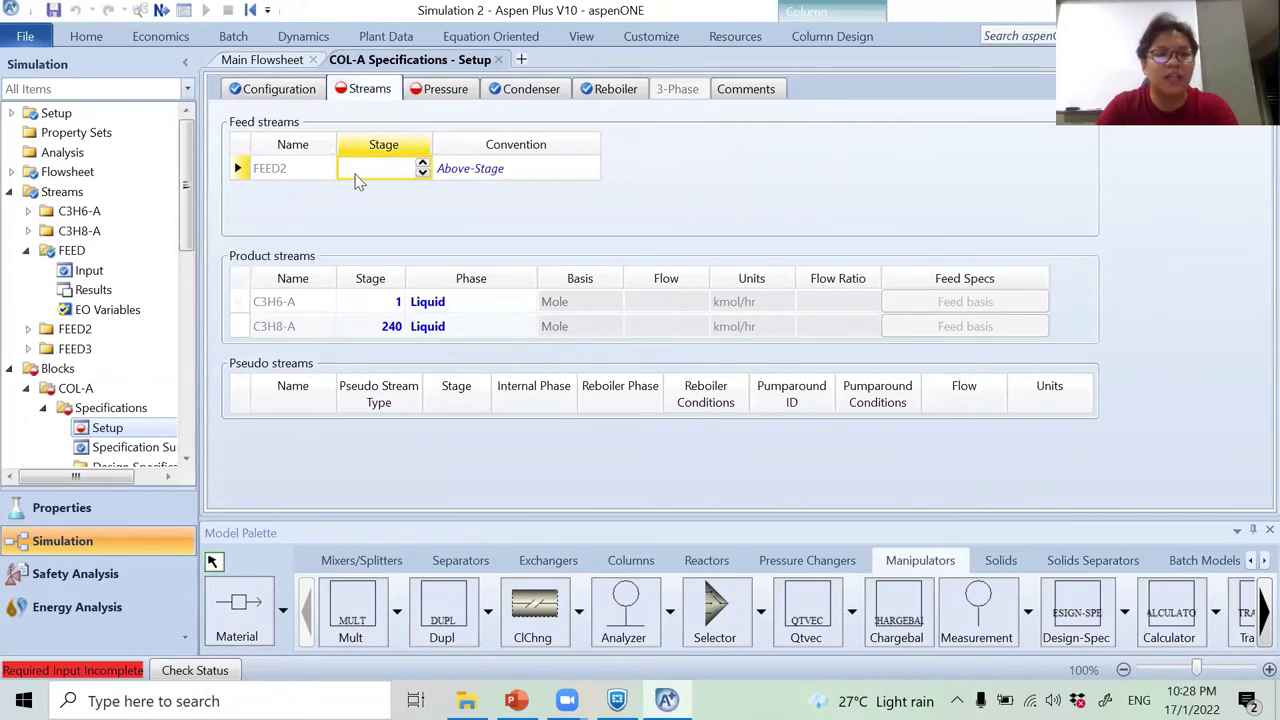
text(176)
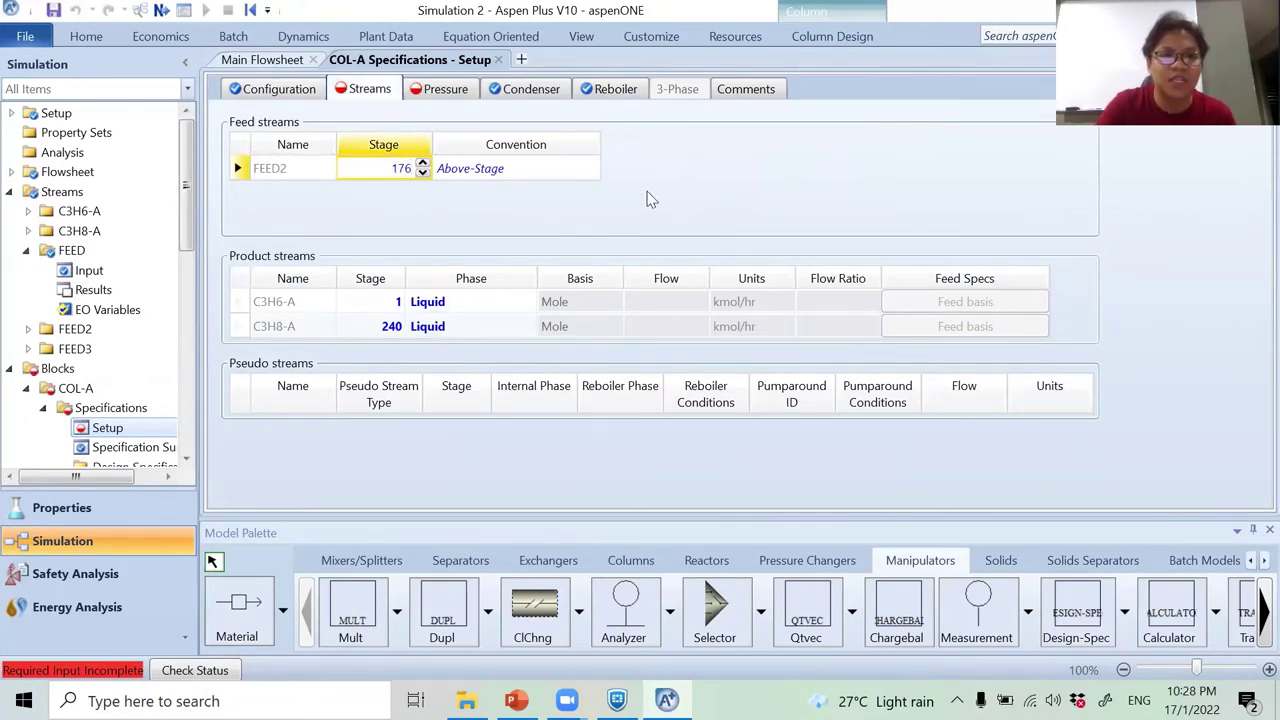
click(646, 197)
Set COL-A's stage 1 / condenser pressure to 18 bar and the stage 2 pressure to 18.007 bar.
click(433, 97)
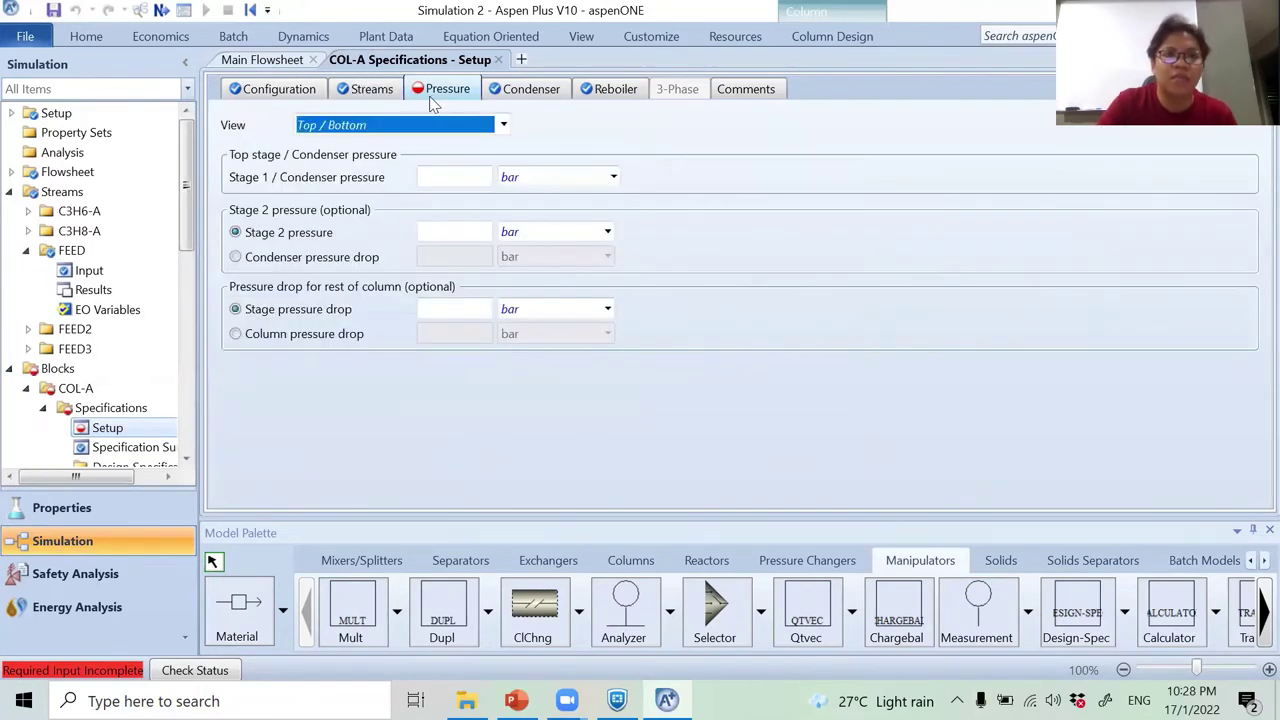
click(460, 177)
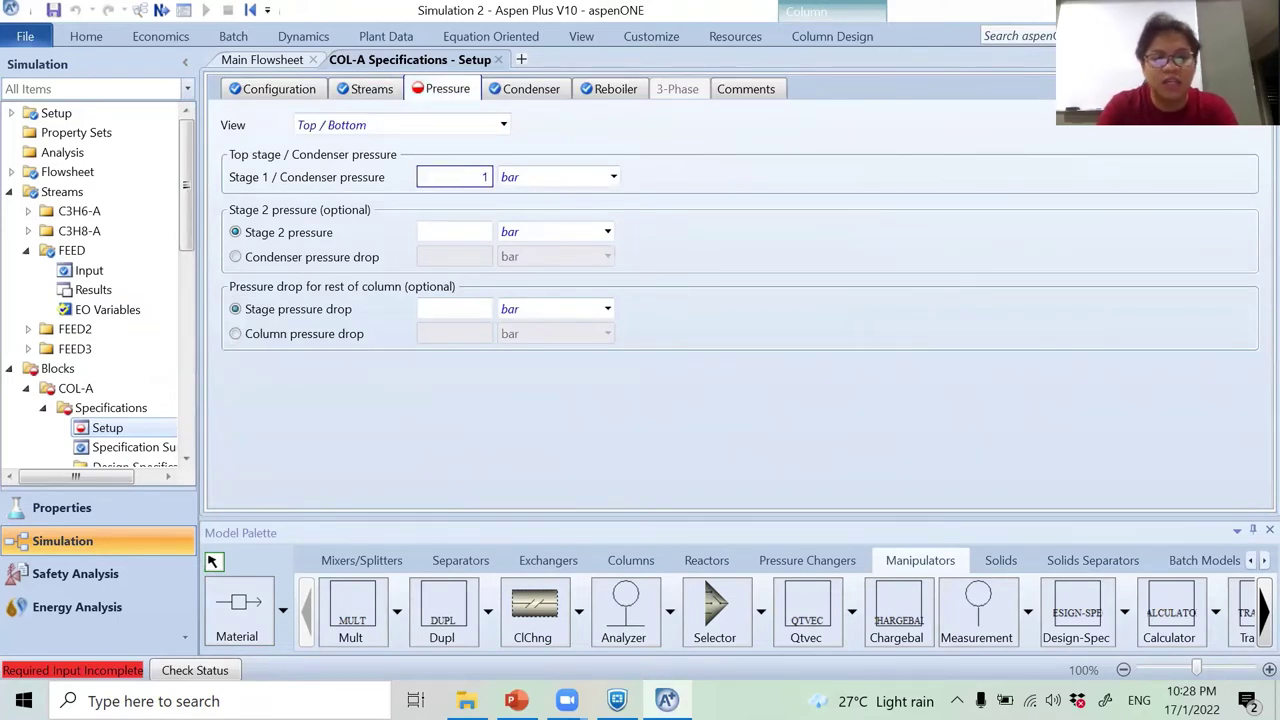
key(Return)
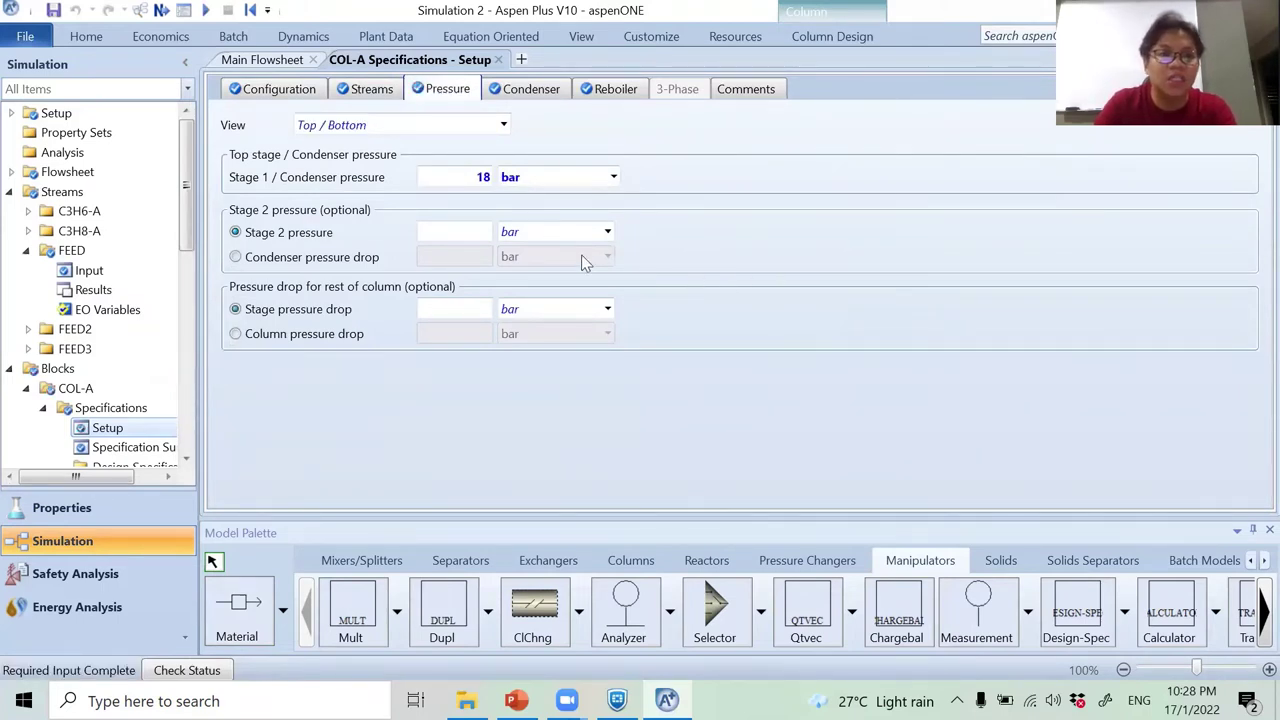
click(449, 233)
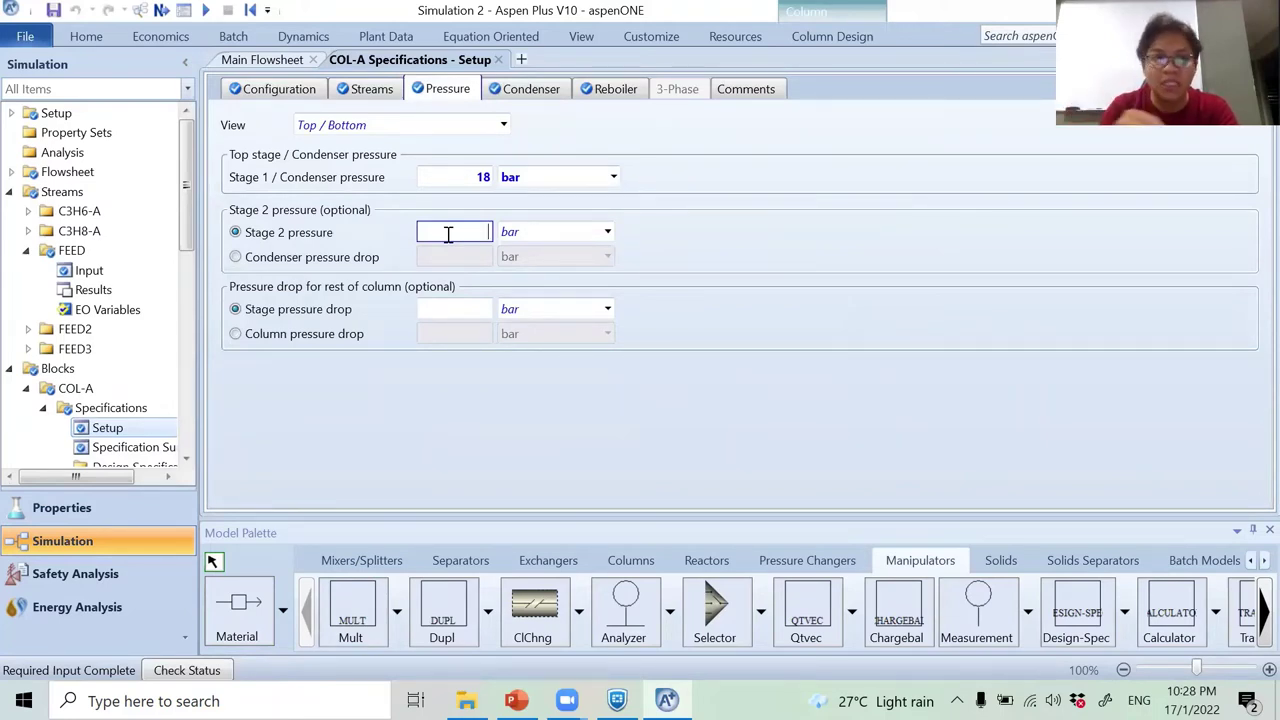
text(18)
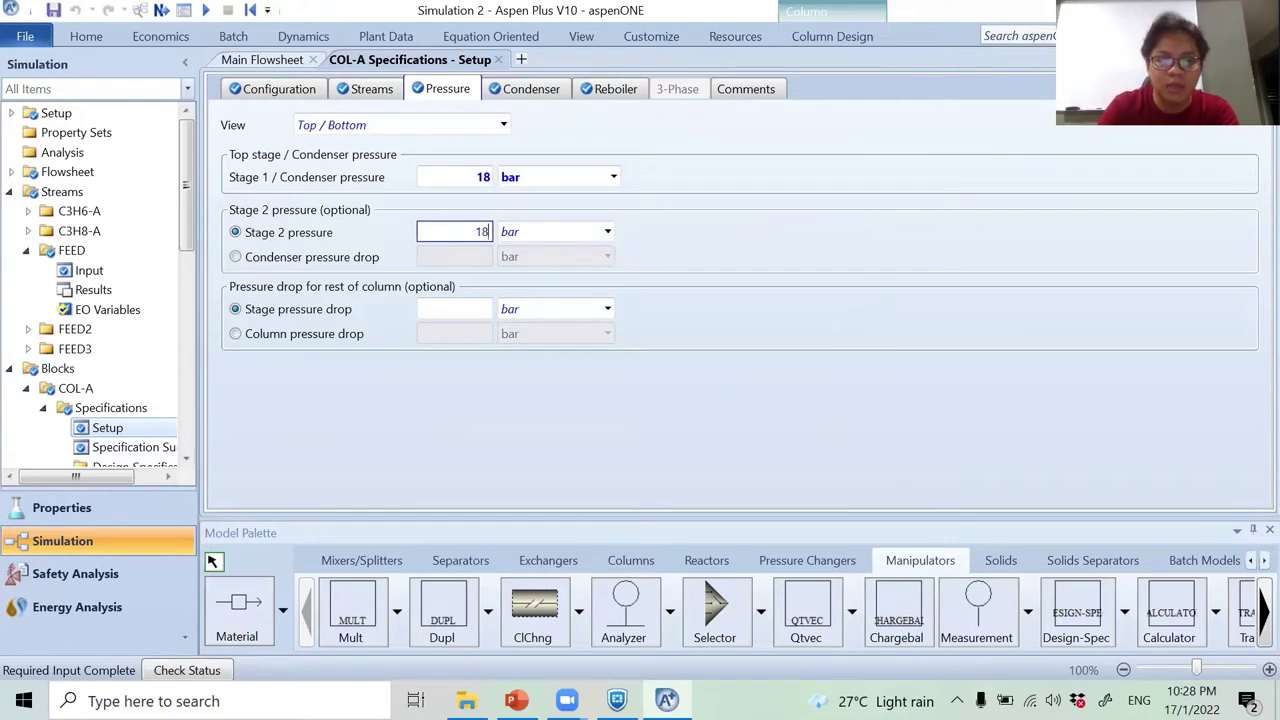
text(.007)
click(383, 378)
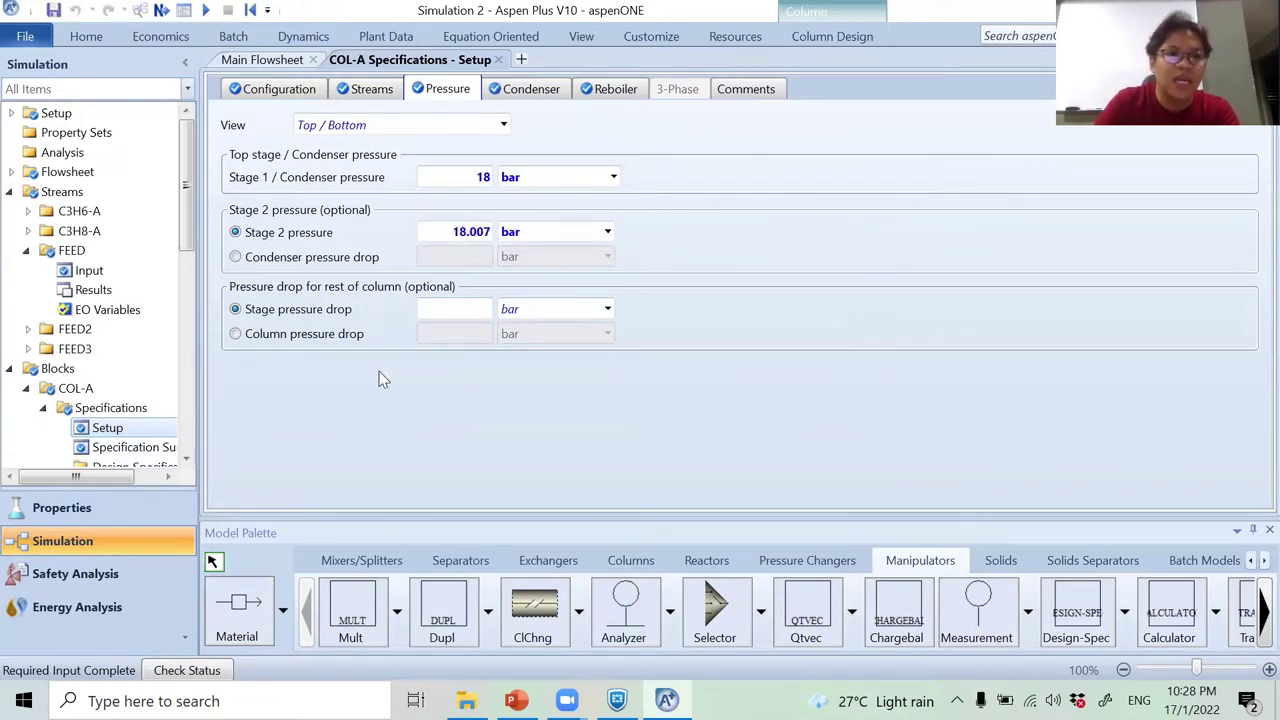
Set the stage pressure drop for the rest of COL-A to 0.007 bar.
click(430, 306)
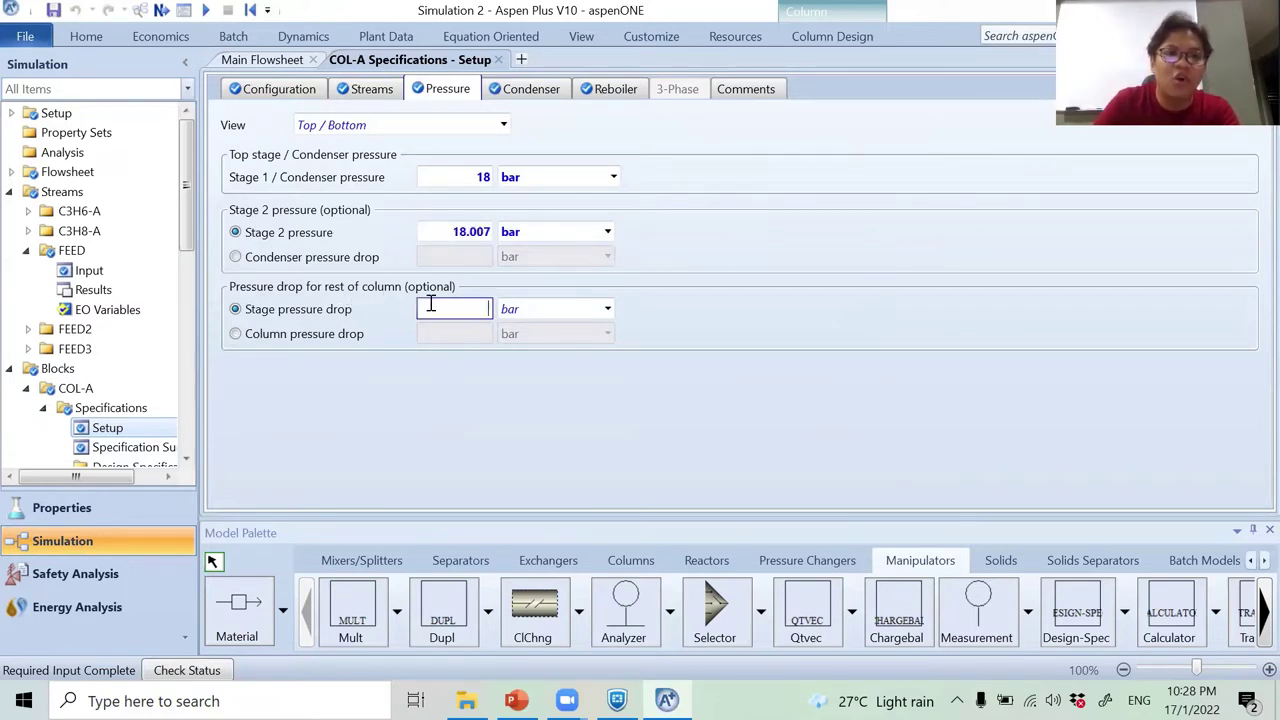
text(0.0)
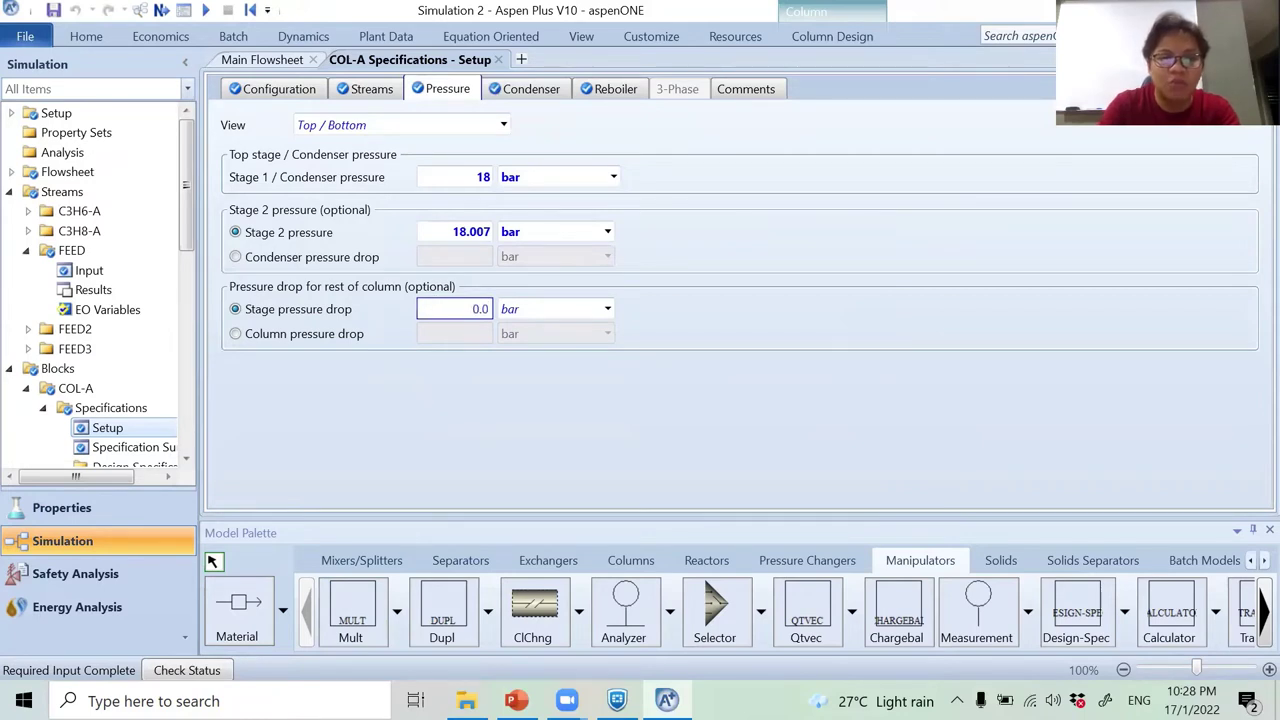
text(07)
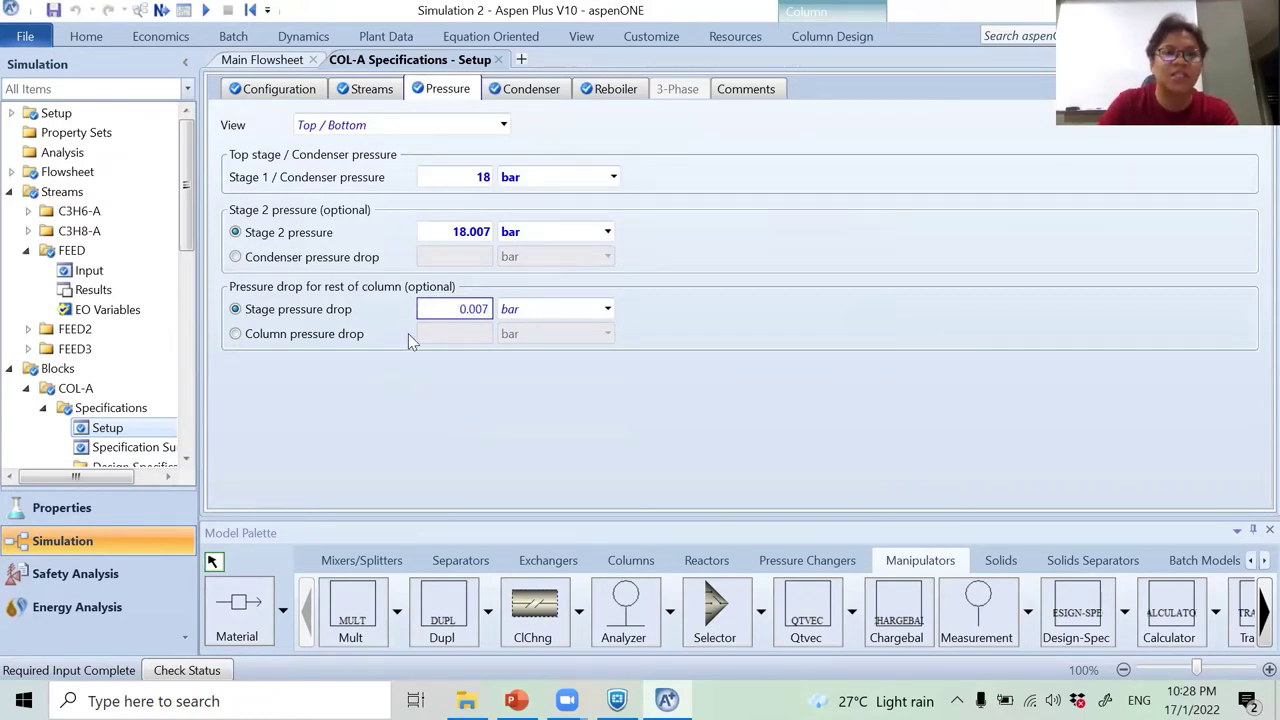
click(375, 411)
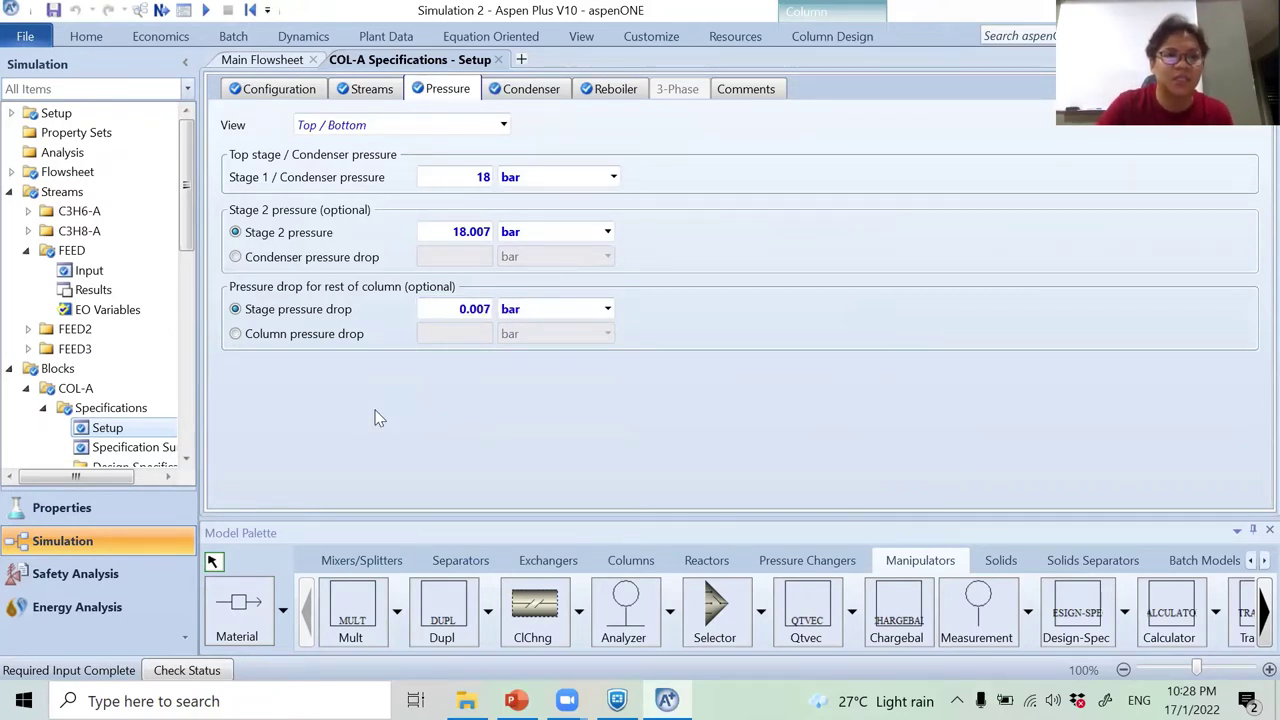
Run the simulation, and return to the main flowsheet by closing the run messages and the COL-A setup form.
click(160, 12)
click(737, 389)
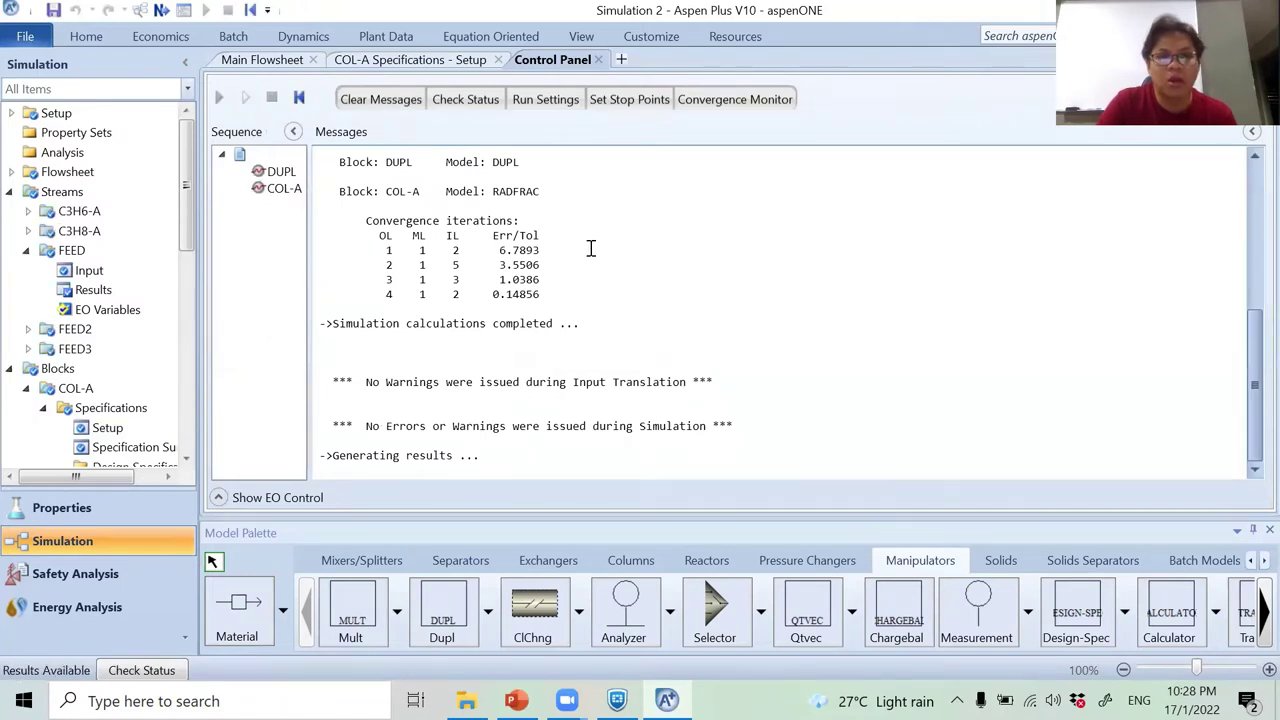
click(599, 60)
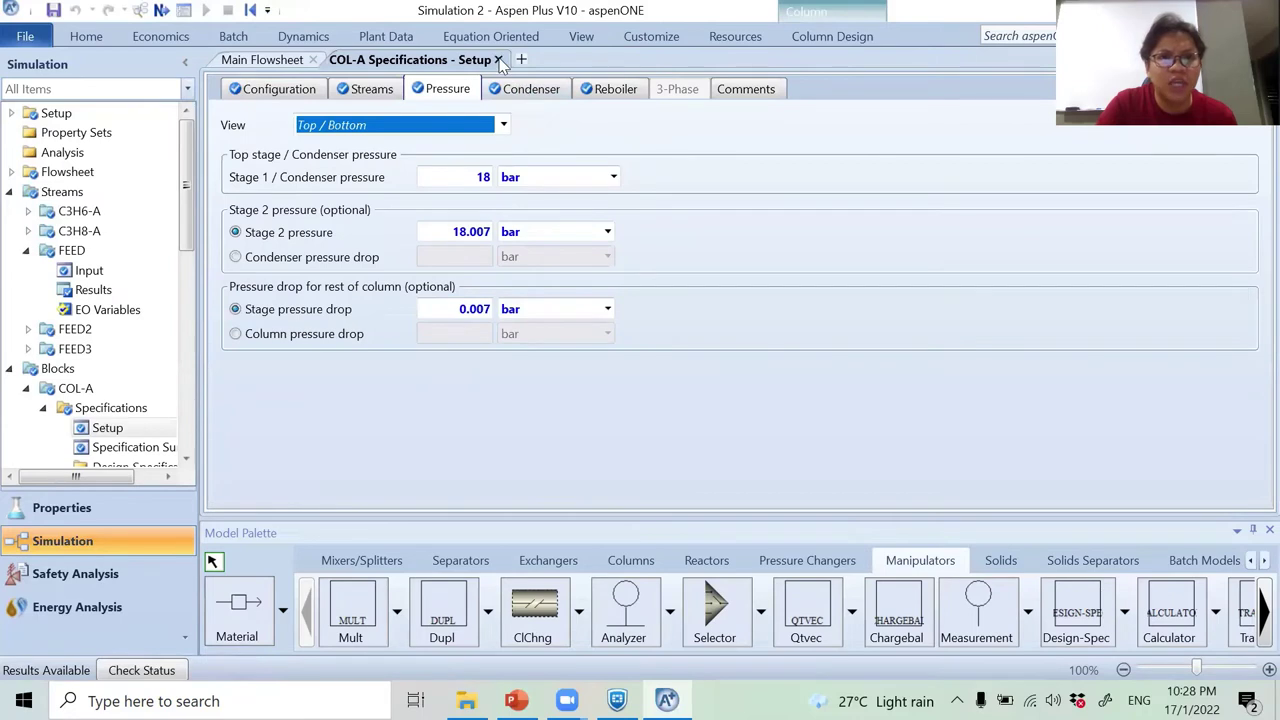
key(ctrl+F4)
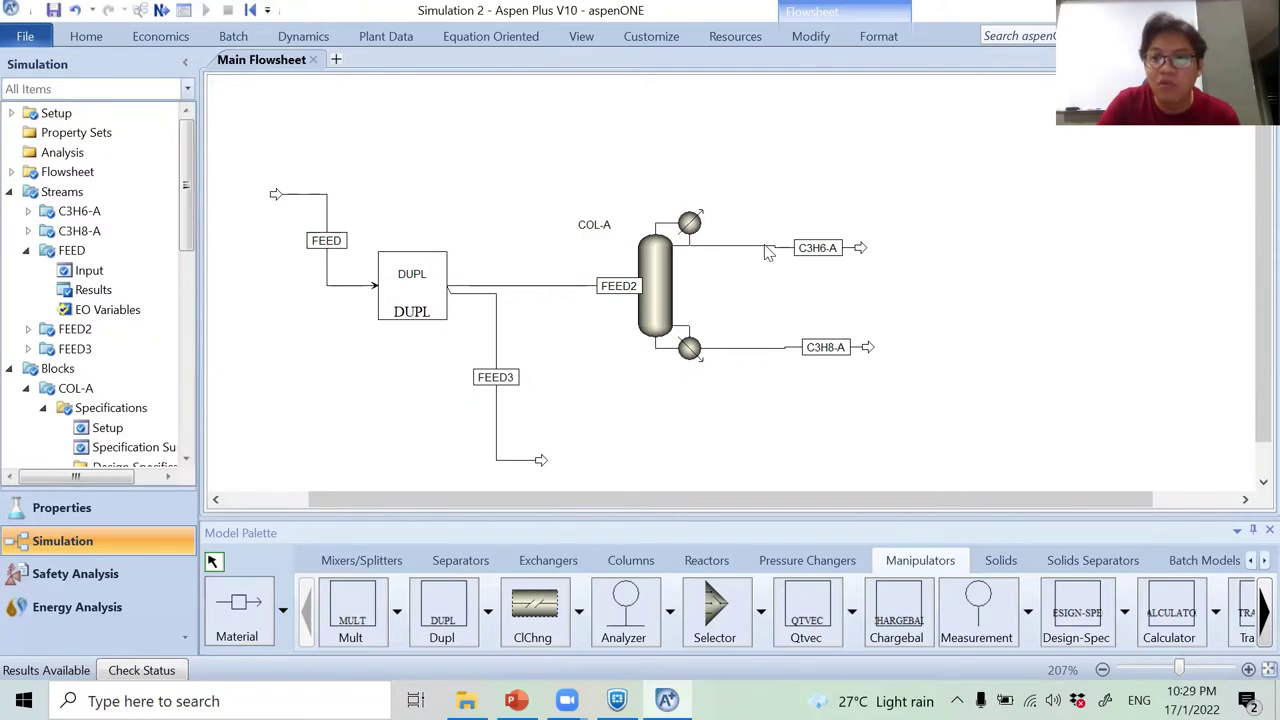
Examine the C3H6-A stream results, including the mass fractions of PROPYLNE and PROPANE, and close them.
double_click(764, 245)
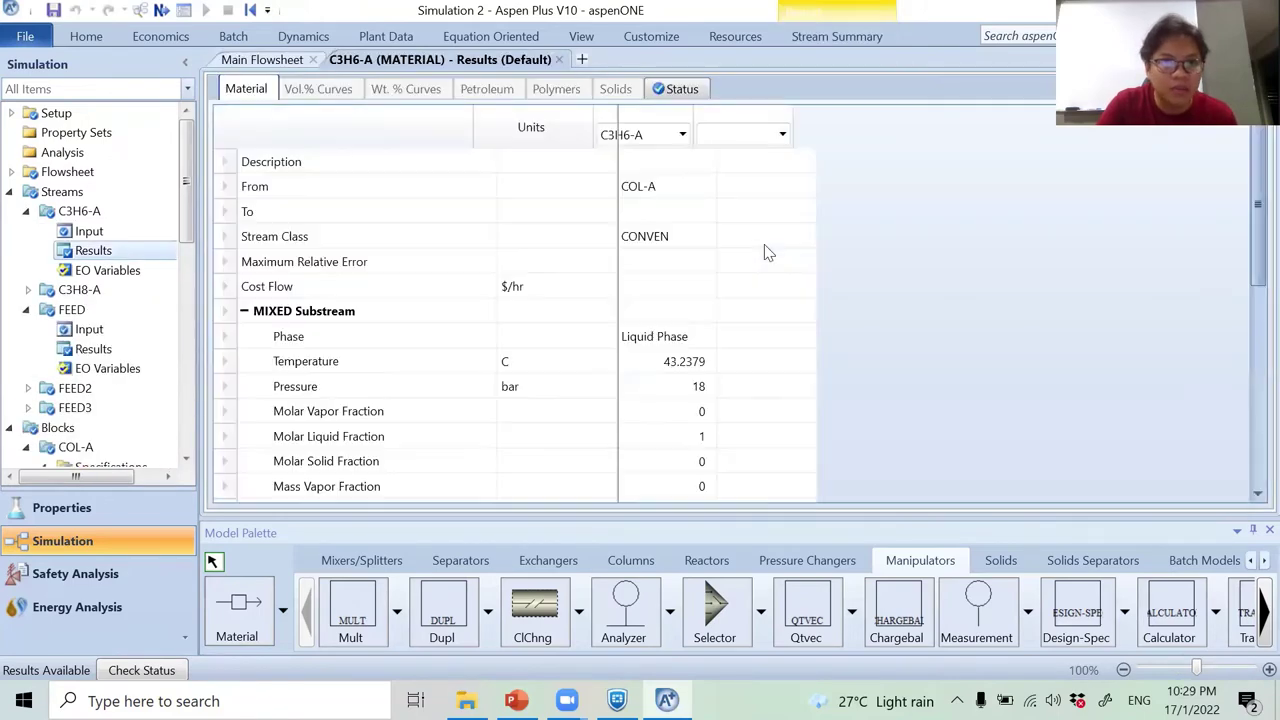
scroll(722, 275, down, 5)
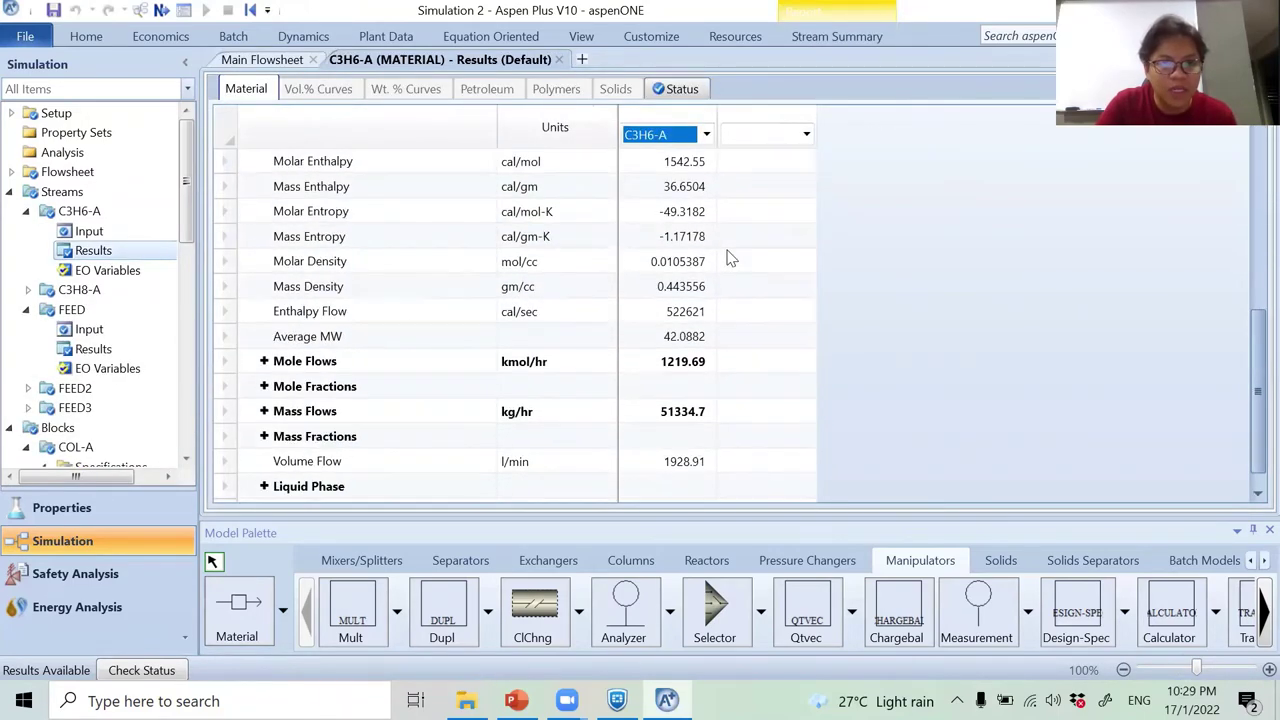
click(264, 436)
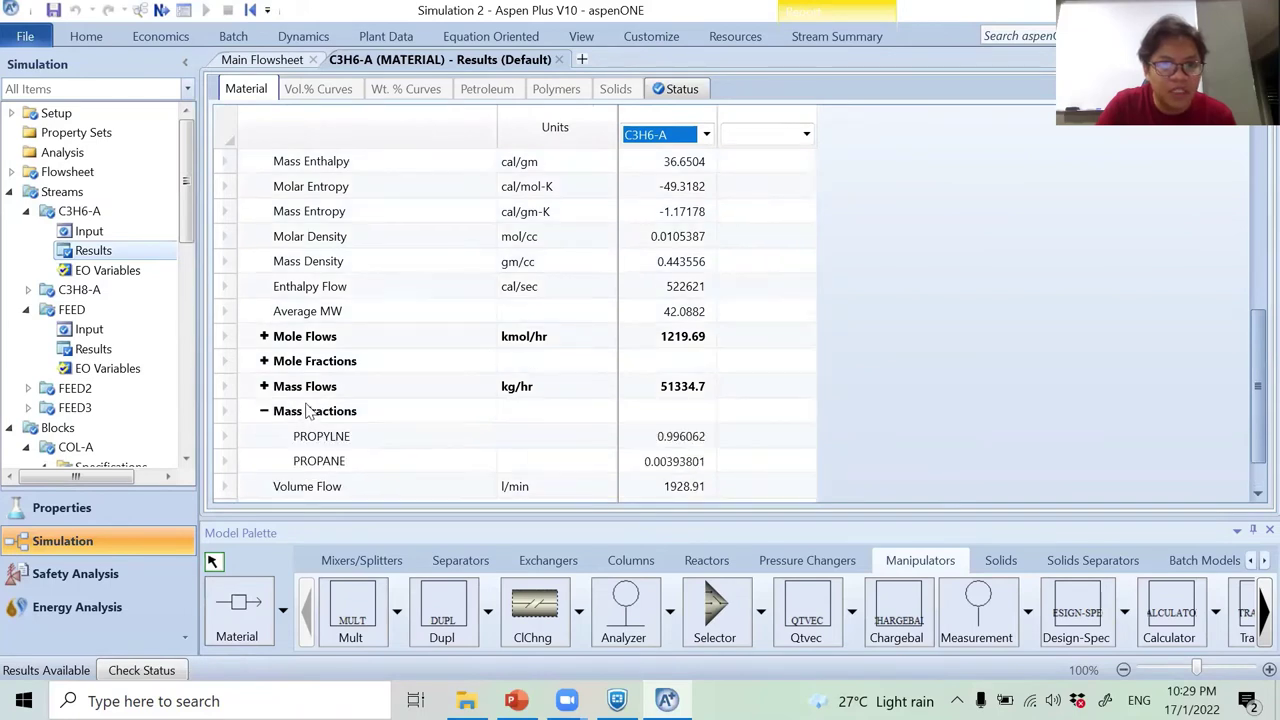
scroll(665, 438, down, 1)
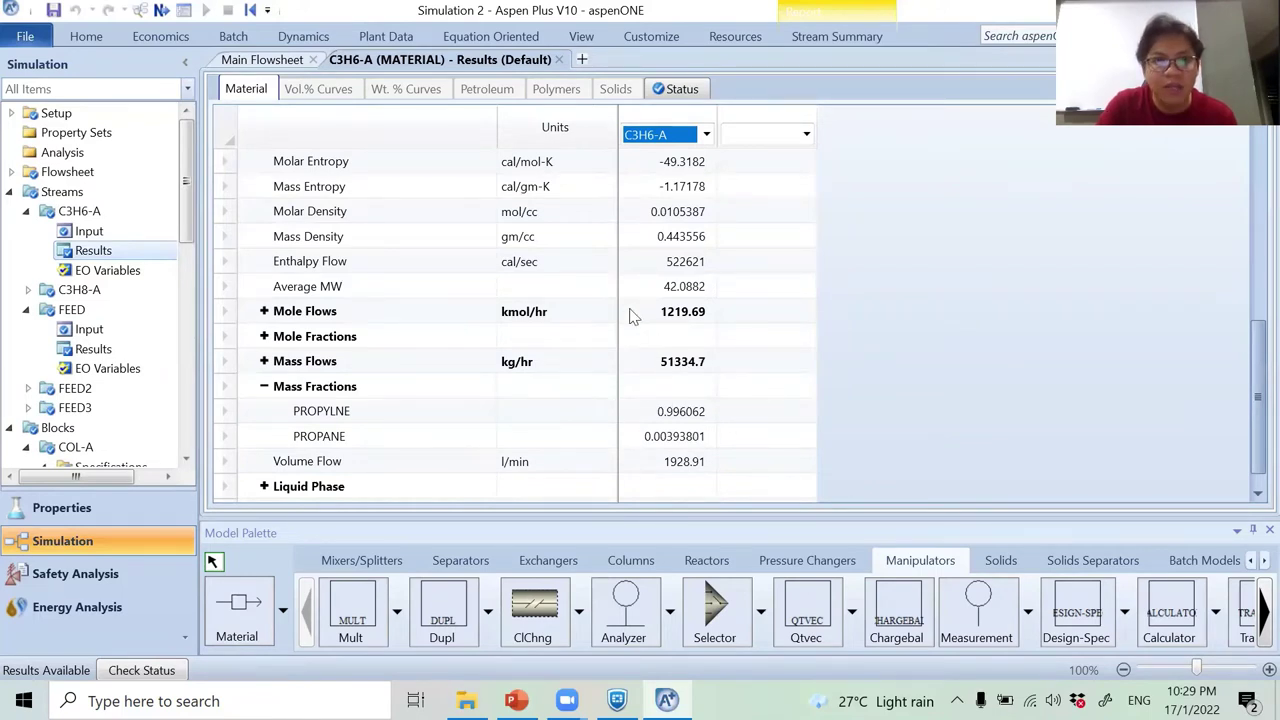
click(558, 59)
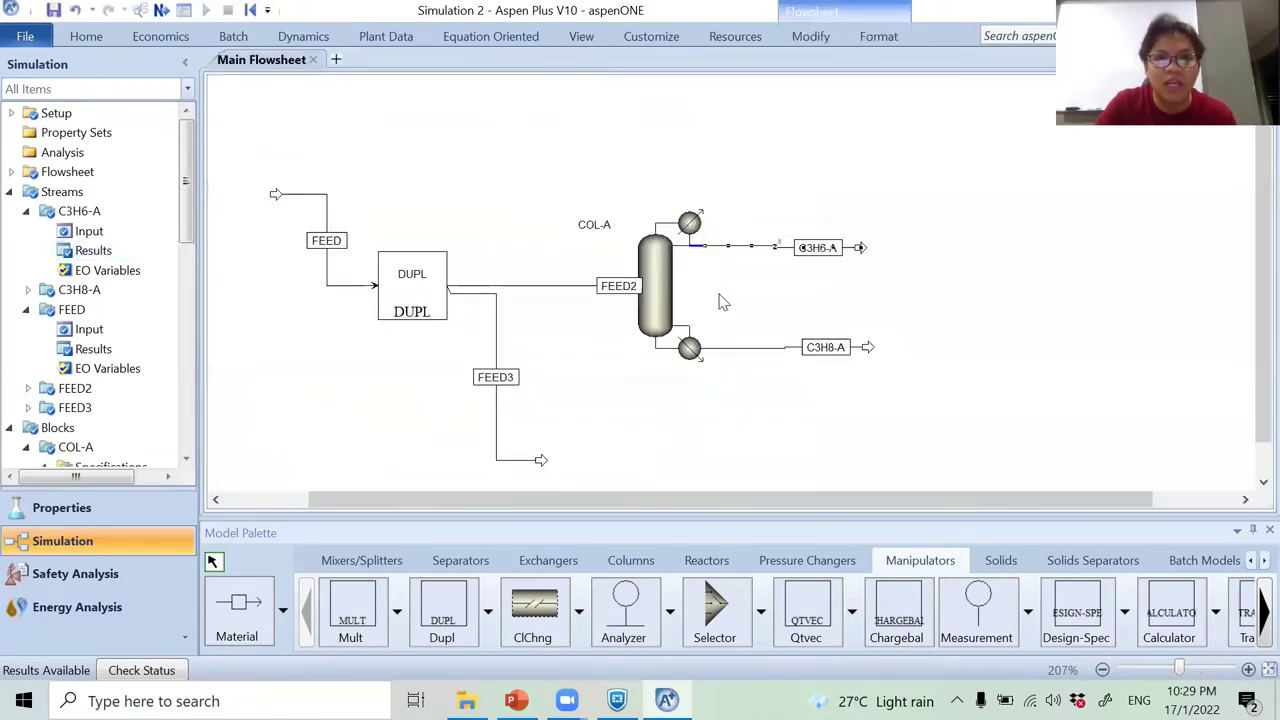
Open the COL-A block results and set the condenser heat duty units to GJ/hr.
double_click(657, 283)
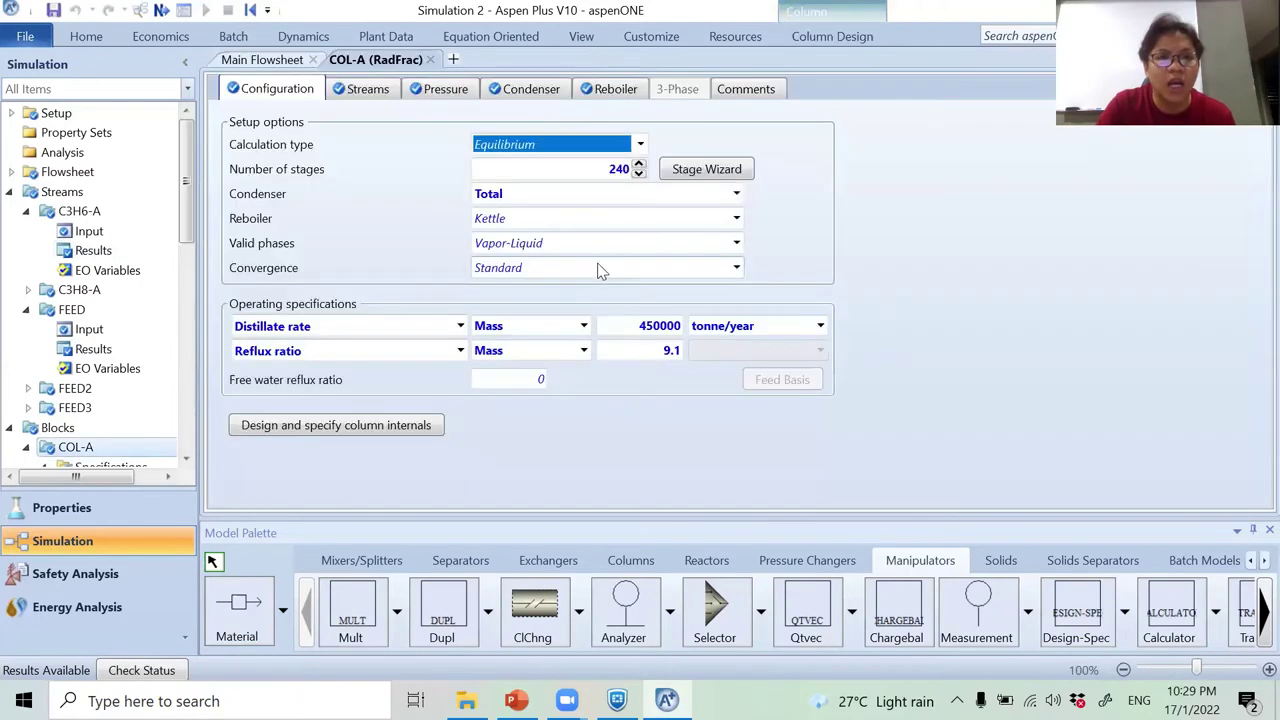
scroll(110, 300, down, 3)
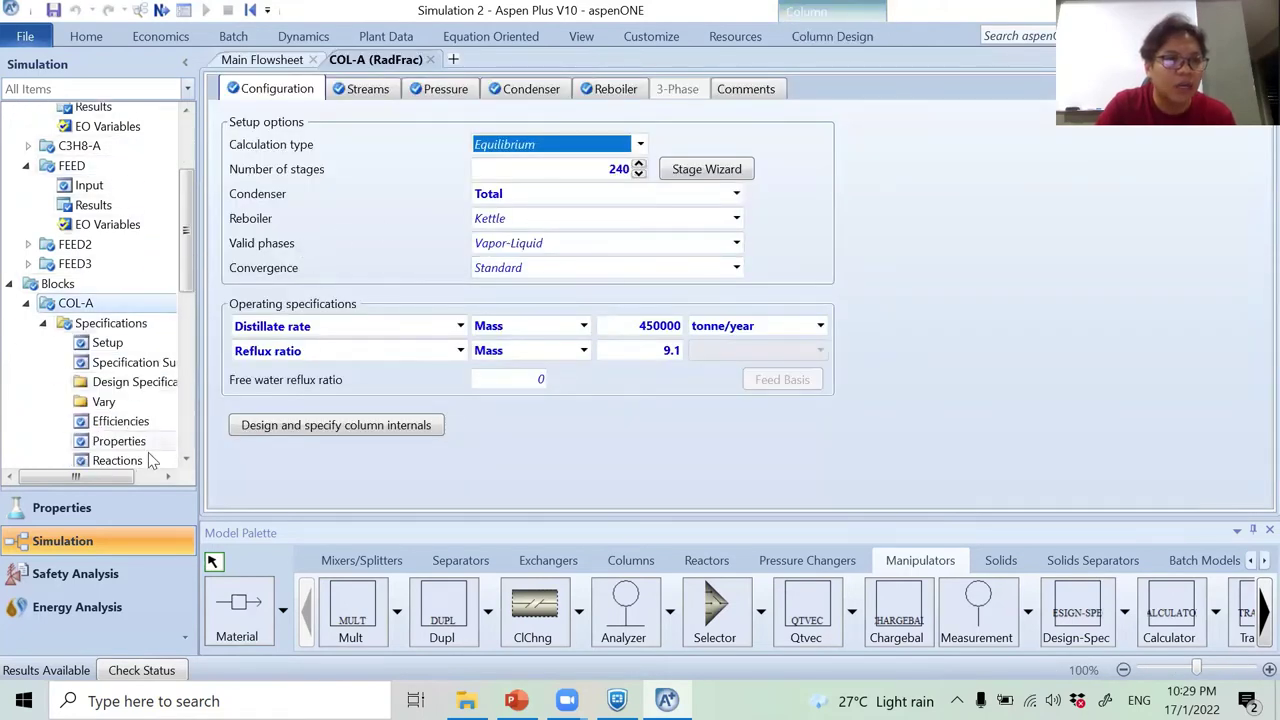
scroll(122, 400, down, 3)
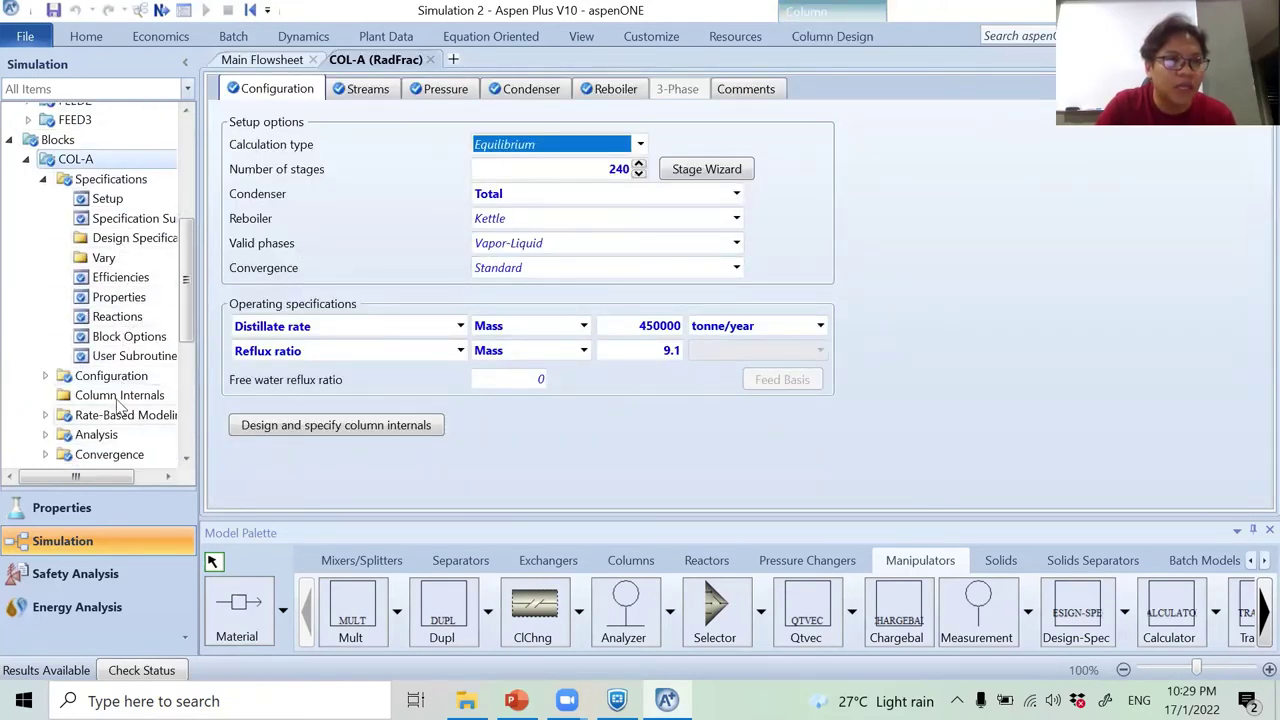
scroll(128, 400, down, 3)
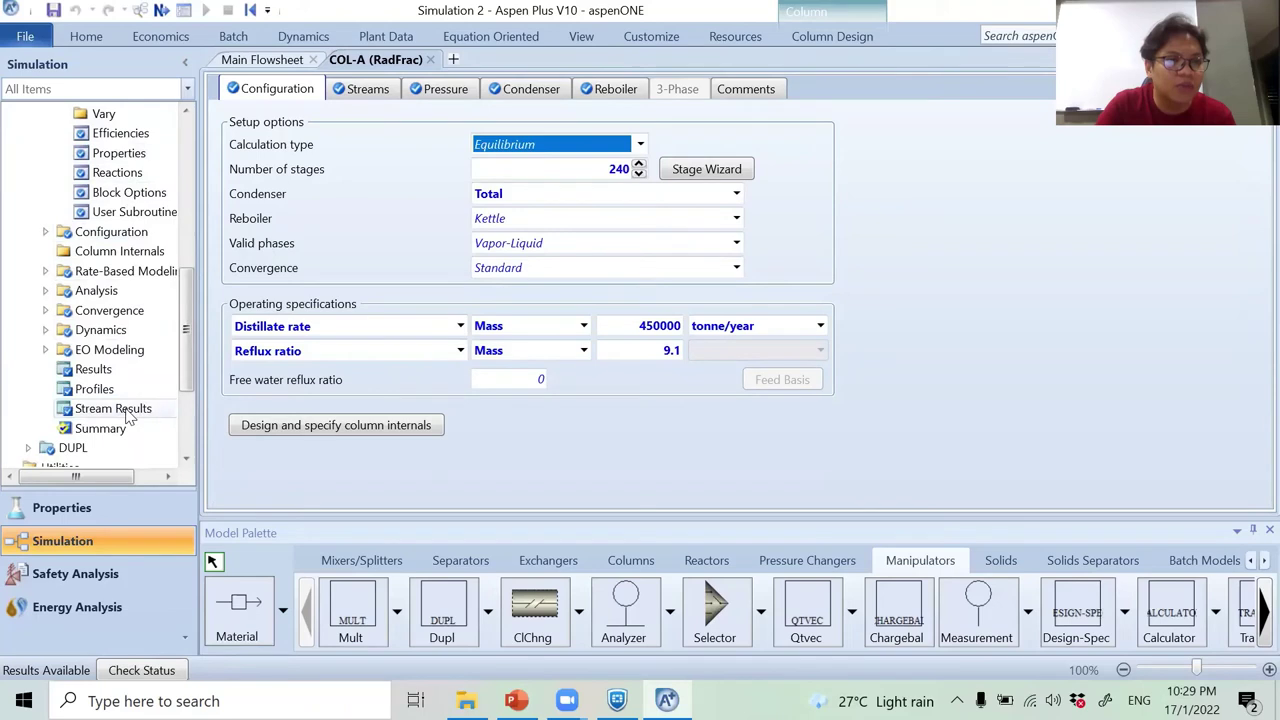
click(93, 369)
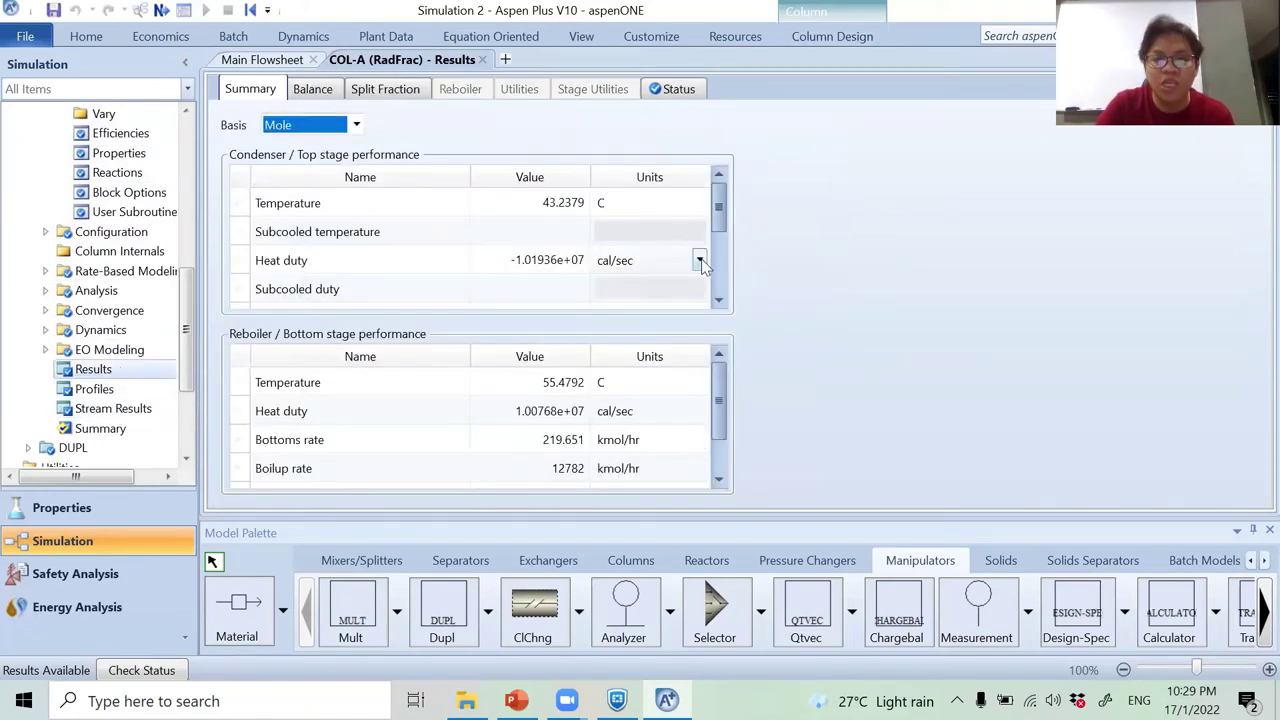
click(700, 260)
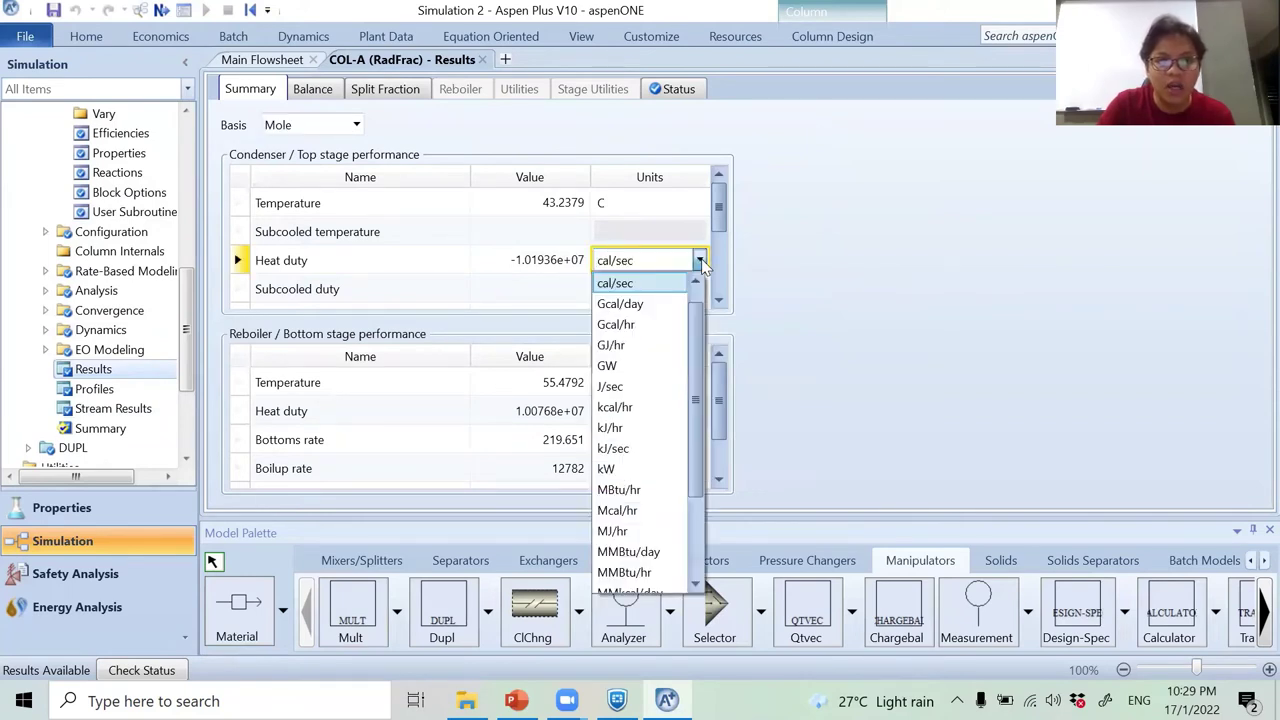
click(650, 345)
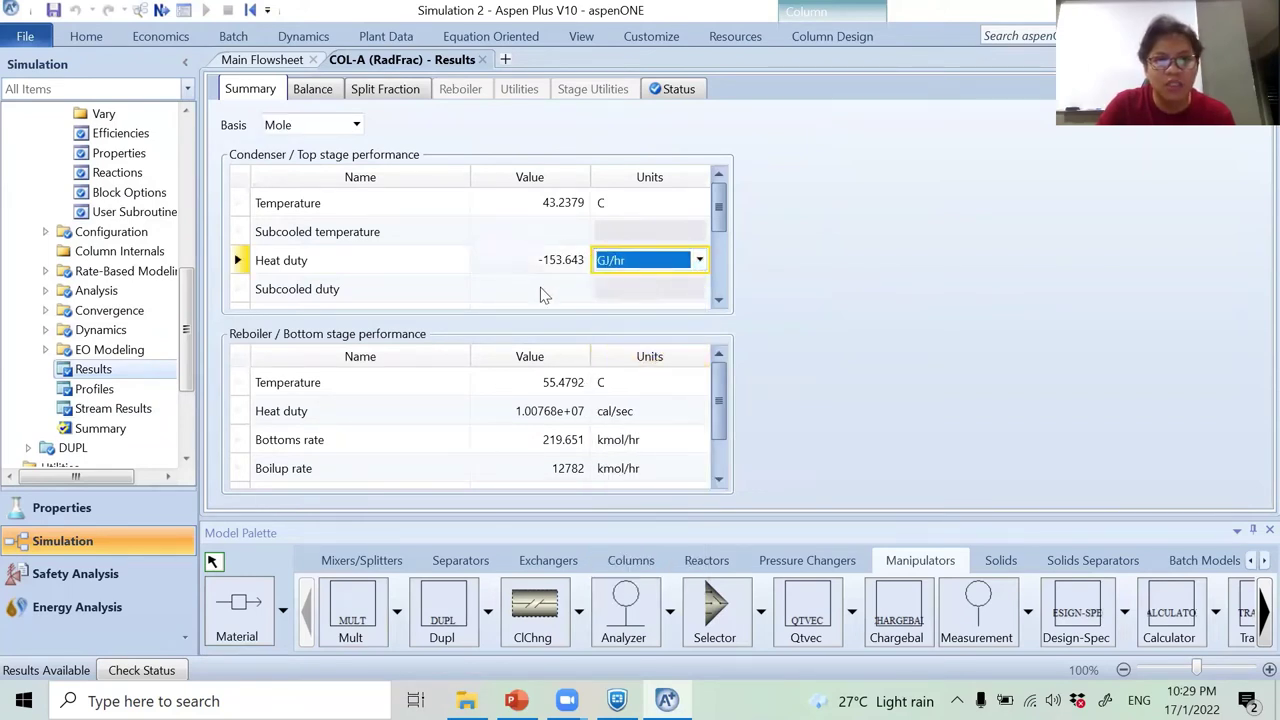
Set the reboiler heat duty units to GJ/hr in the COL-A results summary.
drag(719, 410, 721, 361)
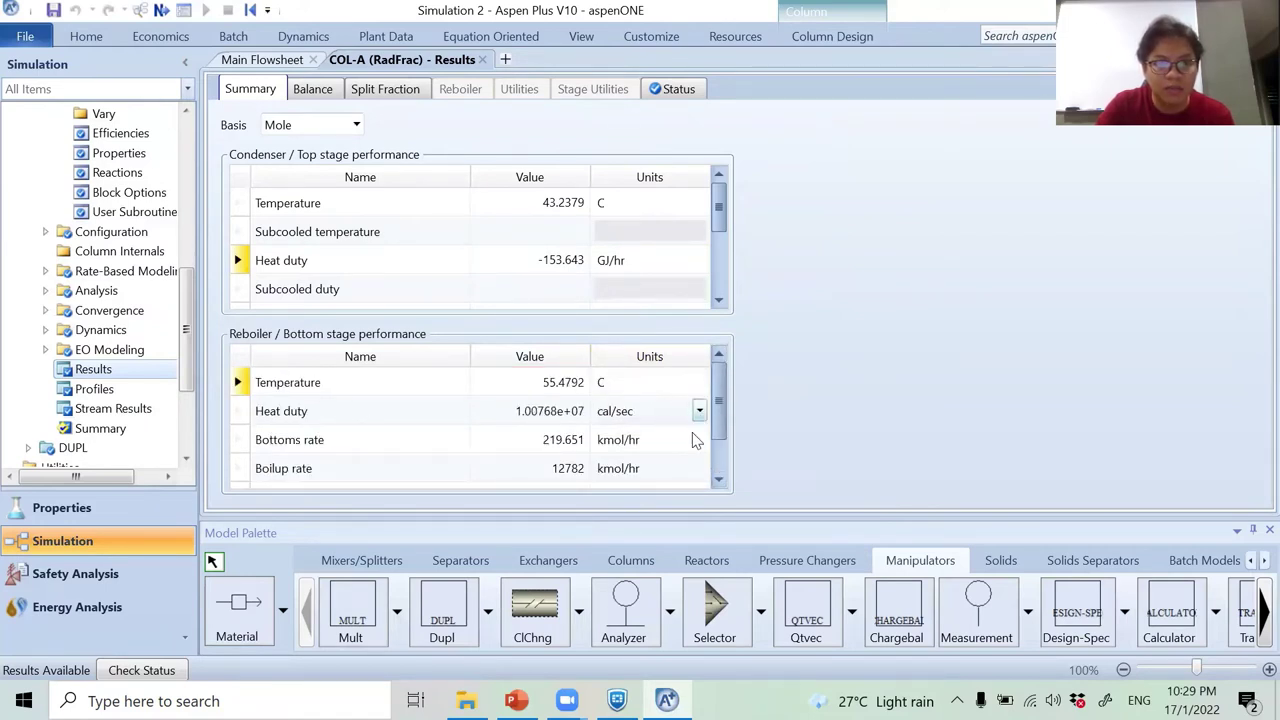
click(700, 413)
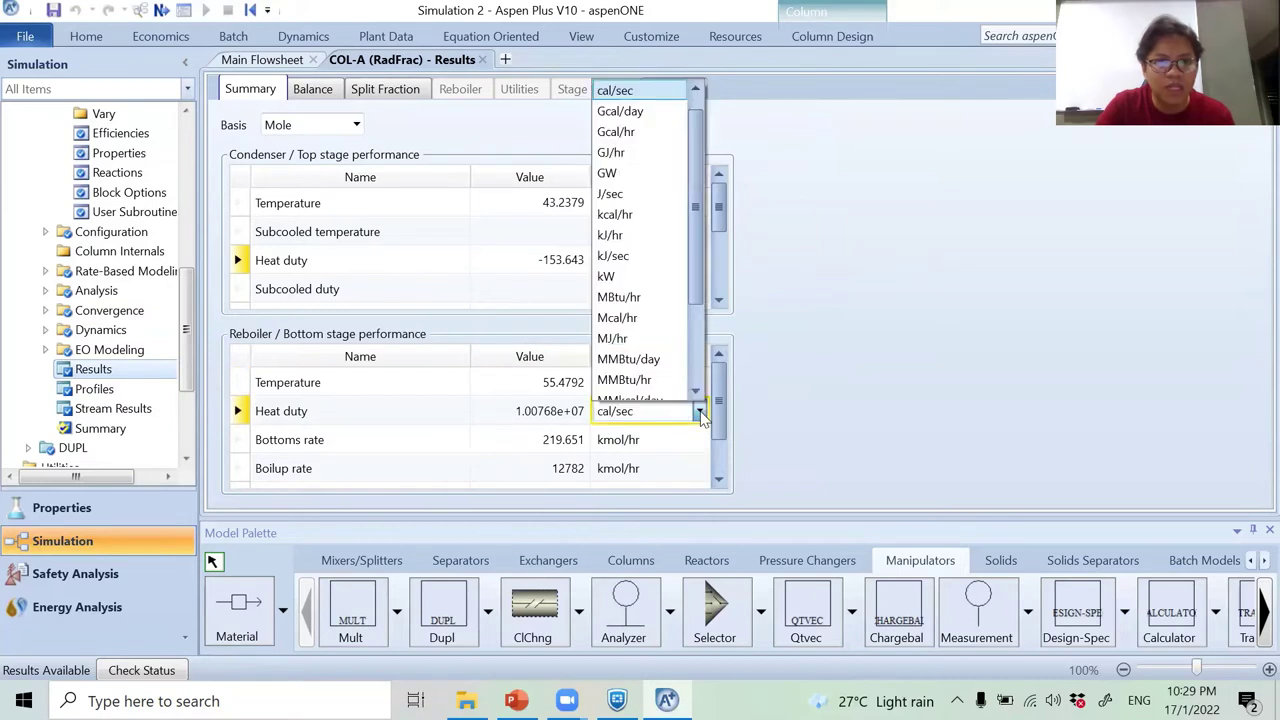
click(652, 156)
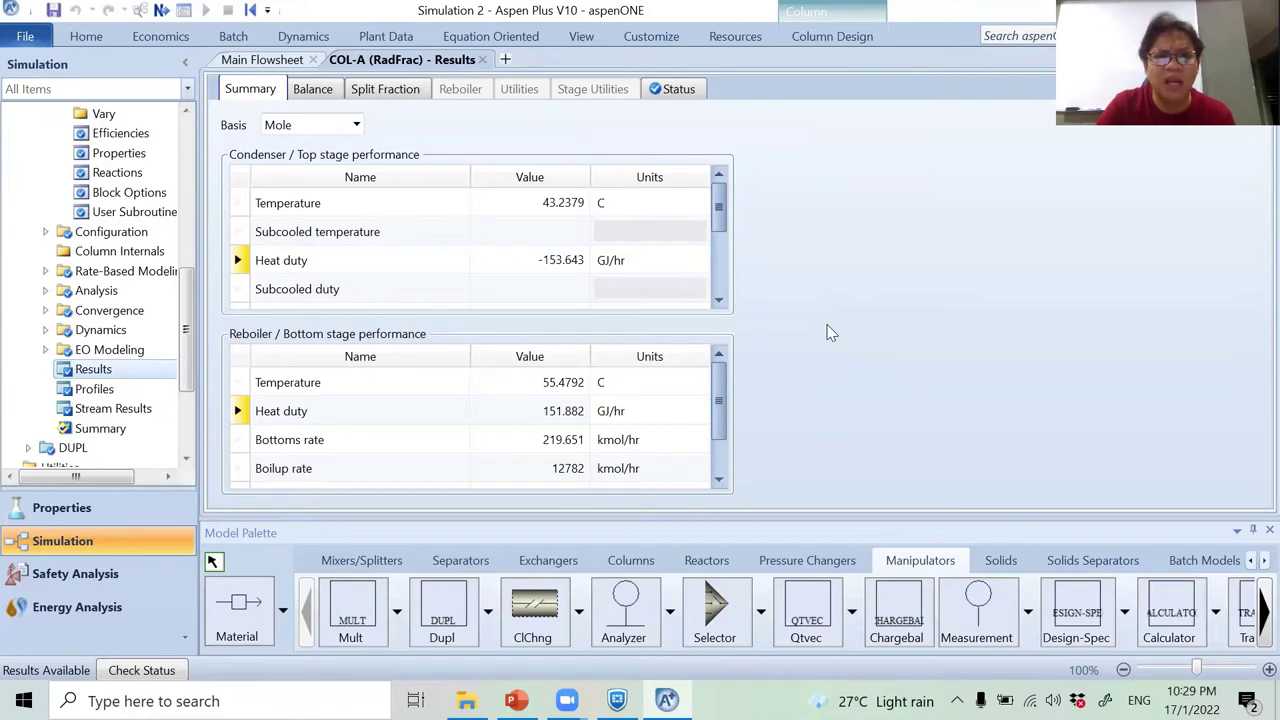
Close the COL-A results and move the FEED2 label away from the column, along its line towards DUPL.
click(483, 60)
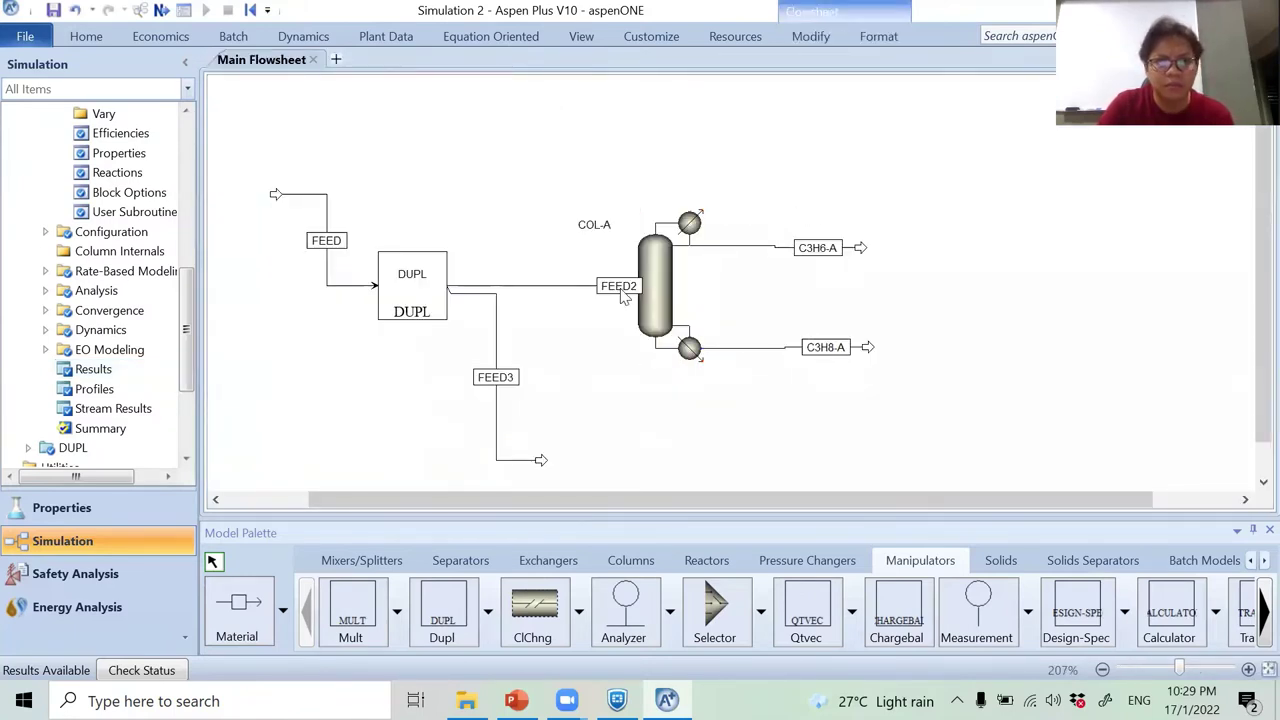
drag(612, 290, 545, 287)
click(668, 418)
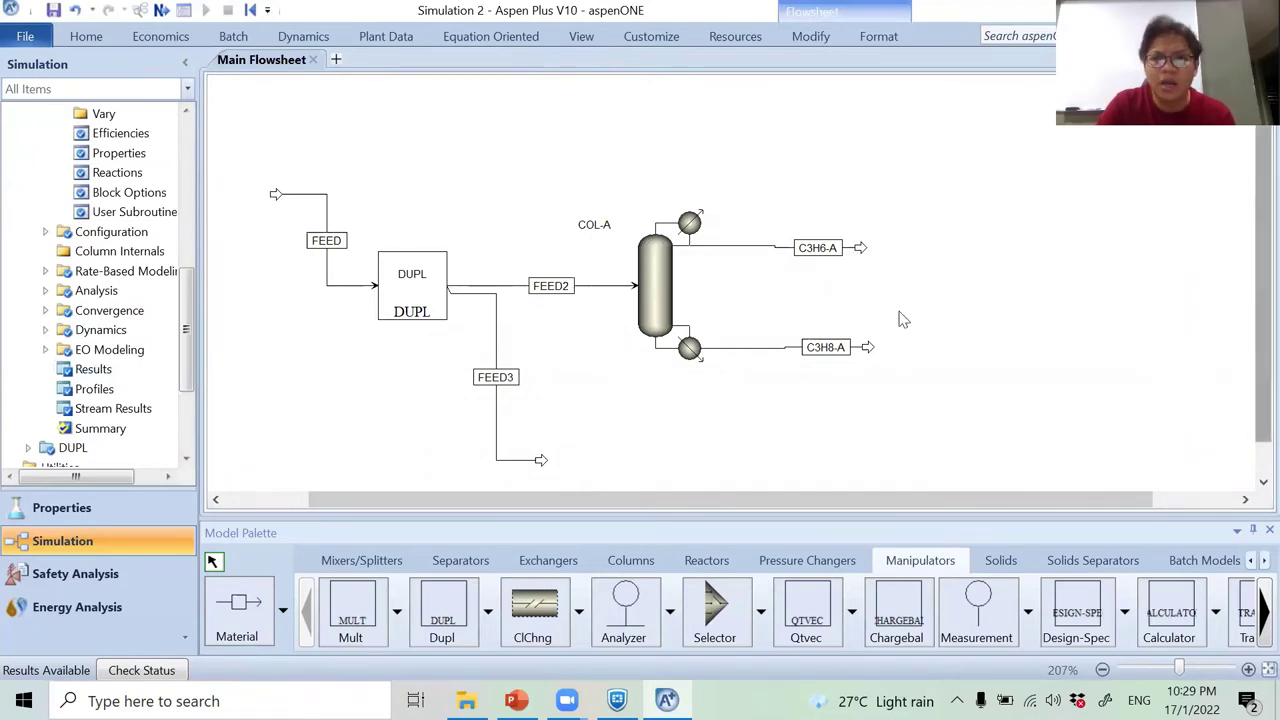
Examine the condenser and reboiler performance in the COL-A results, including the boilup ratio, and close them.
double_click(657, 286)
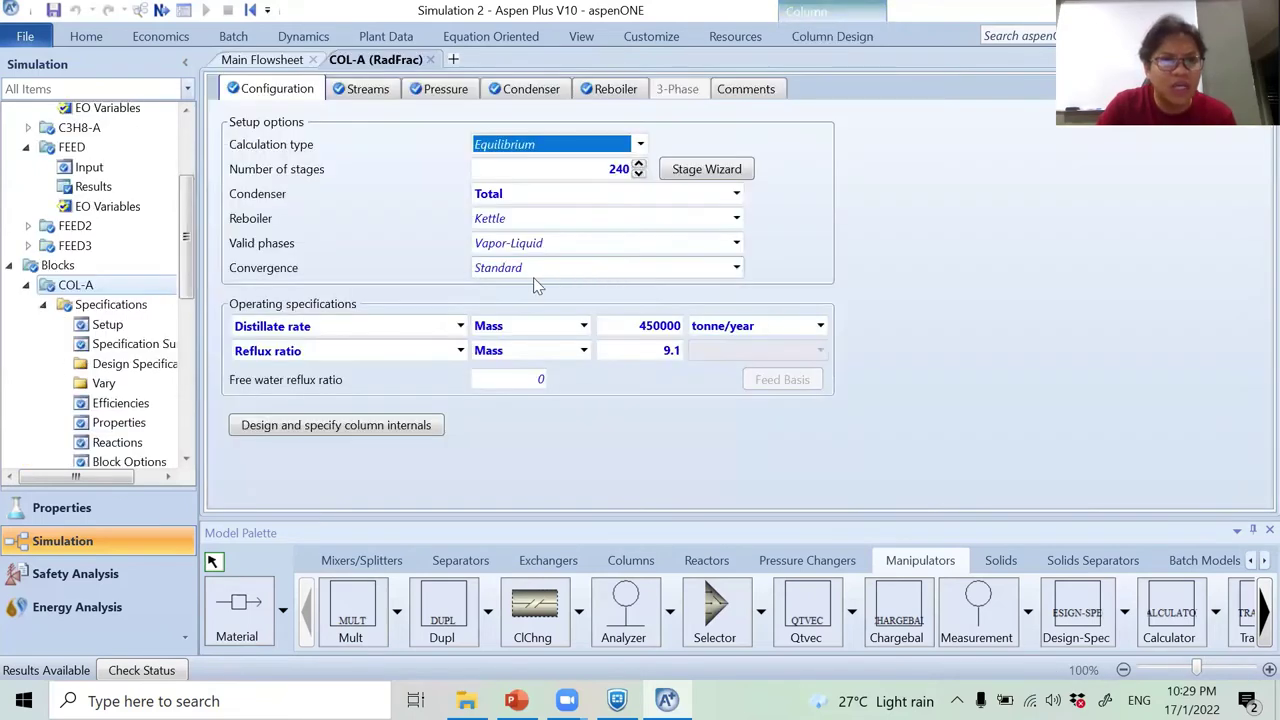
scroll(187, 268, down, 5)
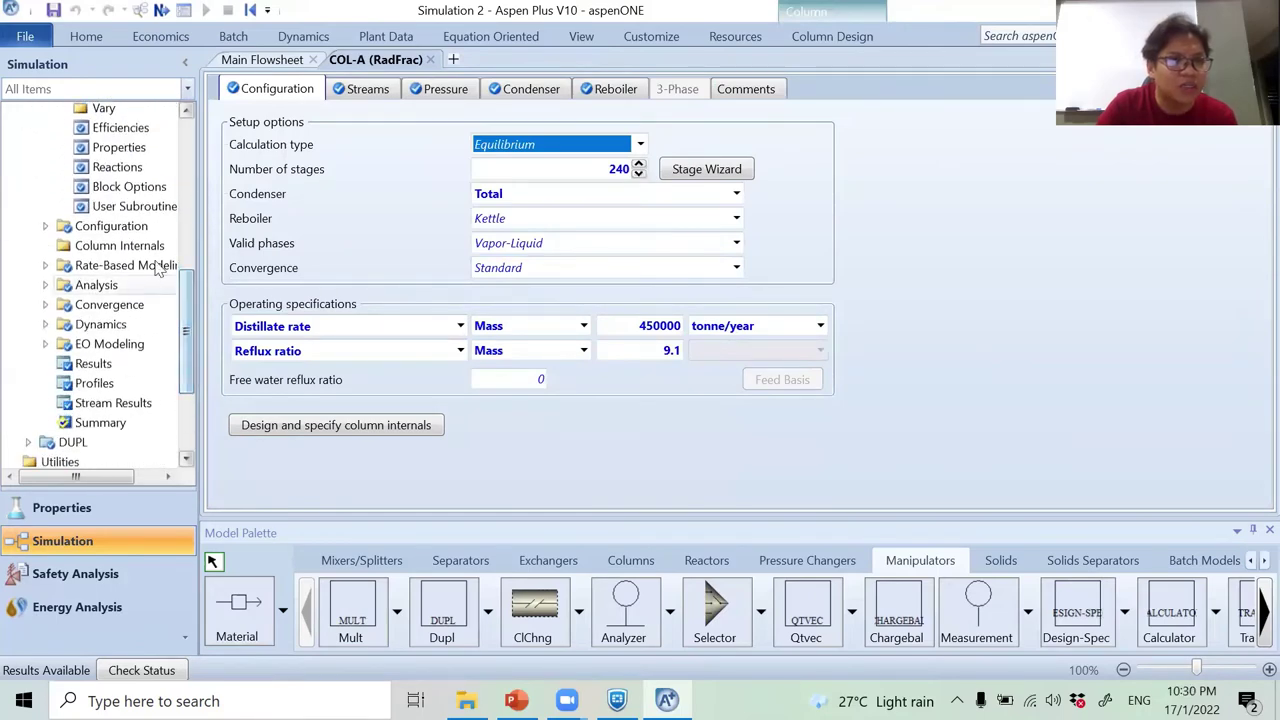
click(93, 364)
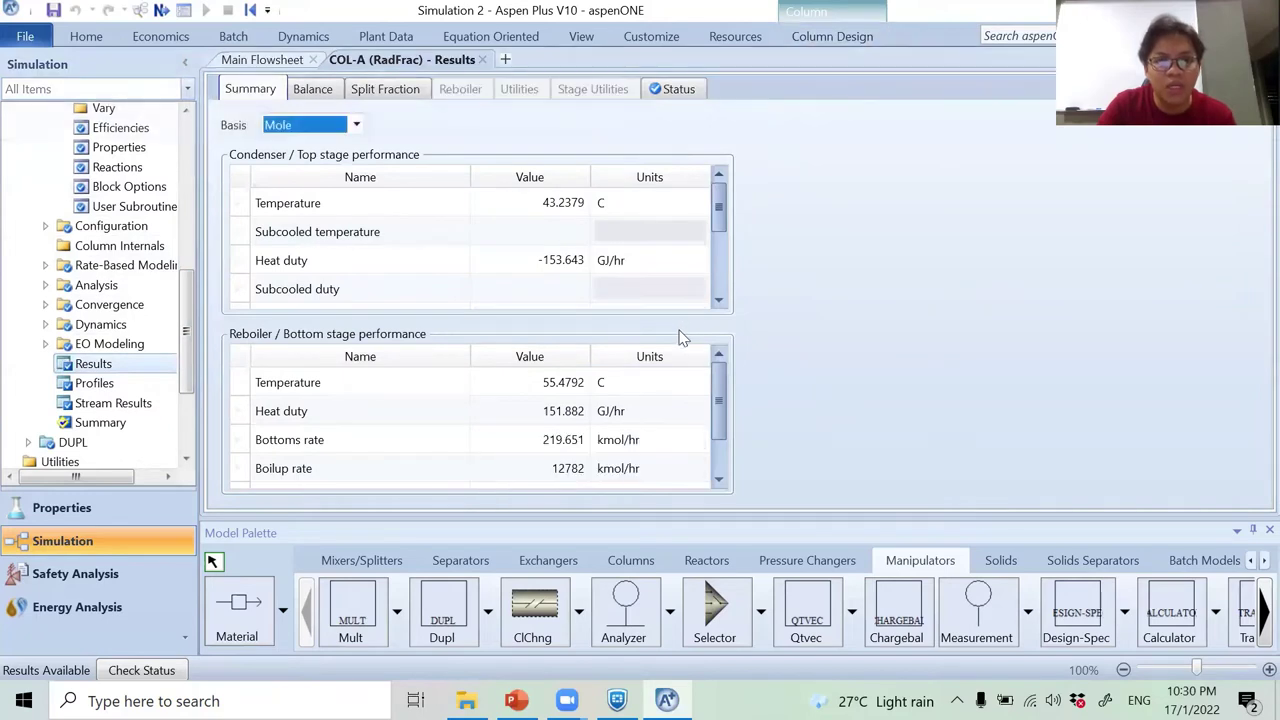
scroll(697, 430, down, 1)
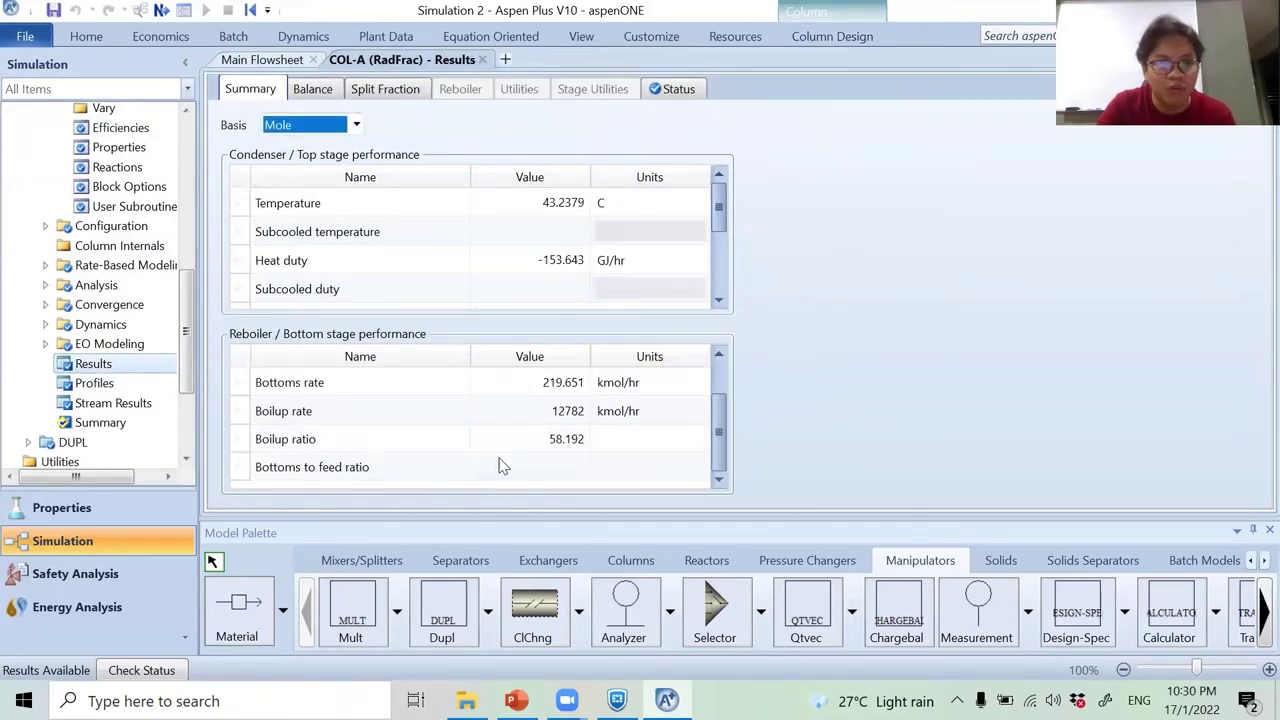
click(551, 450)
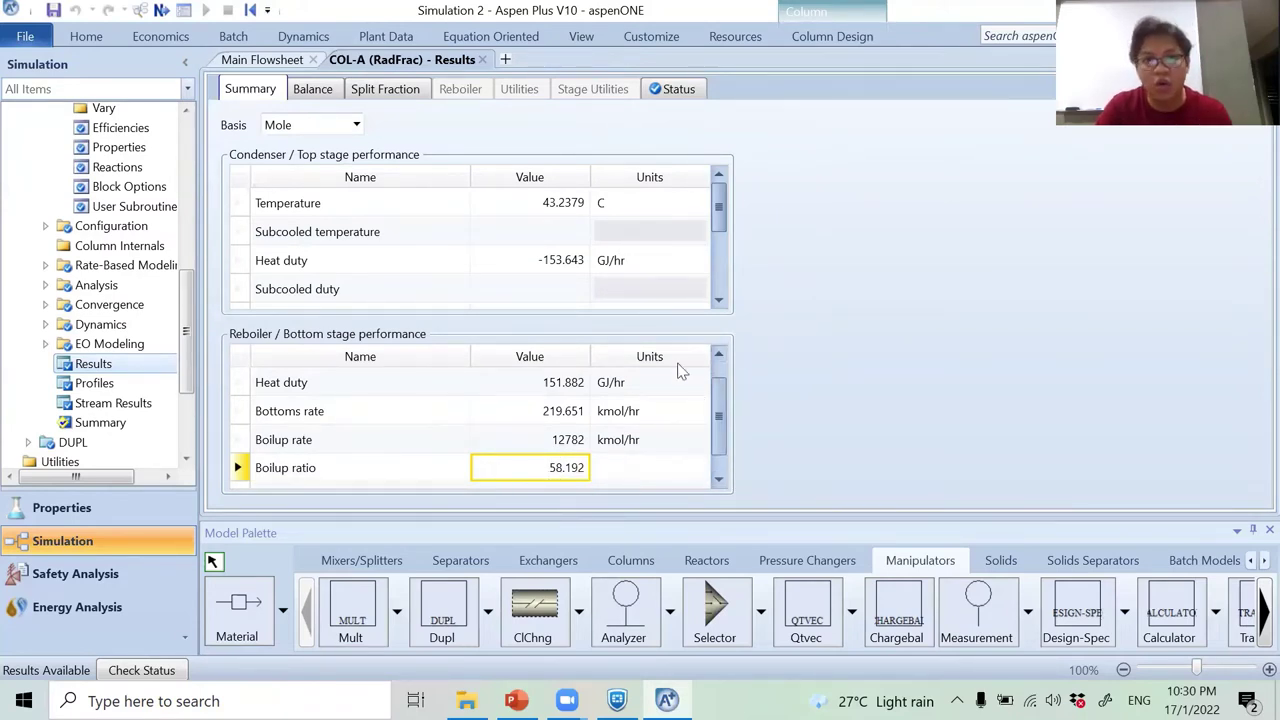
click(482, 60)
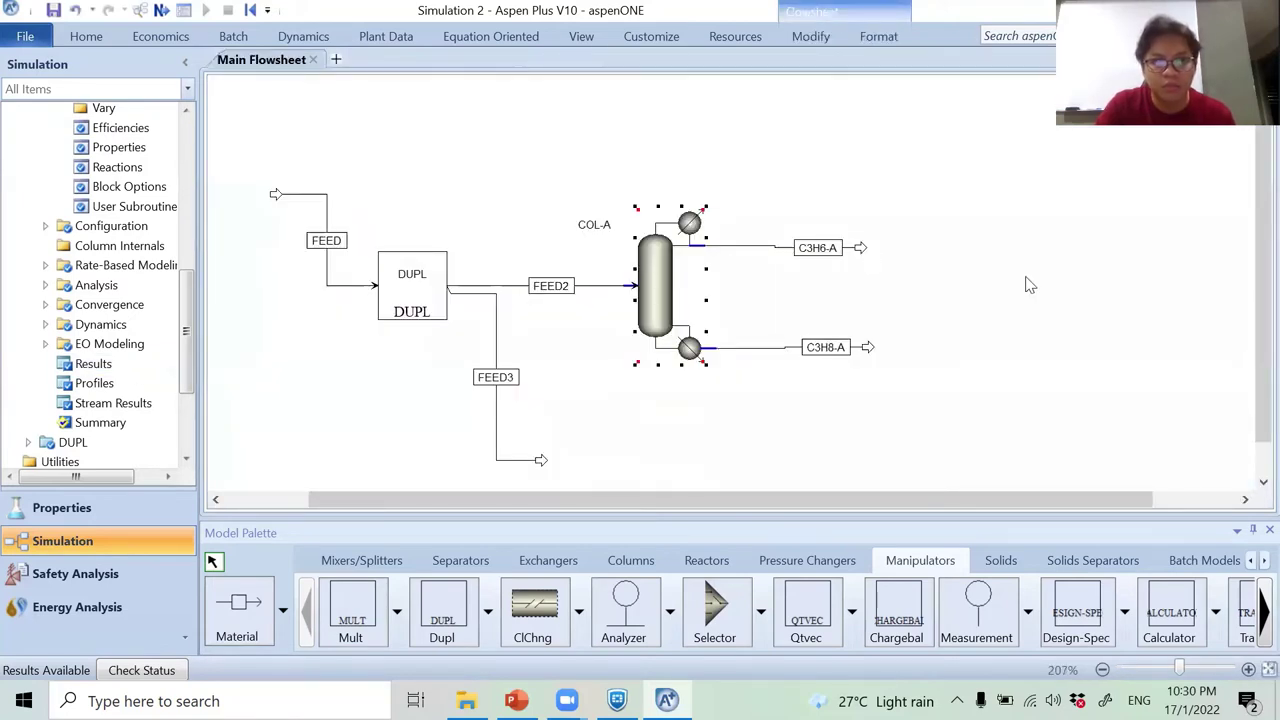
scroll(1250, 345, down, 1)
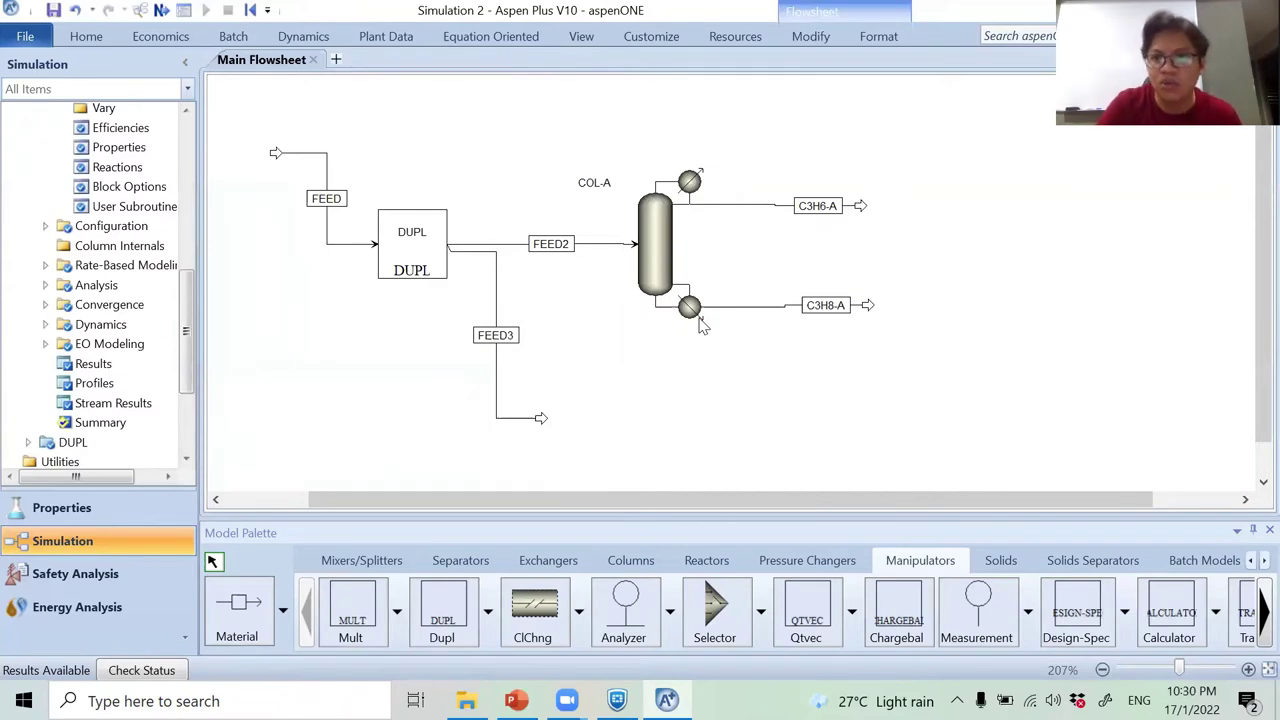
scroll(1250, 357, down, 1)
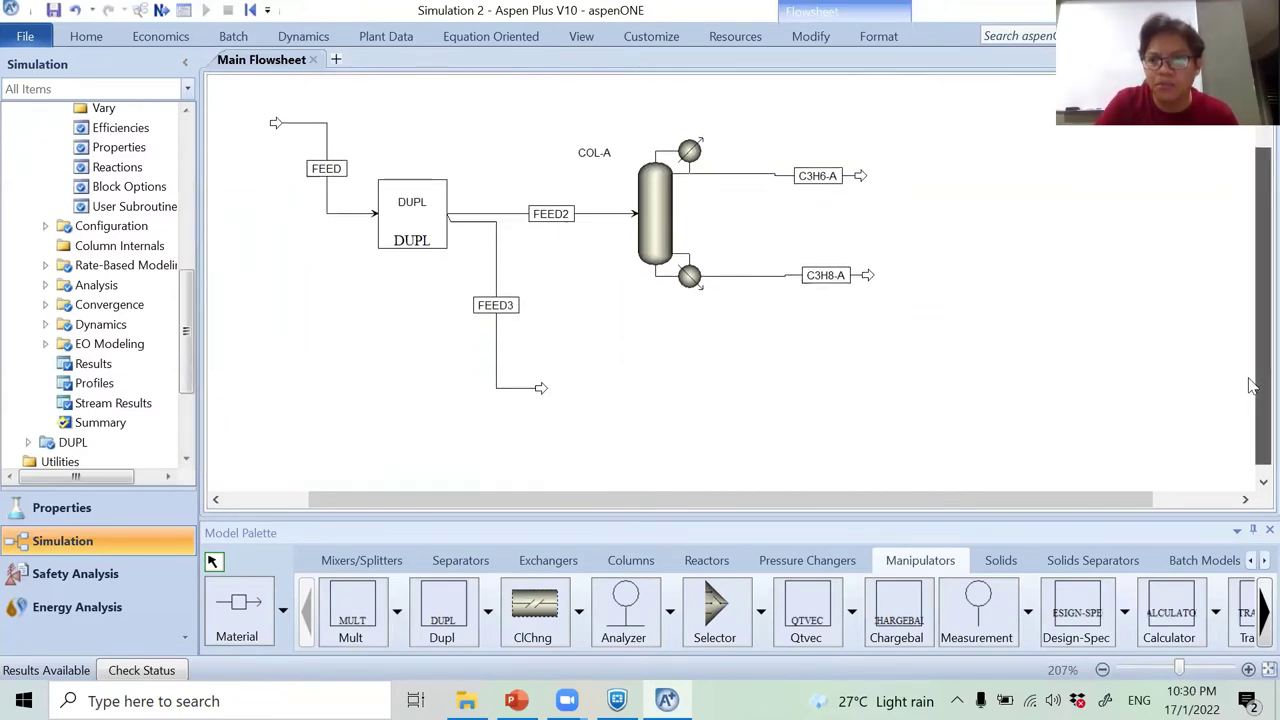
scroll(1250, 357, up, 2)
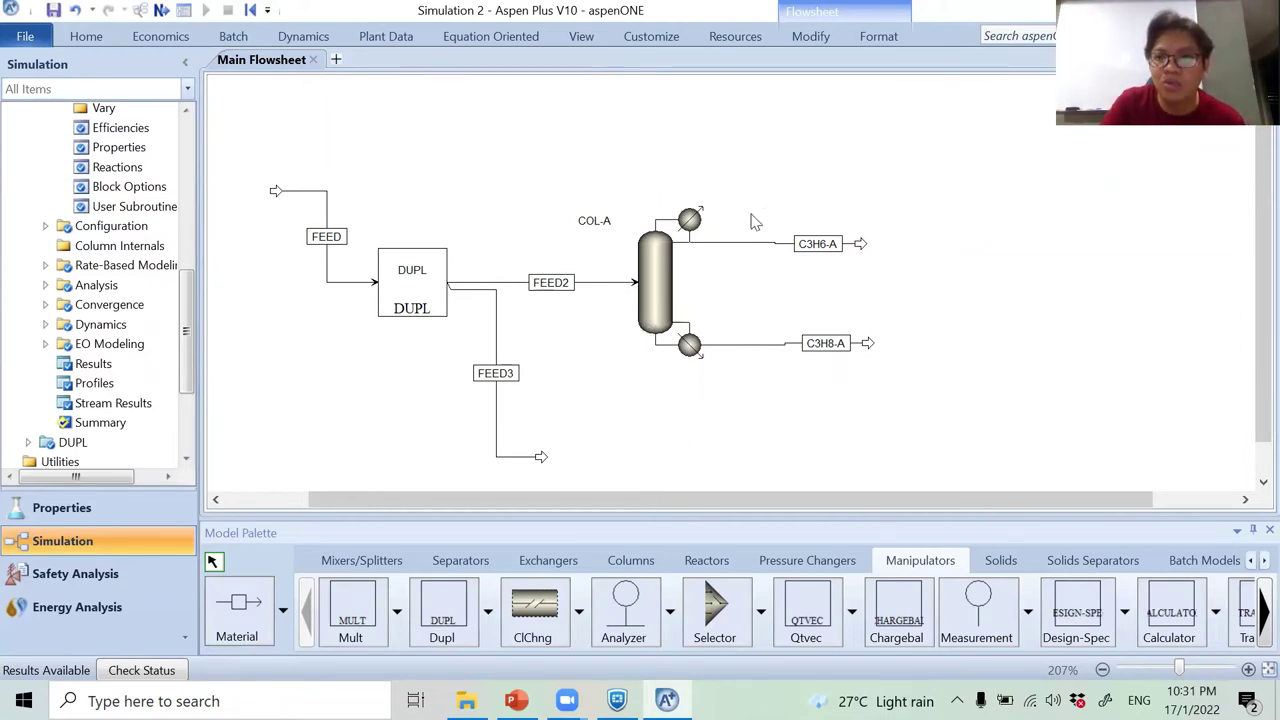
Add a second RadFrac column named COL-B to the flowsheet below COL-A.
scroll(1250, 371, down, 1)
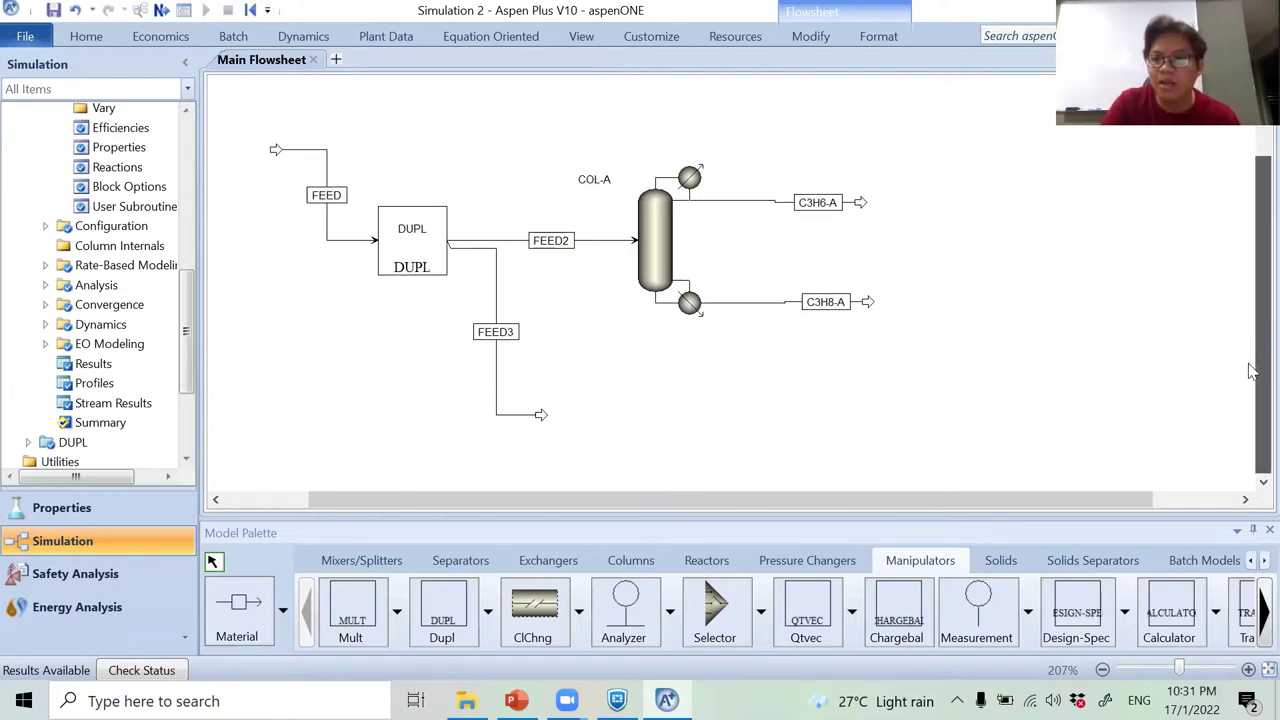
scroll(1250, 384, down, 1)
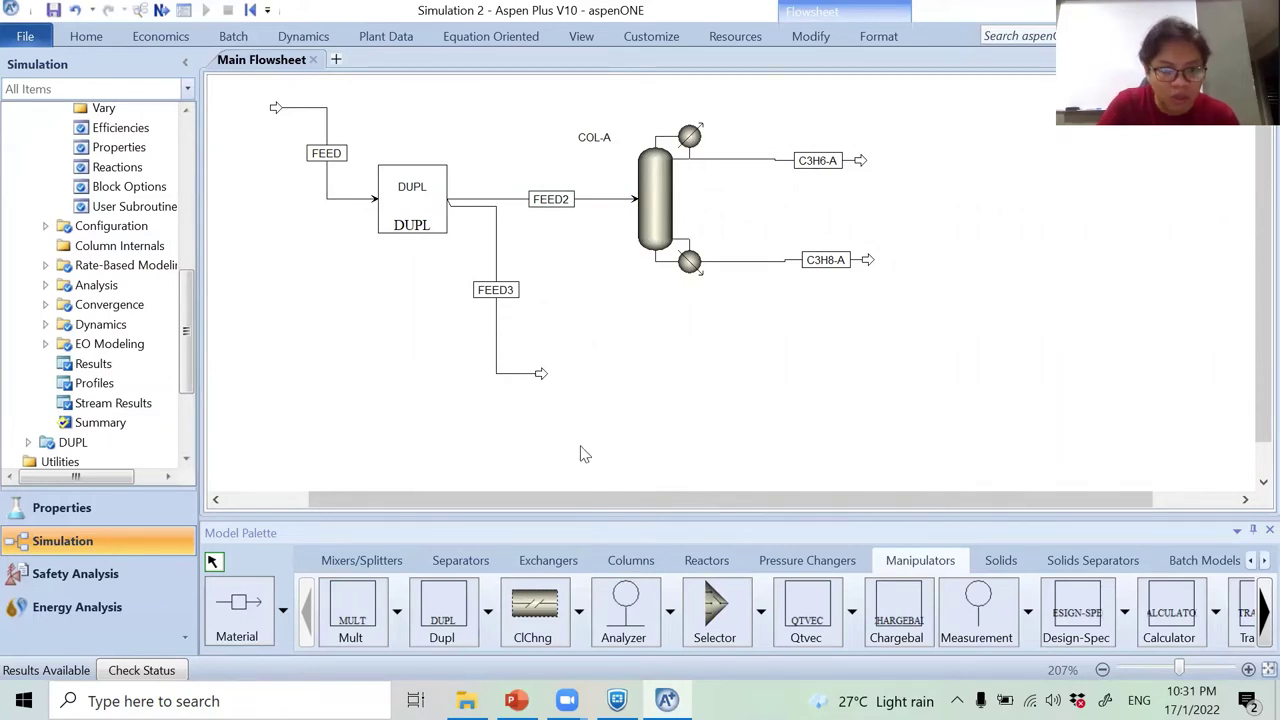
click(630, 560)
click(537, 618)
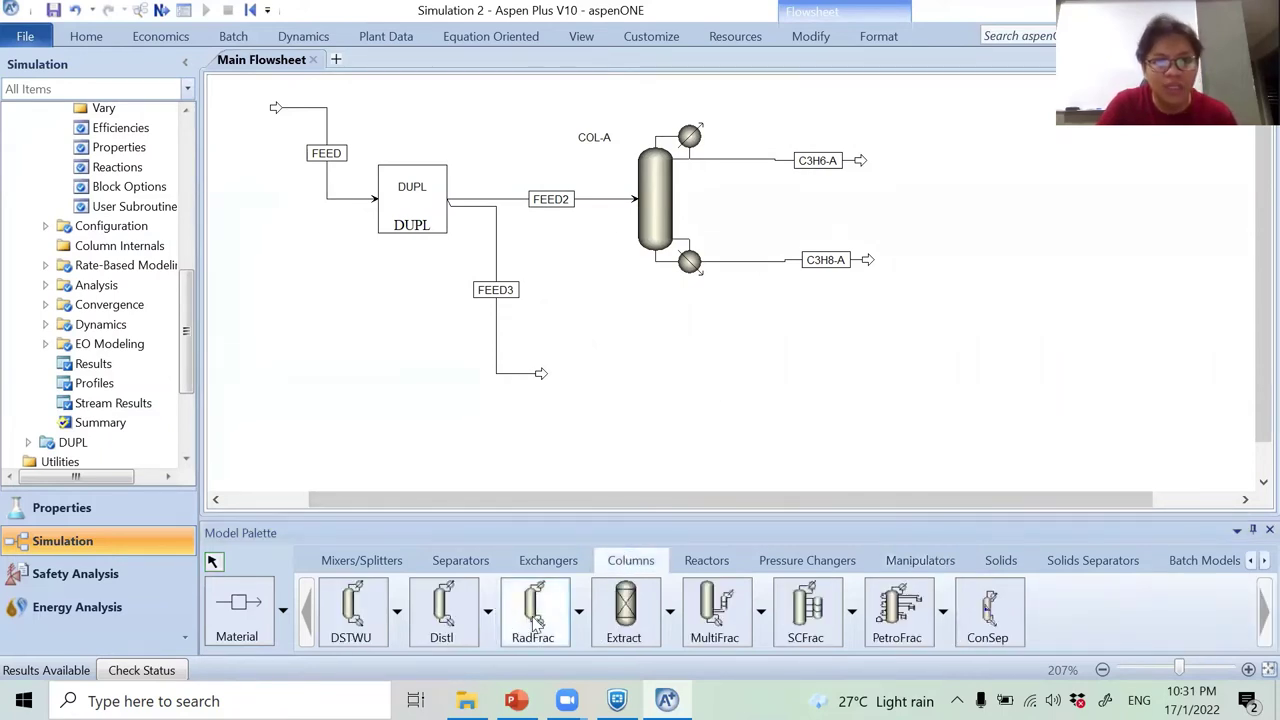
click(680, 411)
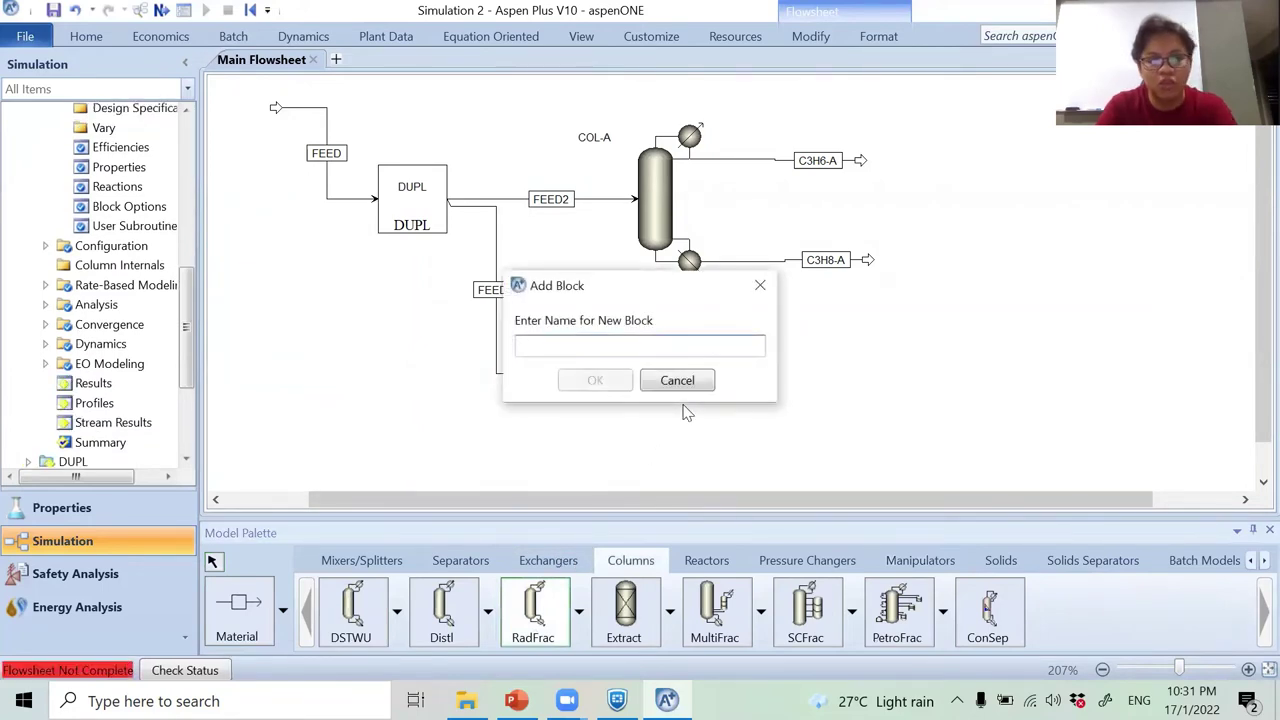
text(COL-)
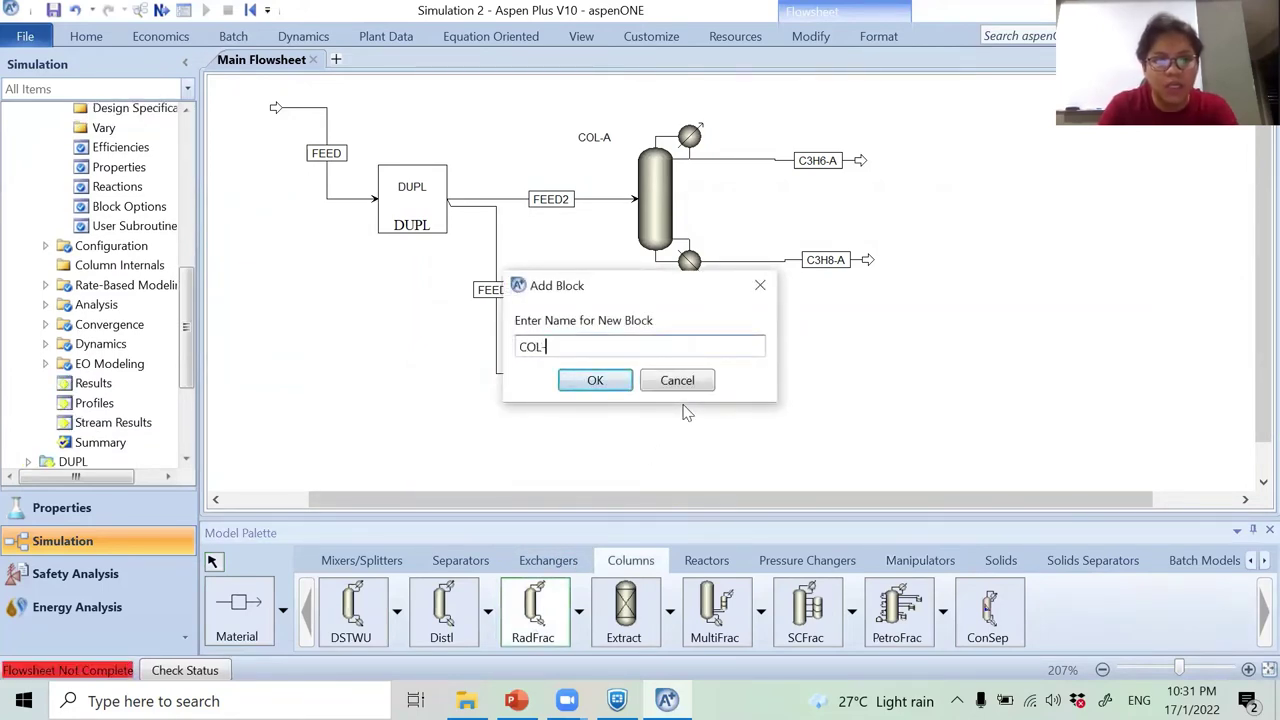
text(B)
key(Return)
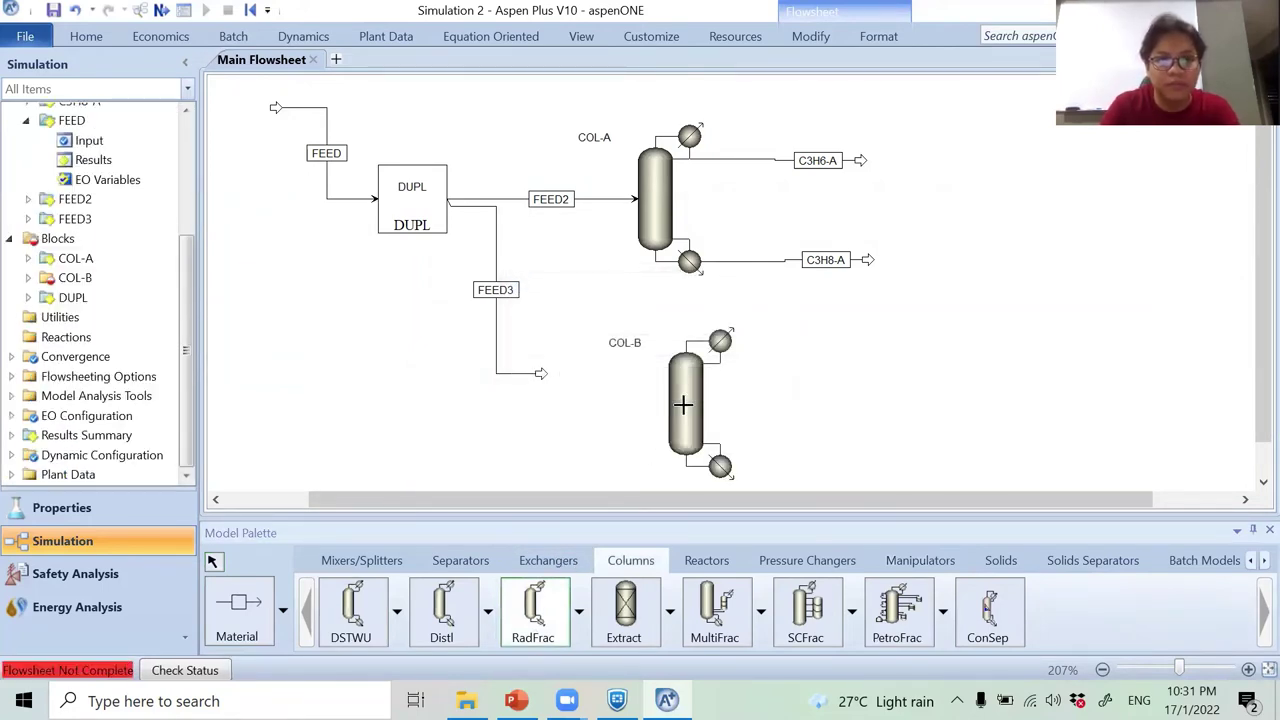
Reconnect the destination of stream FEED3 to the feed inlet of COL-B.
right_click(546, 386)
mouse_move(398, 310)
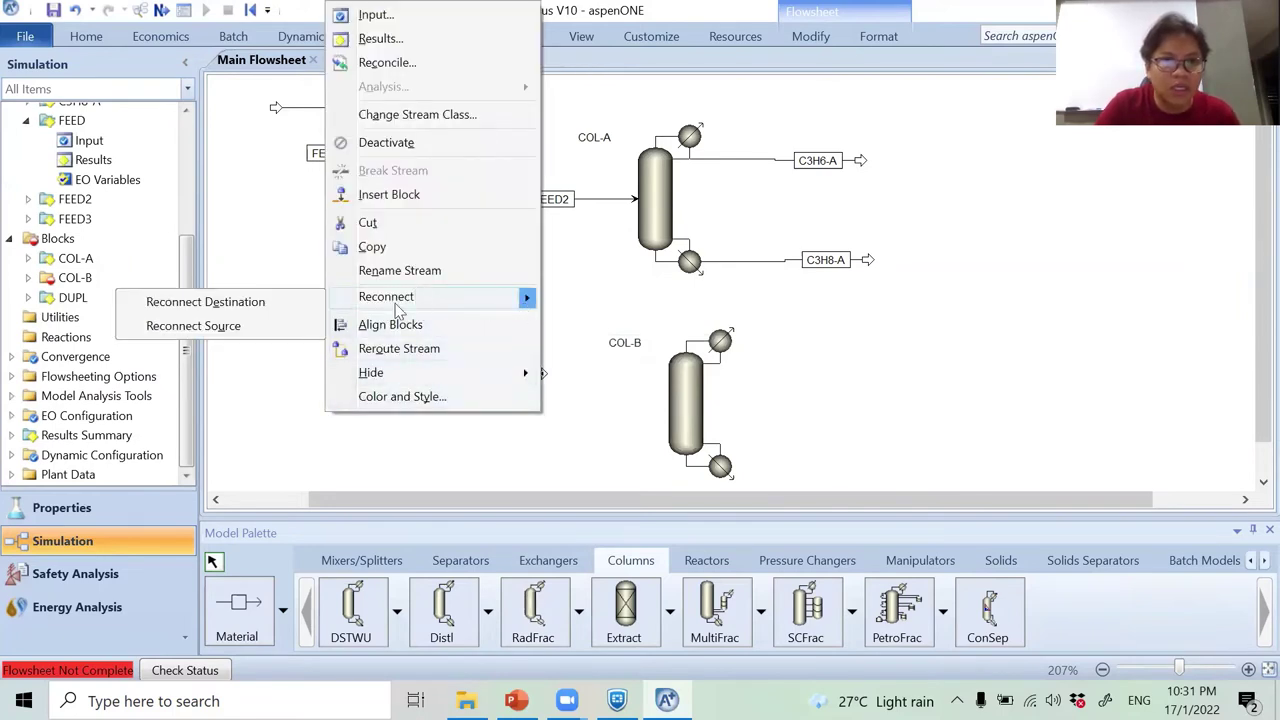
click(280, 302)
click(660, 405)
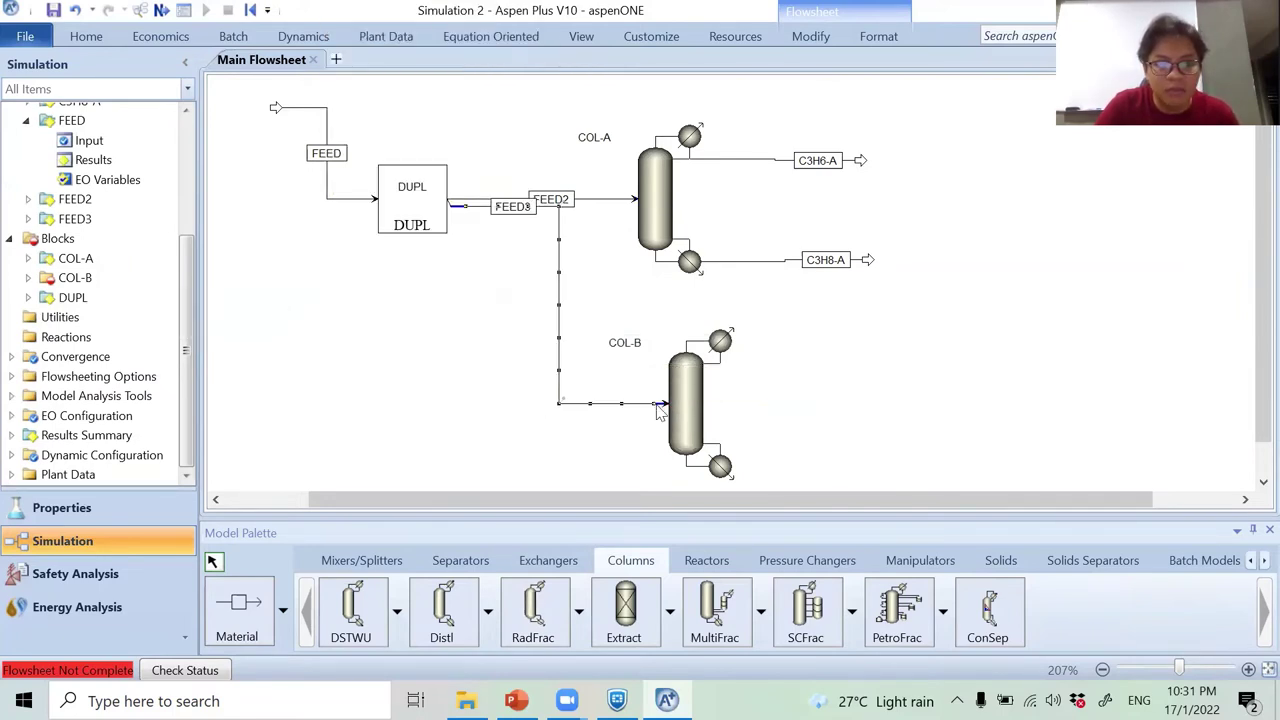
Add a material stream named C3H6-B from the vapor distillate outlet on top of COL-B's condenser.
click(266, 590)
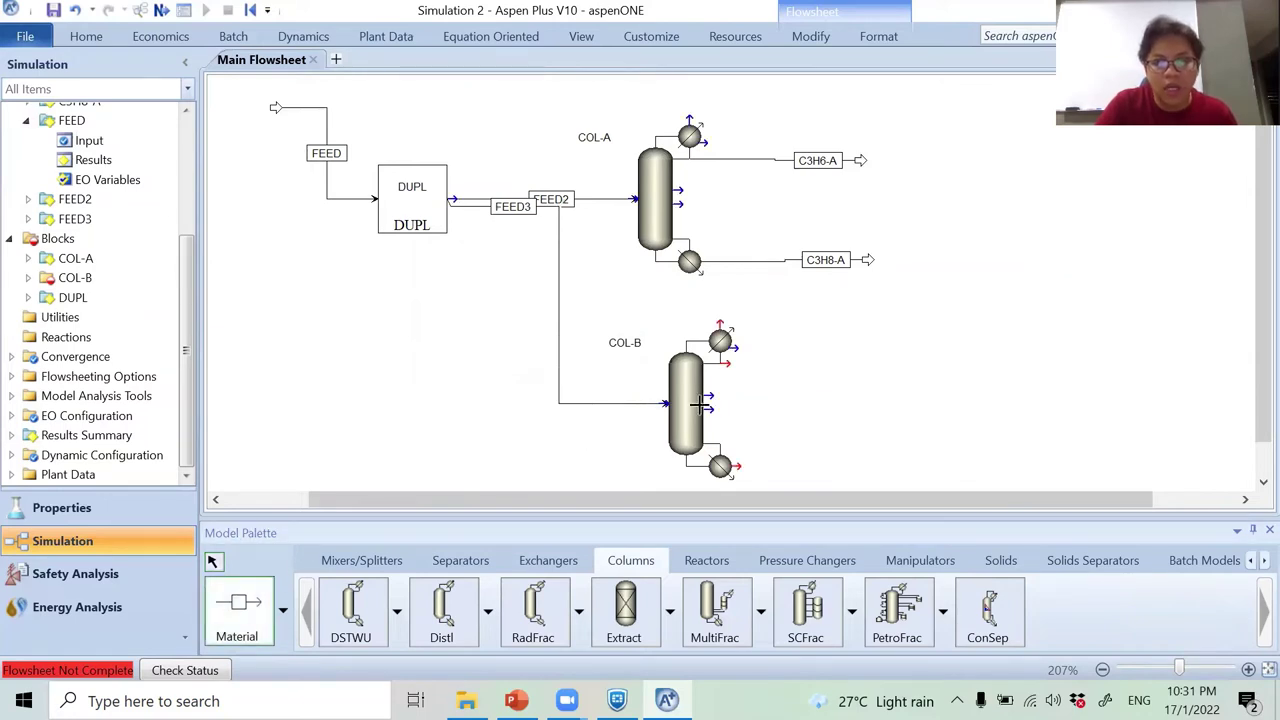
click(718, 323)
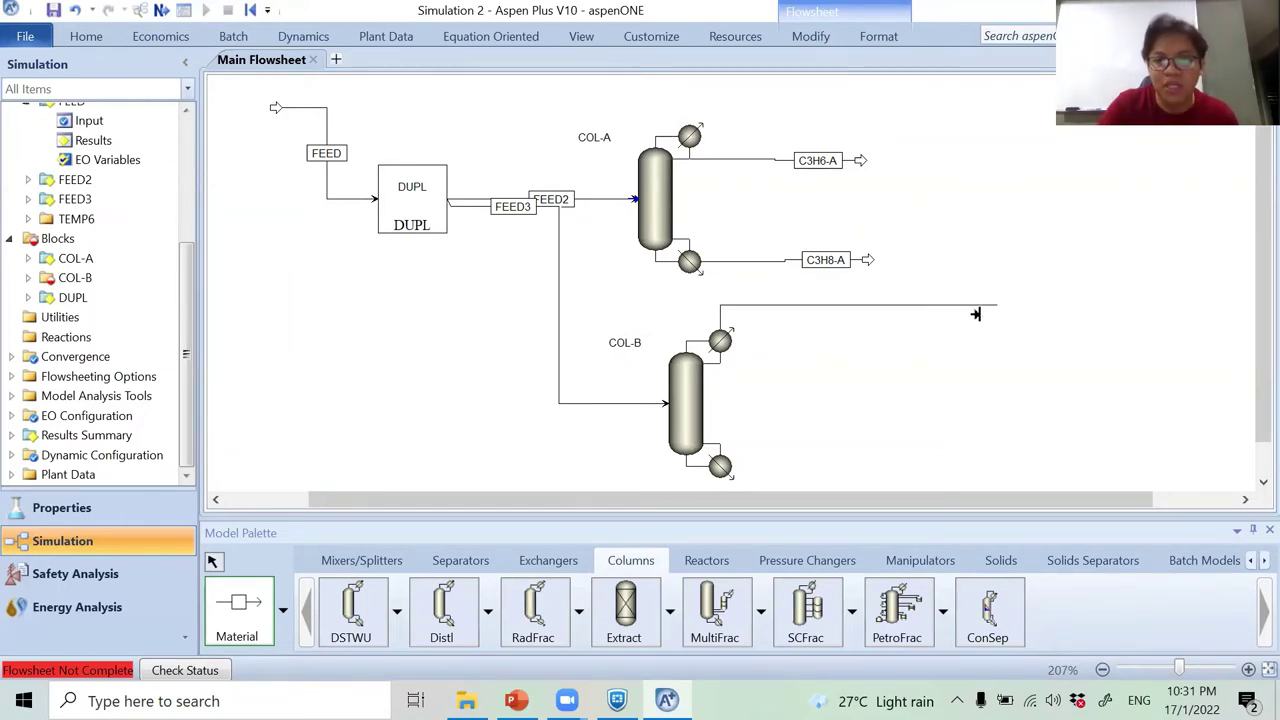
click(913, 298)
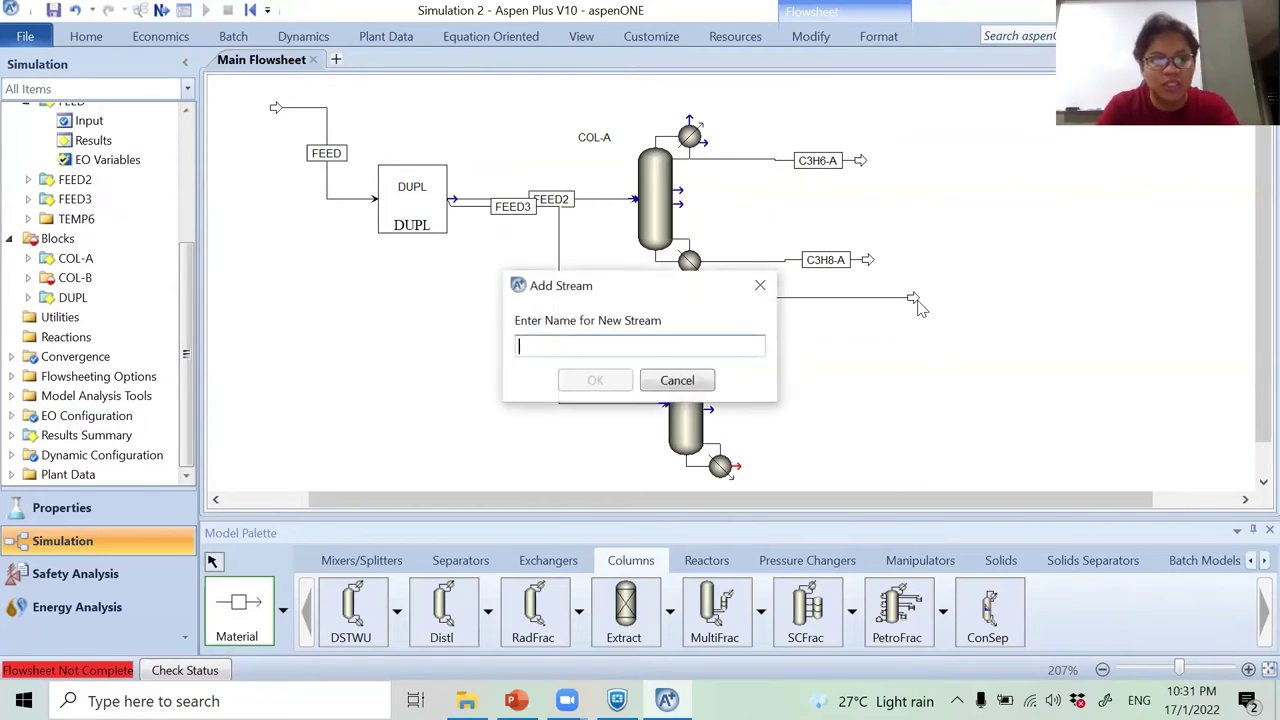
text(C3H6-B)
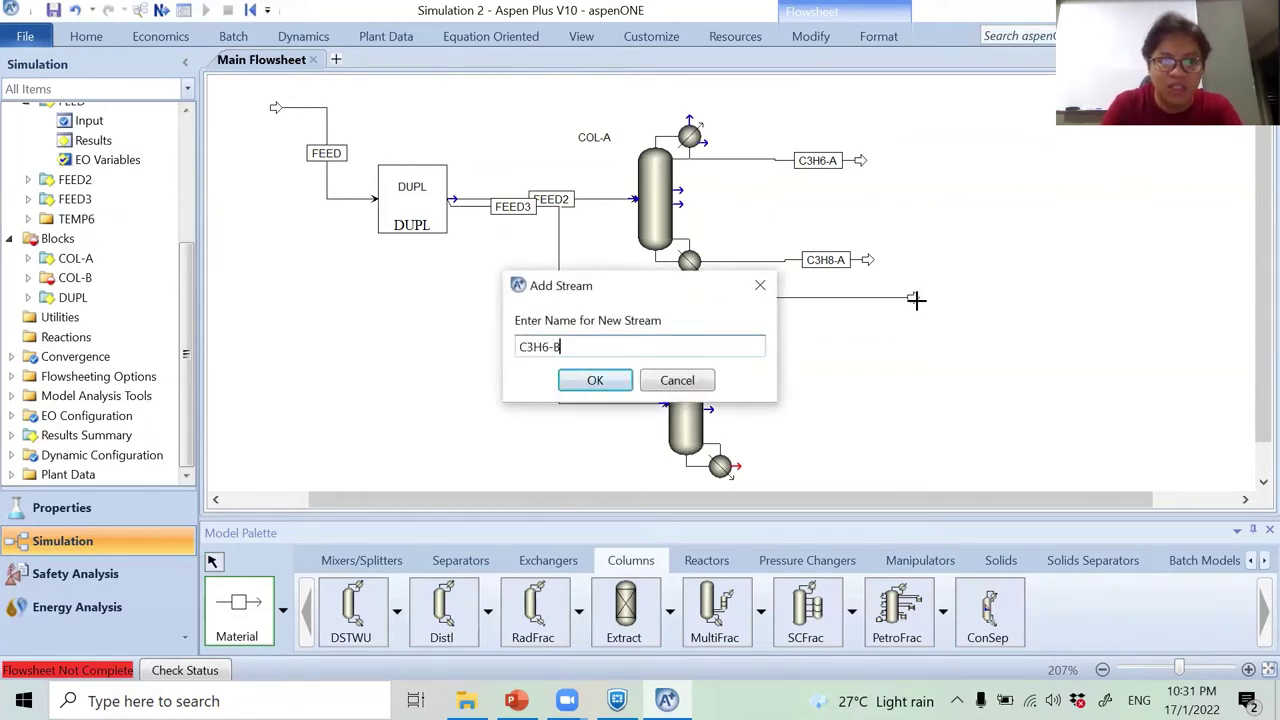
key(Return)
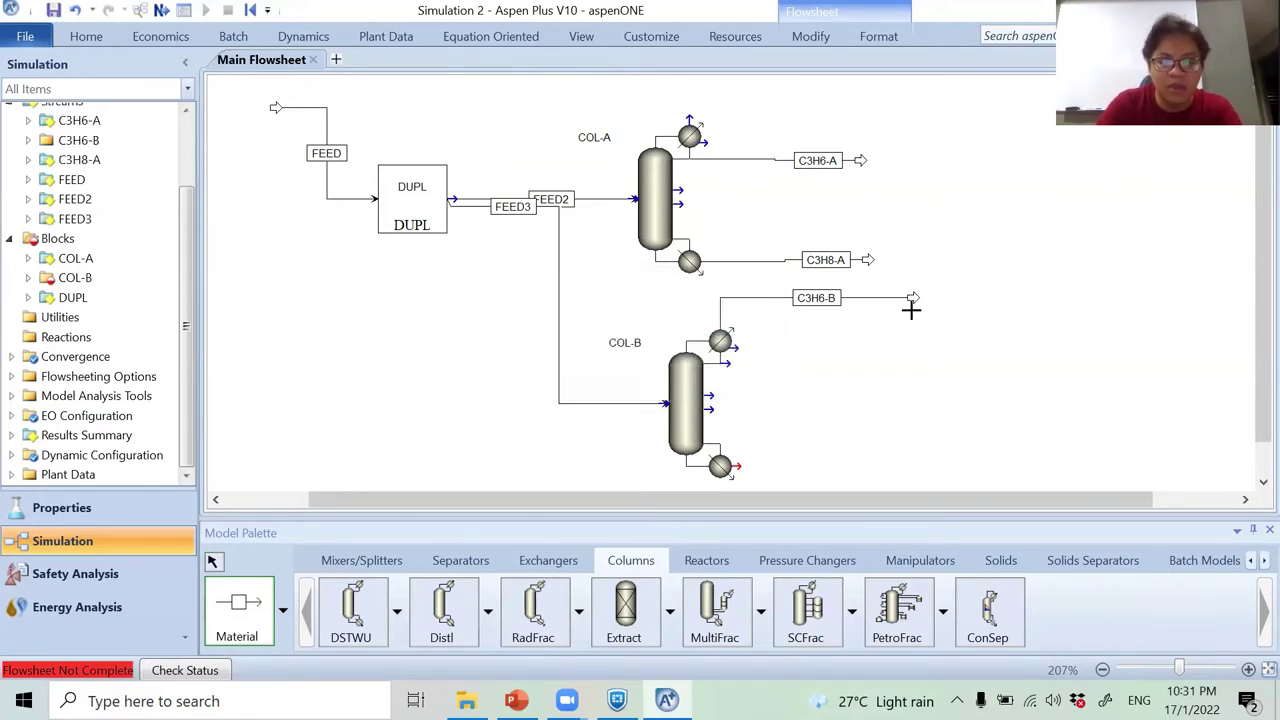
Add a material stream named C3H8-B from the bottoms outlet at COL-B's reboiler.
click(736, 466)
click(929, 468)
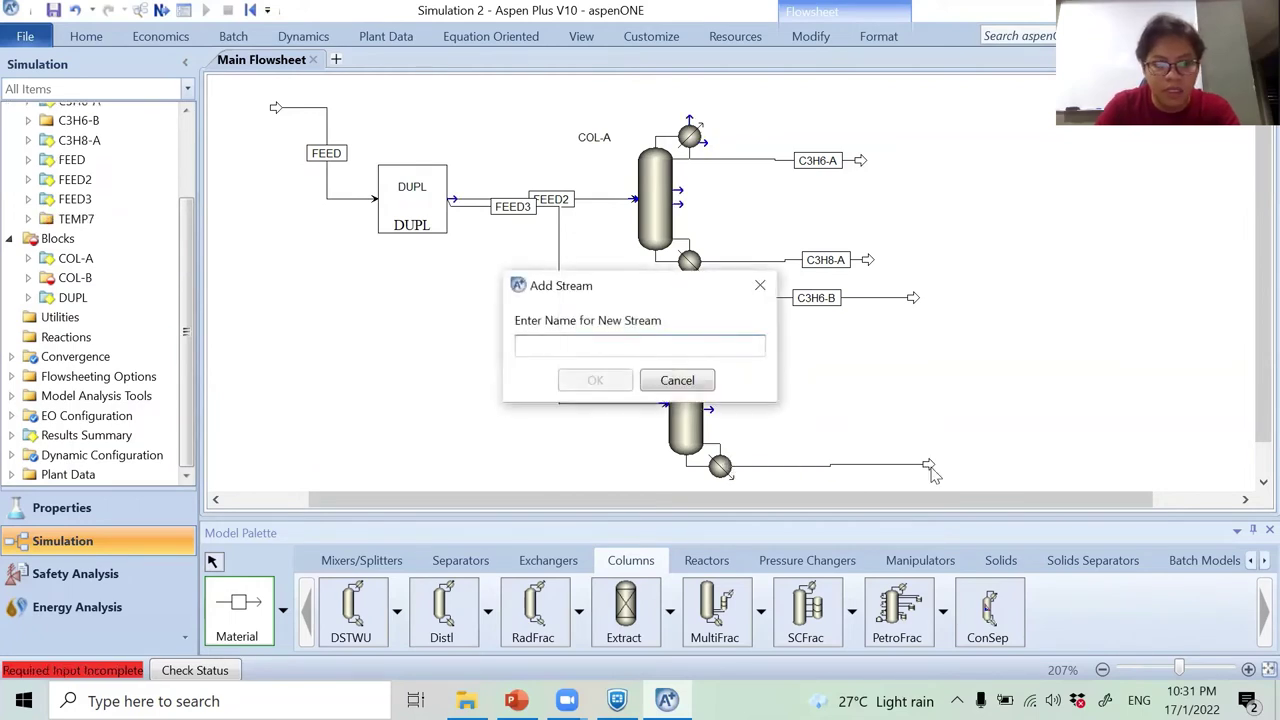
text(C3H8-B)
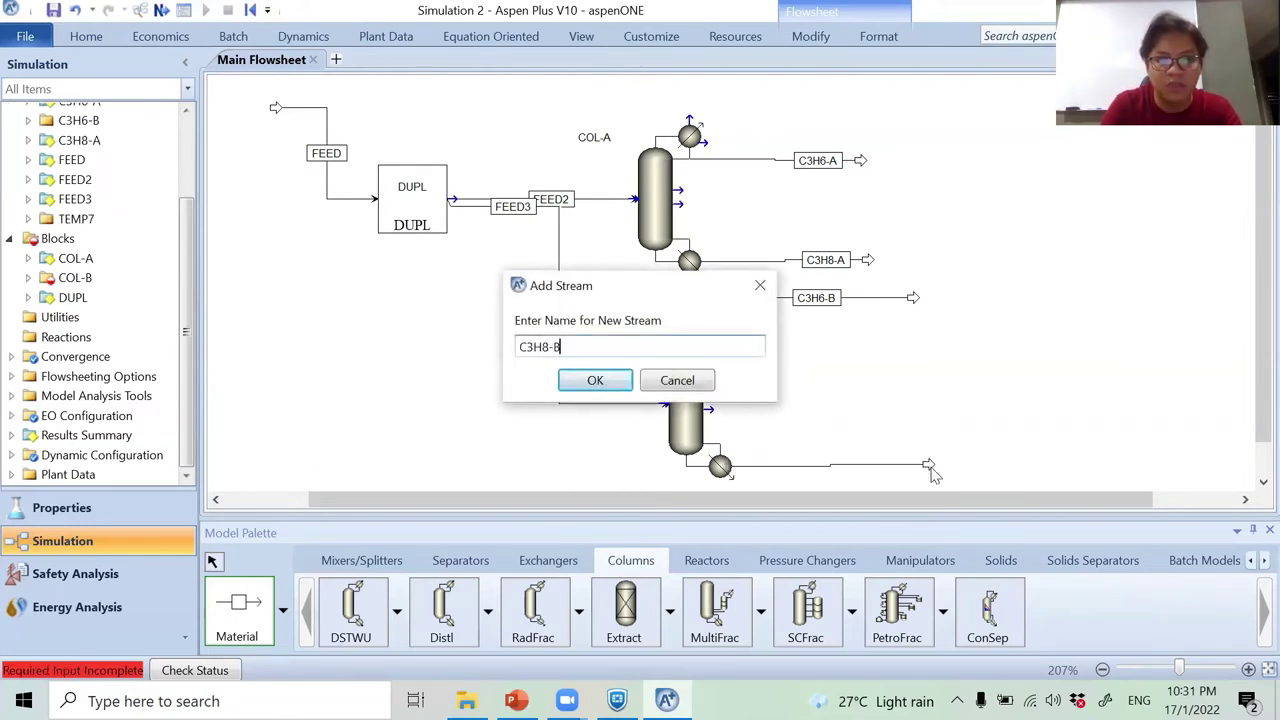
key(Return)
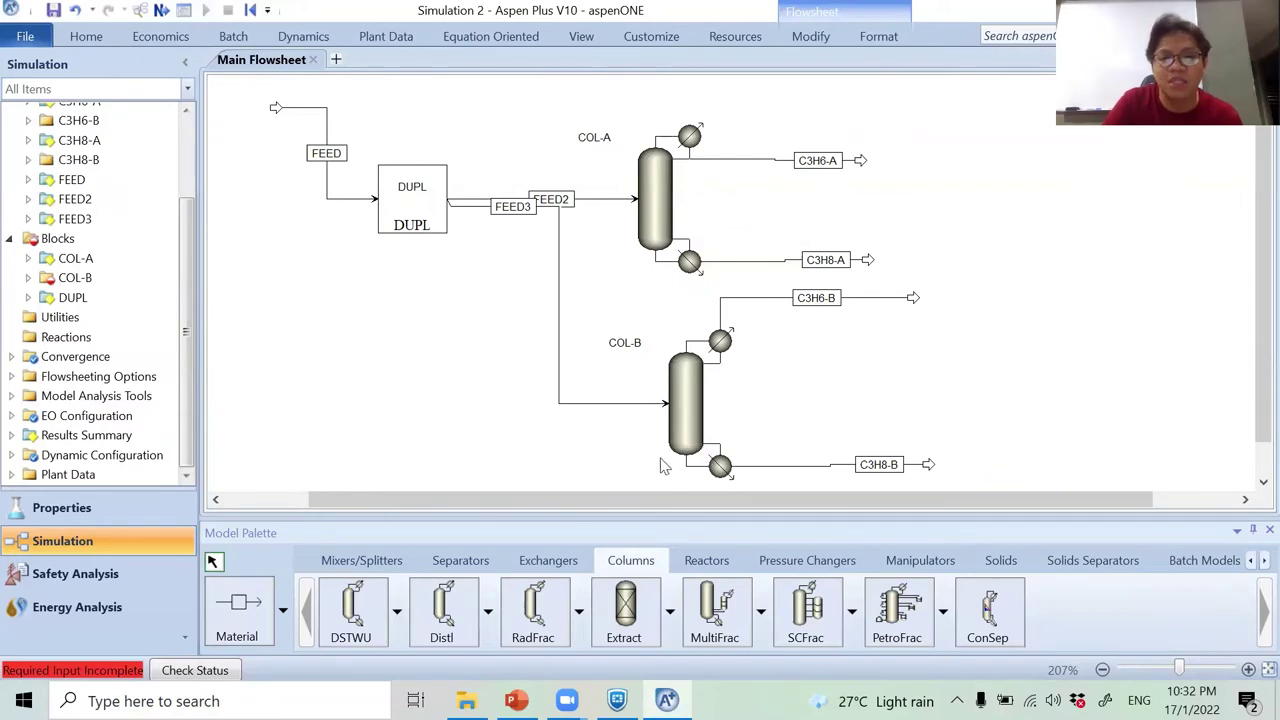
Open COL-B's specifications and configure it with 240 stages and no condenser.
double_click(688, 386)
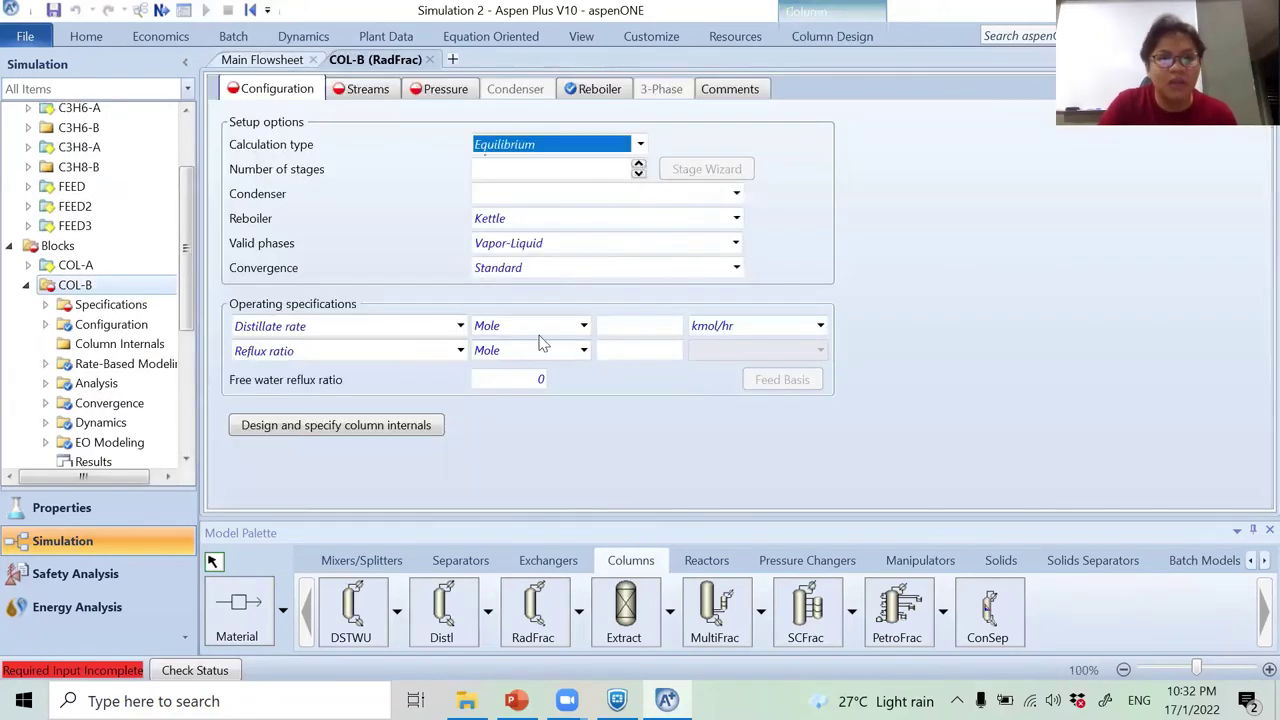
click(536, 171)
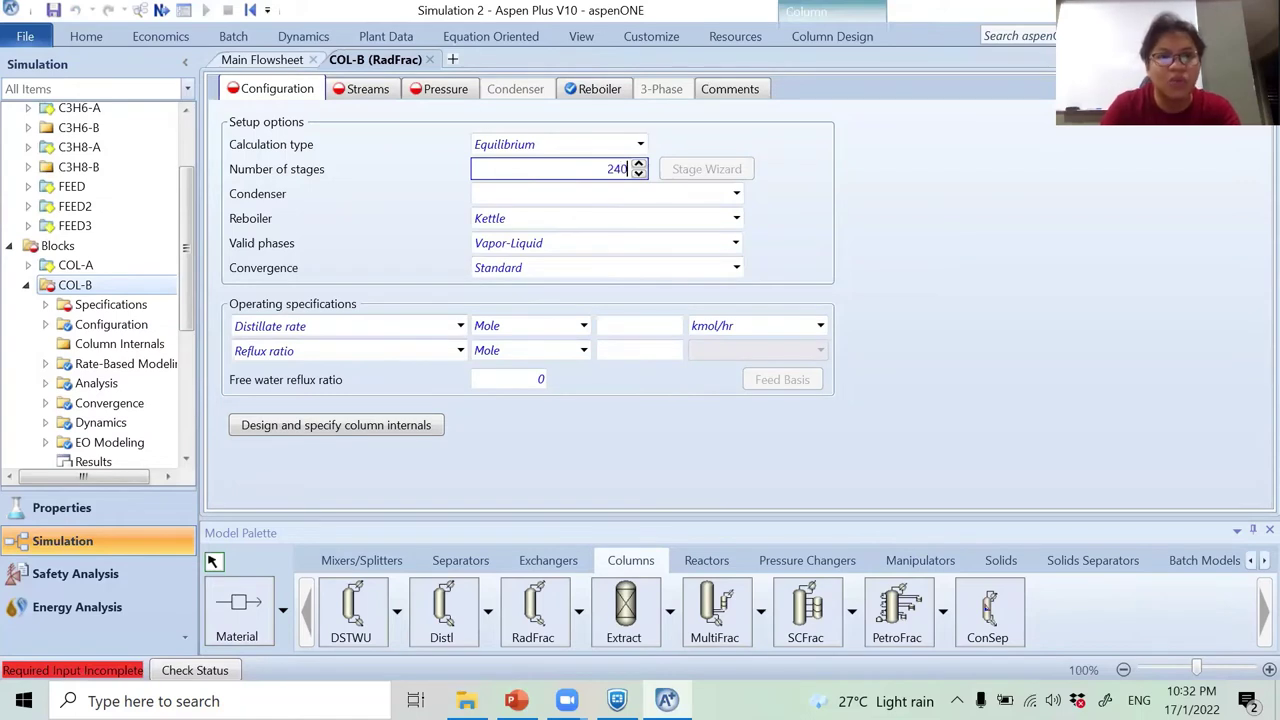
key(Return)
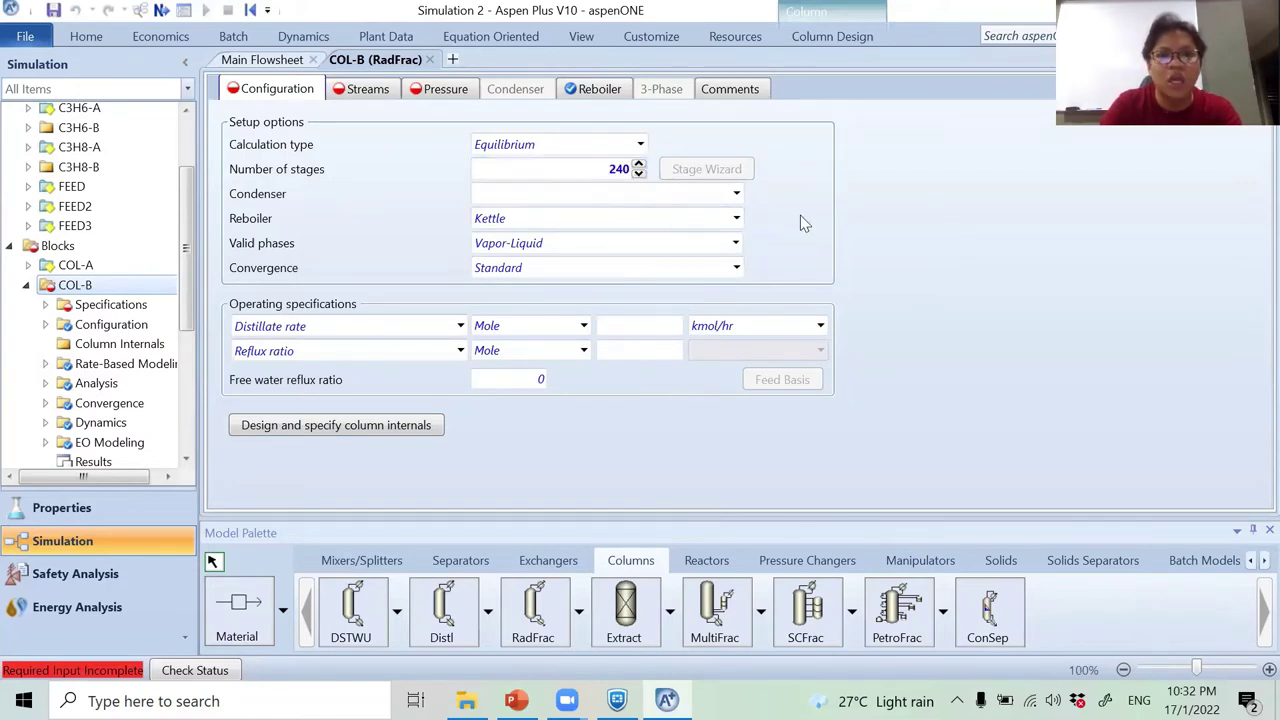
click(737, 195)
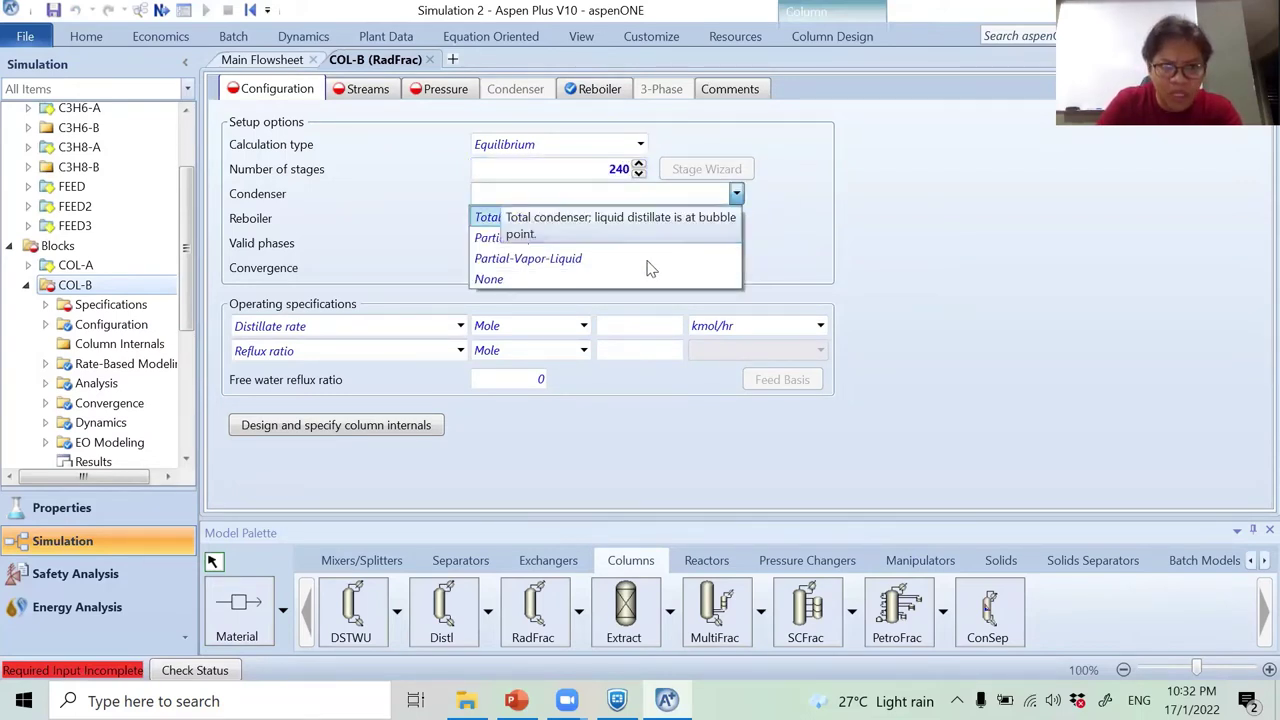
click(640, 277)
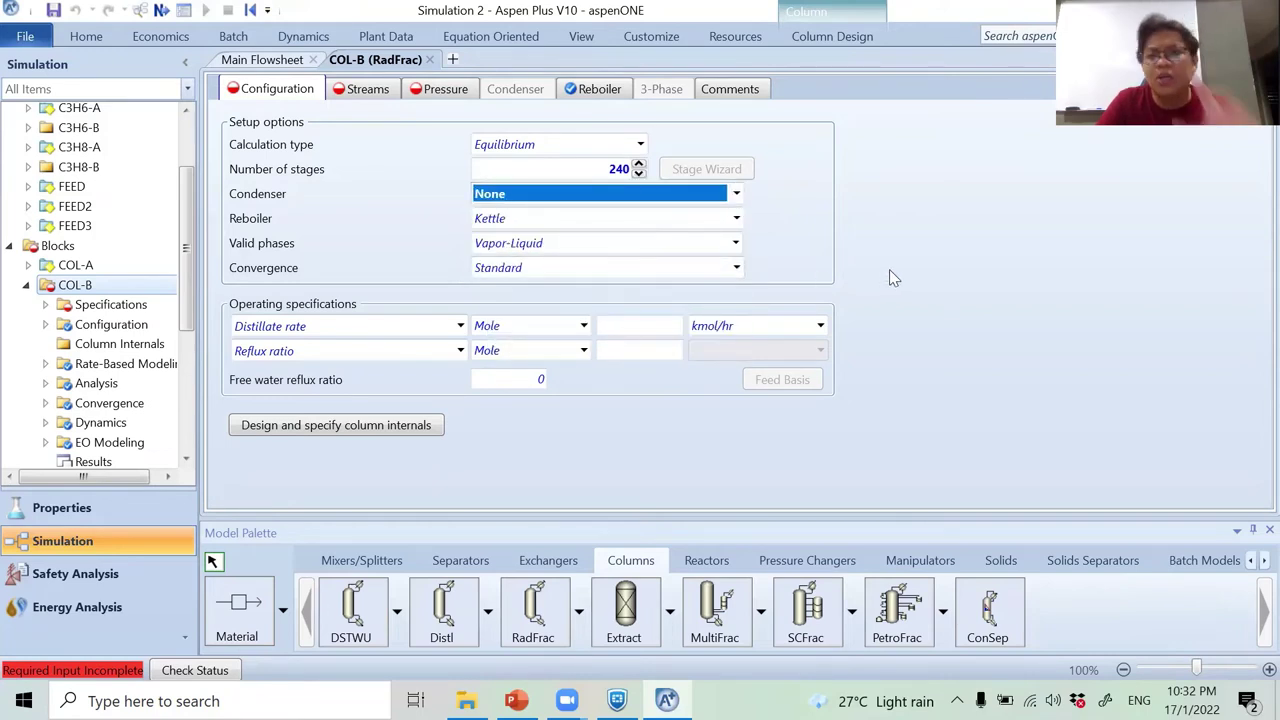
click(883, 230)
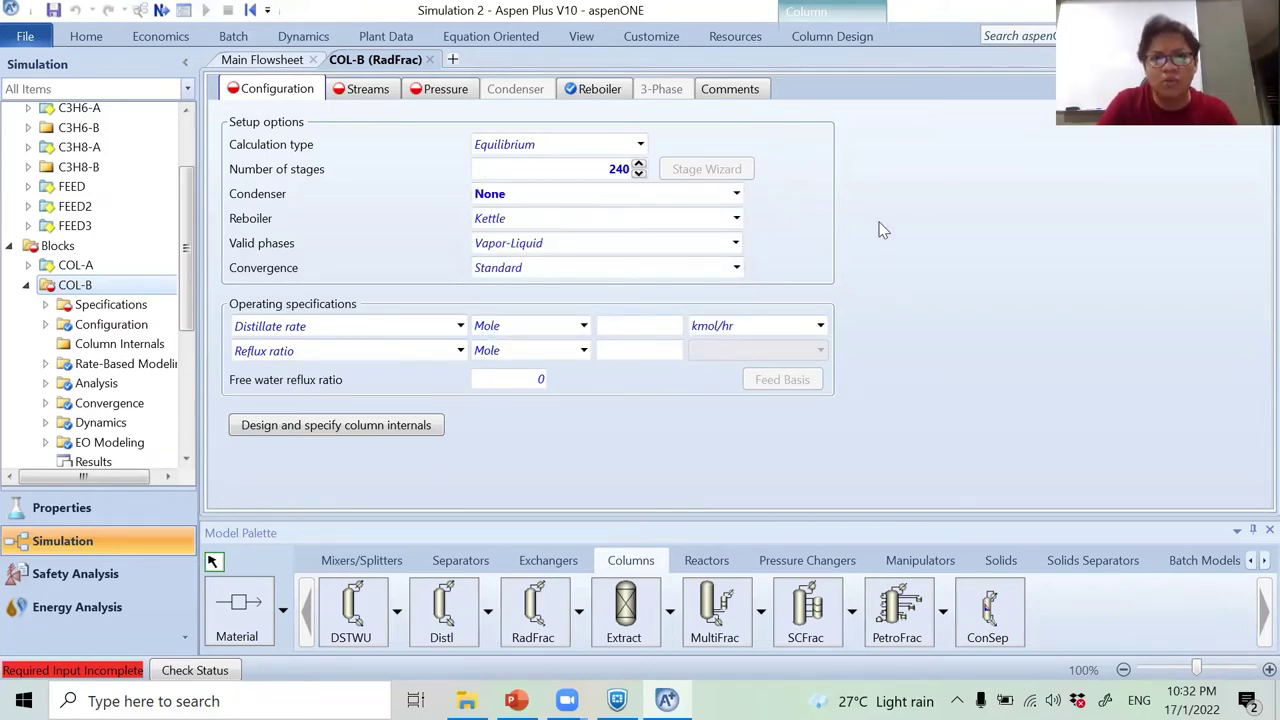
Specify COL-B's operation by a mass-based boilup ratio of 58.19 instead of the reflux ratio.
click(460, 352)
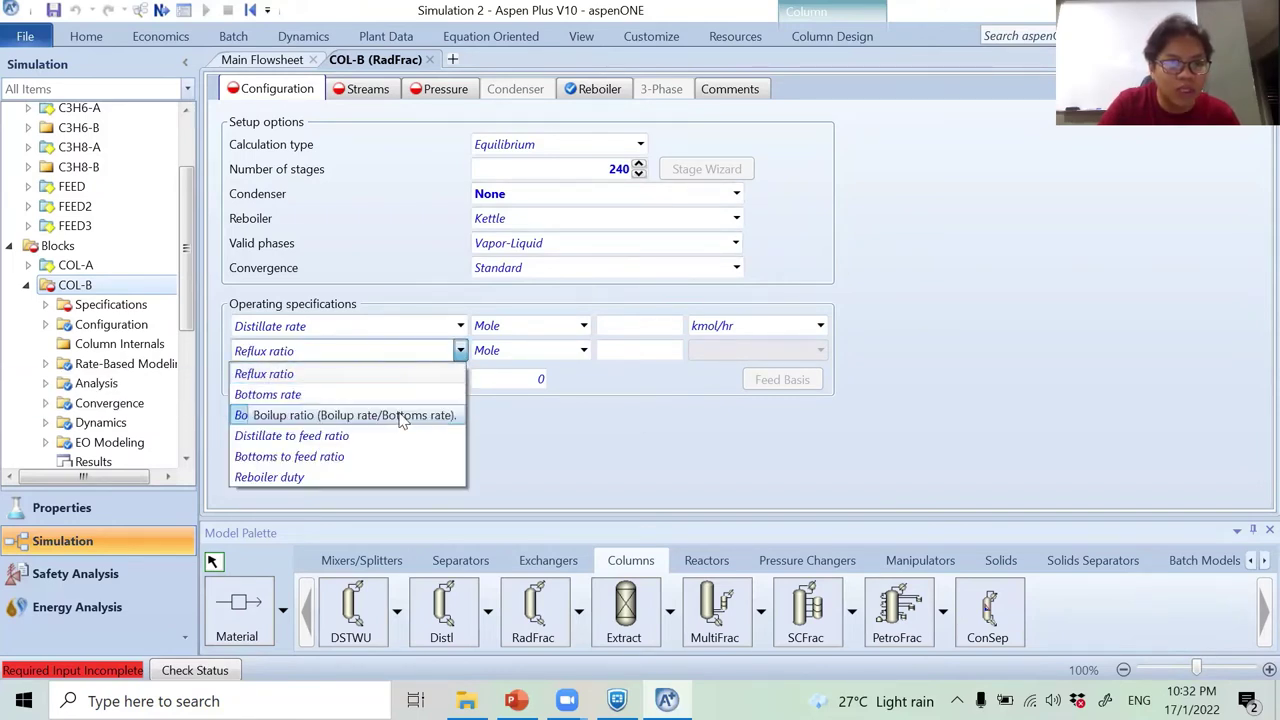
click(300, 415)
click(583, 350)
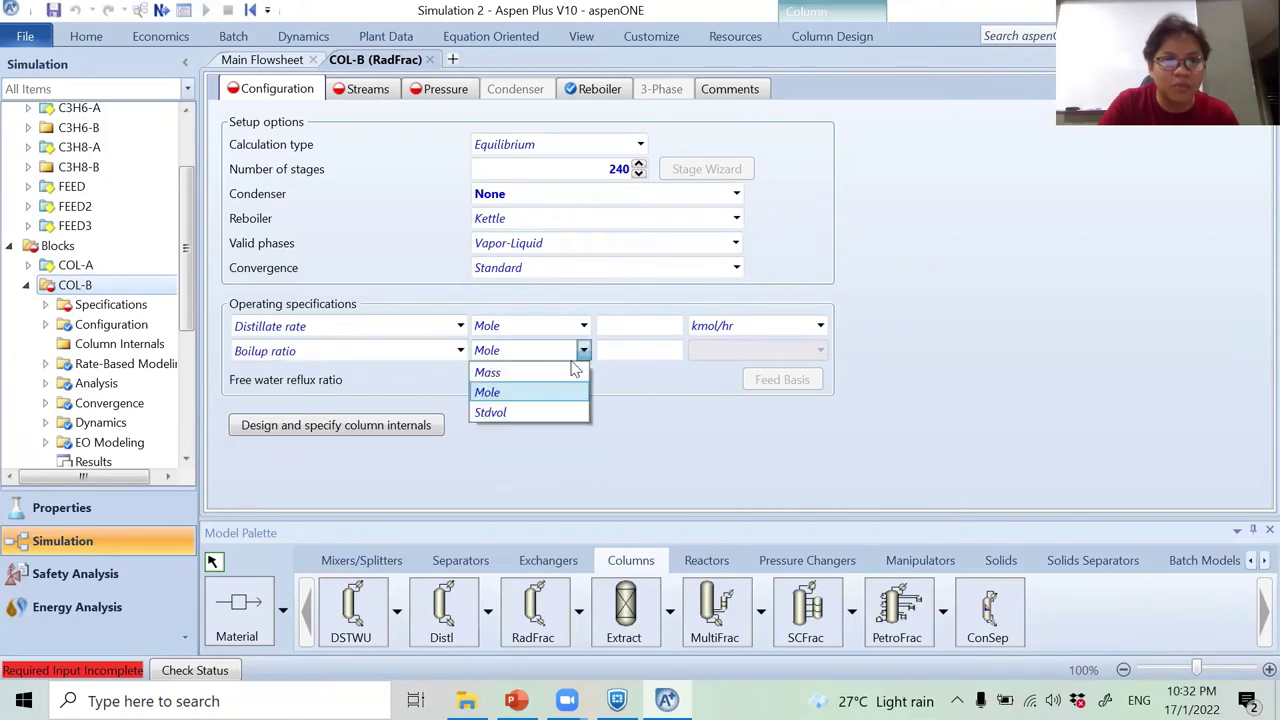
click(573, 370)
click(637, 351)
text(5)
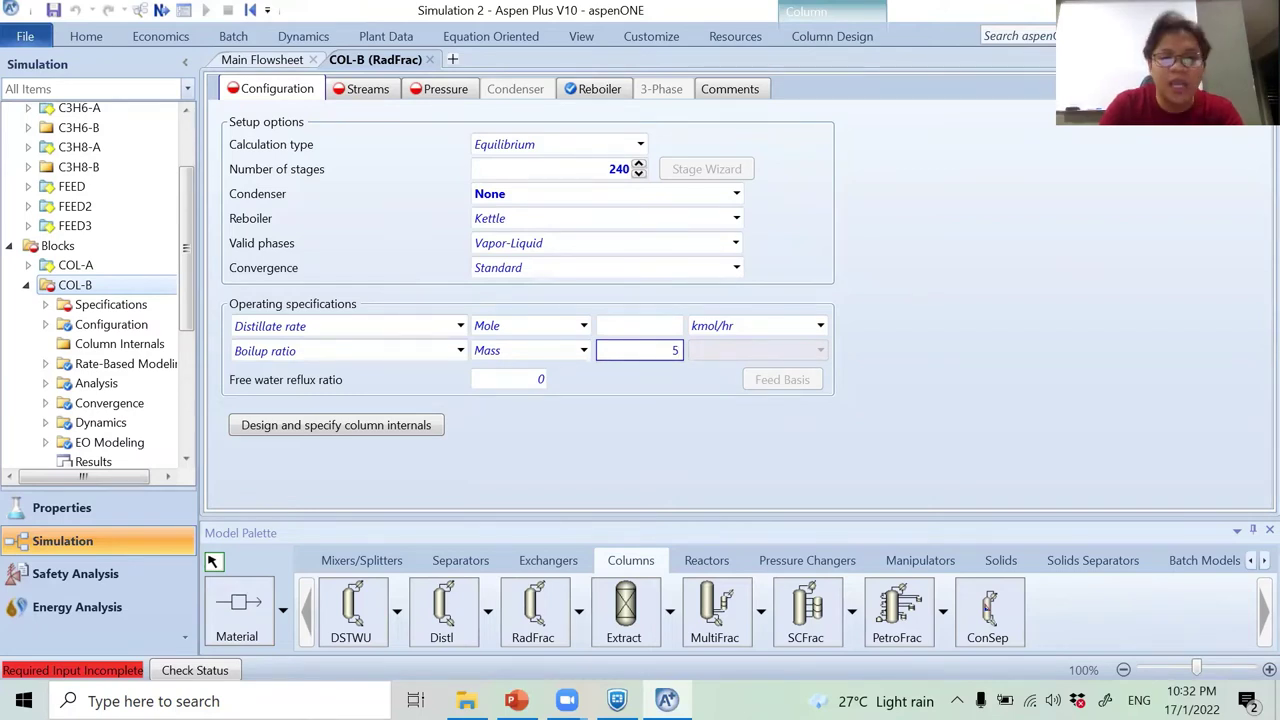
text(8.19)
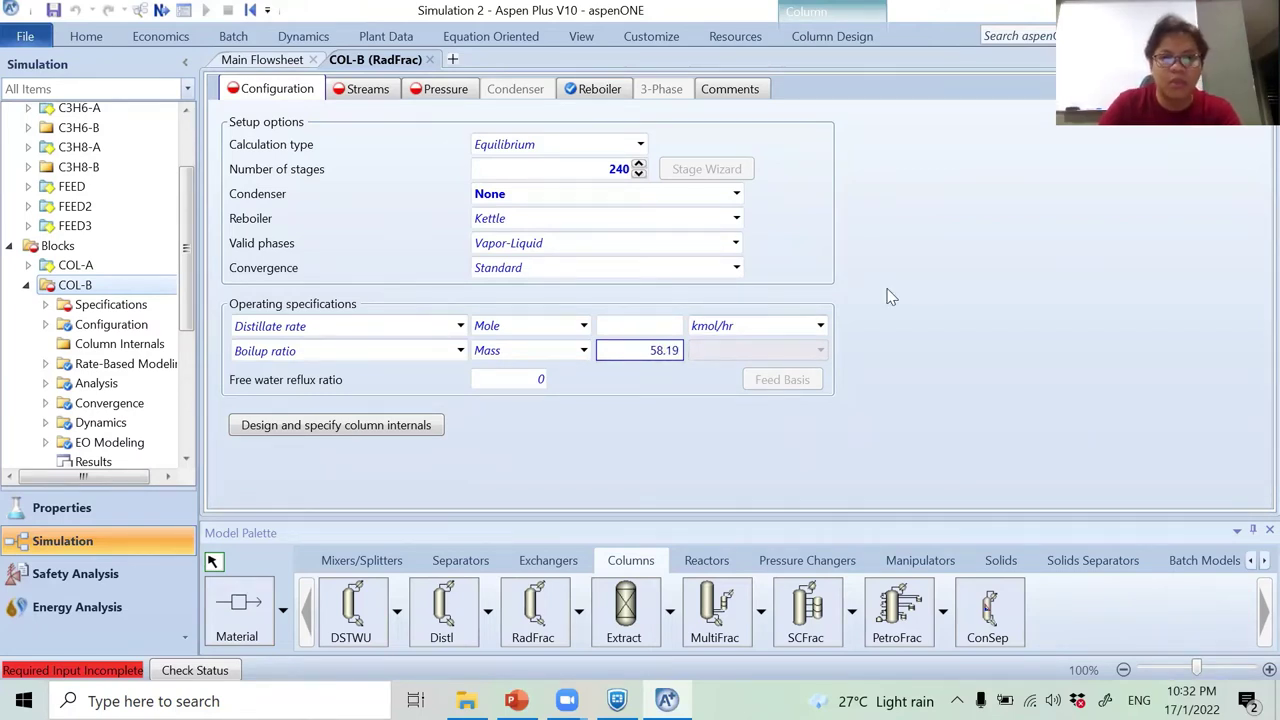
click(964, 302)
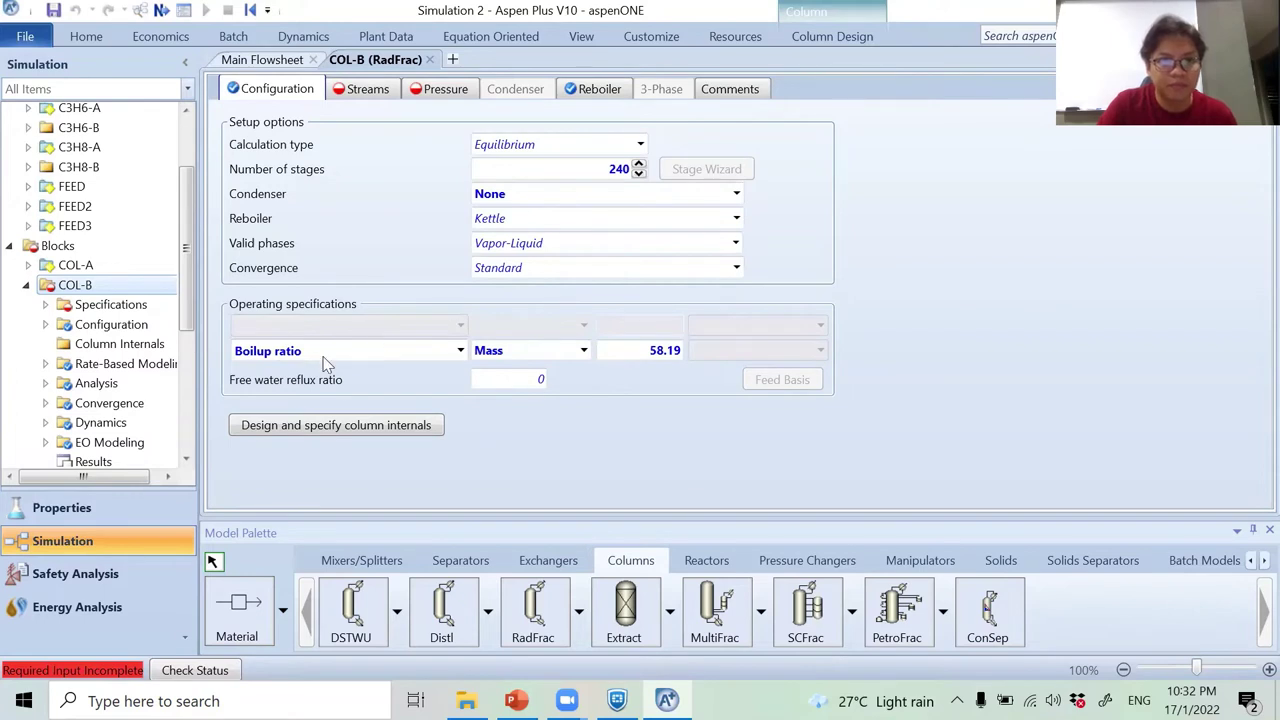
Set the feed stage of FEED3 in COL-B to 176.
click(367, 91)
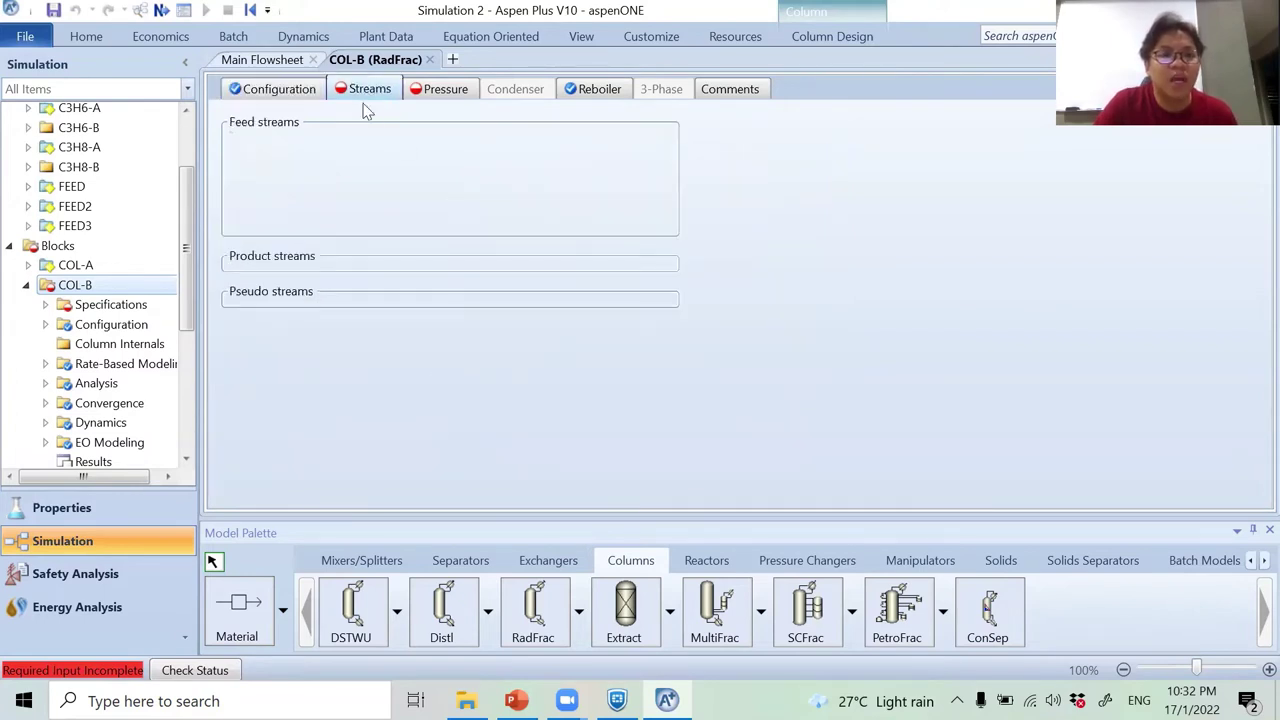
click(360, 172)
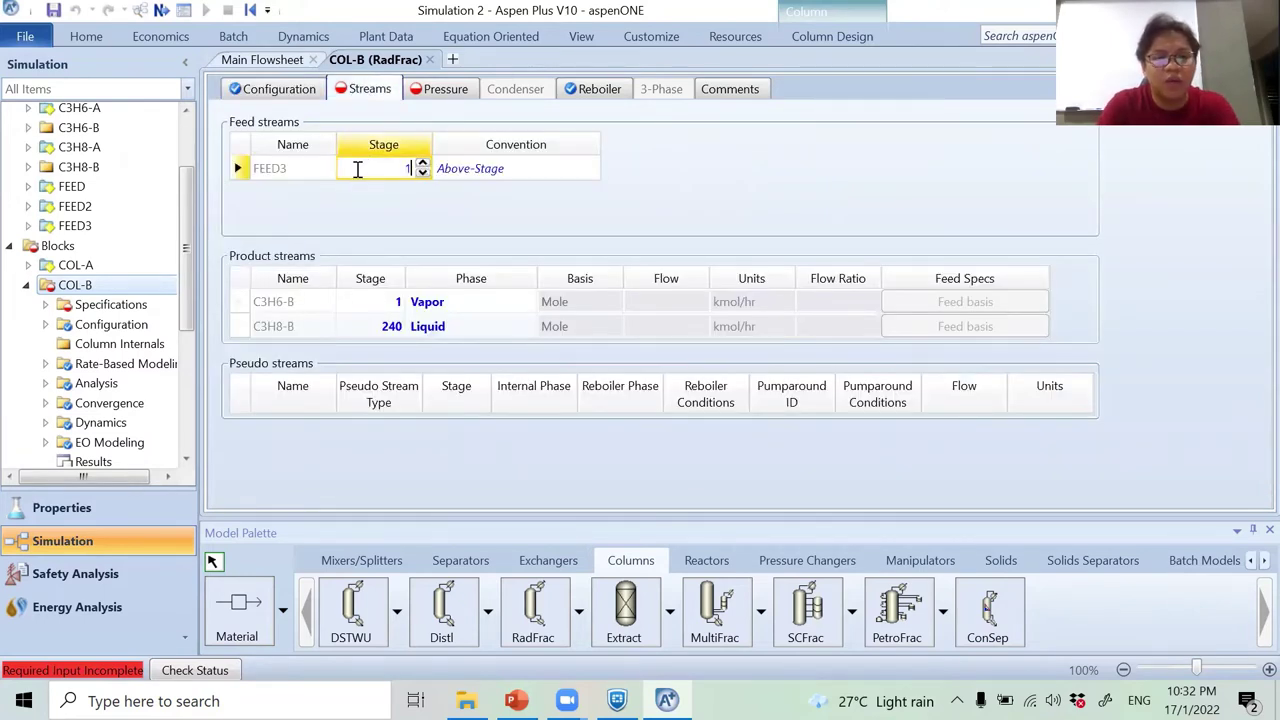
text(176)
click(620, 208)
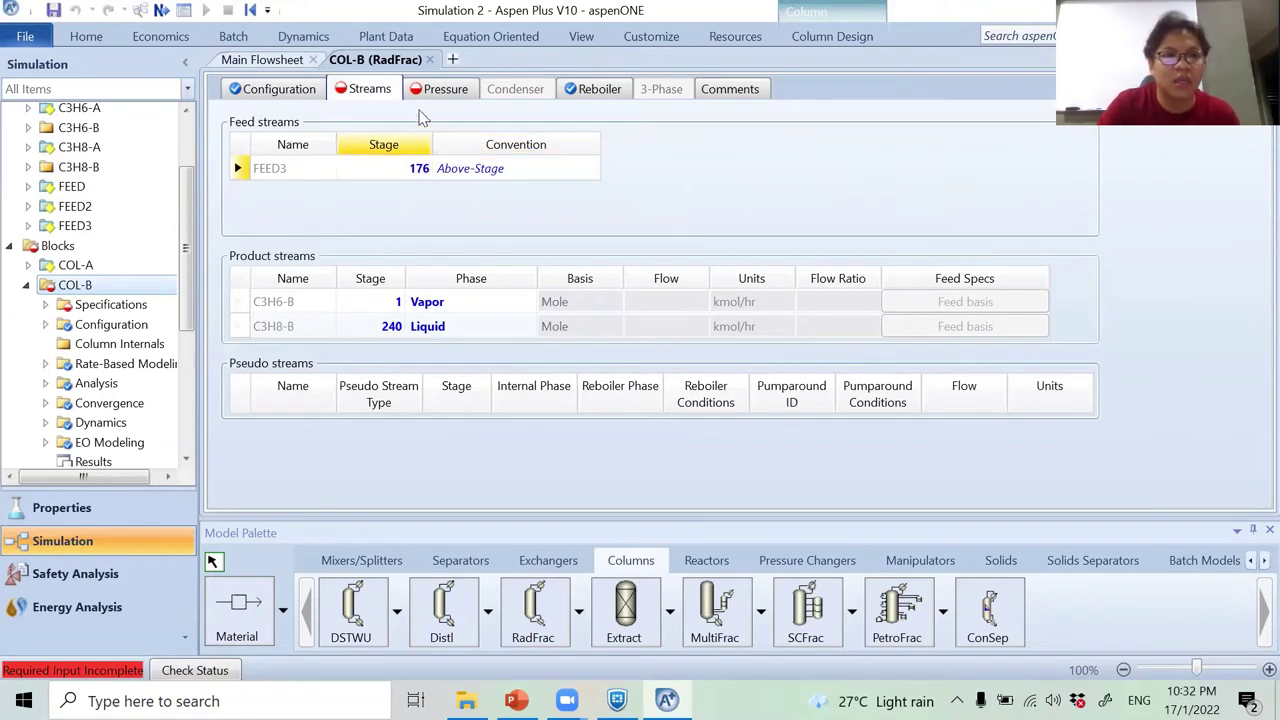
Set COL-B's stage 1 pressure to 18 bar and its stage 2 pressure to 18.007 bar.
click(432, 90)
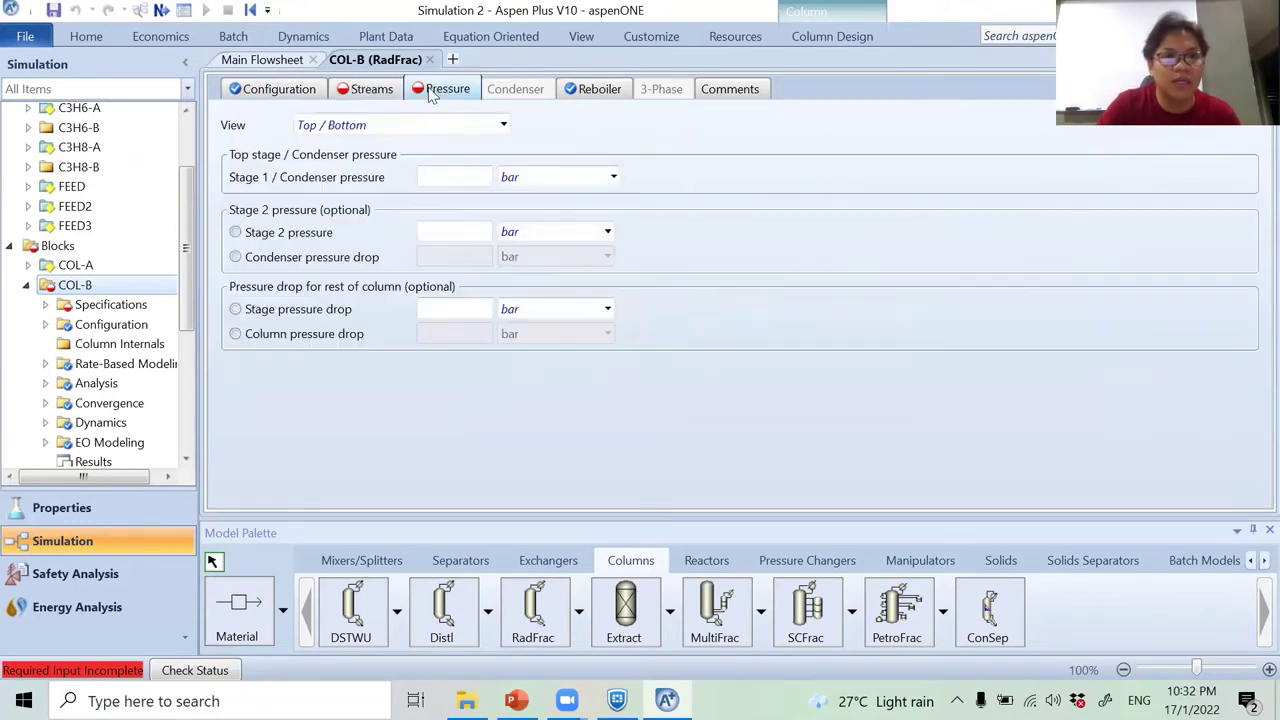
click(436, 177)
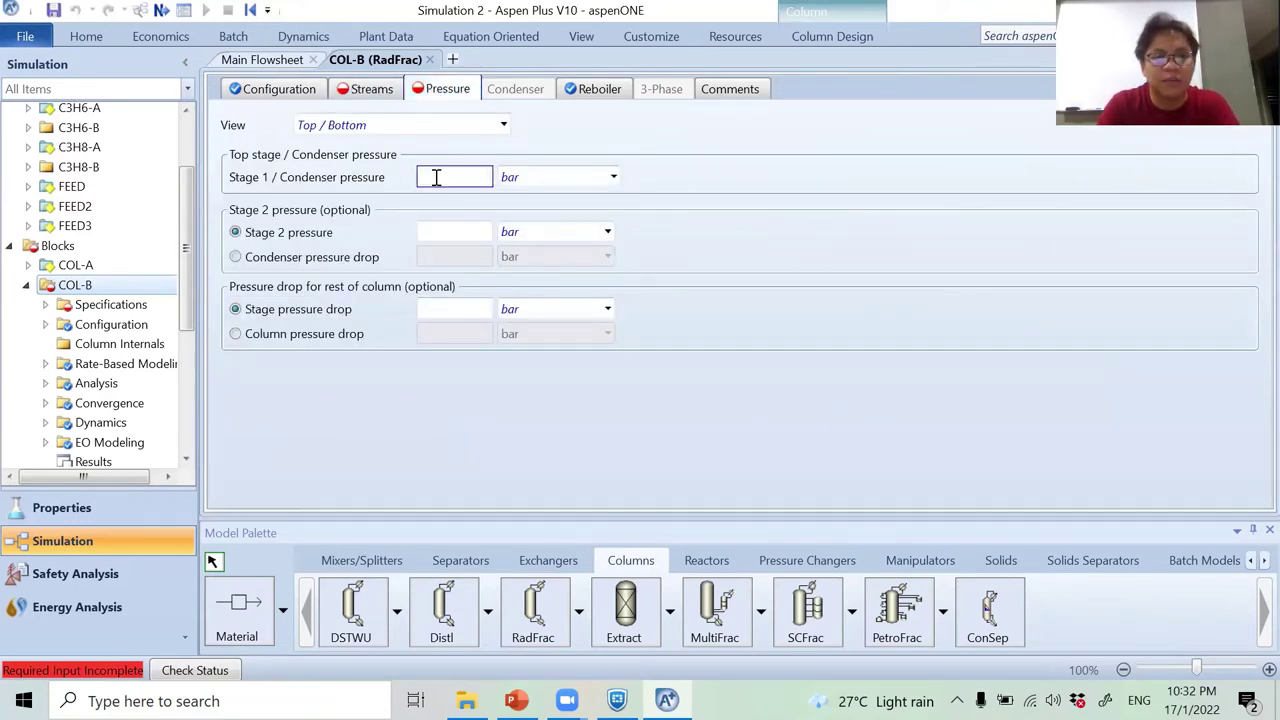
text(1)
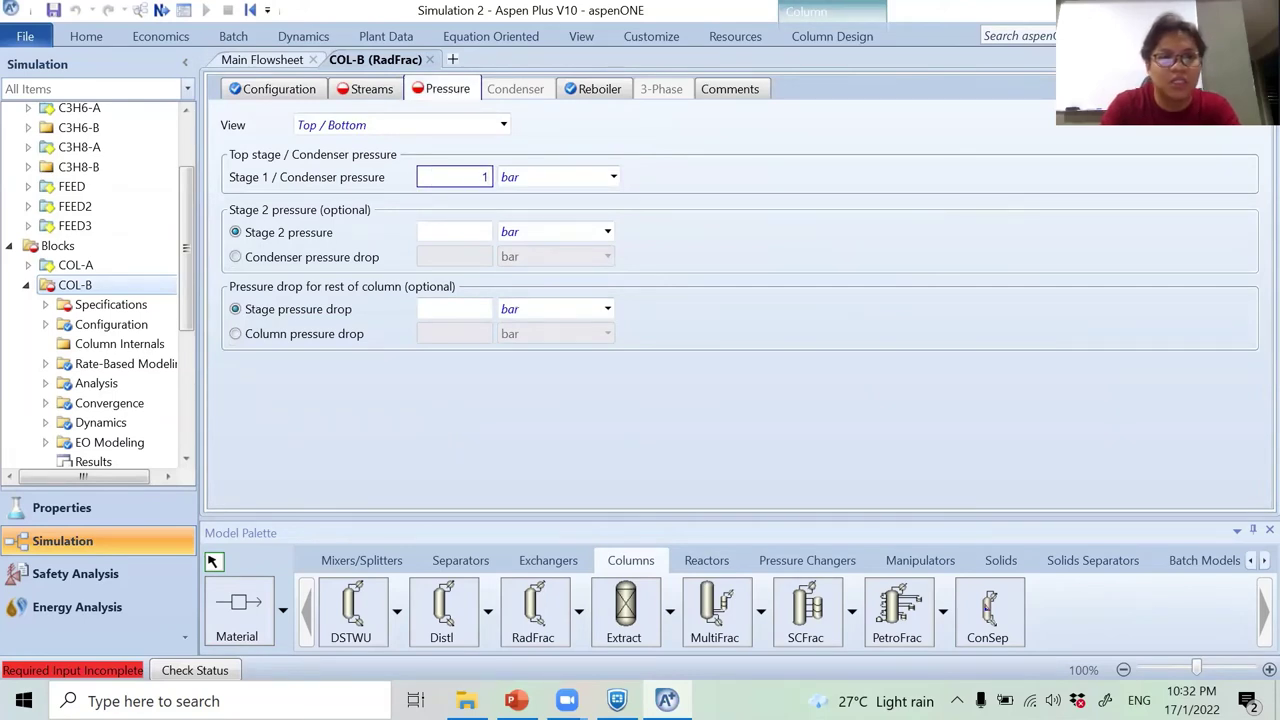
text(8)
click(454, 230)
text(1)
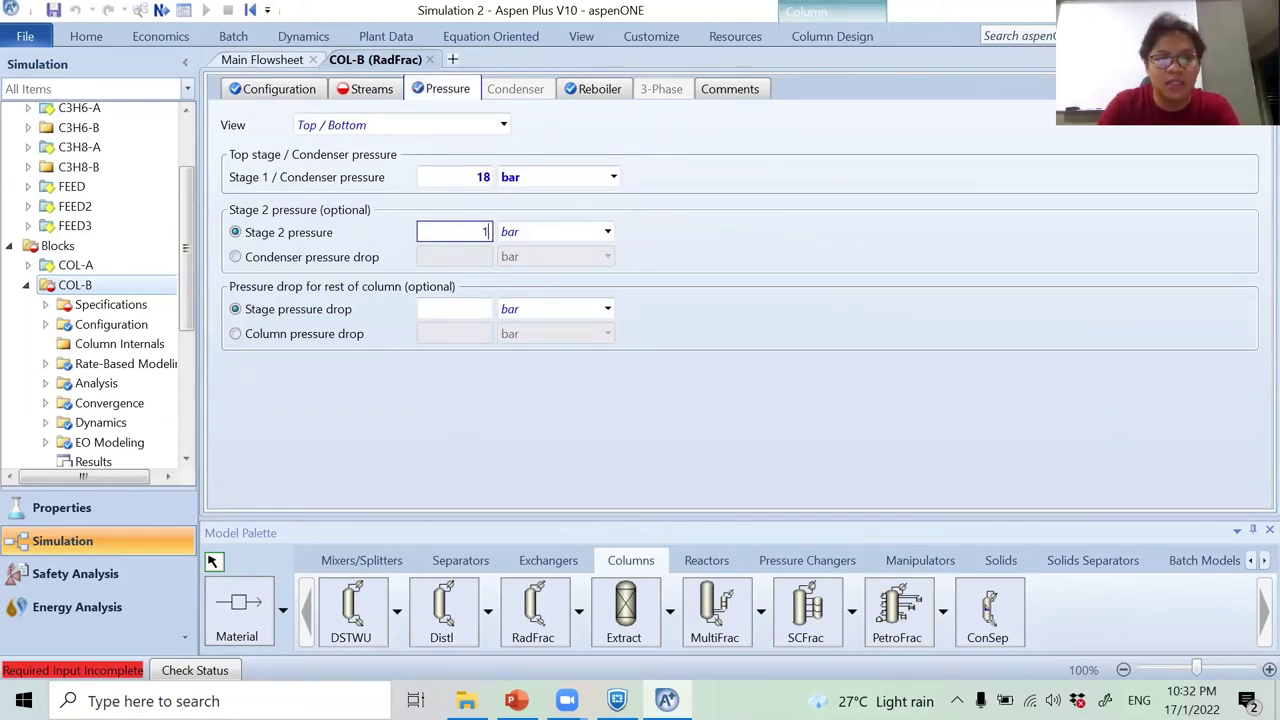
text(8.007)
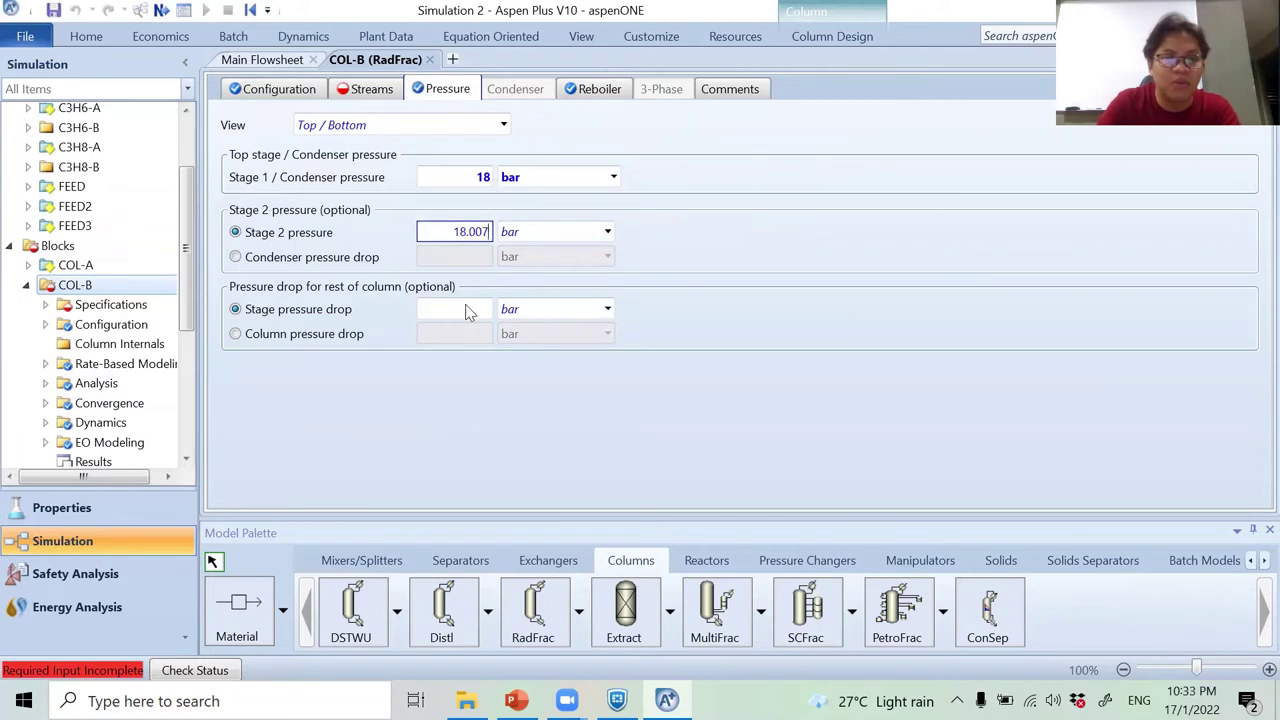
Set COL-B's stage pressure drop to 0.007 bar and close the column's specifications.
click(466, 307)
text(0)
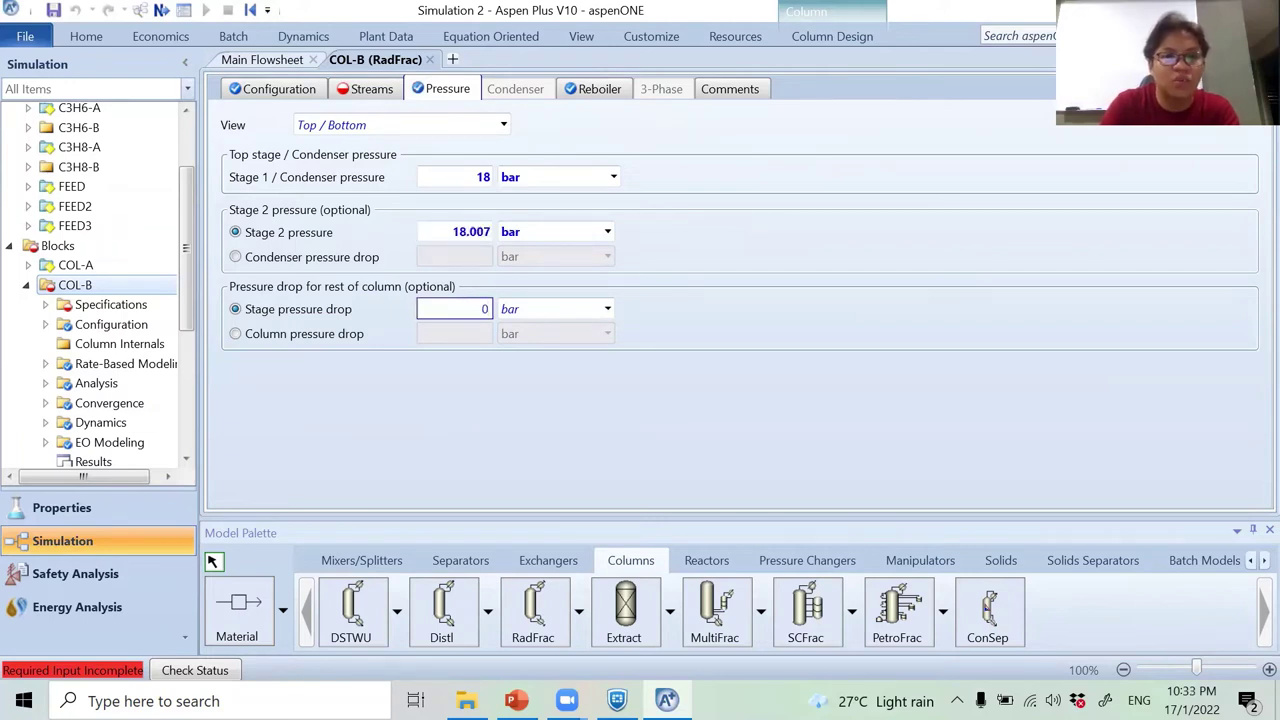
text(.00)
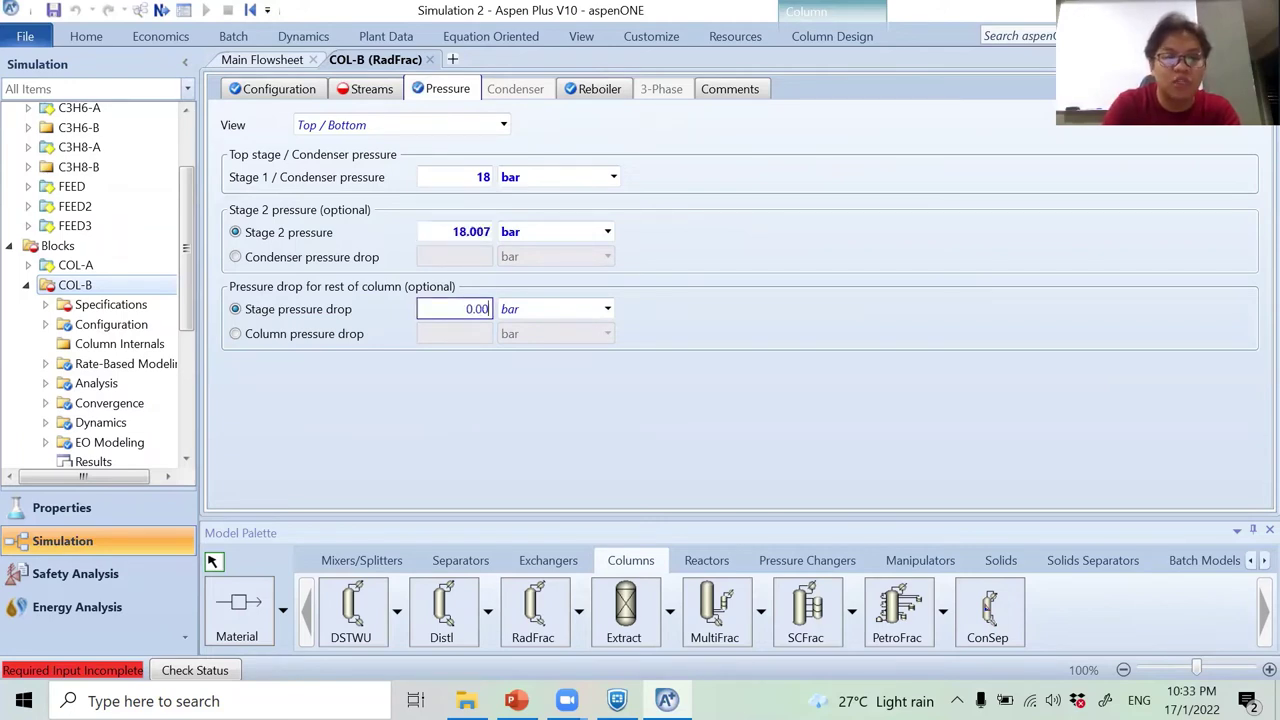
text(7)
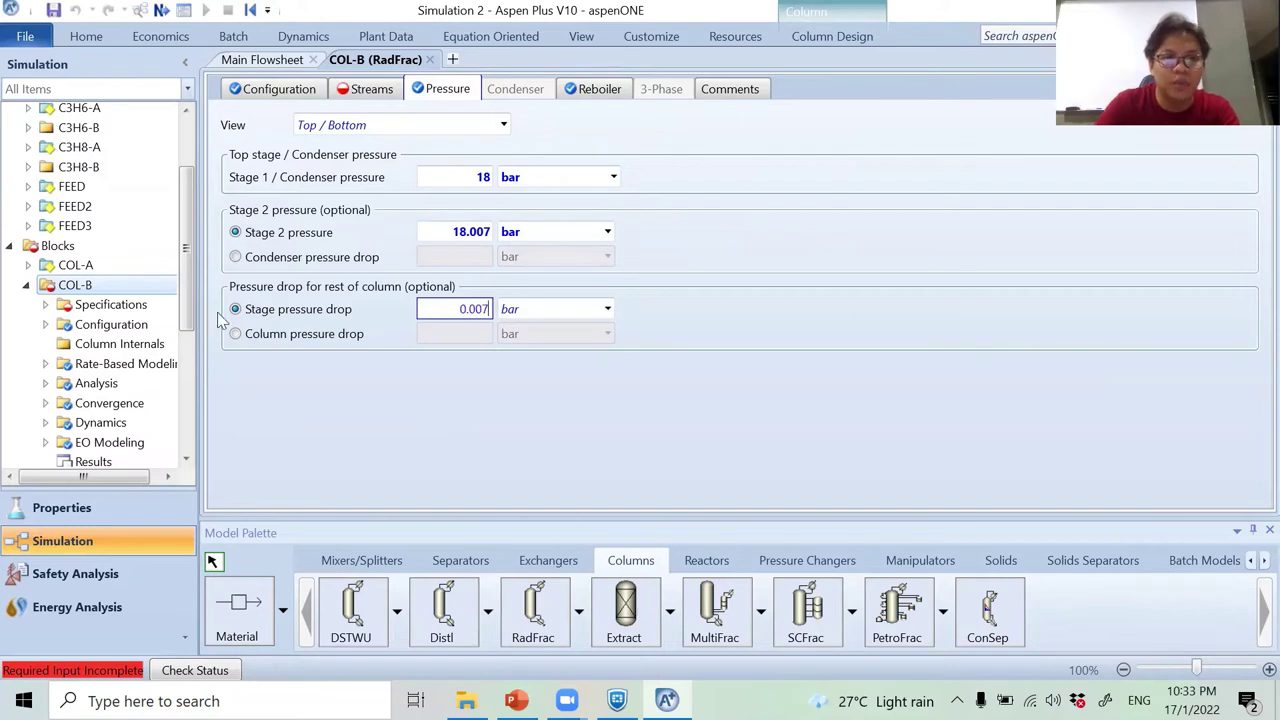
click(692, 228)
click(430, 60)
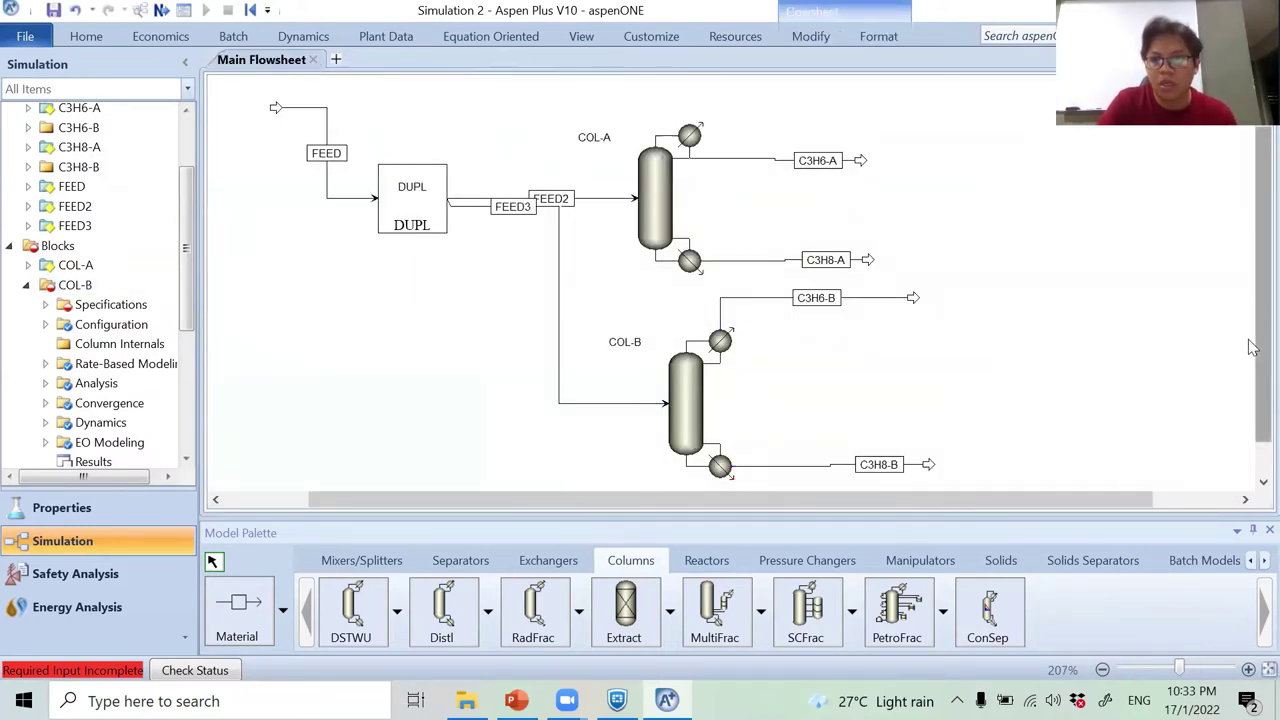
Add a HeatX exchanger block named HEAT to the right of COL-B, just above the end of stream C3H8-B.
scroll(1170, 390, down, 1)
drag(1028, 499, 1108, 502)
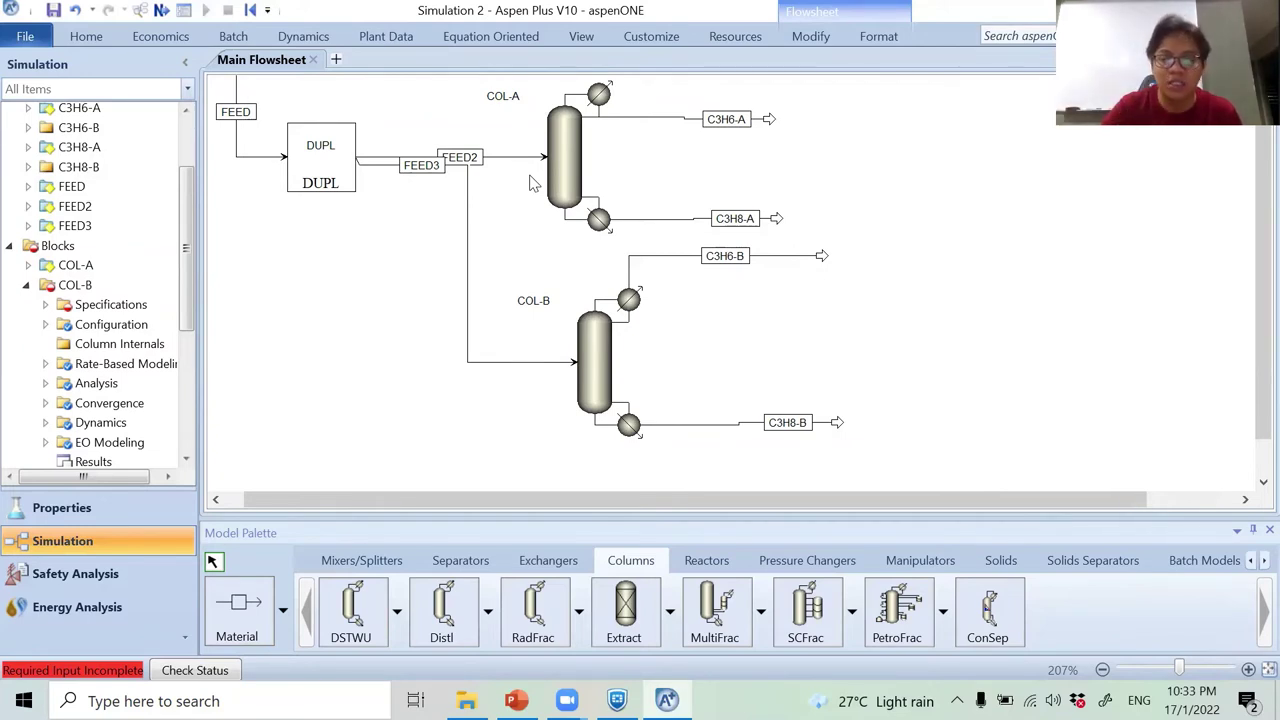
drag(657, 498, 735, 515)
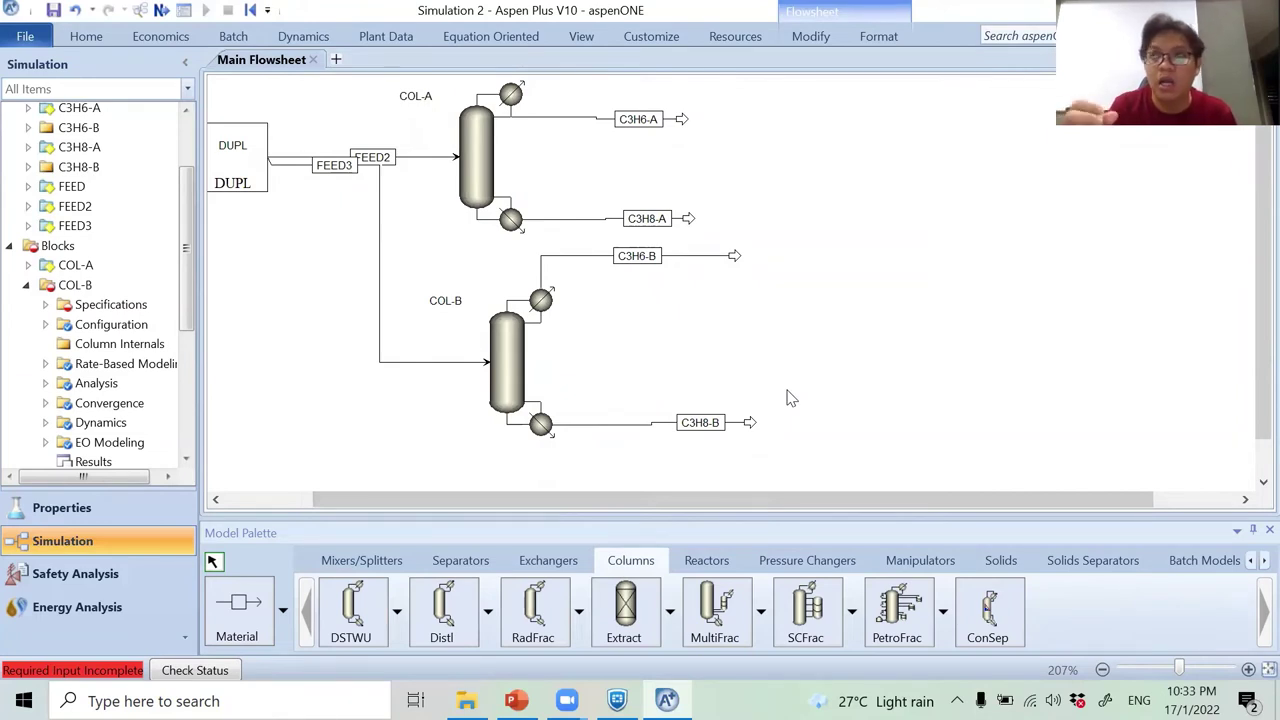
click(547, 563)
click(460, 603)
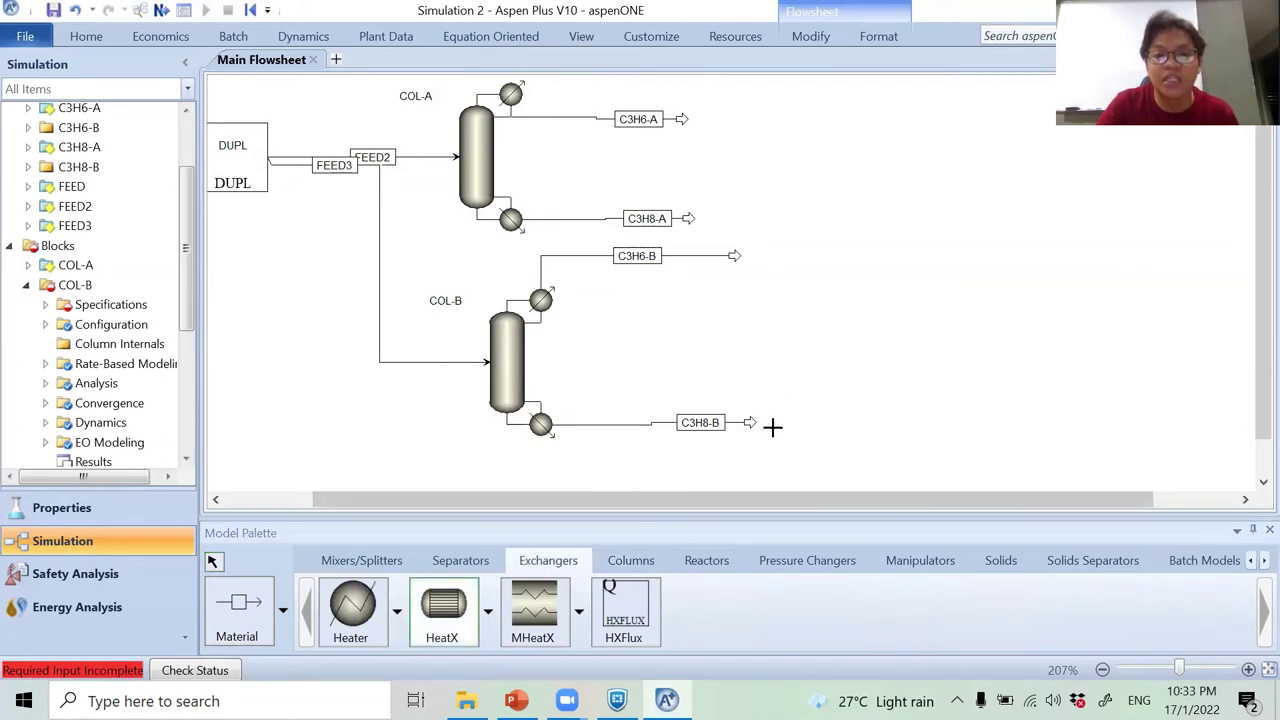
click(793, 391)
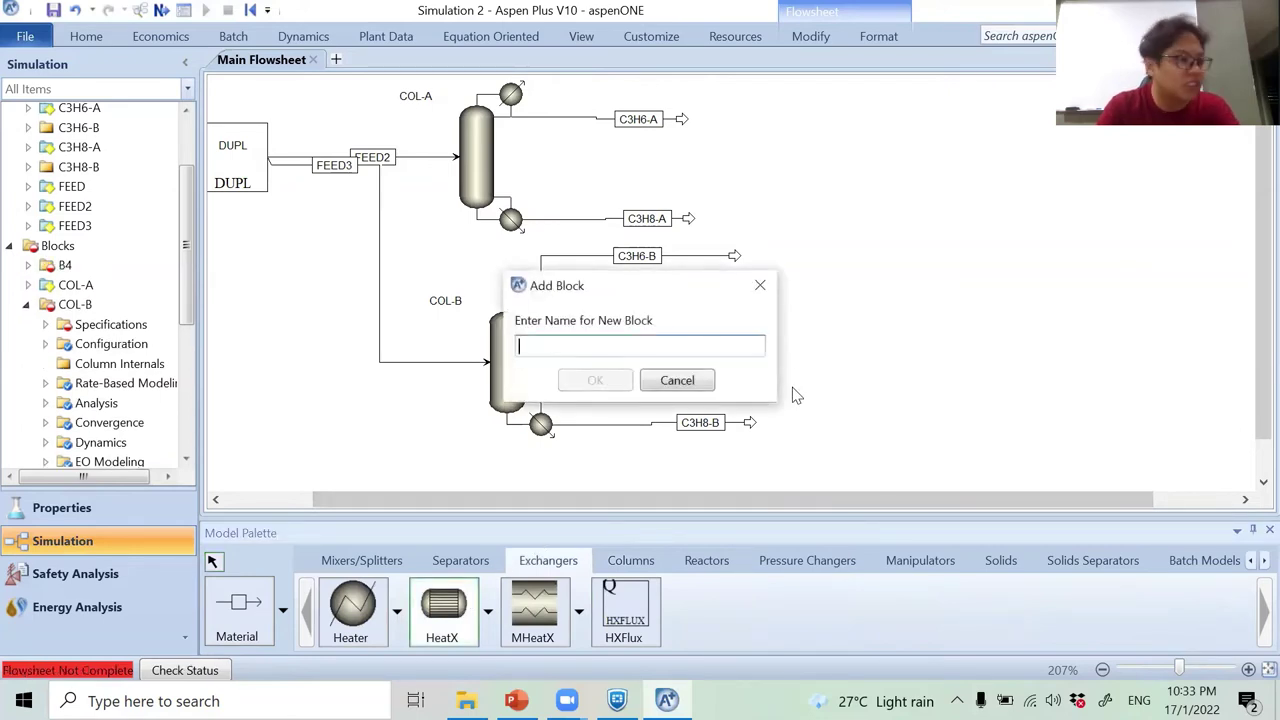
text(HEAT)
key(Return)
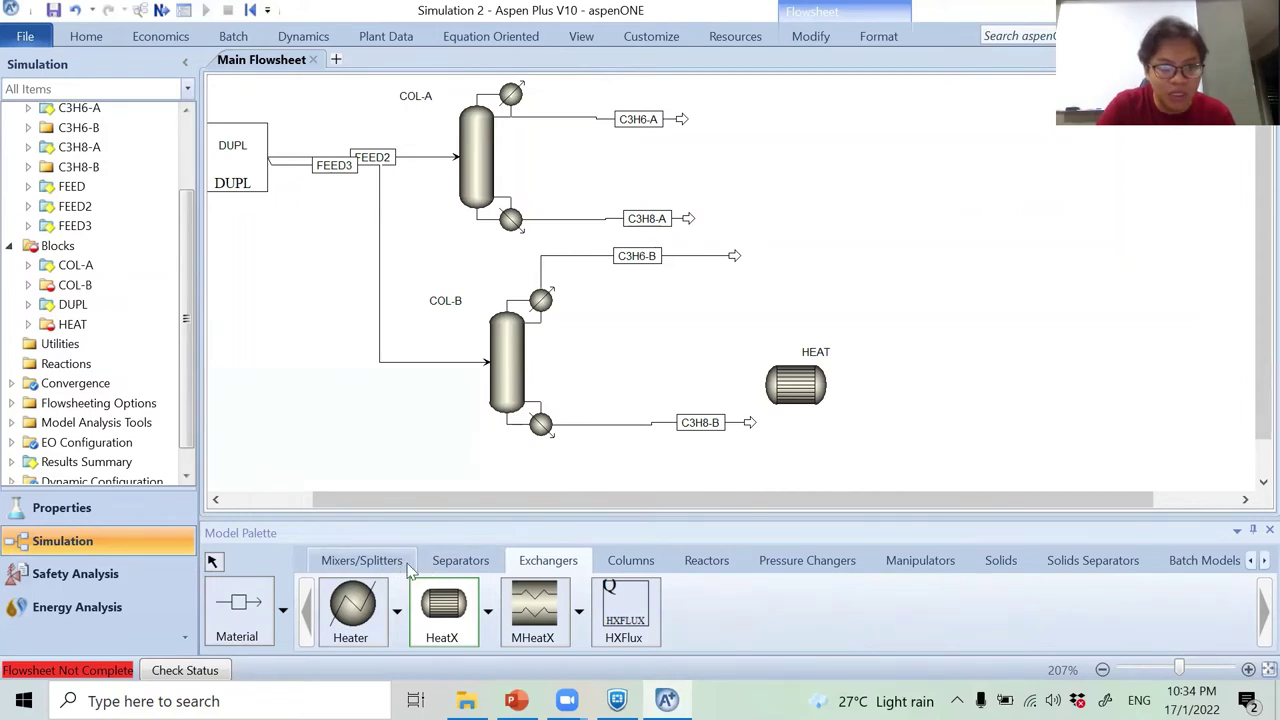
Add a Flash2 separator block named SEP1 to the upper right of the HEAT exchanger.
click(460, 562)
click(348, 612)
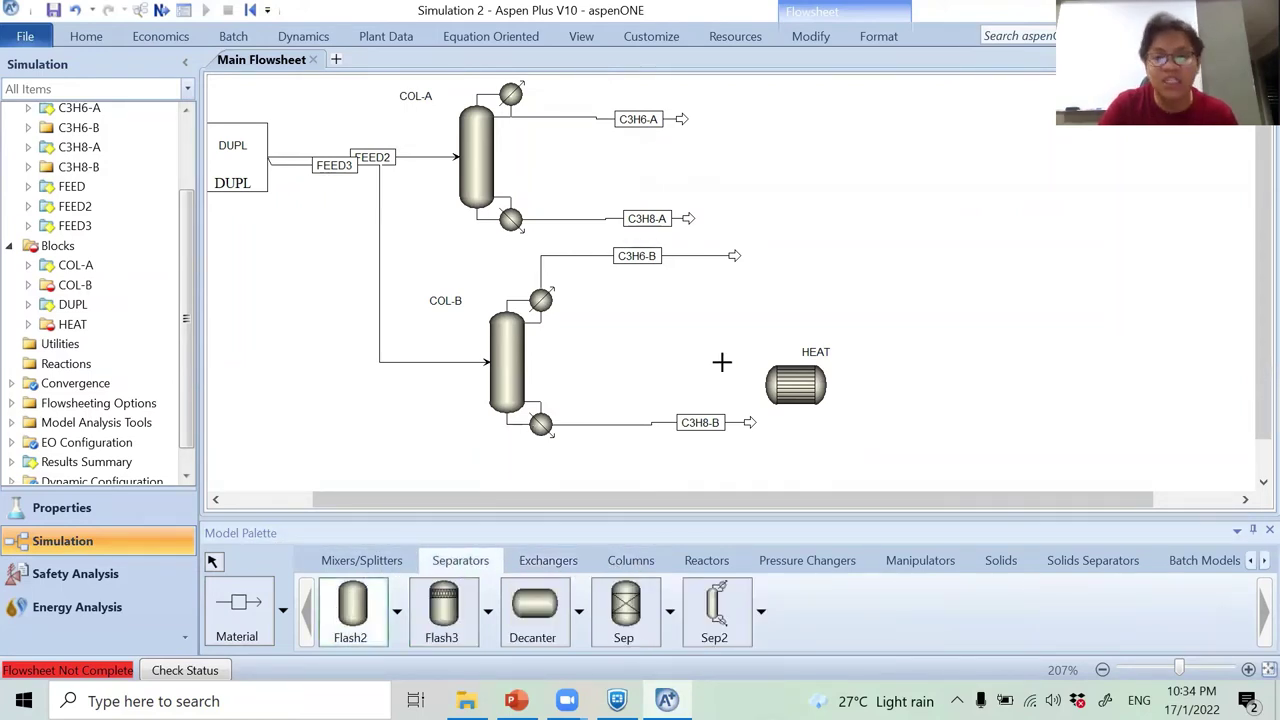
click(921, 315)
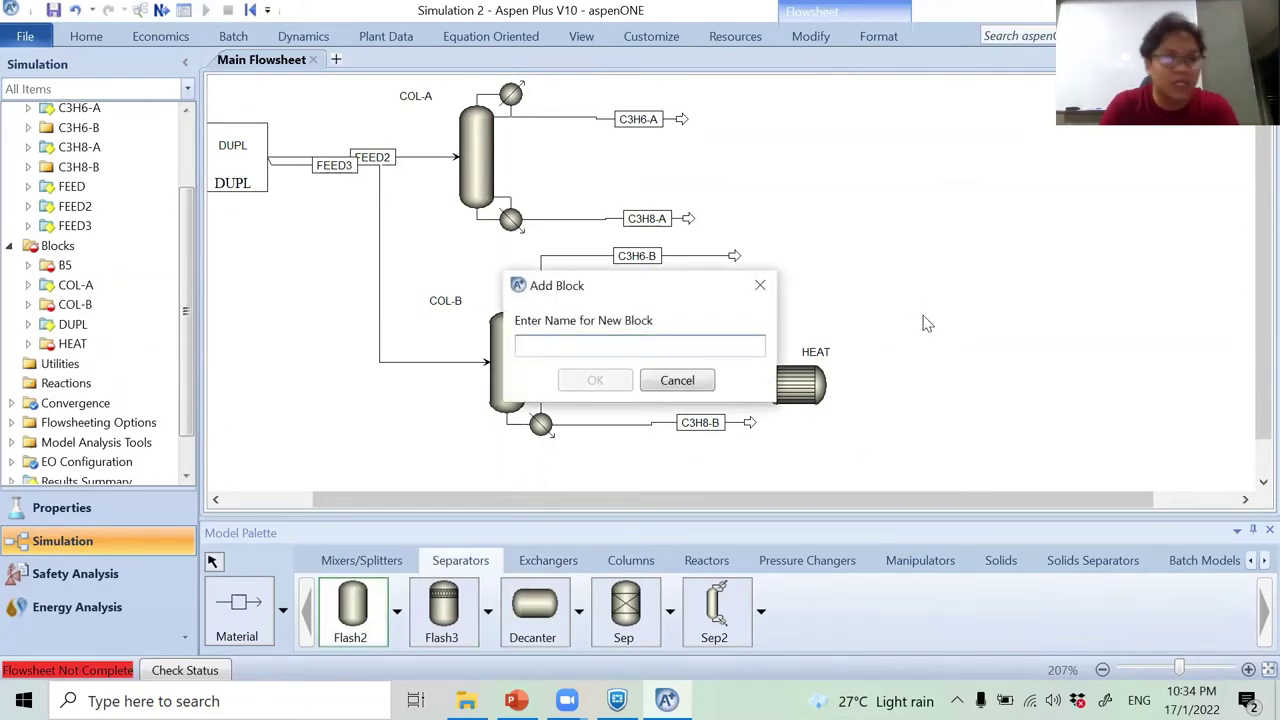
text(SEP1)
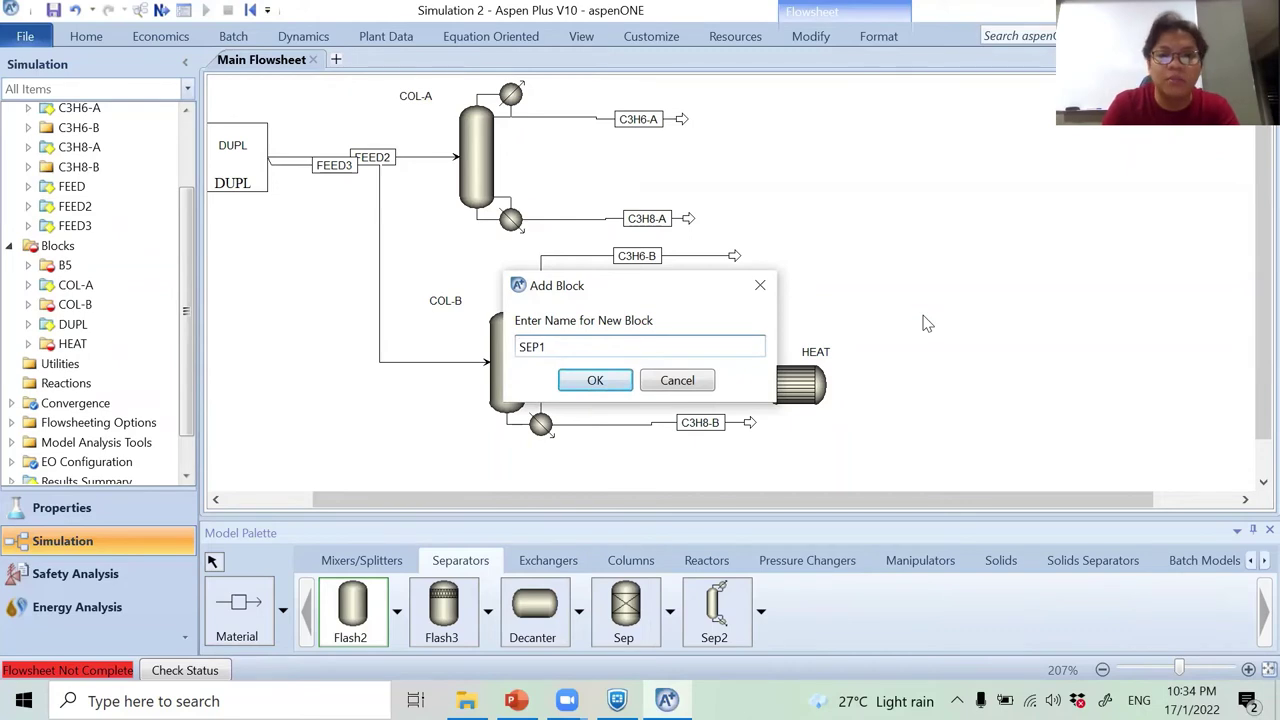
key(Return)
right_click(936, 378)
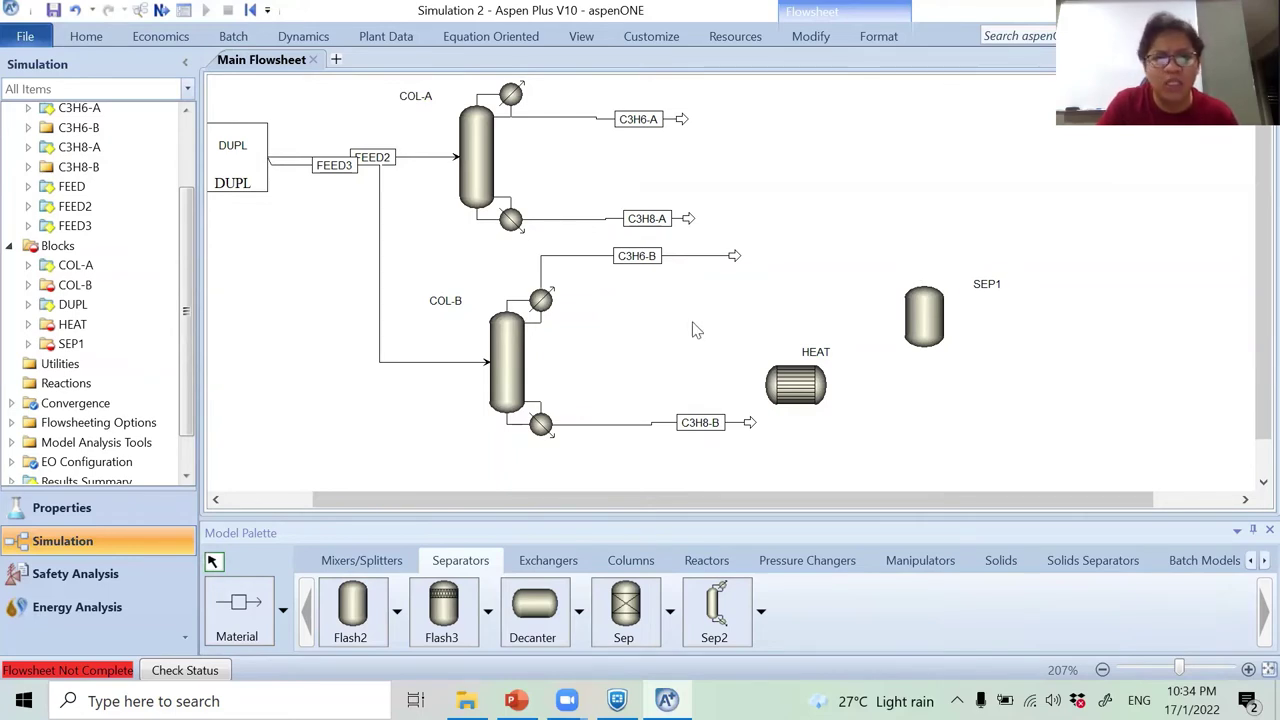
Open the Reboiler Wizard in COL-B's reboiler specifications and assign HEAT as the HeatX block.
click(522, 375)
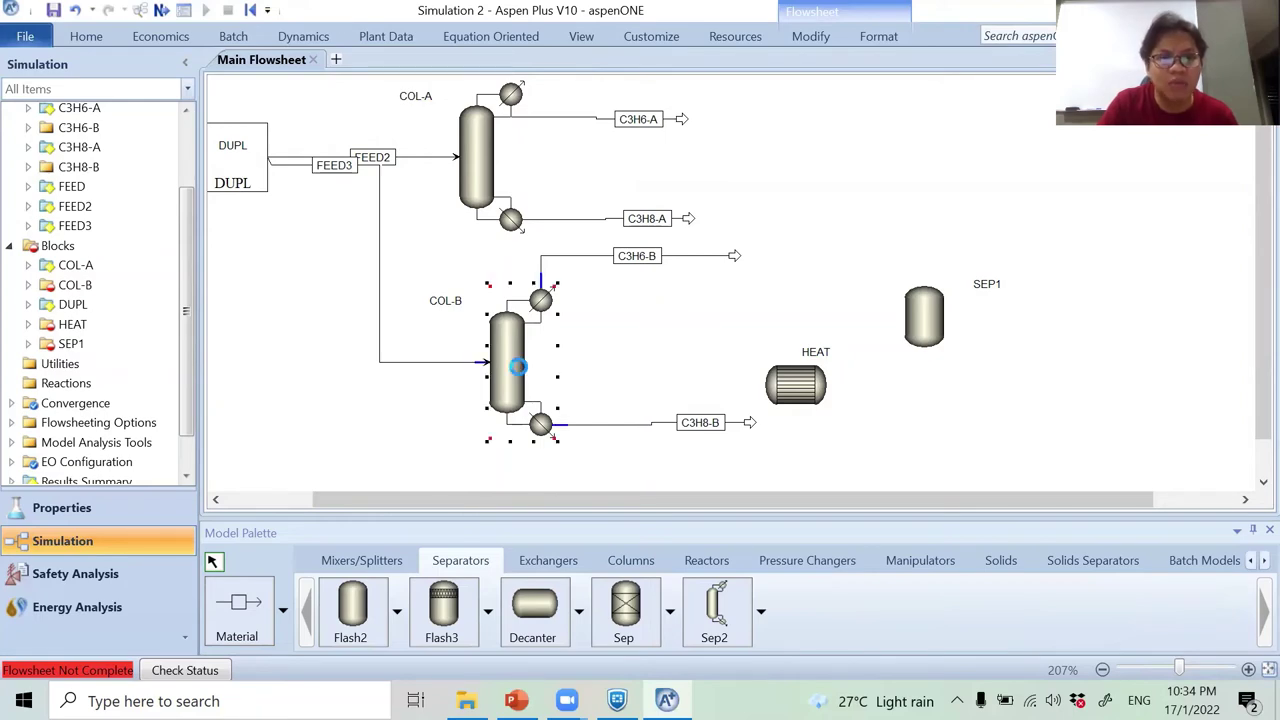
double_click(522, 375)
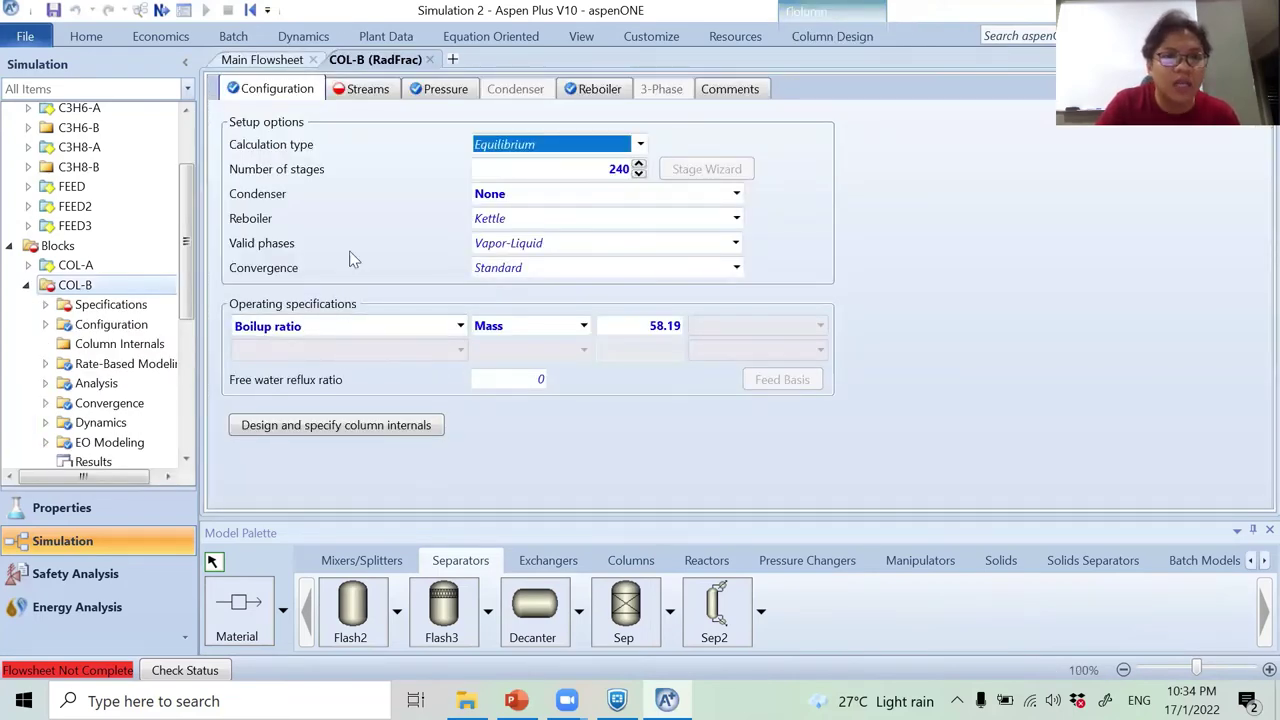
click(588, 89)
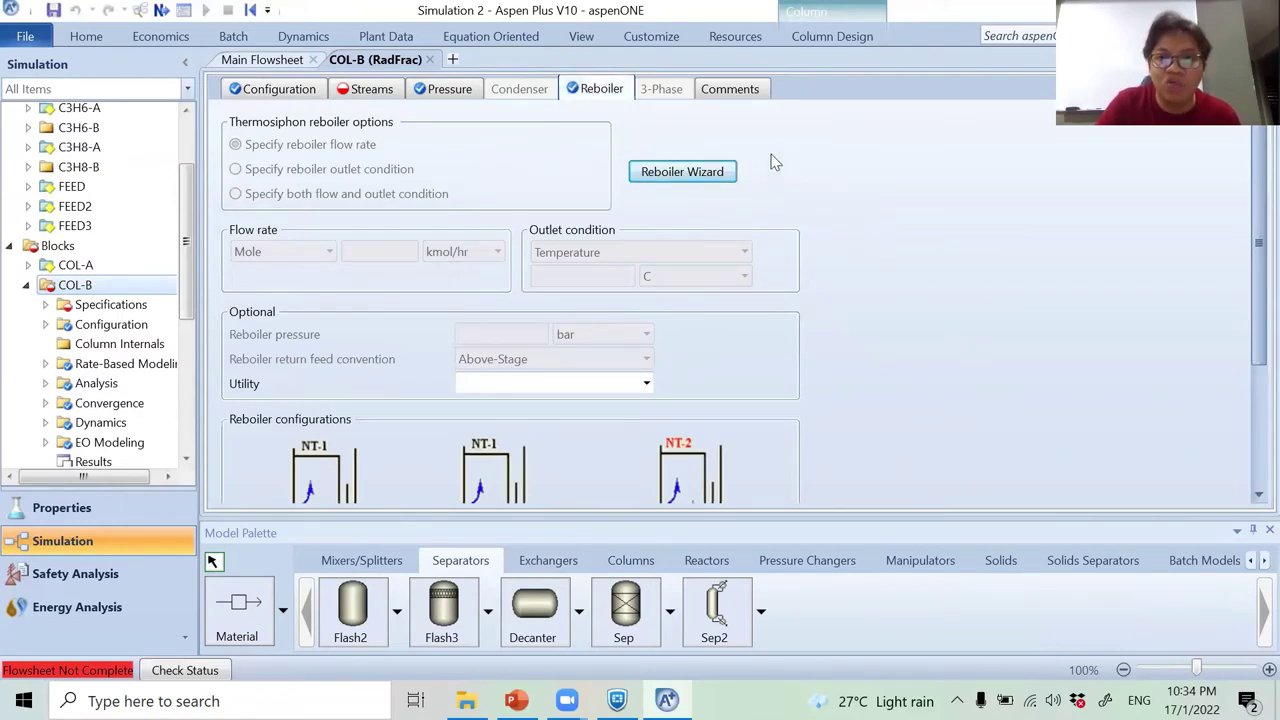
click(696, 181)
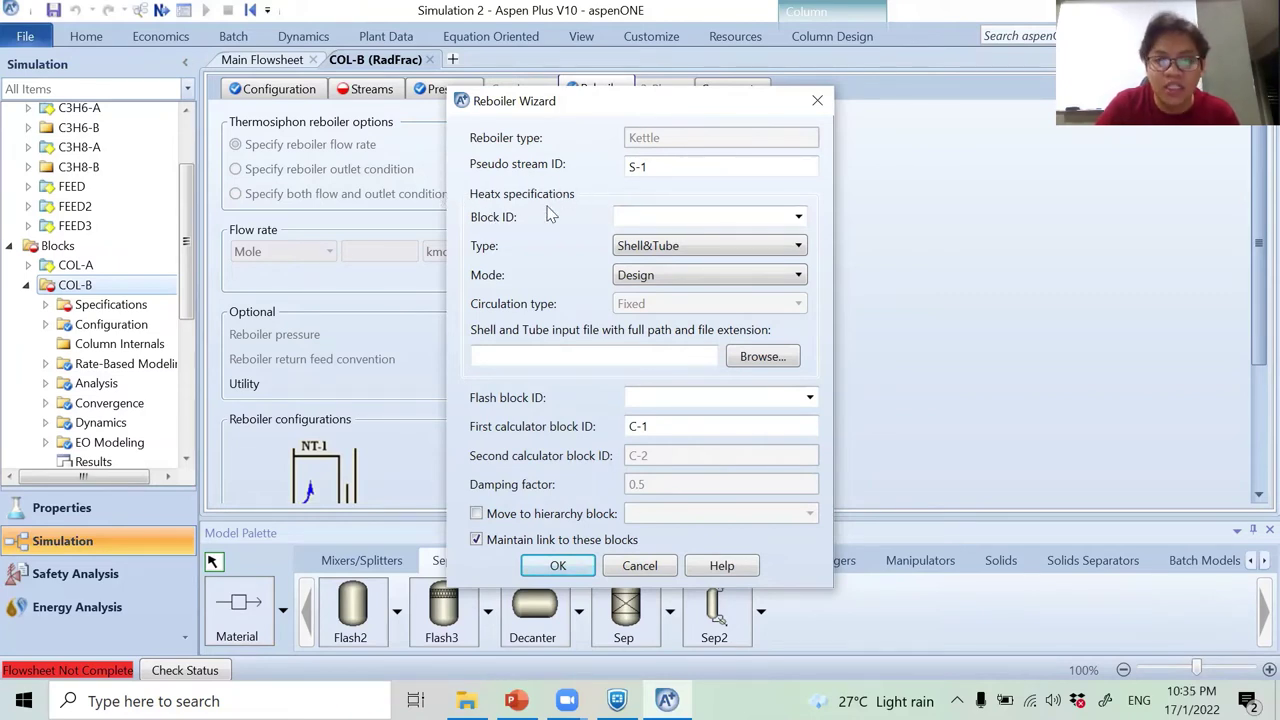
click(799, 220)
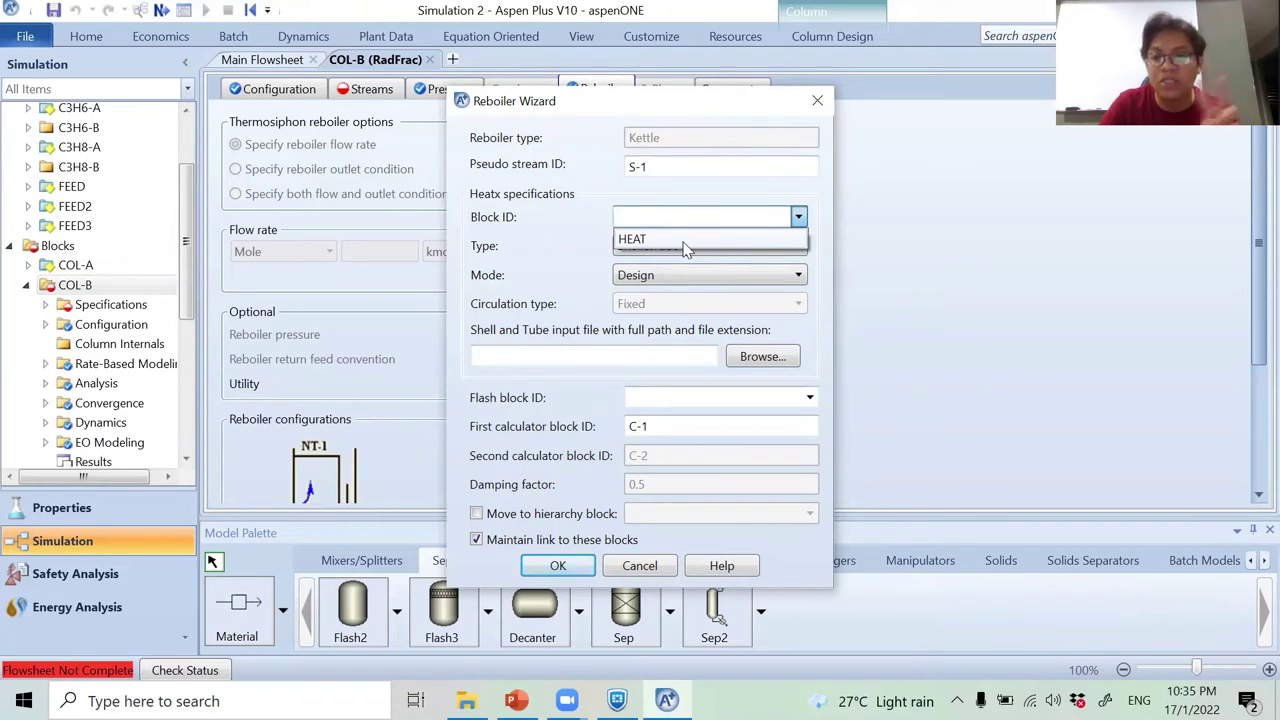
click(640, 240)
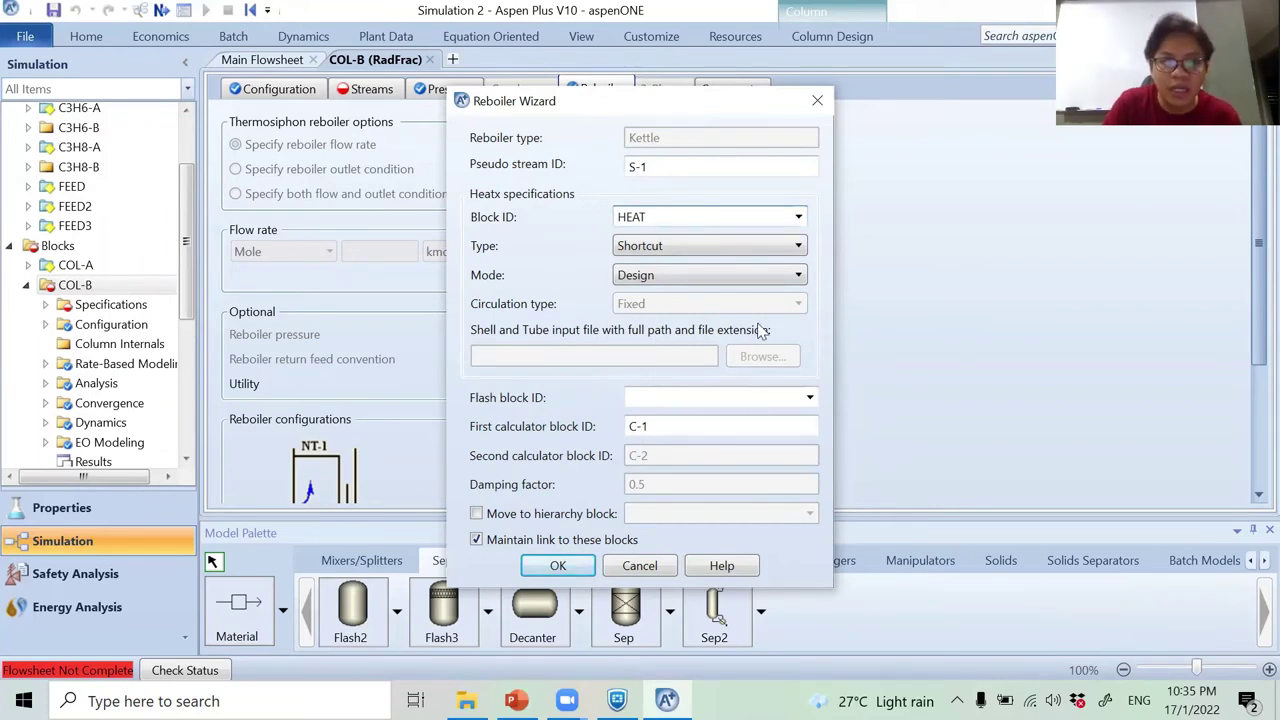
Assign SEP1 as the wizard's flash block, apply the Reboiler Wizard, and return to the flowsheet.
click(810, 397)
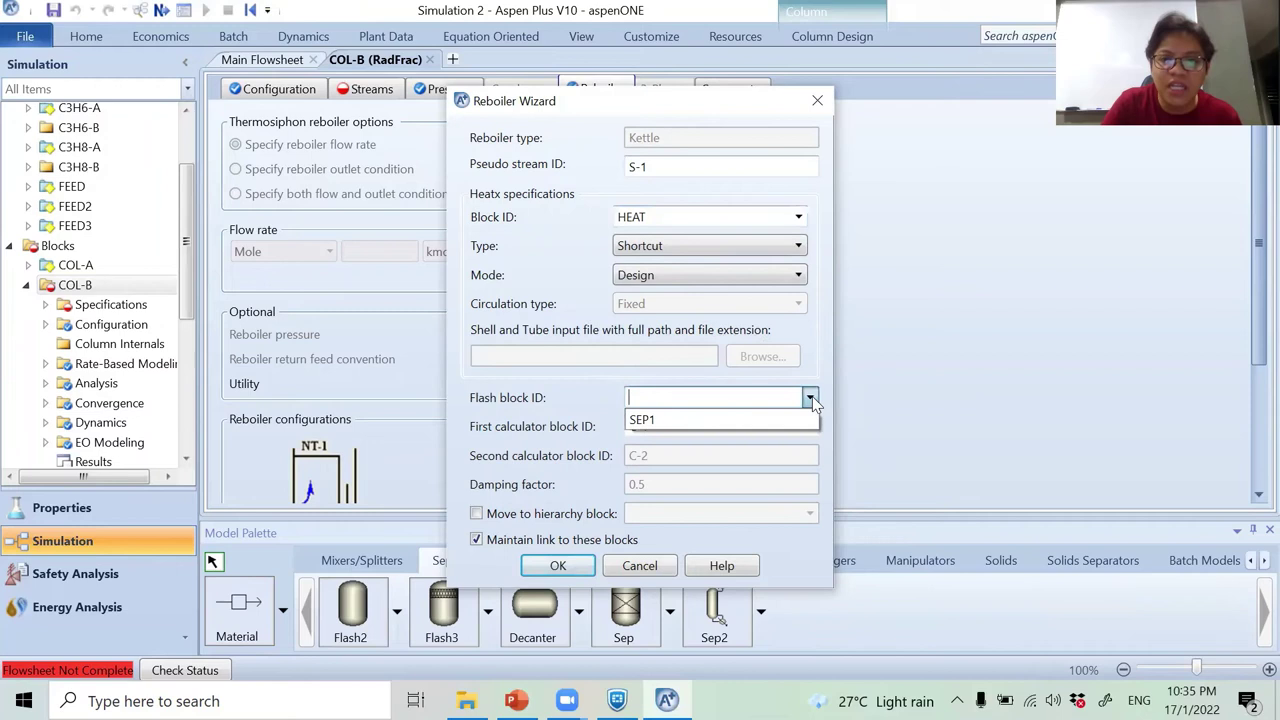
click(733, 421)
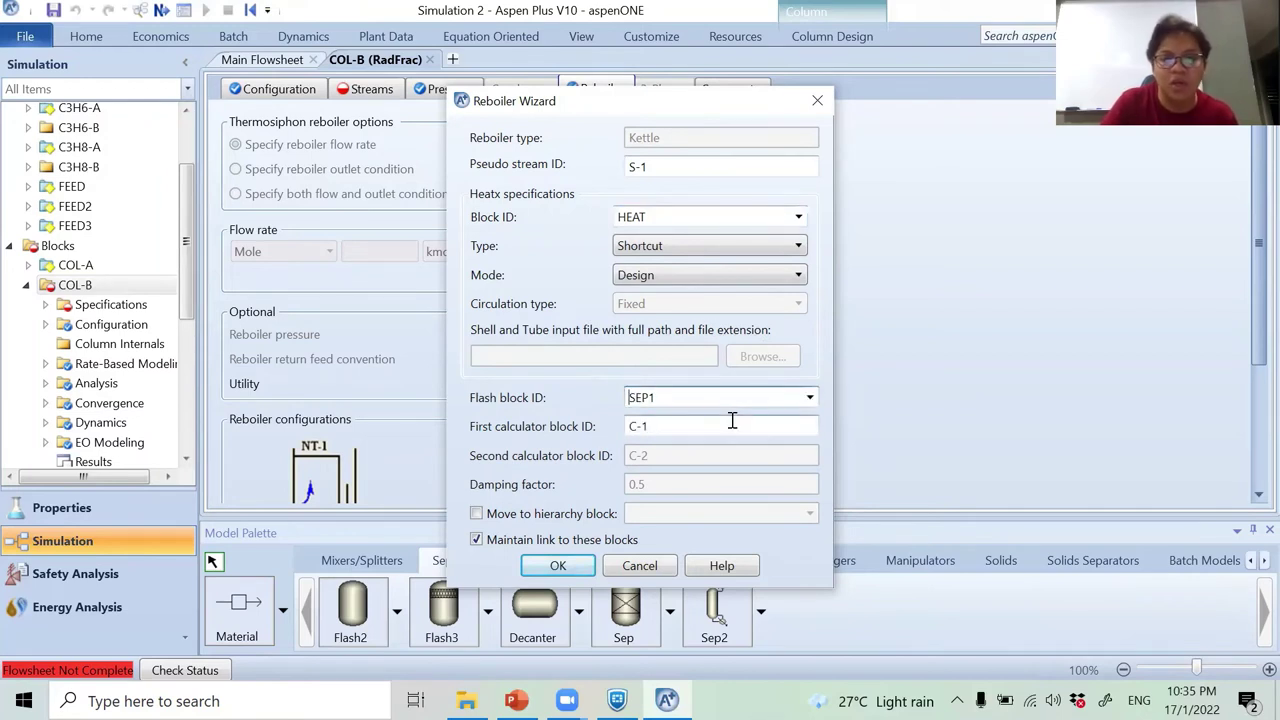
click(575, 567)
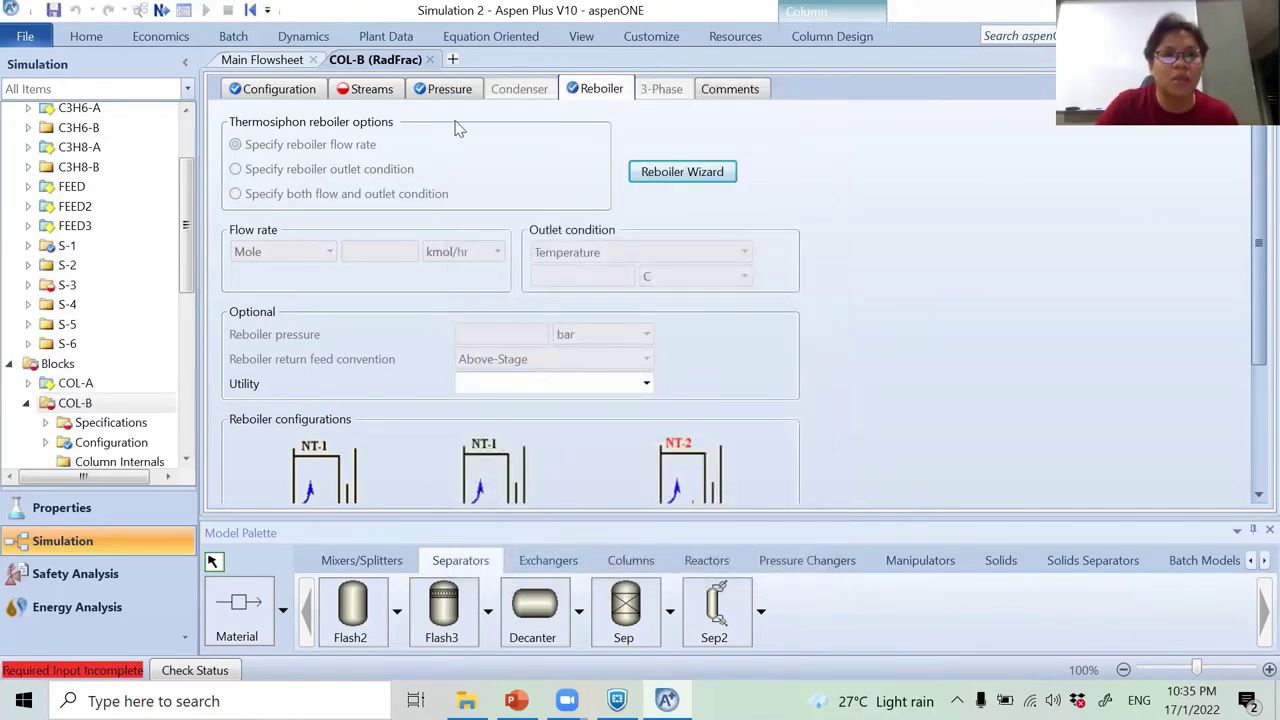
click(430, 59)
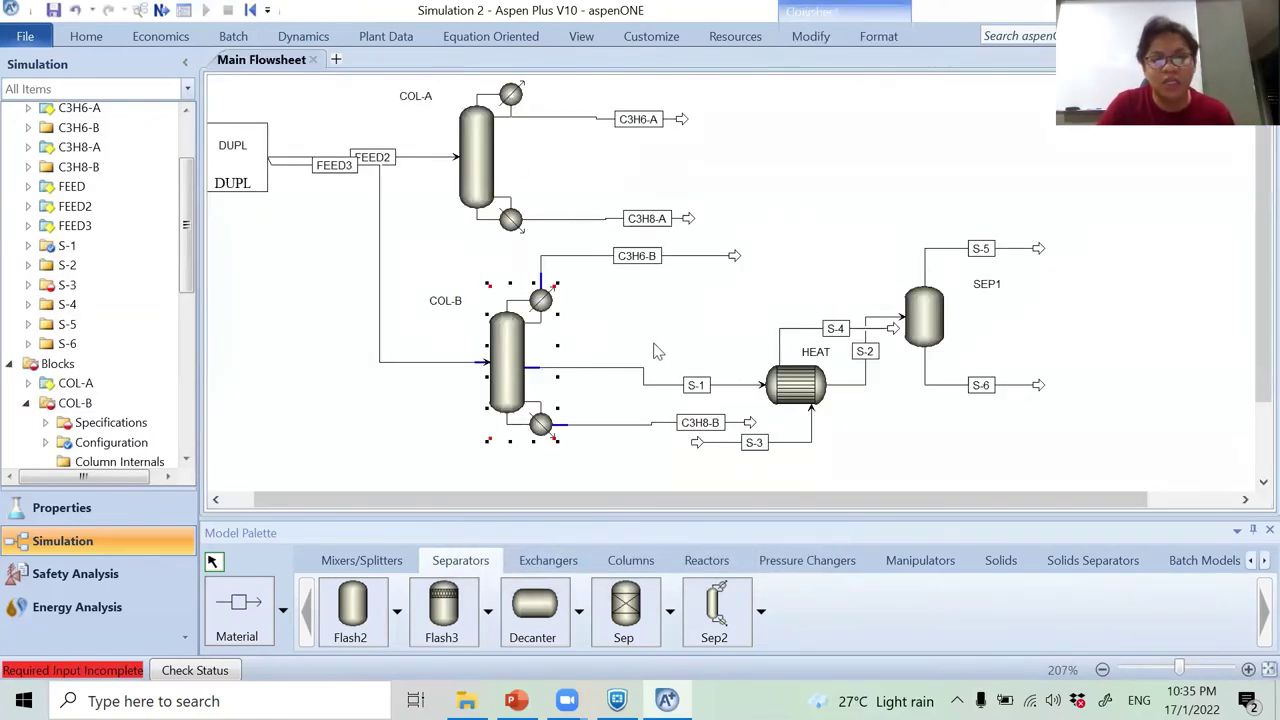
click(610, 368)
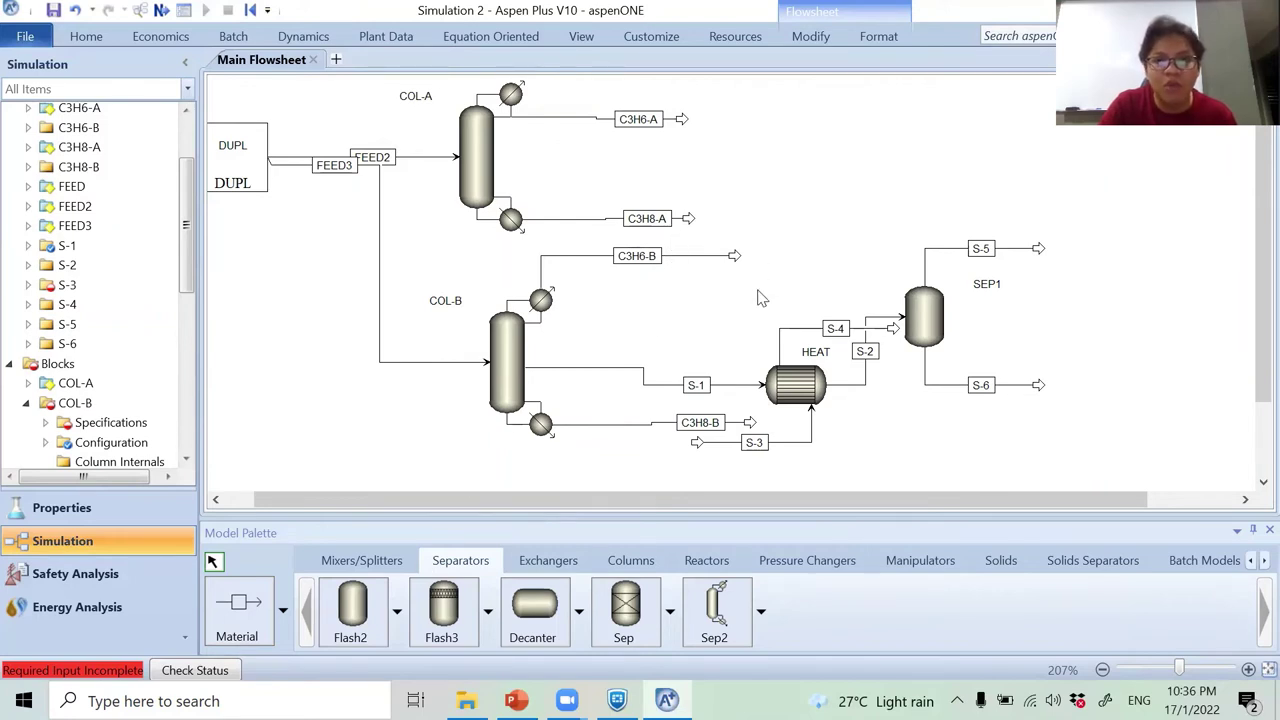
Add a Compr compressor block named COMPR on the end of stream C3H6-B, above HEAT's inlet stream S-1.
click(805, 561)
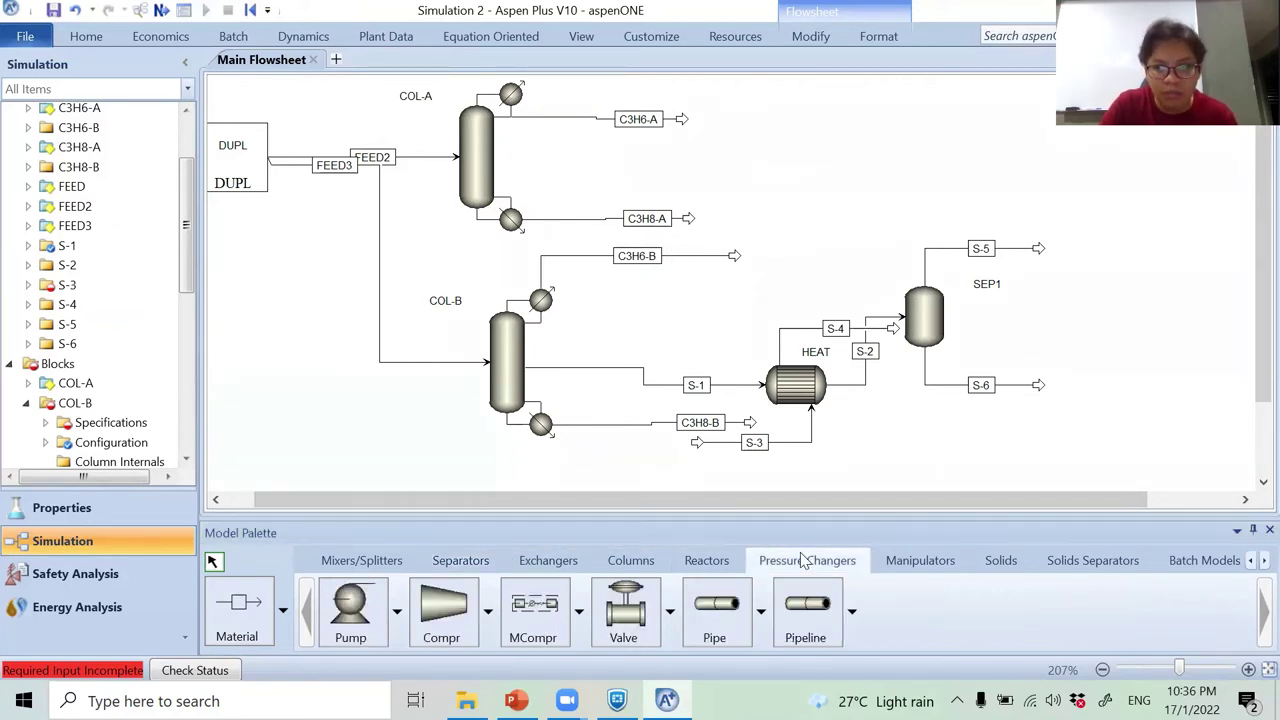
click(445, 610)
click(675, 272)
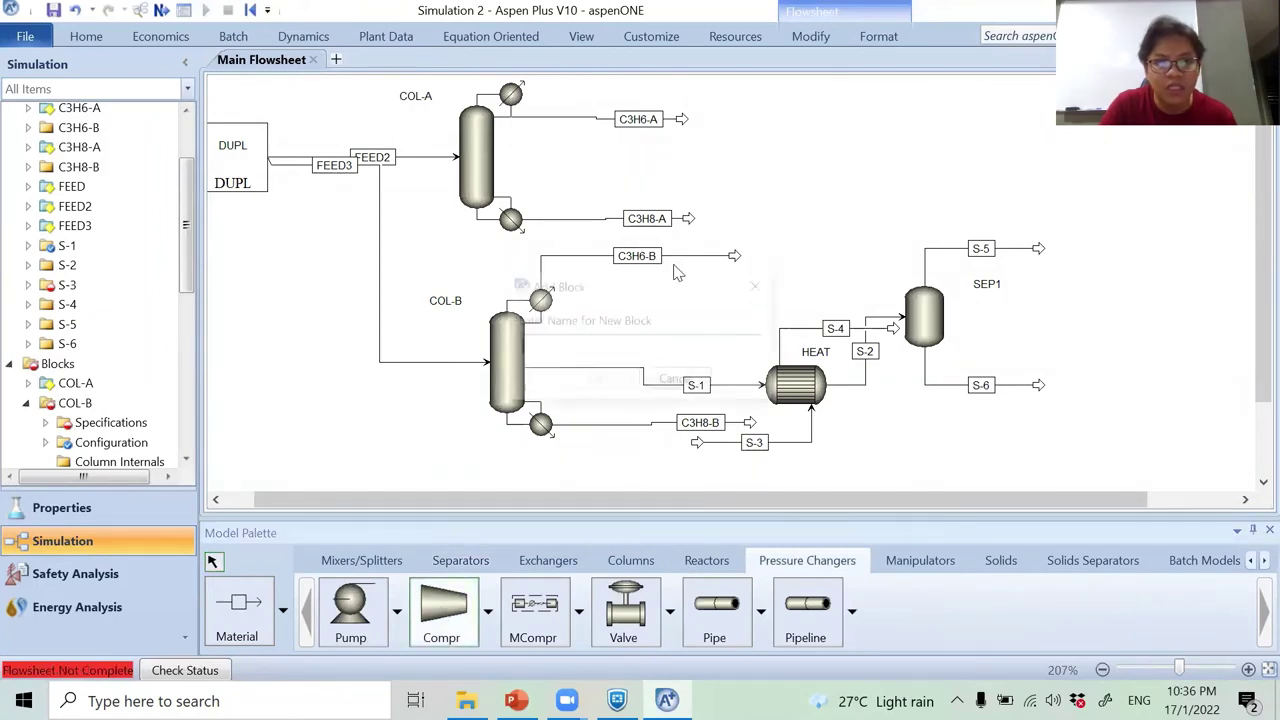
text(COMPR)
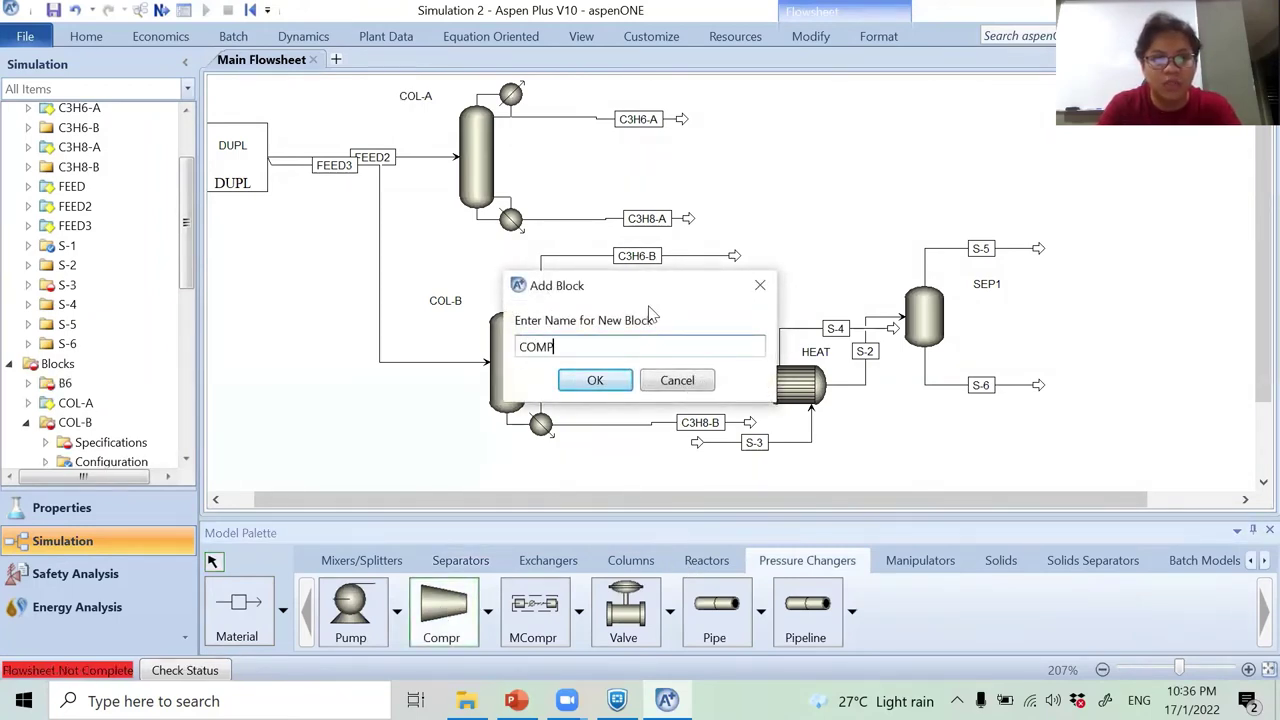
key(Return)
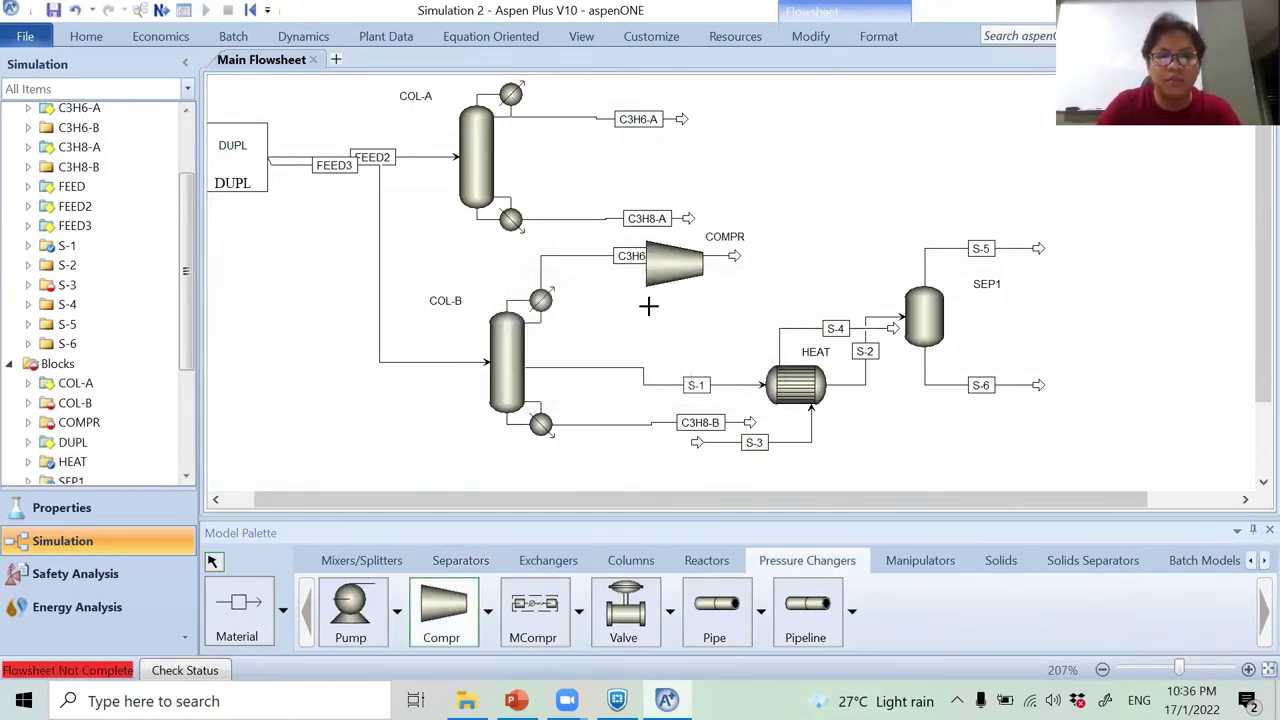
Reconnect the destination of stream C3H6-B to COMPR's inlet, and reposition COMPR slightly lower and C3H8-B's end below COL-B.
right_click(605, 256)
mouse_move(510, 552)
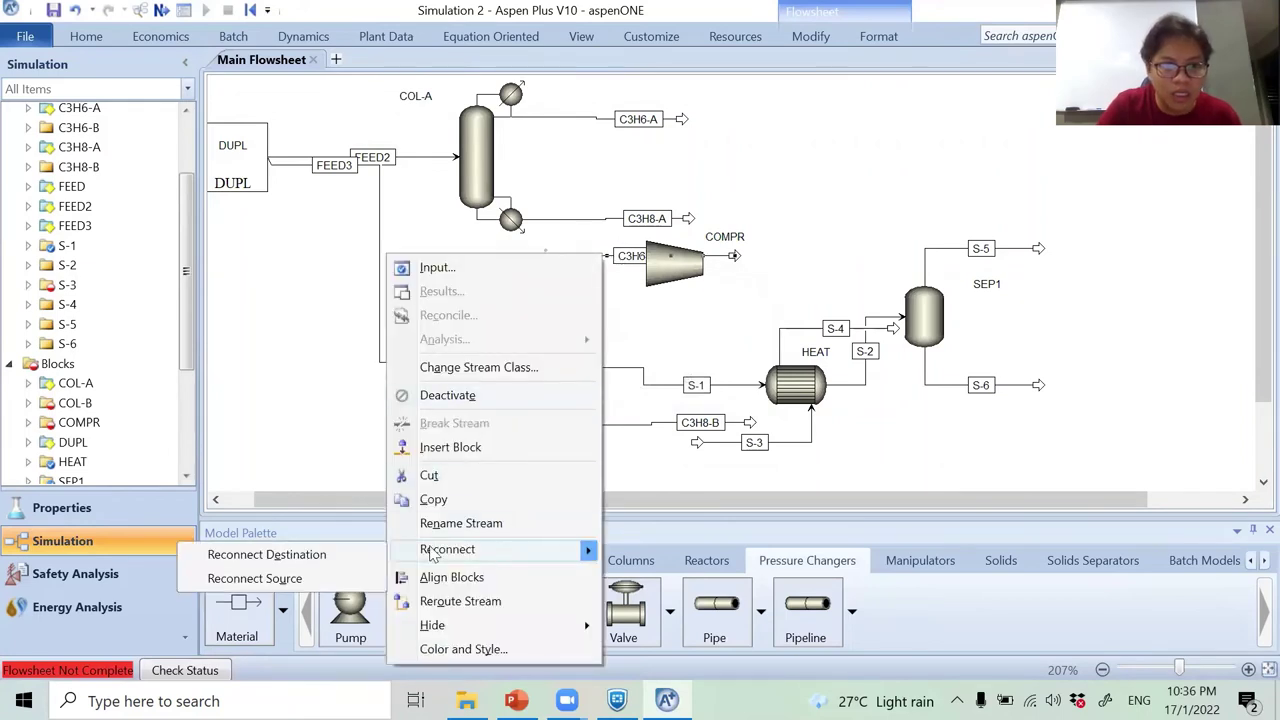
click(362, 557)
click(646, 236)
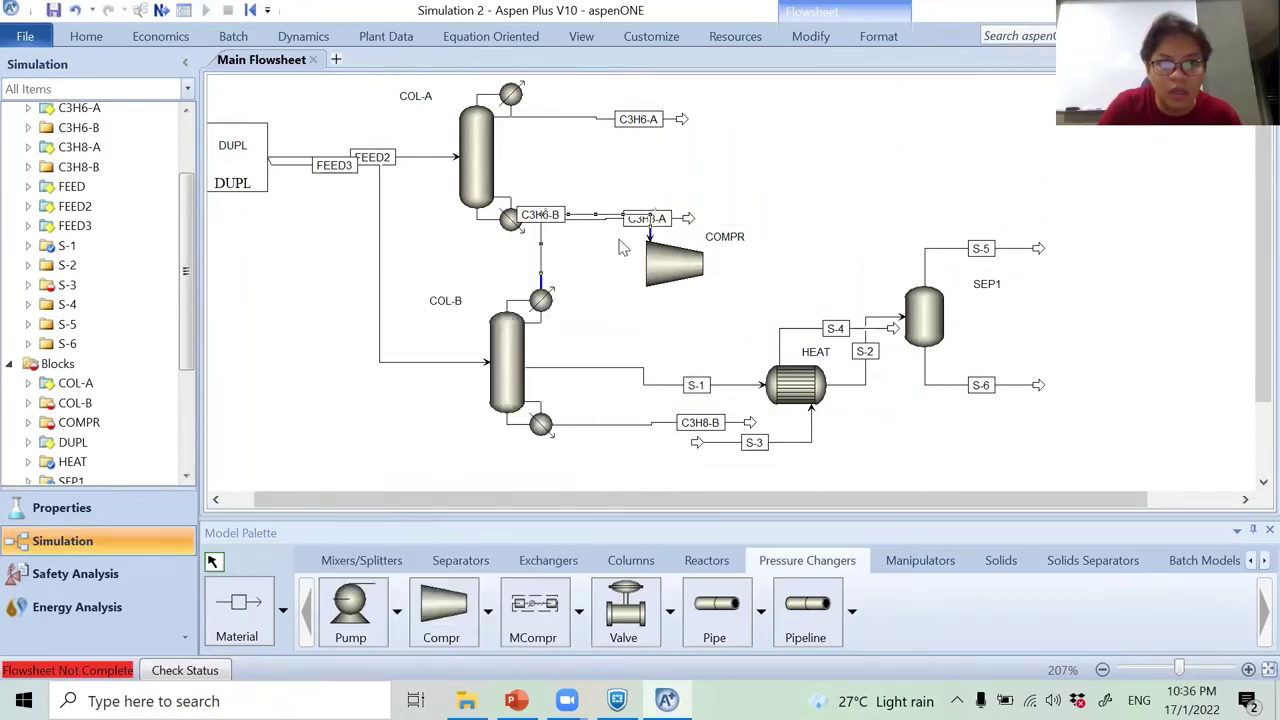
drag(673, 264, 672, 305)
click(729, 290)
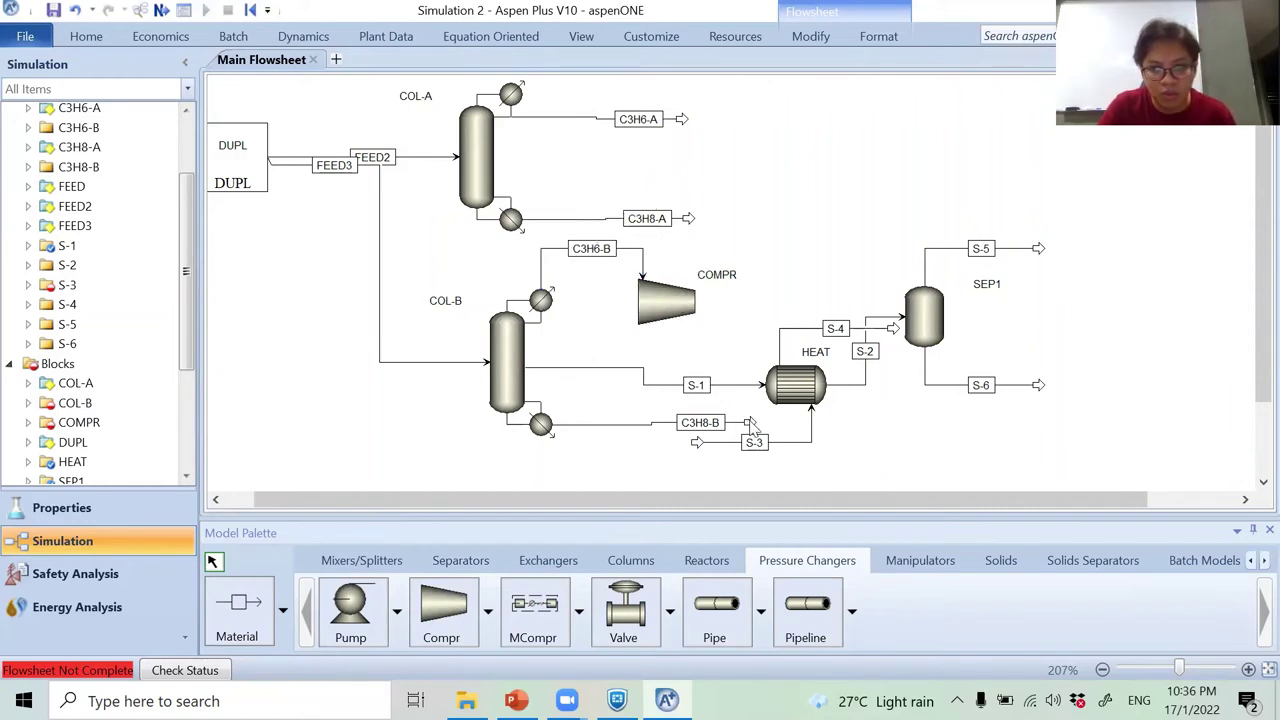
drag(752, 425, 580, 487)
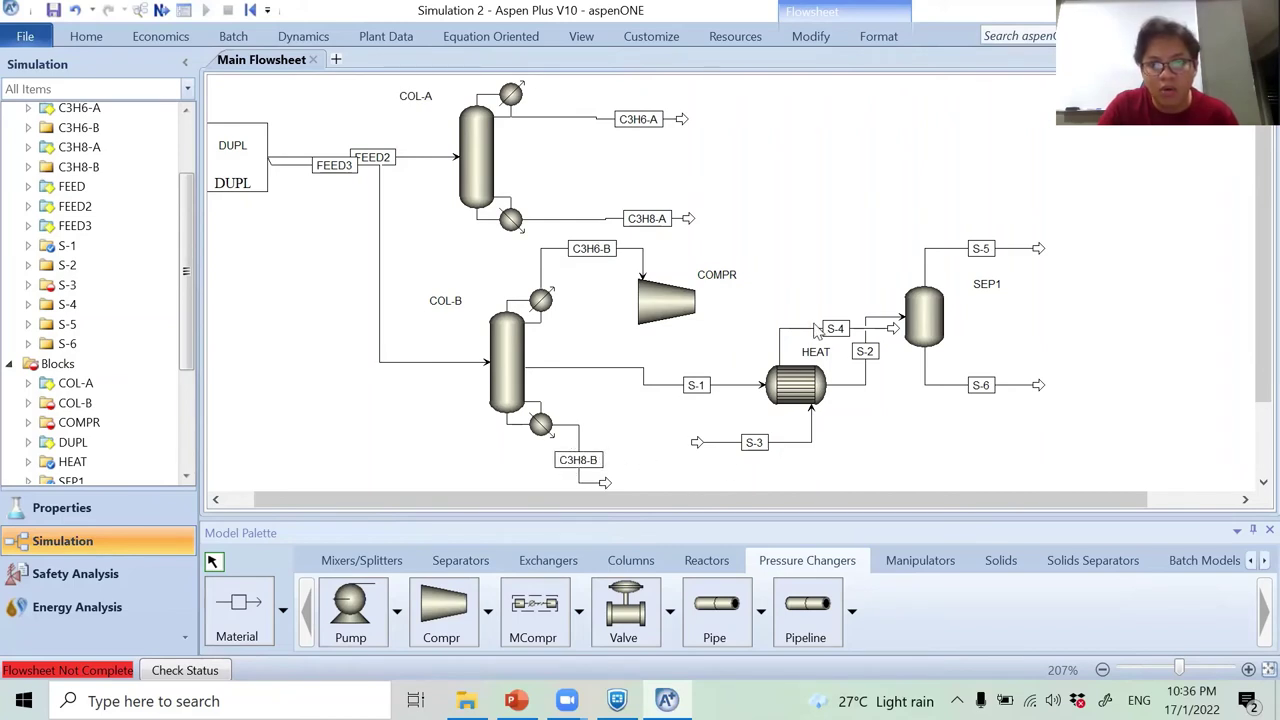
Reconnect the source of stream S-3 to COMPR's required outlet so that it feeds HEAT.
right_click(728, 448)
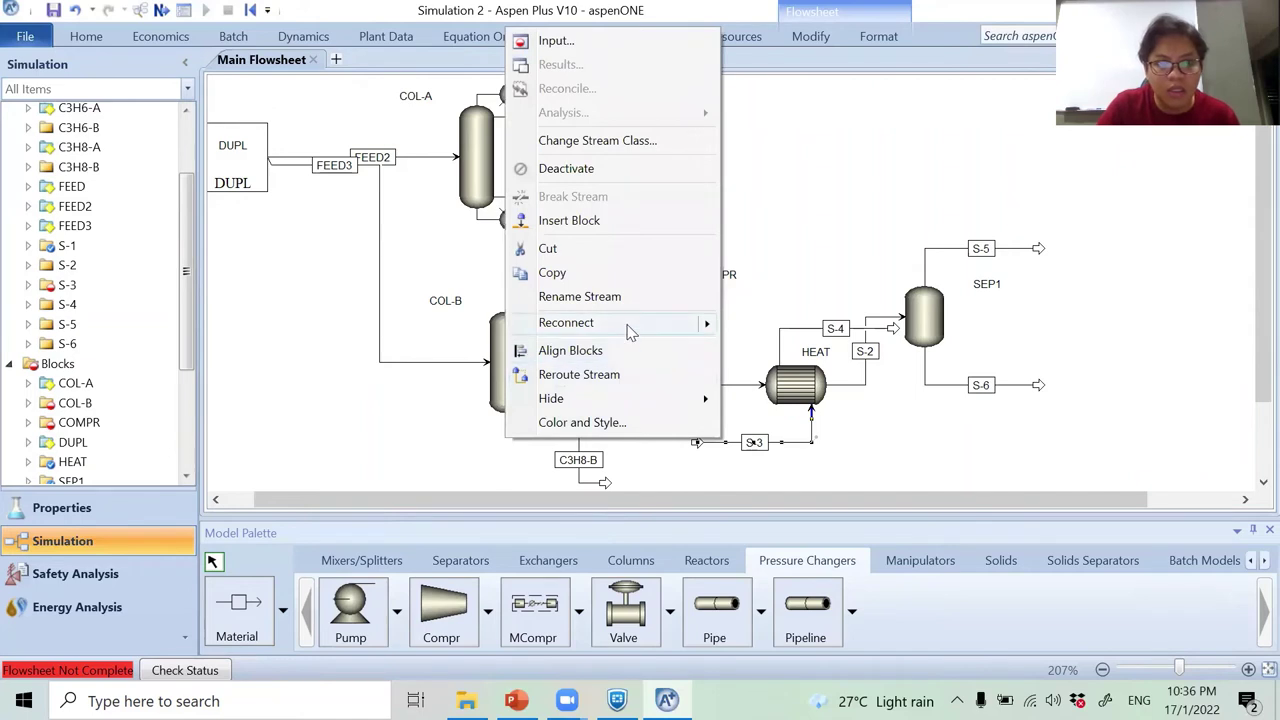
mouse_move(630, 332)
click(408, 352)
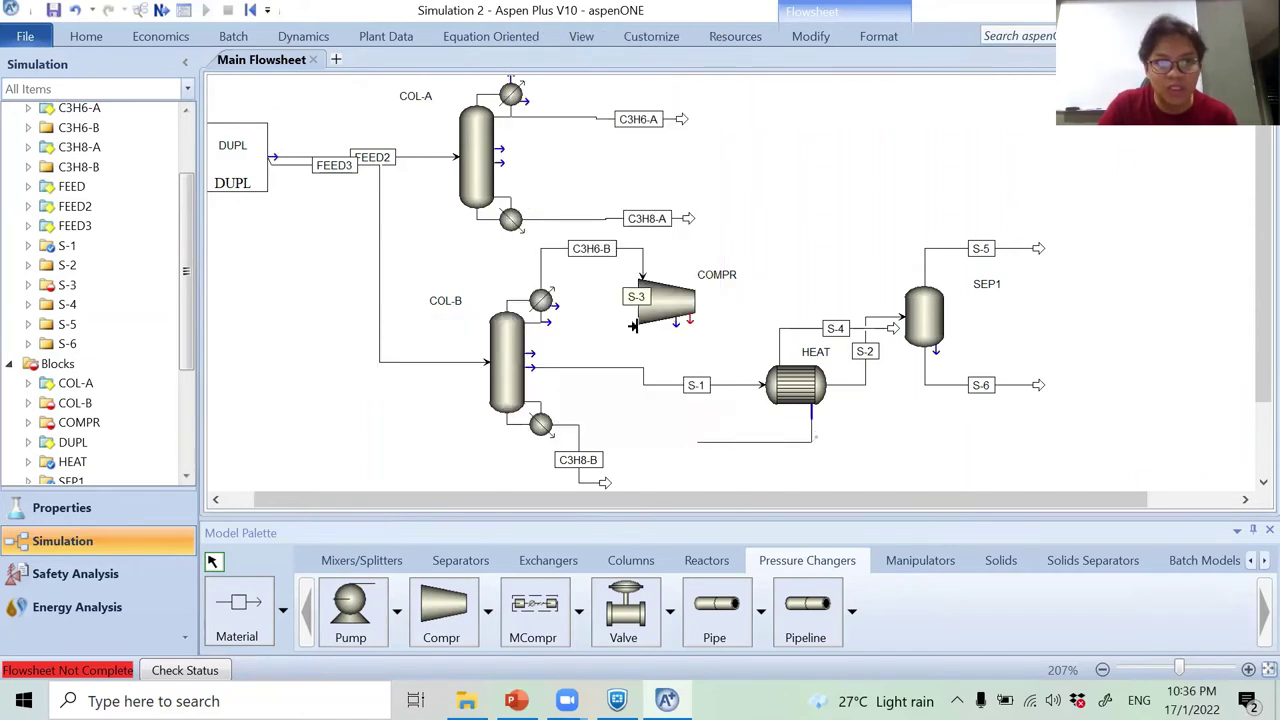
click(689, 321)
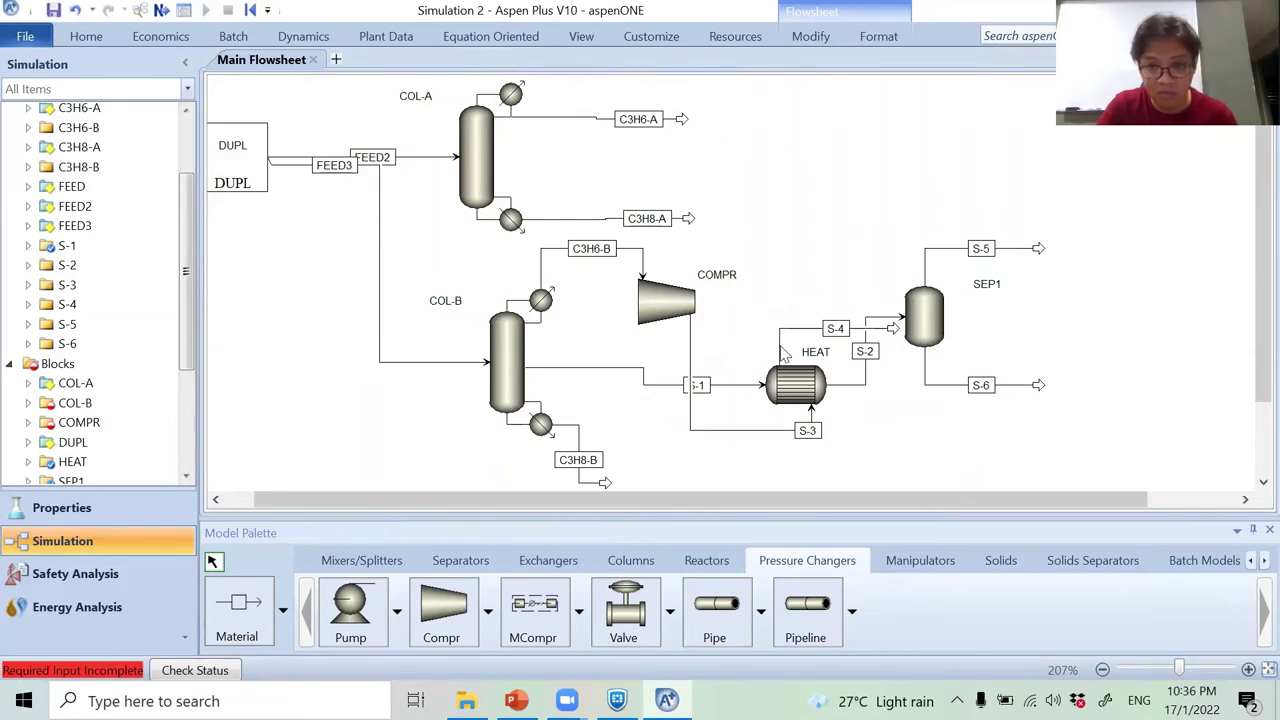
Delete outlet stream S-4 from the HEAT exchanger.
right_click(782, 360)
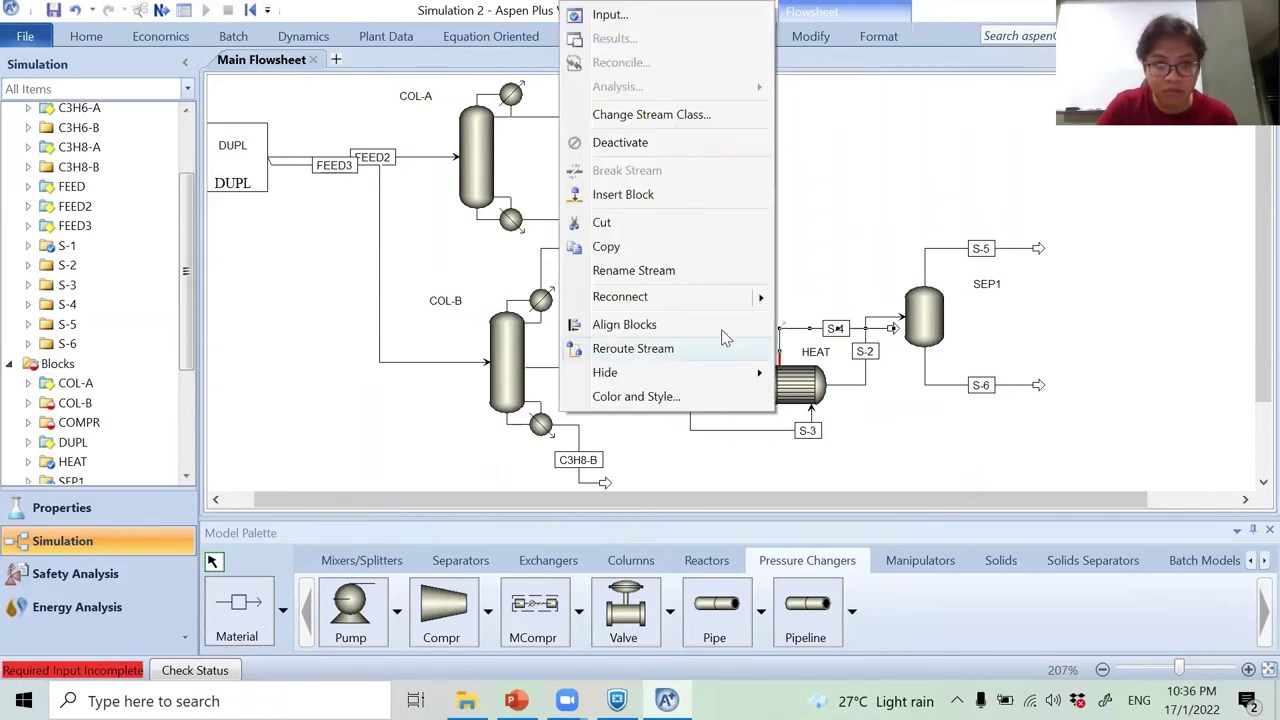
mouse_move(695, 312)
click(792, 330)
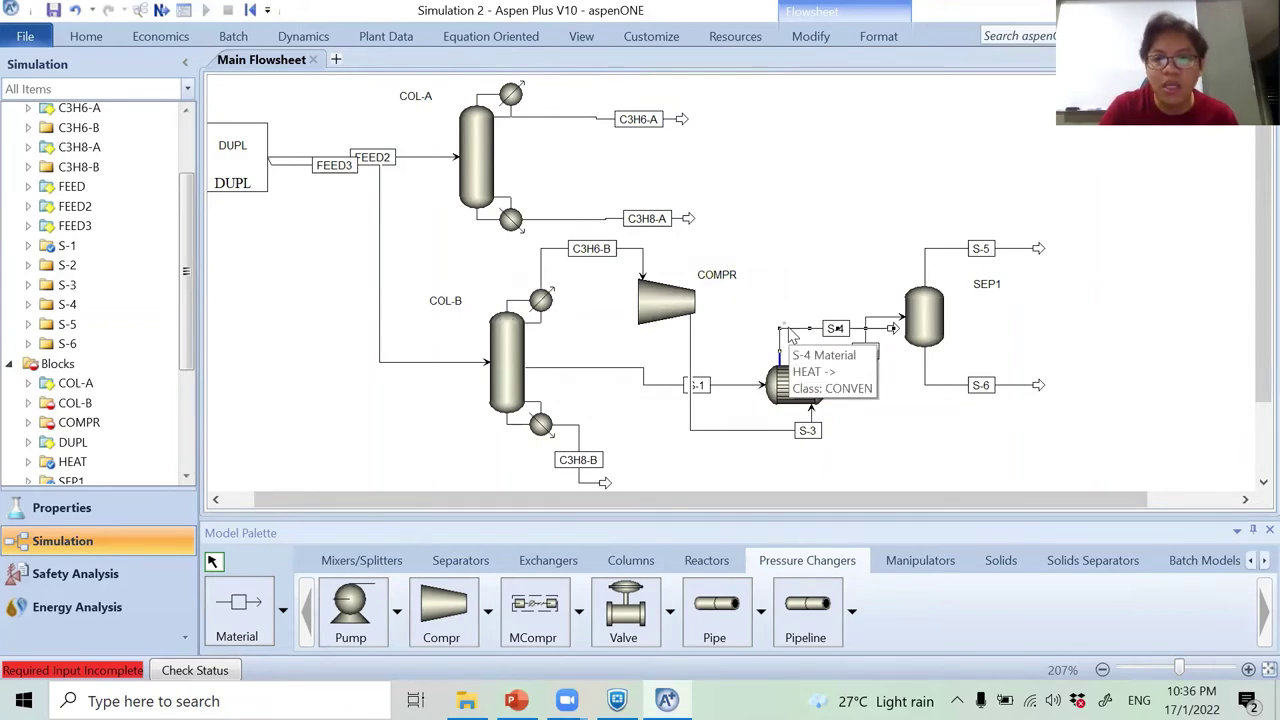
key(Delete)
key(Return)
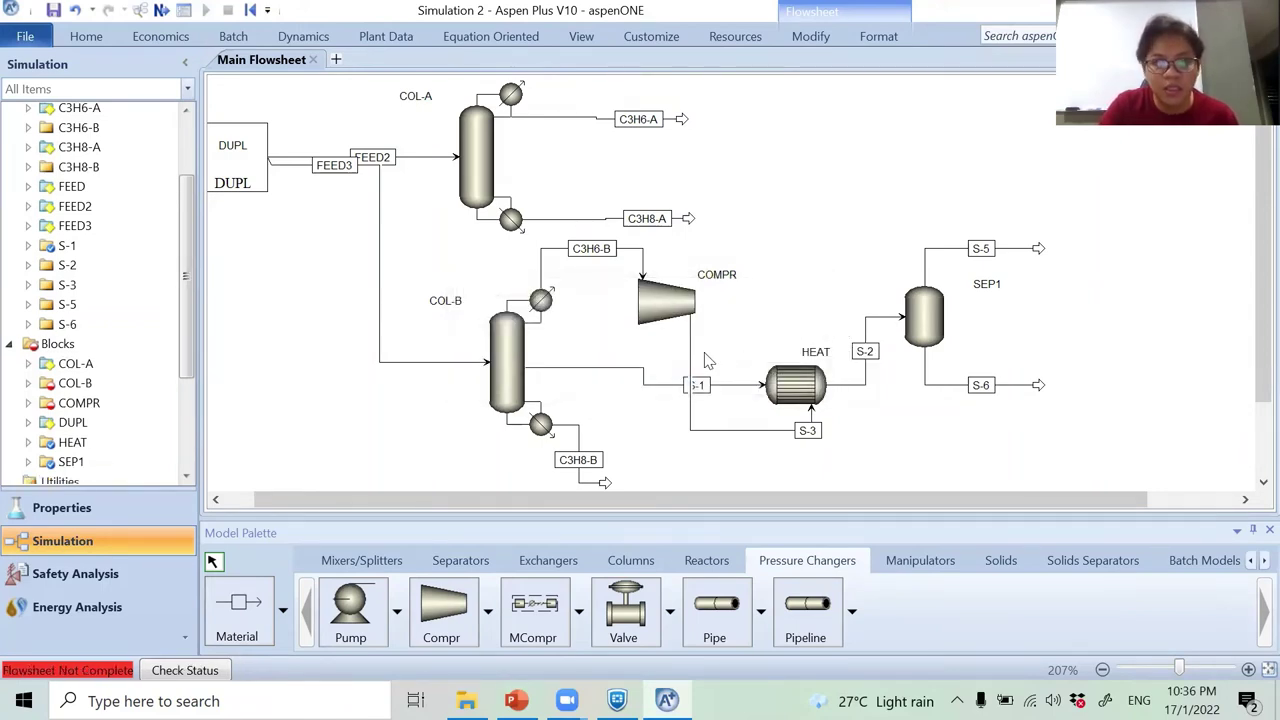
Delete stream S-3 running from COMPR to HEAT.
drag(690, 362, 666, 362)
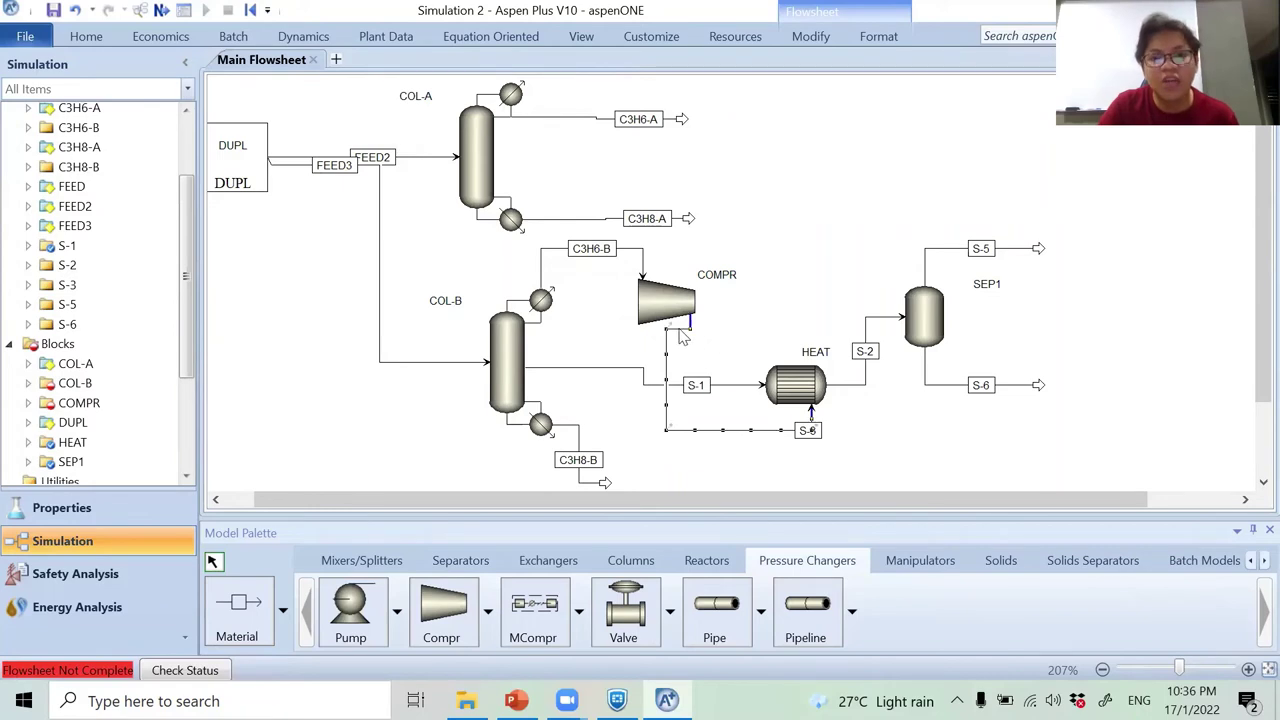
key(Delete)
key(Return)
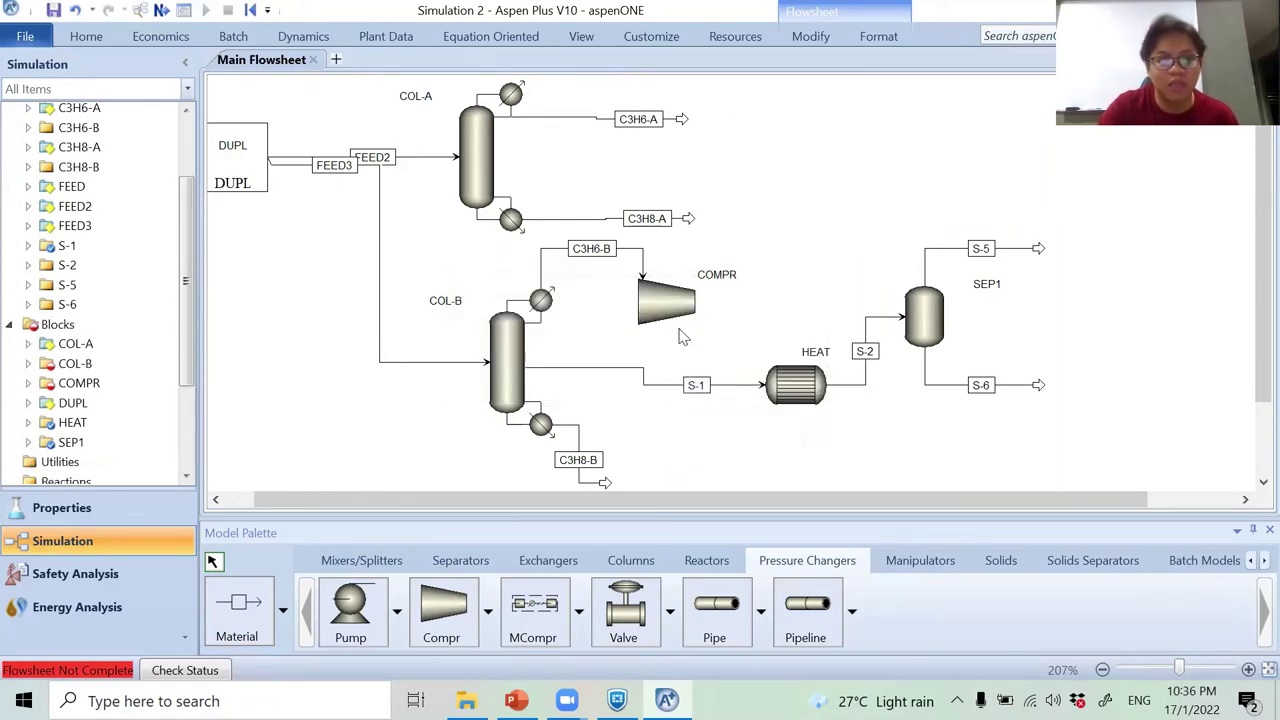
Add material stream S-7 from COMPR's outlet to HEAT's hot inlet, and shift the S-1 label clear of it.
click(238, 610)
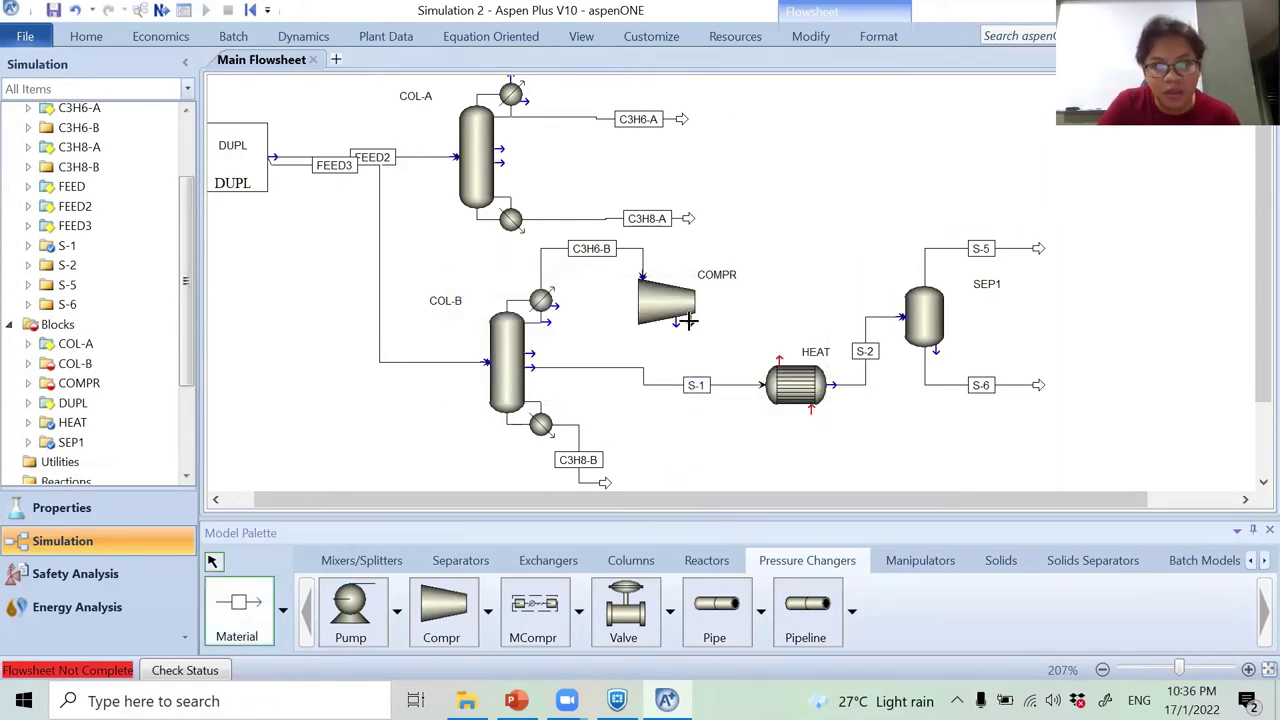
click(688, 320)
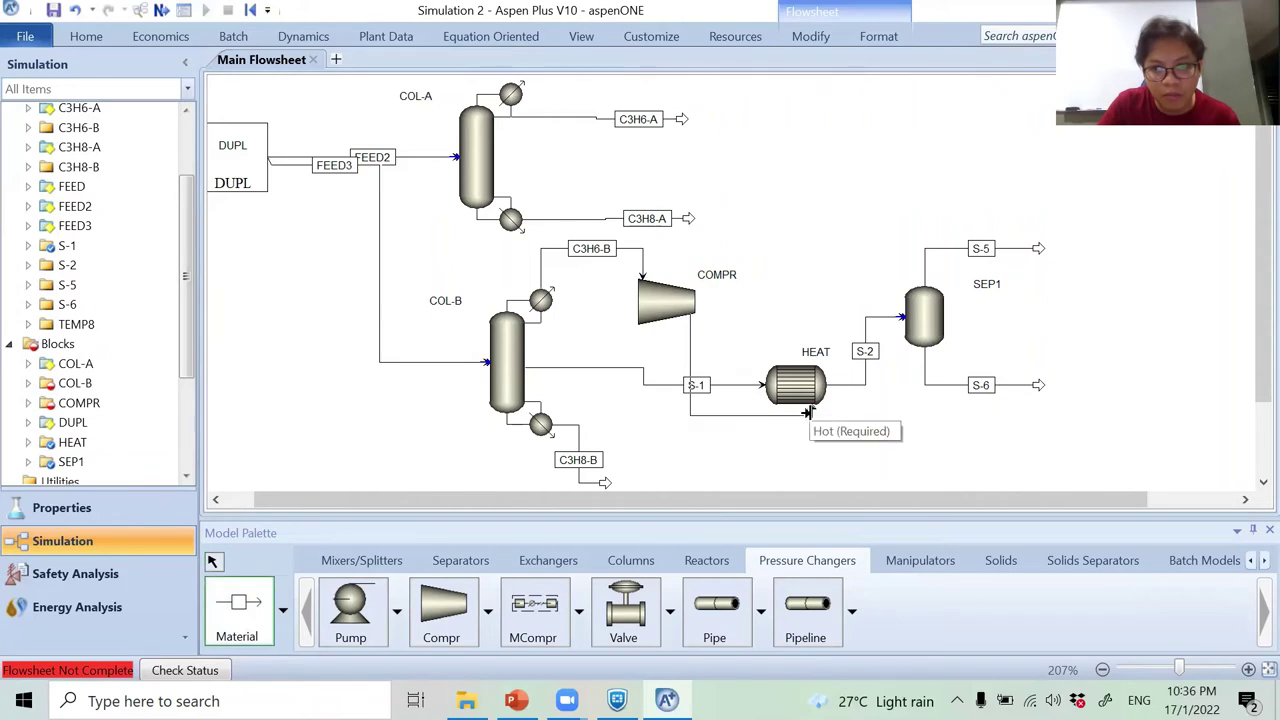
click(808, 412)
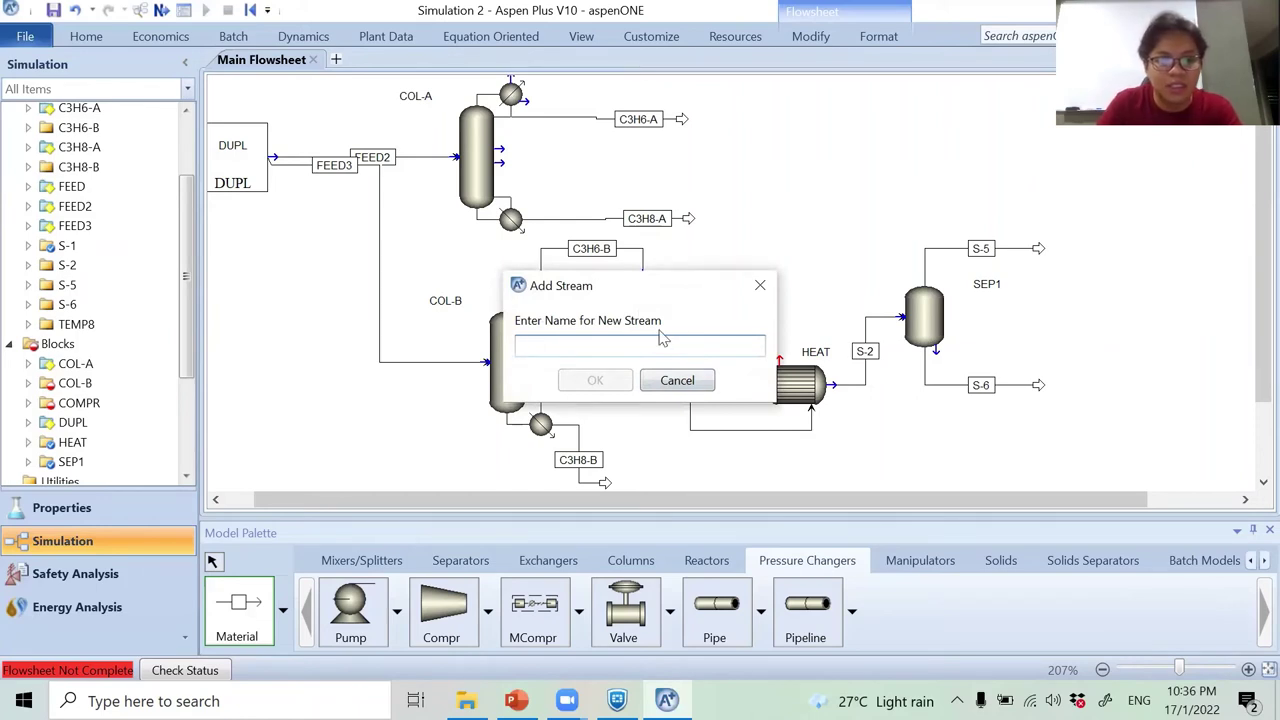
text(S-7)
key(Return)
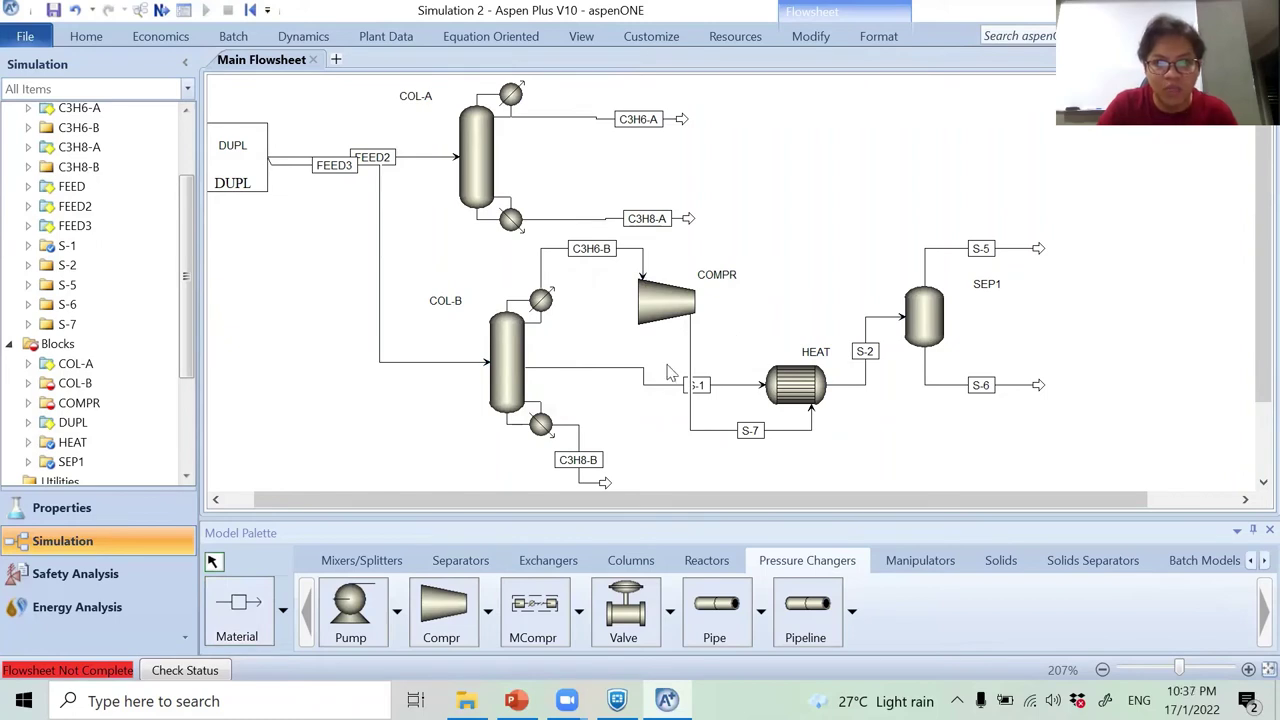
drag(703, 390, 725, 390)
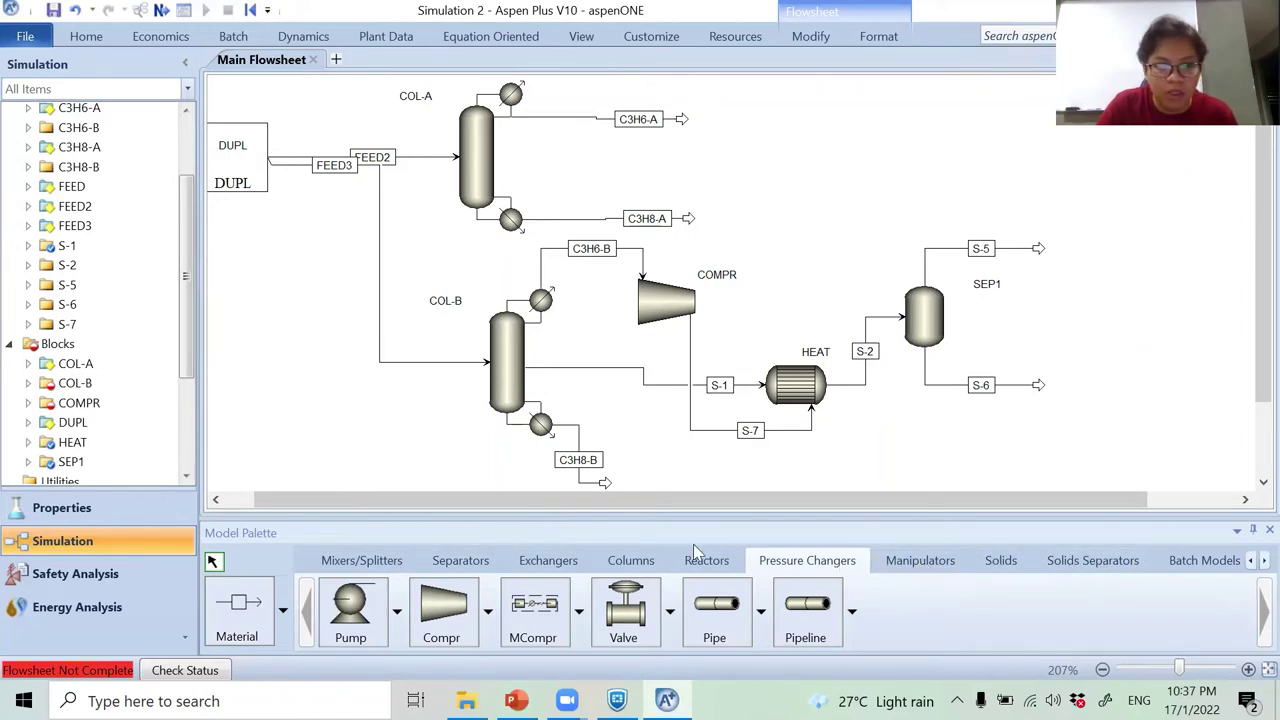
Add a Valve block named VALVE in the empty area above HEAT, to the right of COL-A's product streams.
click(625, 610)
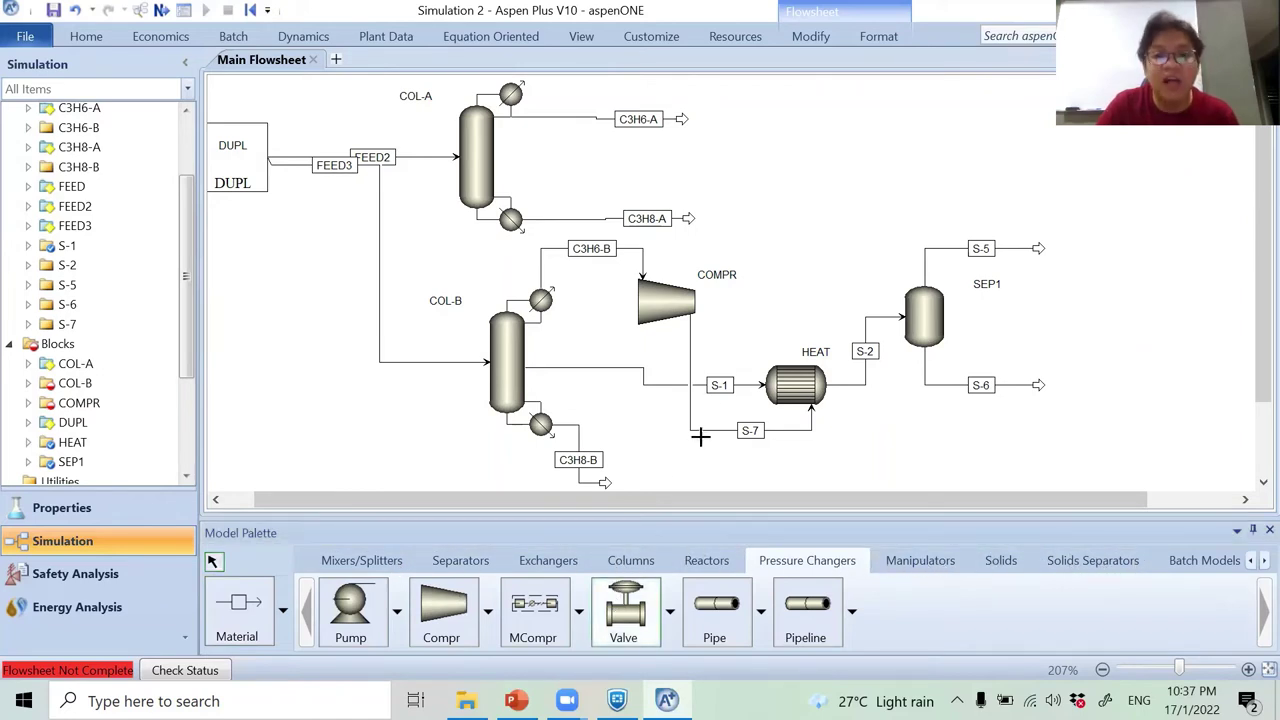
click(830, 160)
text(VALVE)
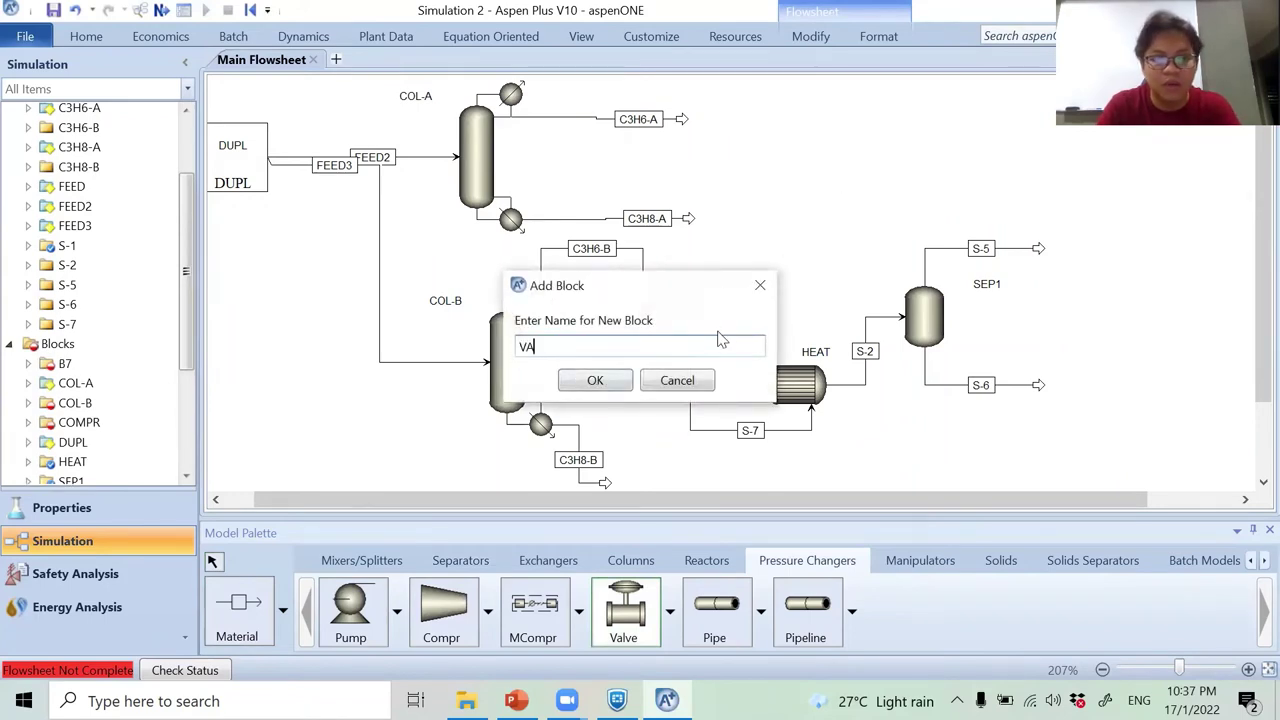
key(Return)
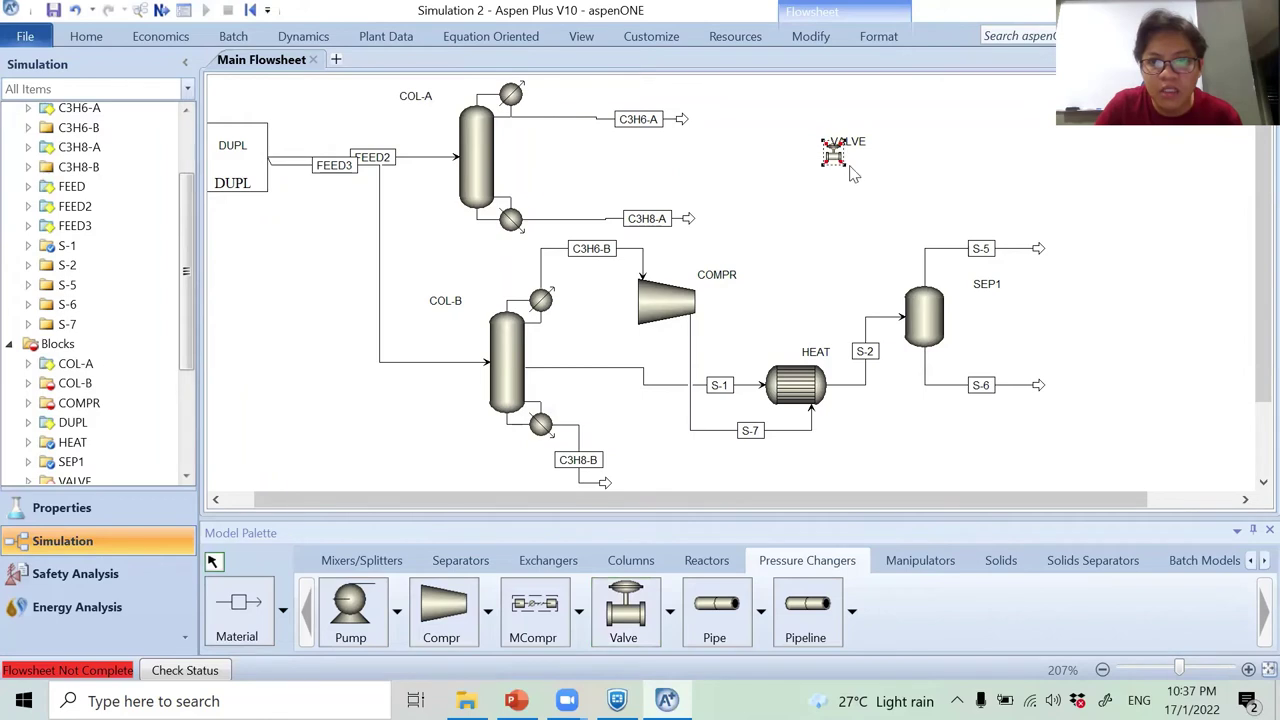
Add material stream S-8 from HEAT's hot outlet to the inlet of VALVE.
click(248, 628)
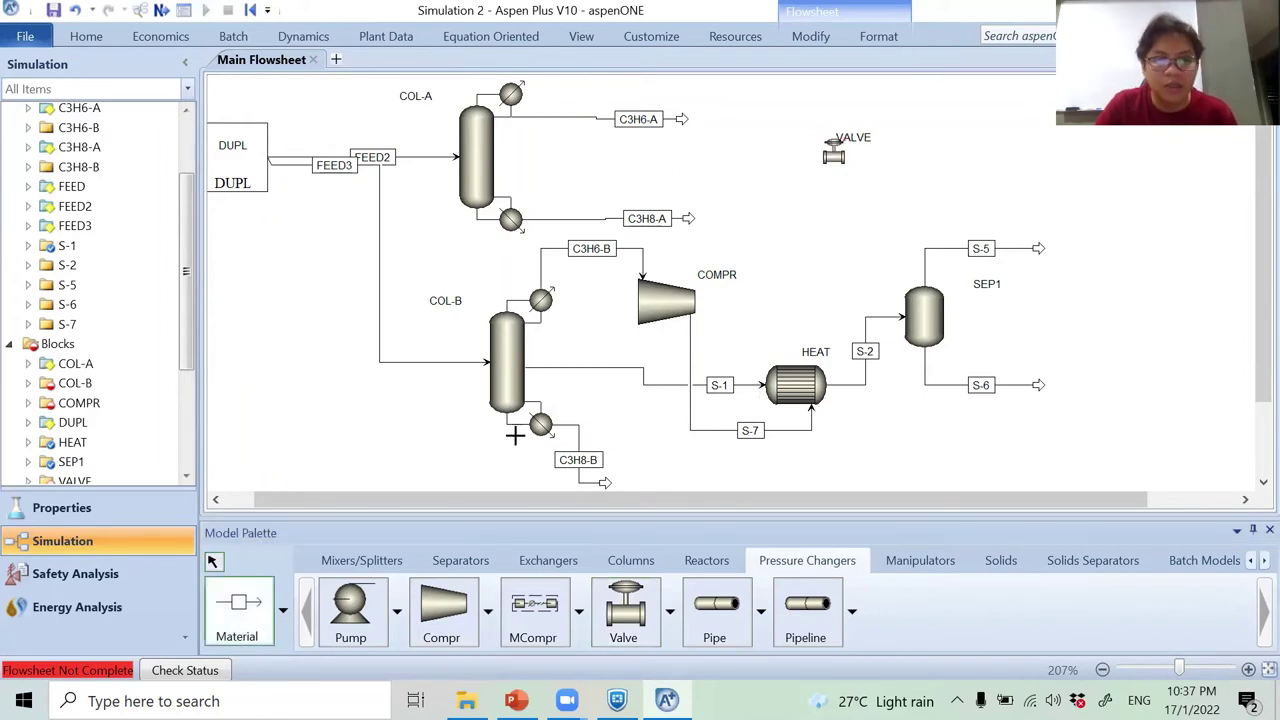
click(778, 354)
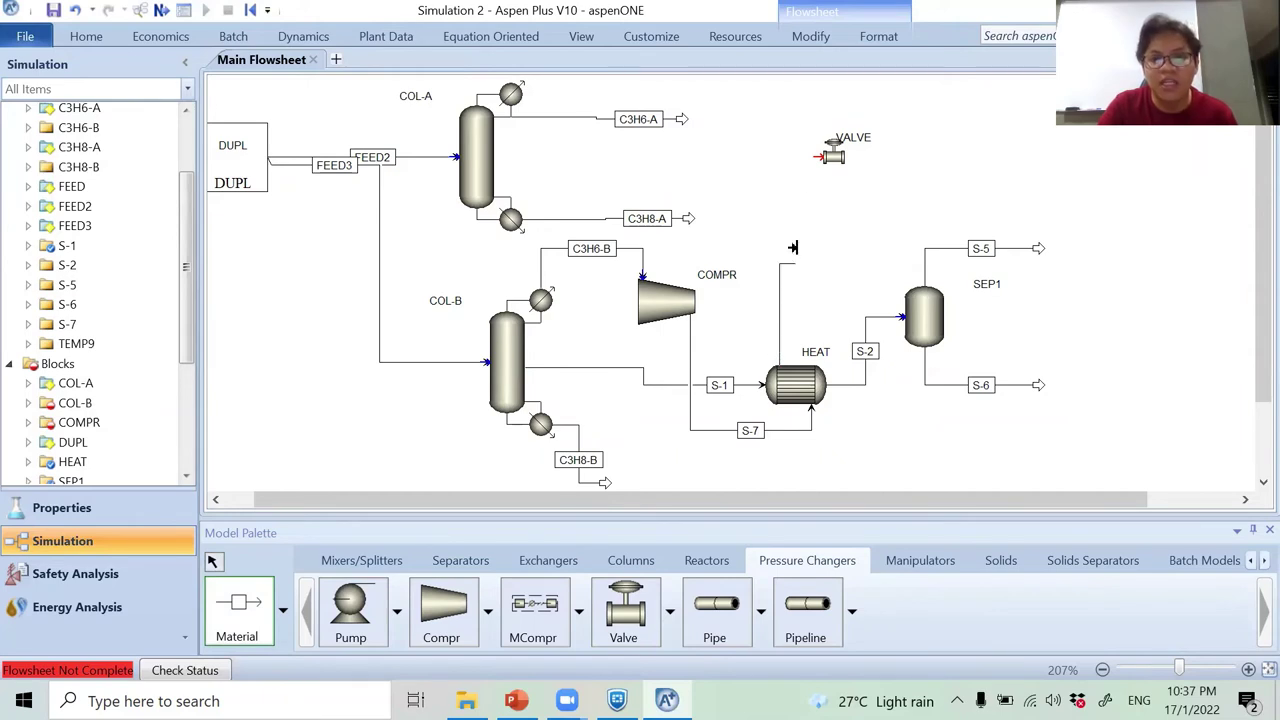
click(818, 159)
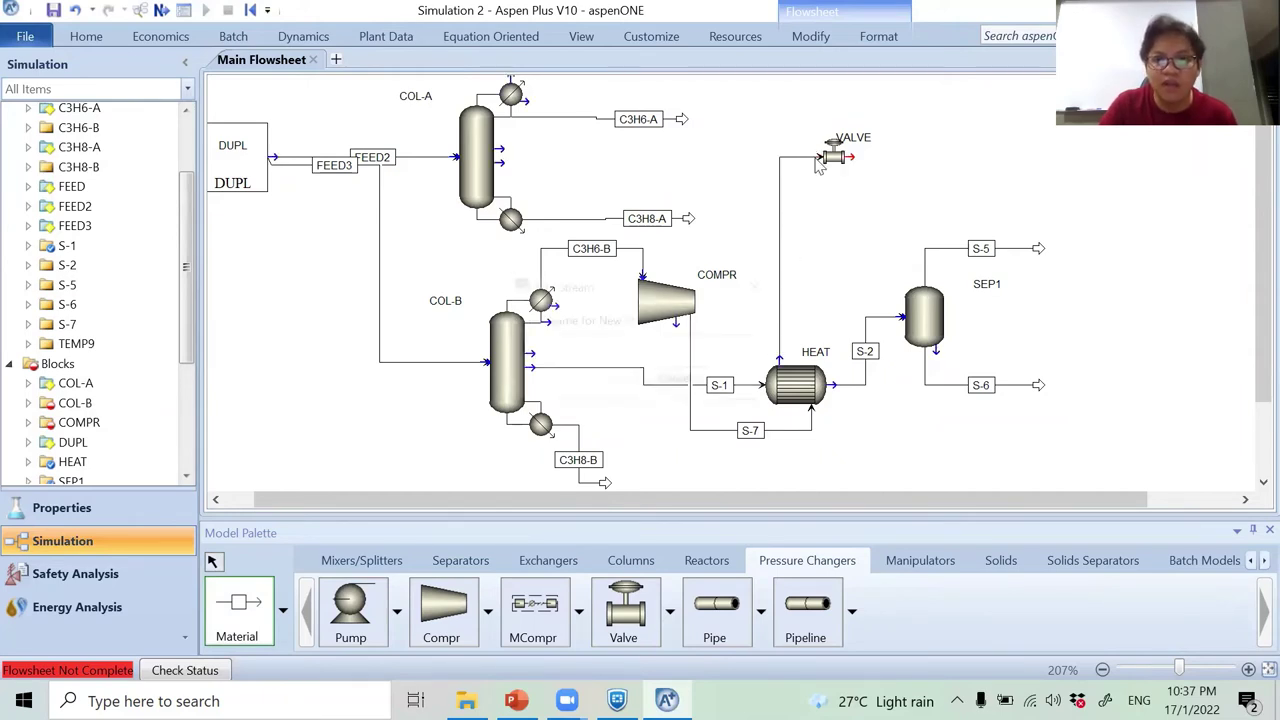
text(S)
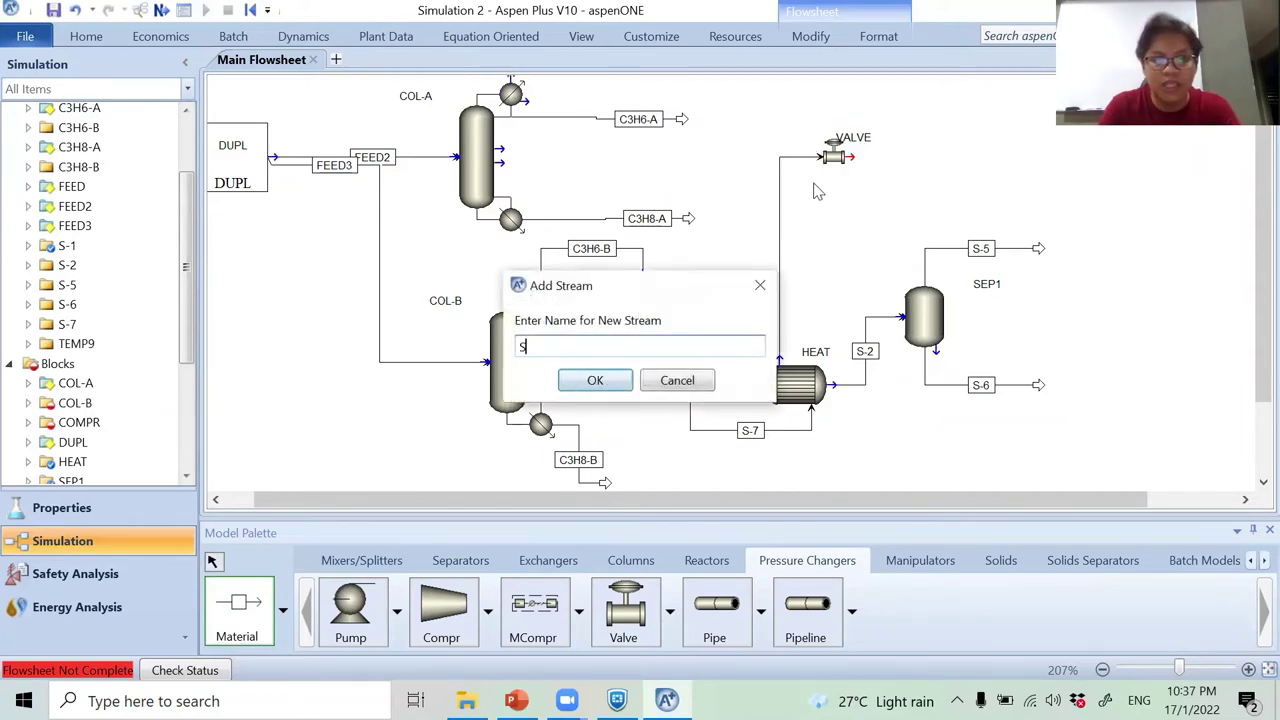
text(-8)
key(Return)
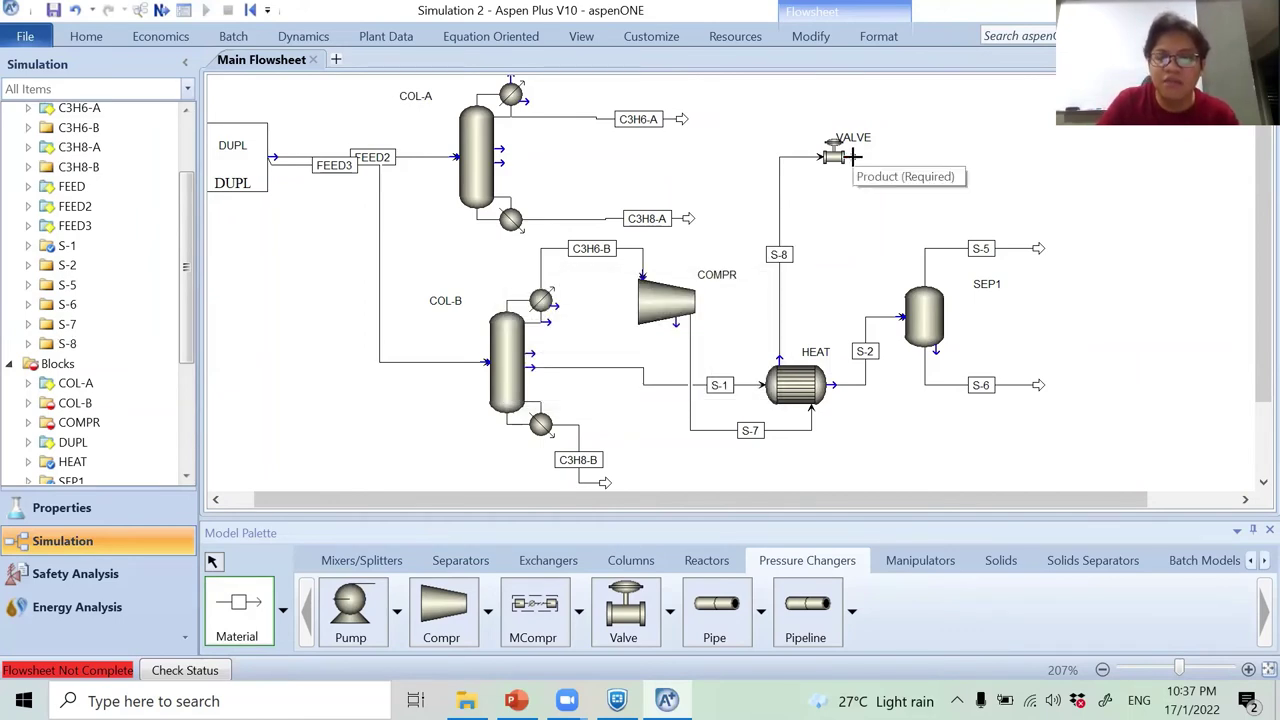
Add material stream S-9 as the product leaving VALVE, ending in the empty area to its right.
click(852, 157)
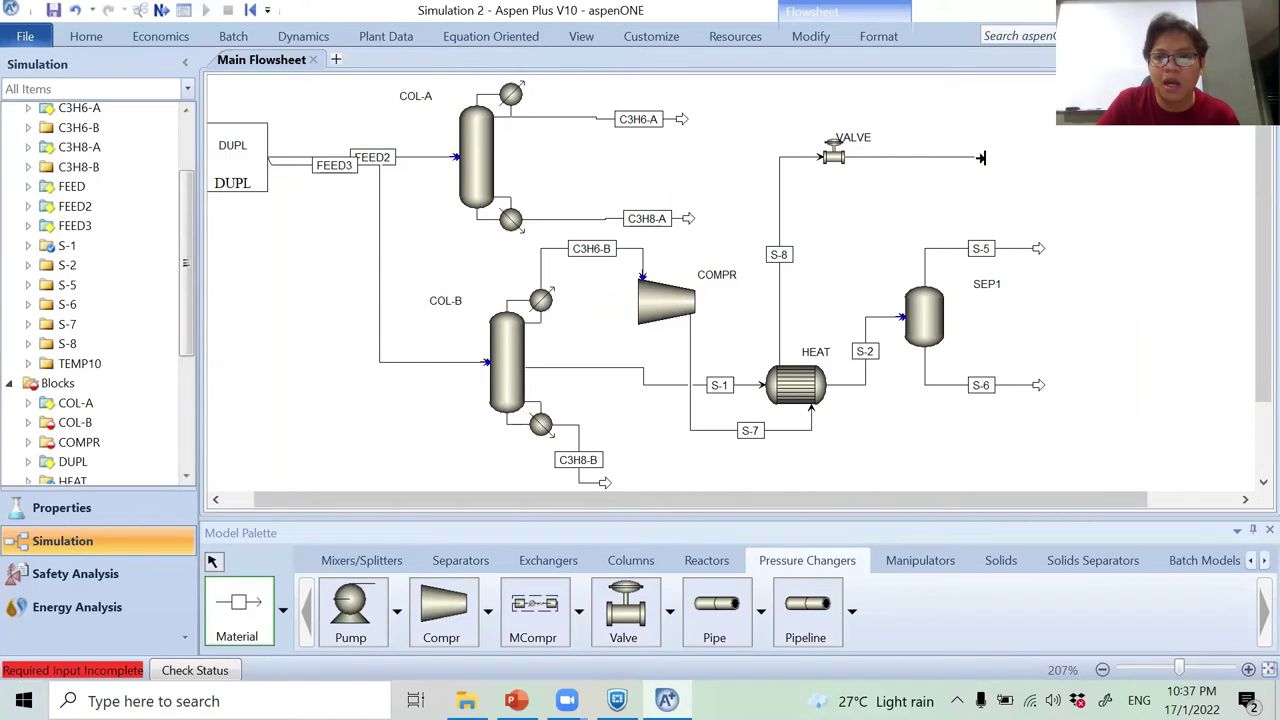
click(981, 157)
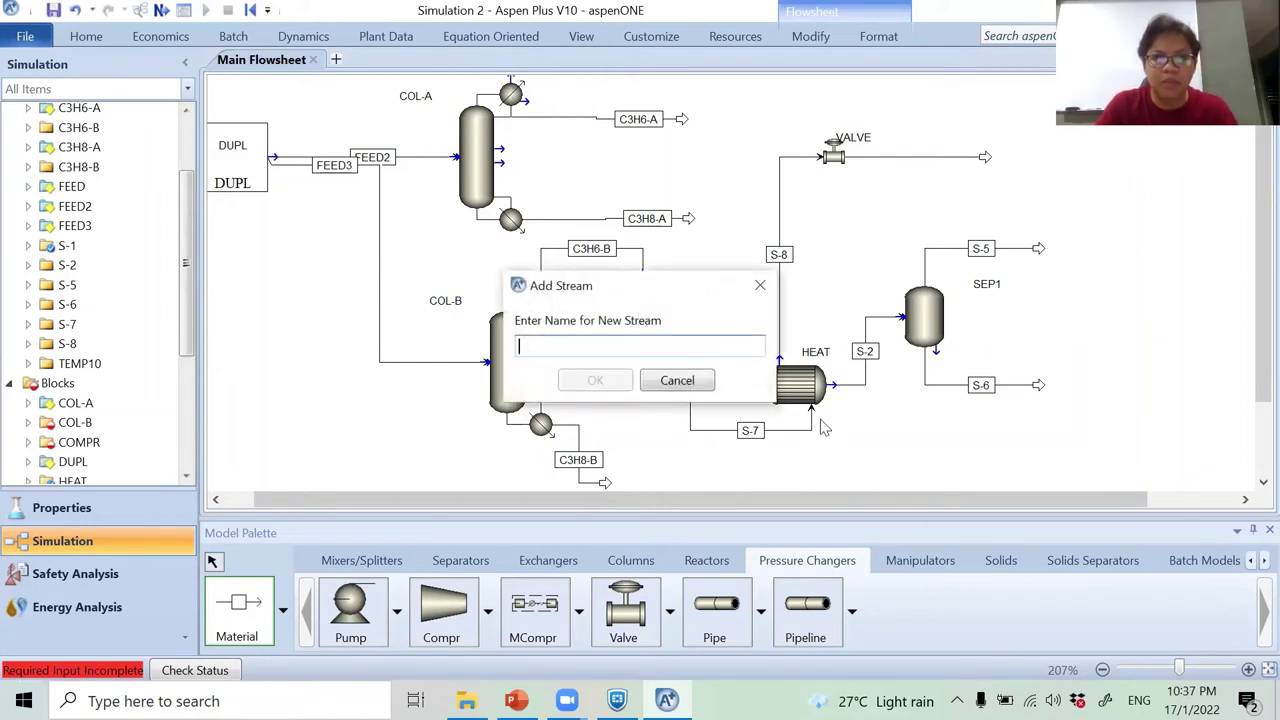
text(S-9)
key(Return)
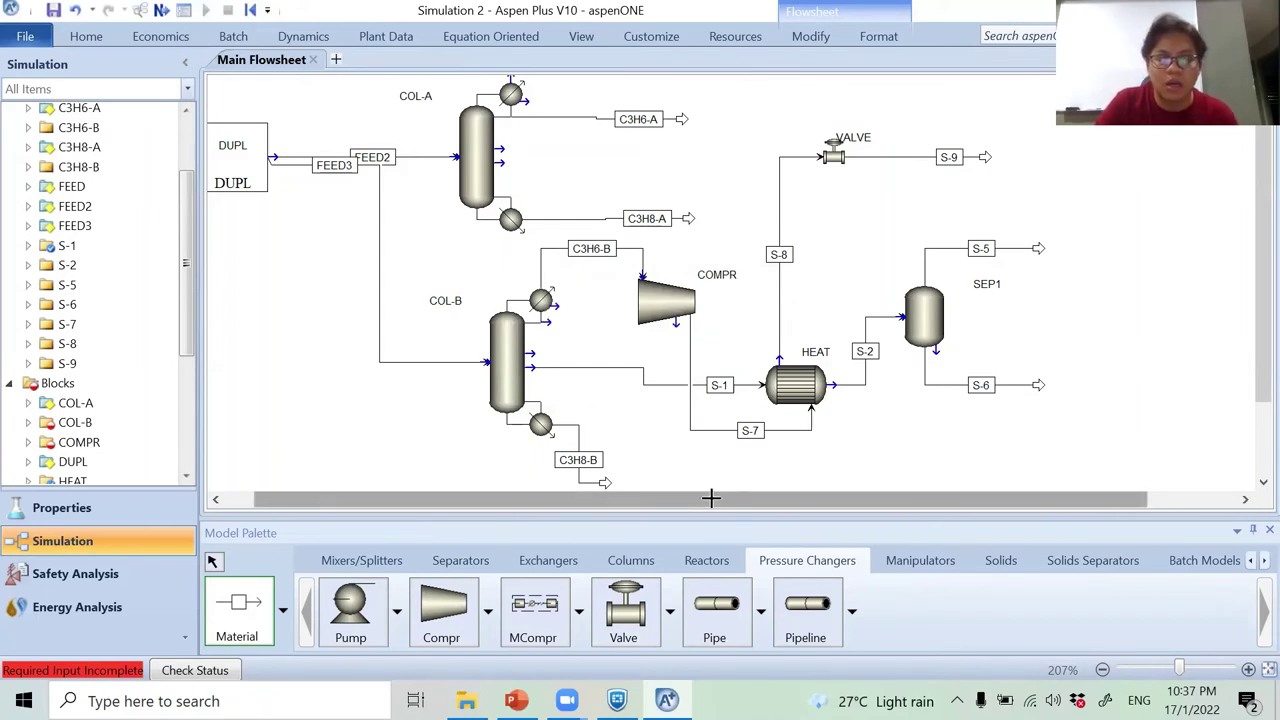
Add a Flash2 separator block named SEP2 just beyond the end of stream S-9.
drag(711, 497, 789, 497)
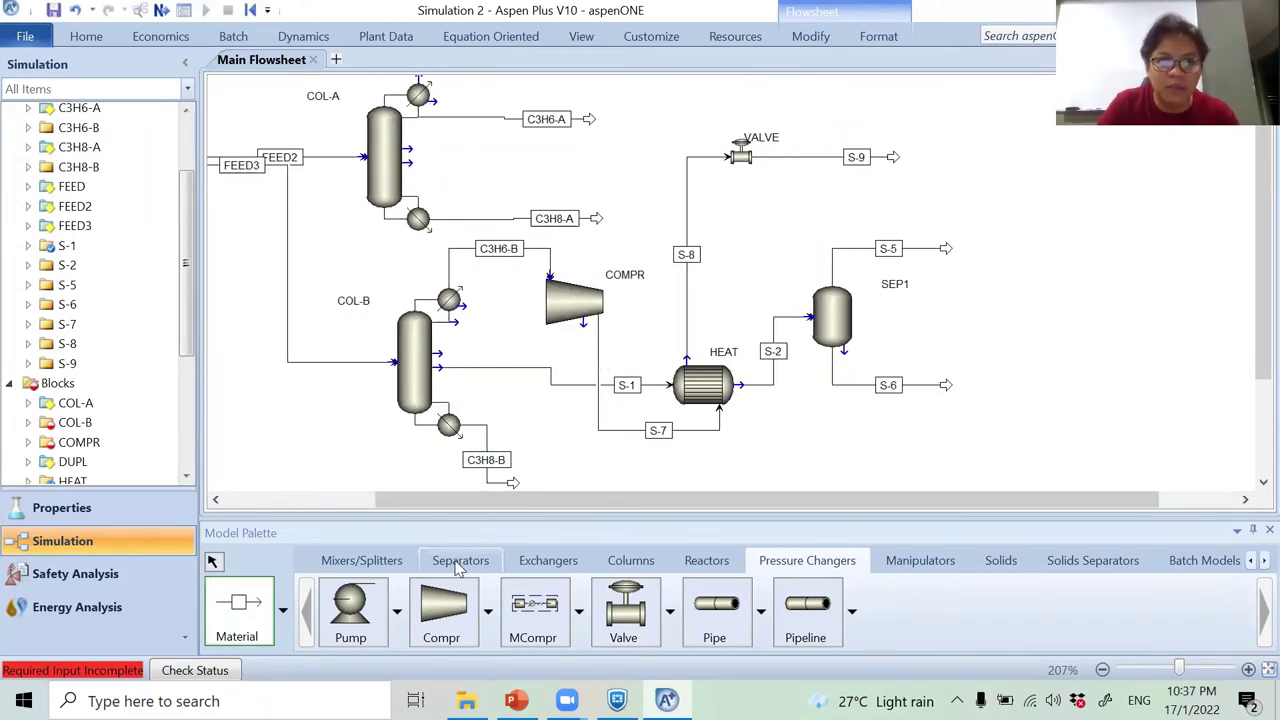
click(486, 566)
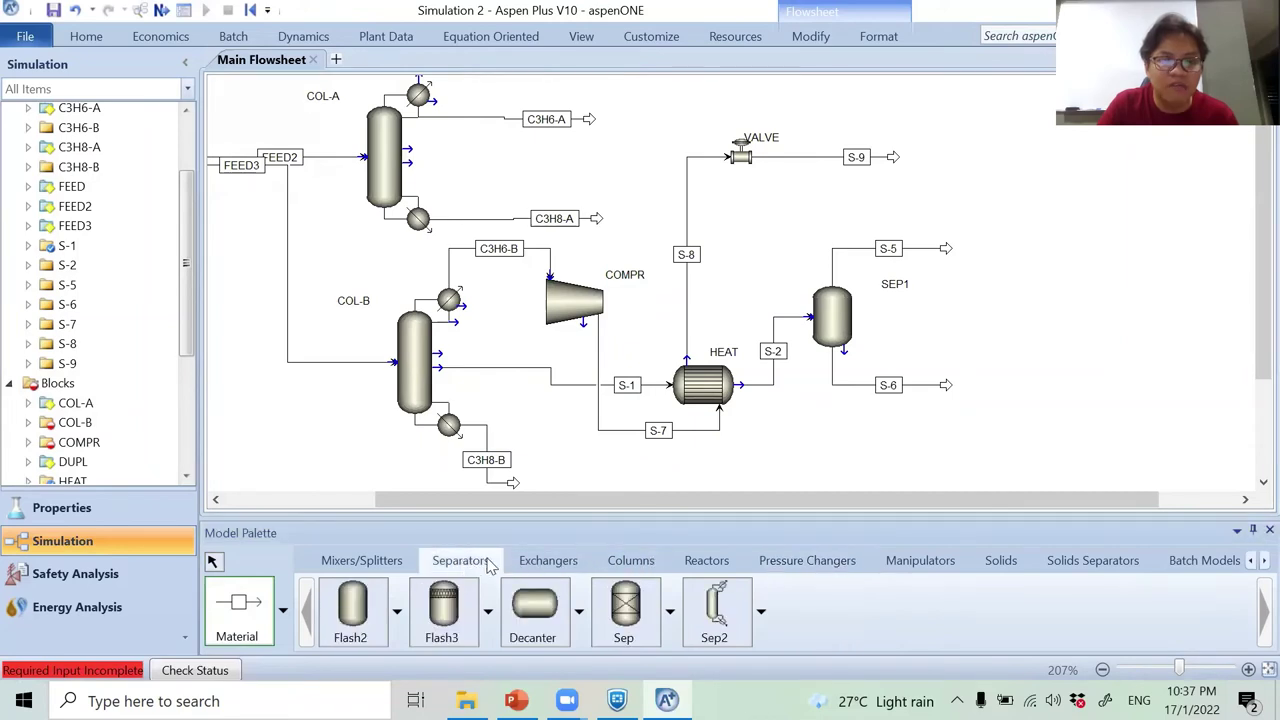
click(353, 612)
click(931, 156)
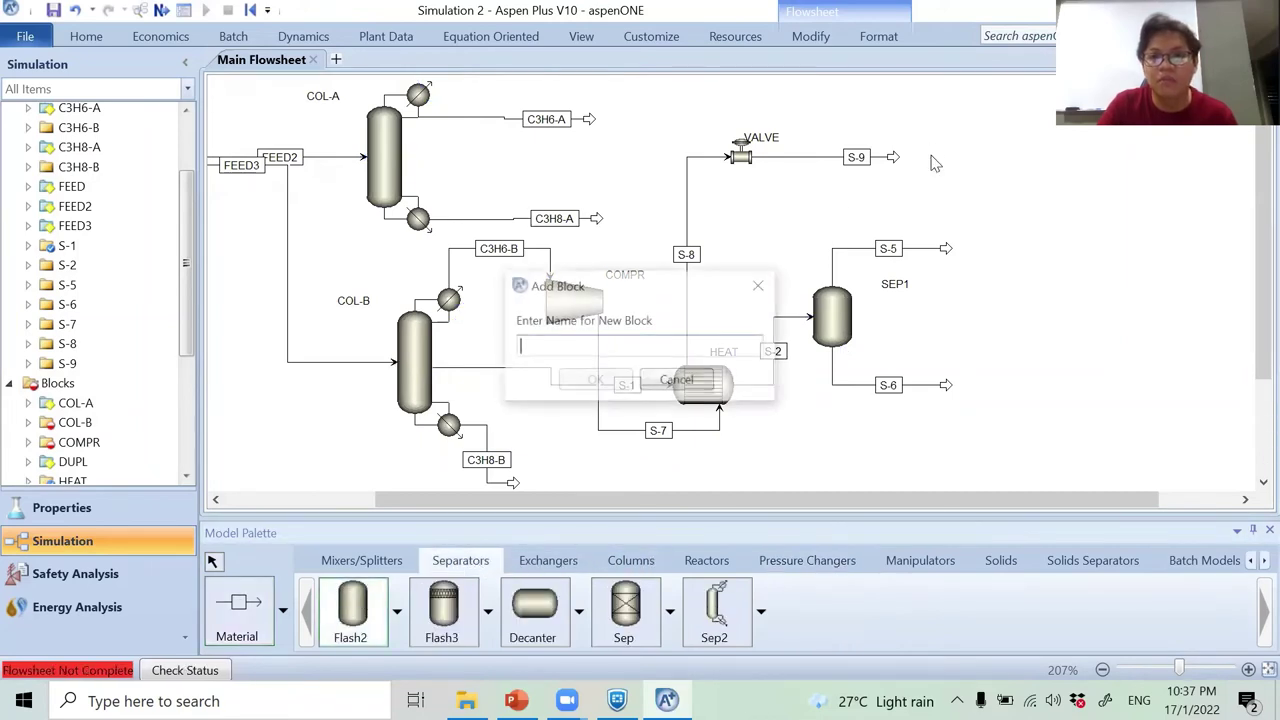
text(SEP2)
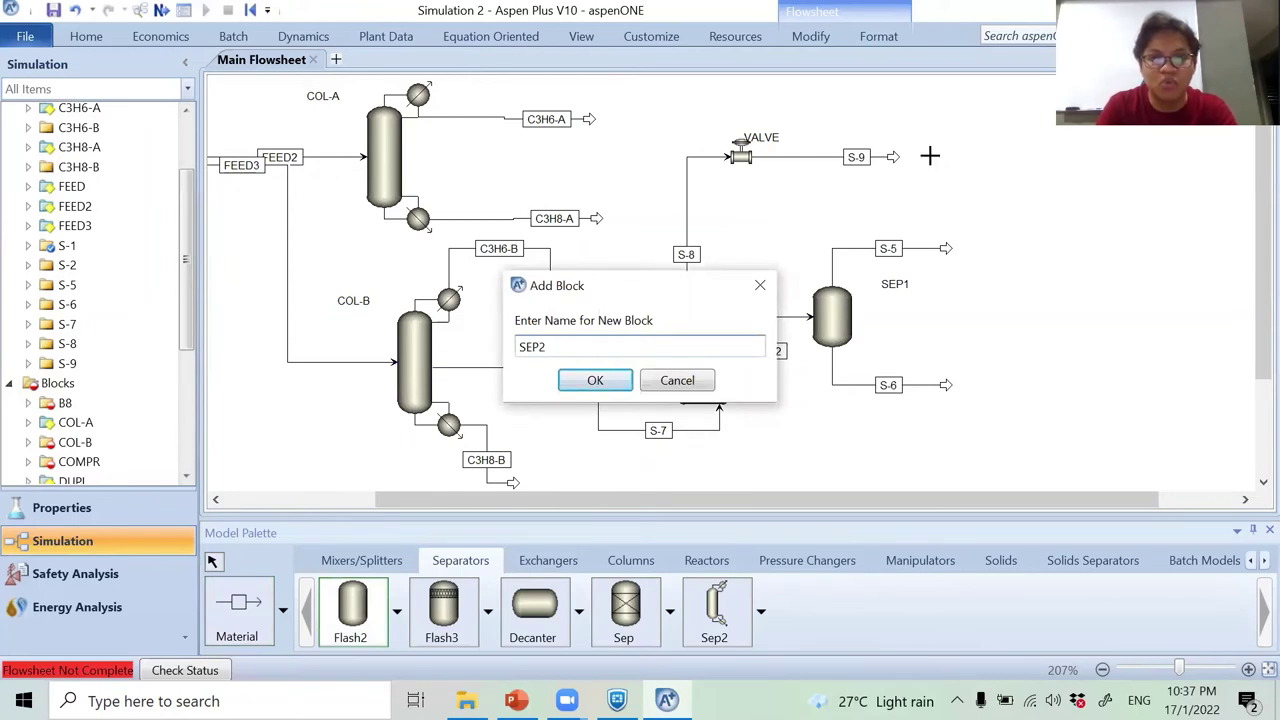
key(Return)
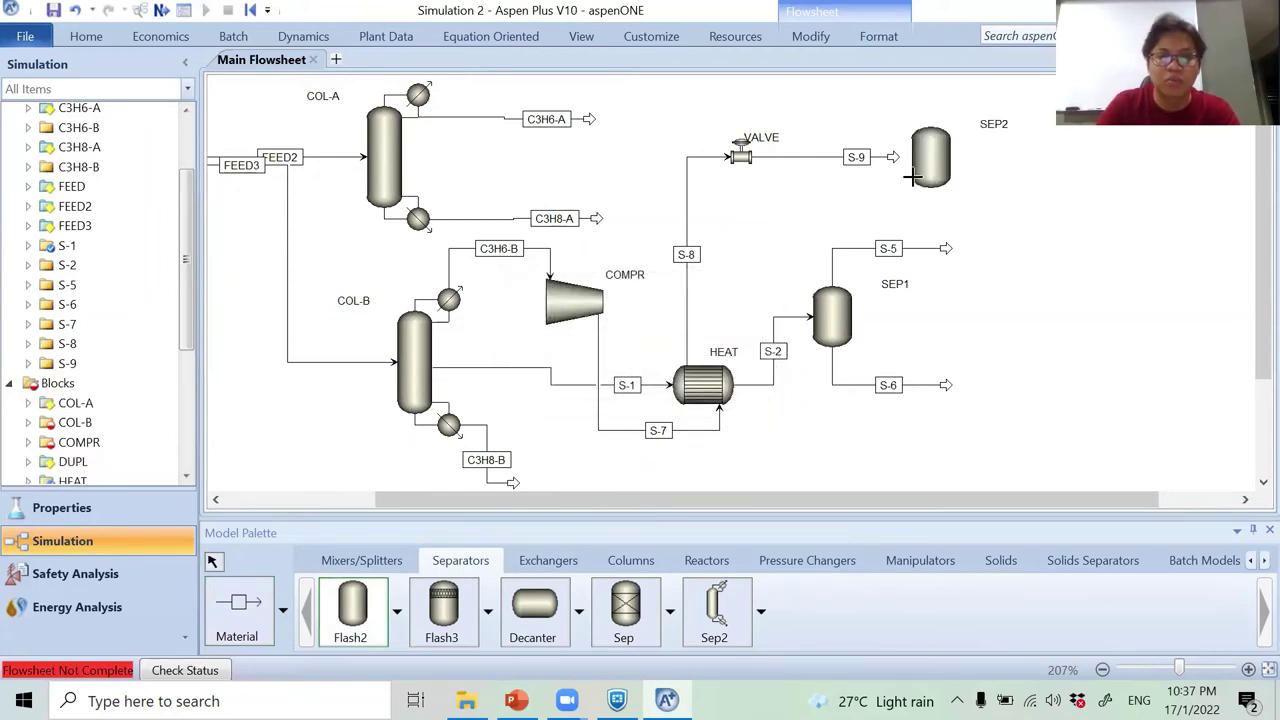
Reconnect the destination of stream S-9 to the feed inlet of SEP2.
drag(680, 507, 771, 503)
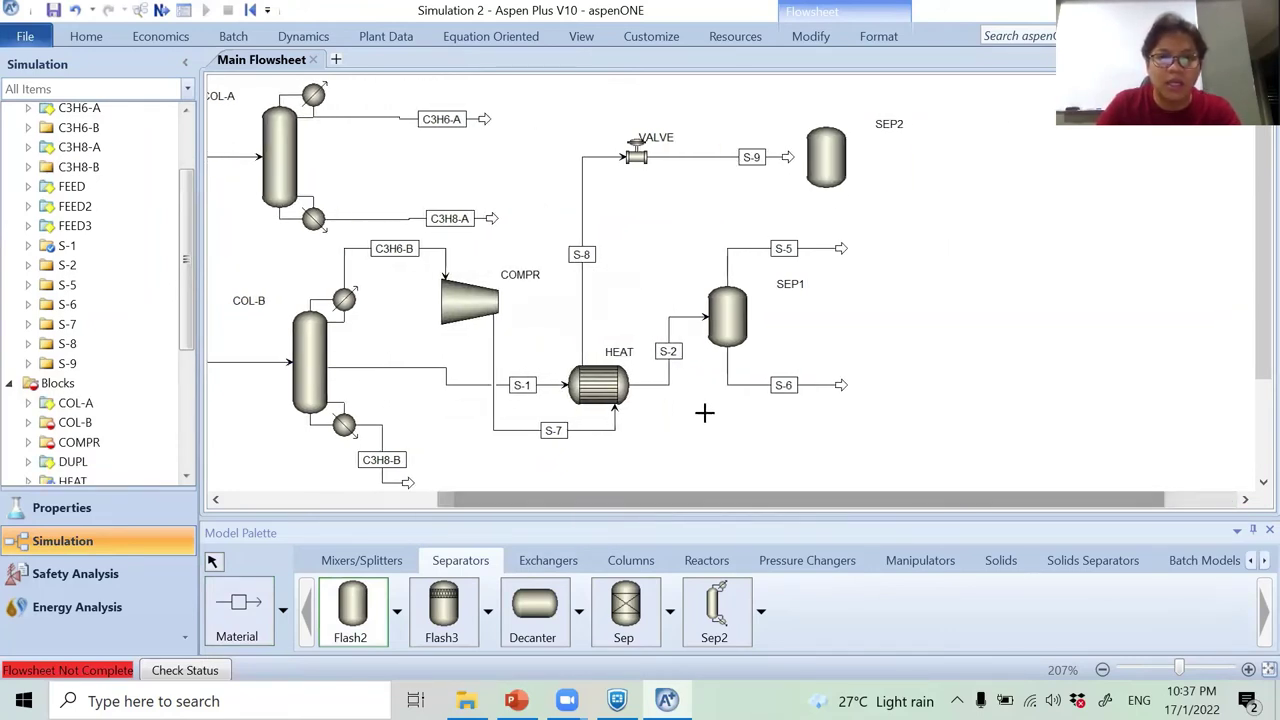
right_click(787, 160)
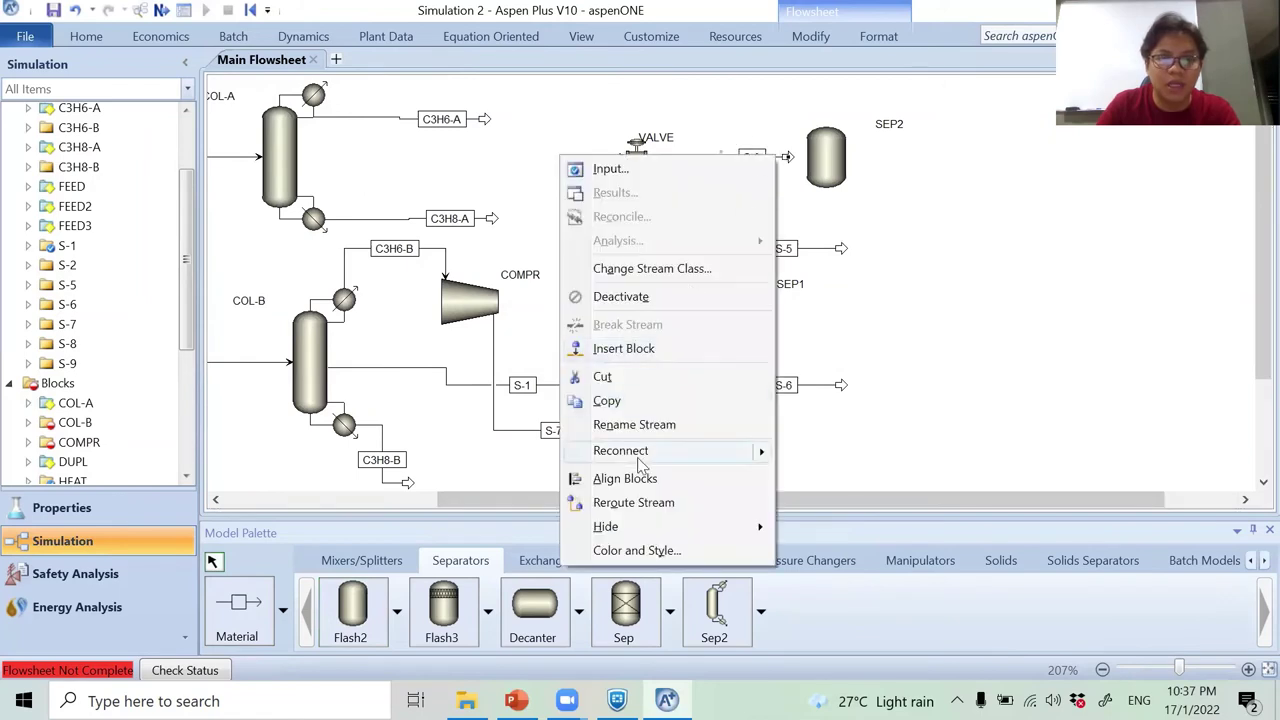
mouse_move(762, 451)
click(480, 451)
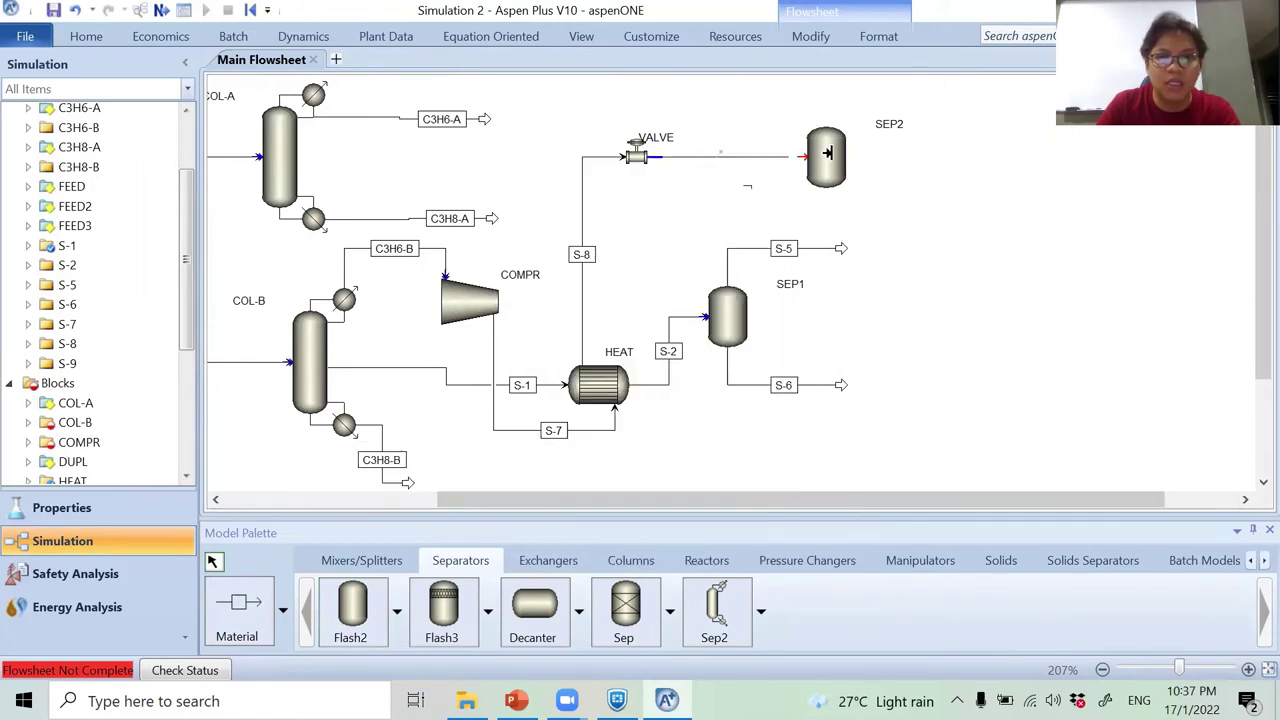
click(826, 155)
Add material stream S-10 from the vapor outlet at the top of SEP2.
click(242, 625)
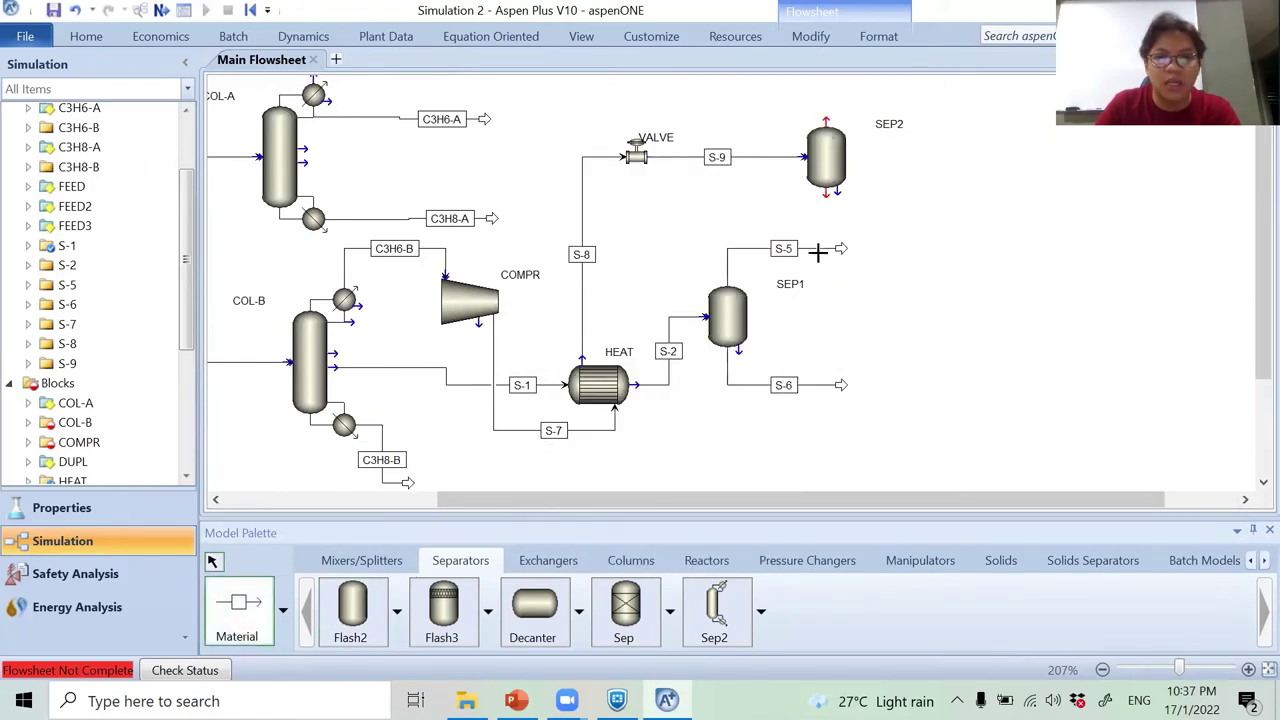
click(826, 128)
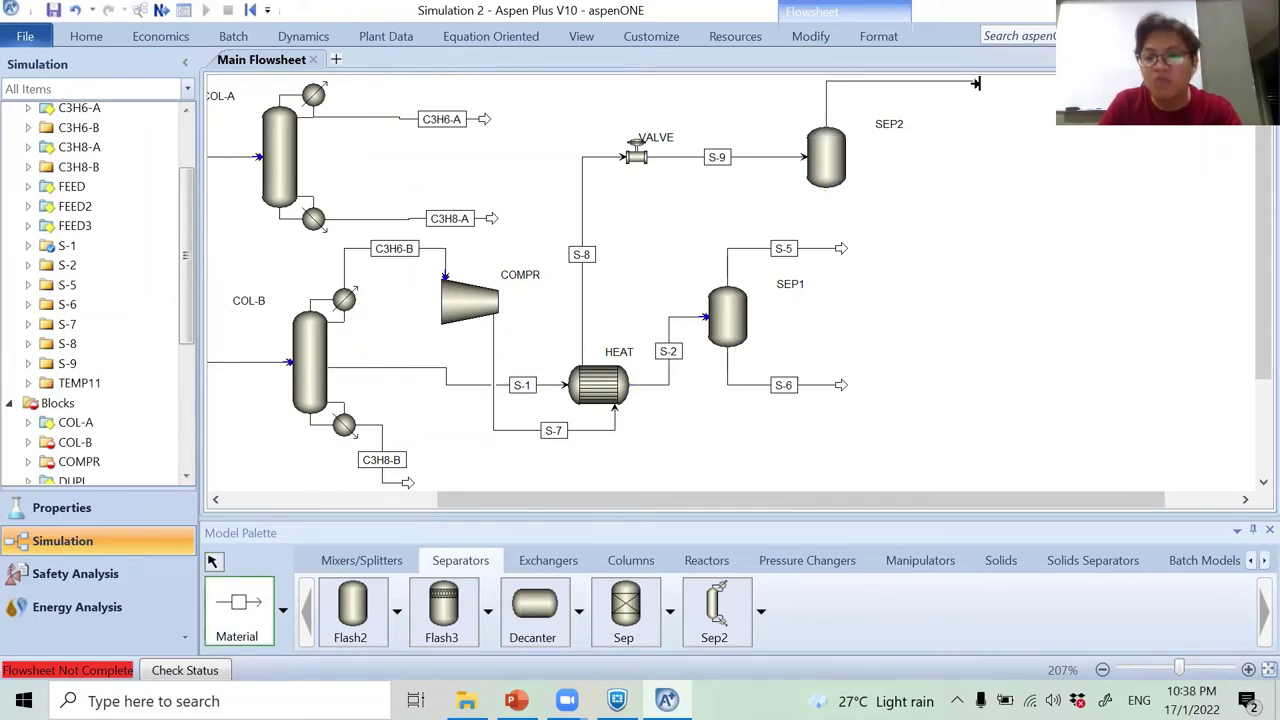
click(976, 84)
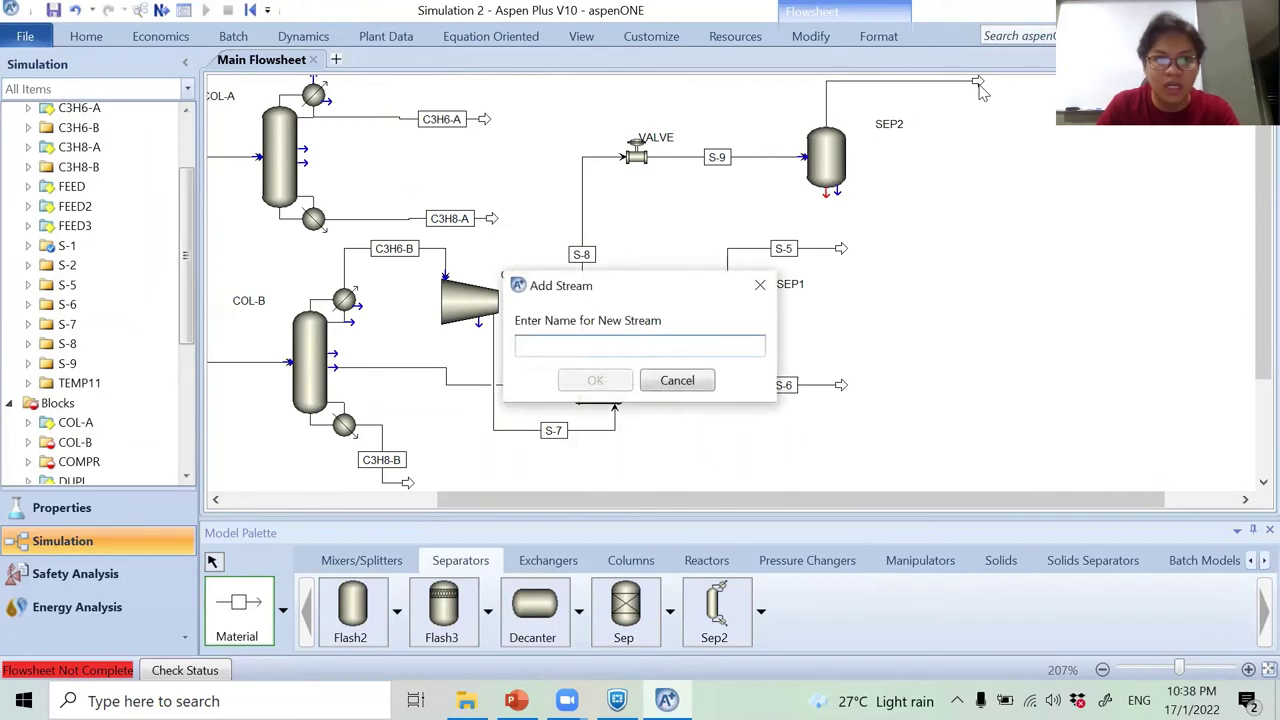
text(S-10)
key(Return)
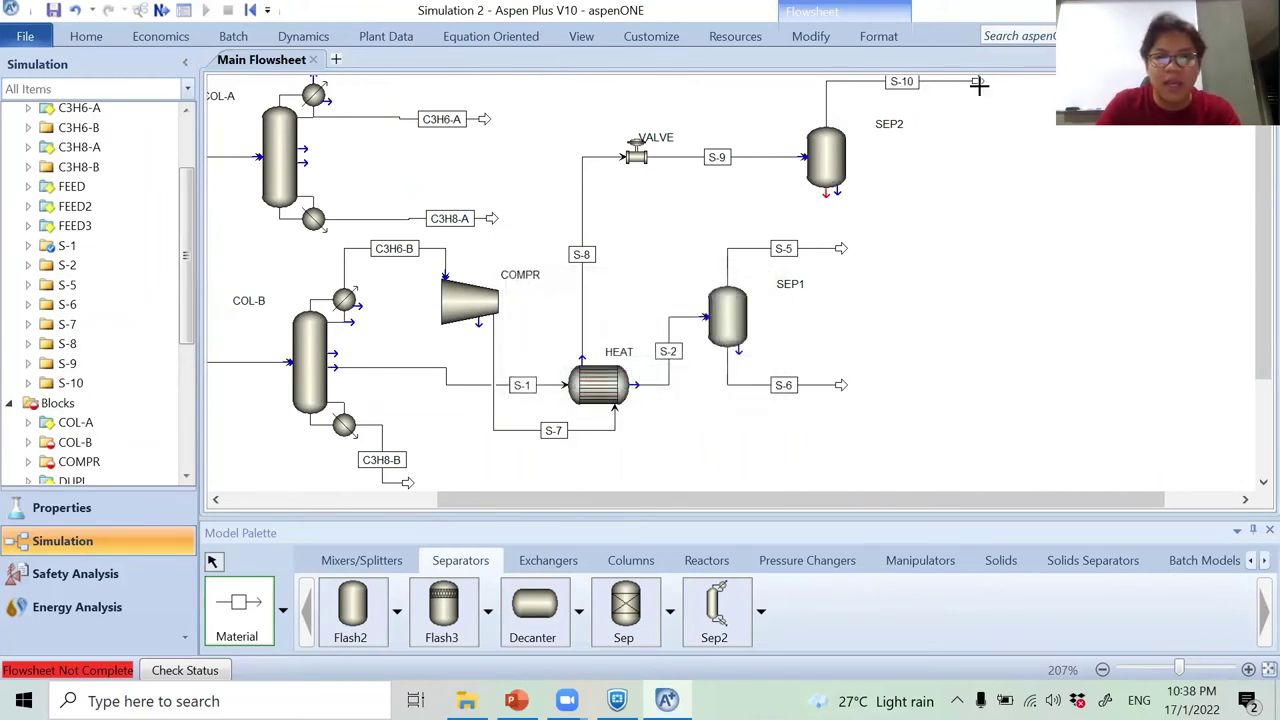
Add material stream S-11 from the liquid outlet at the bottom of SEP2.
click(826, 192)
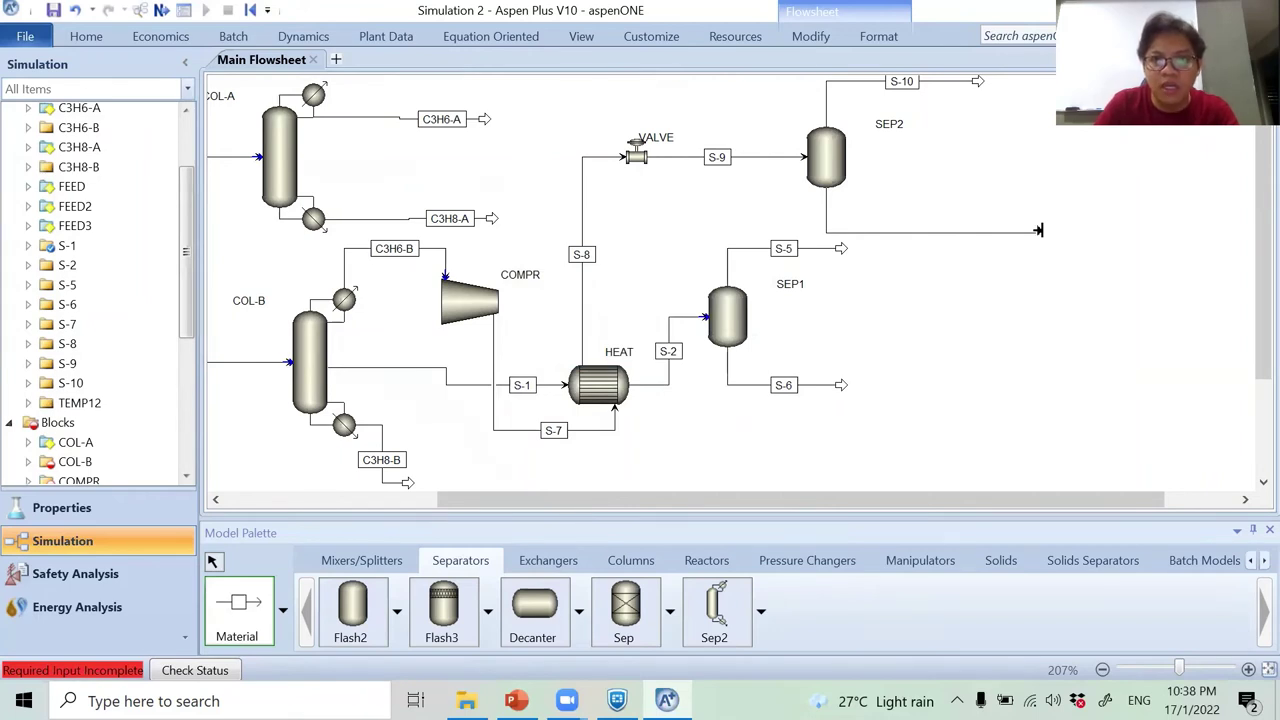
click(1044, 229)
text(S)
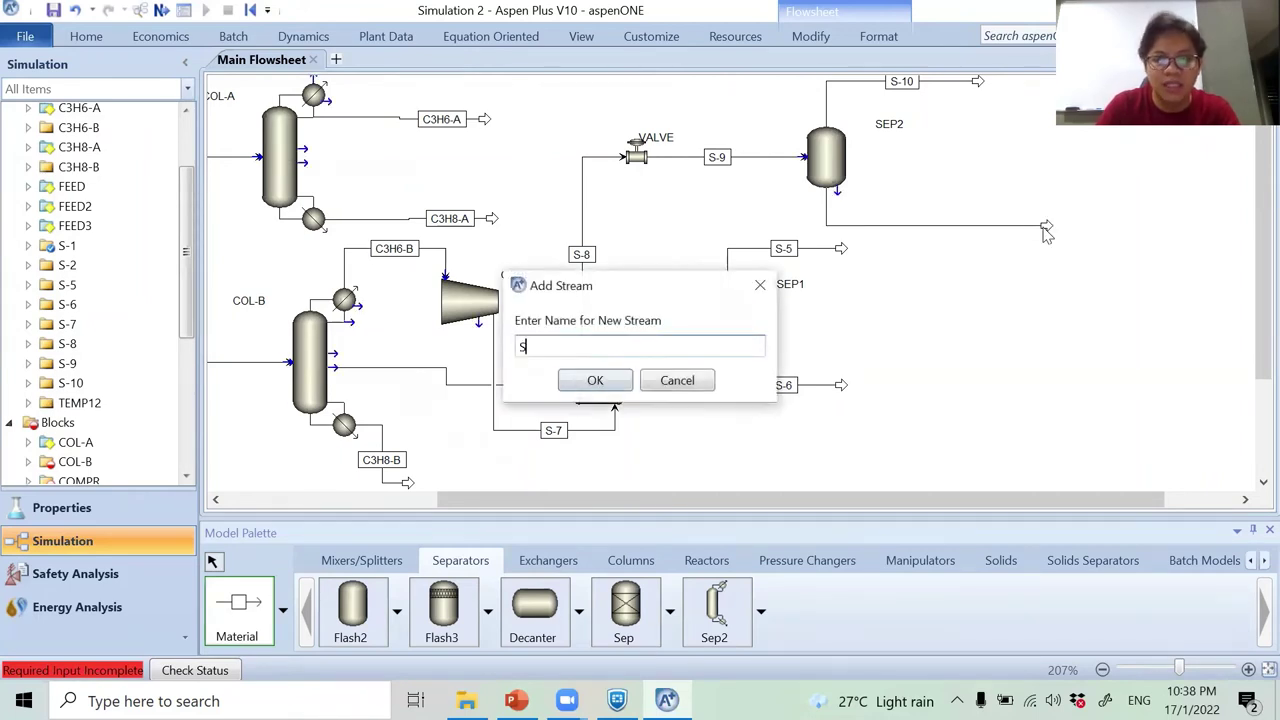
text(-11)
key(Return)
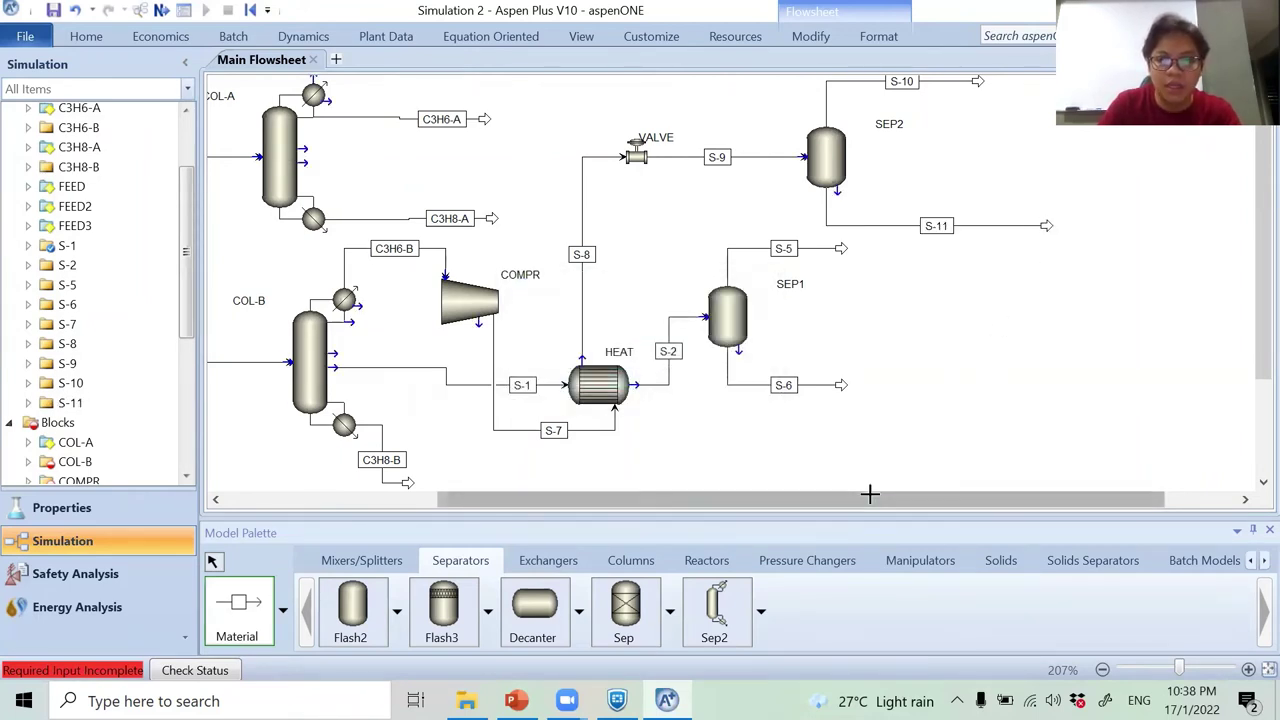
Add a Heater block named CONDENSE just beyond the end of stream S-10.
drag(910, 494, 979, 494)
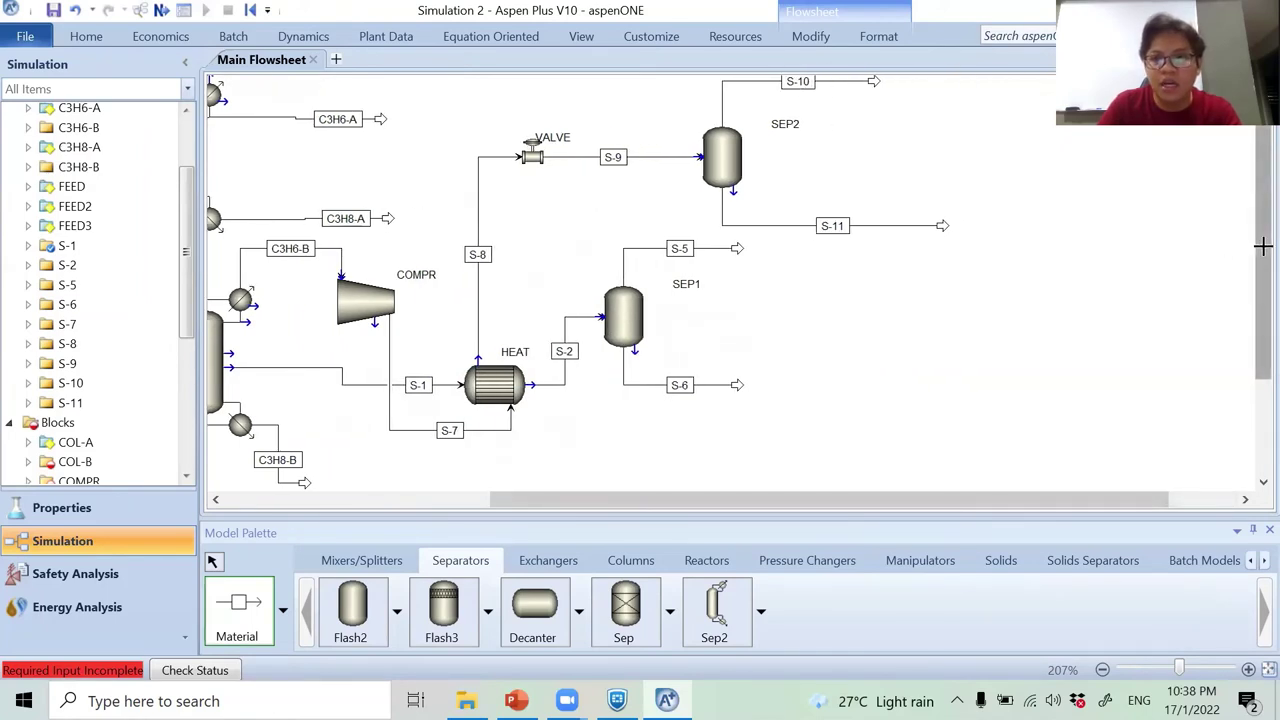
drag(1266, 243, 1263, 200)
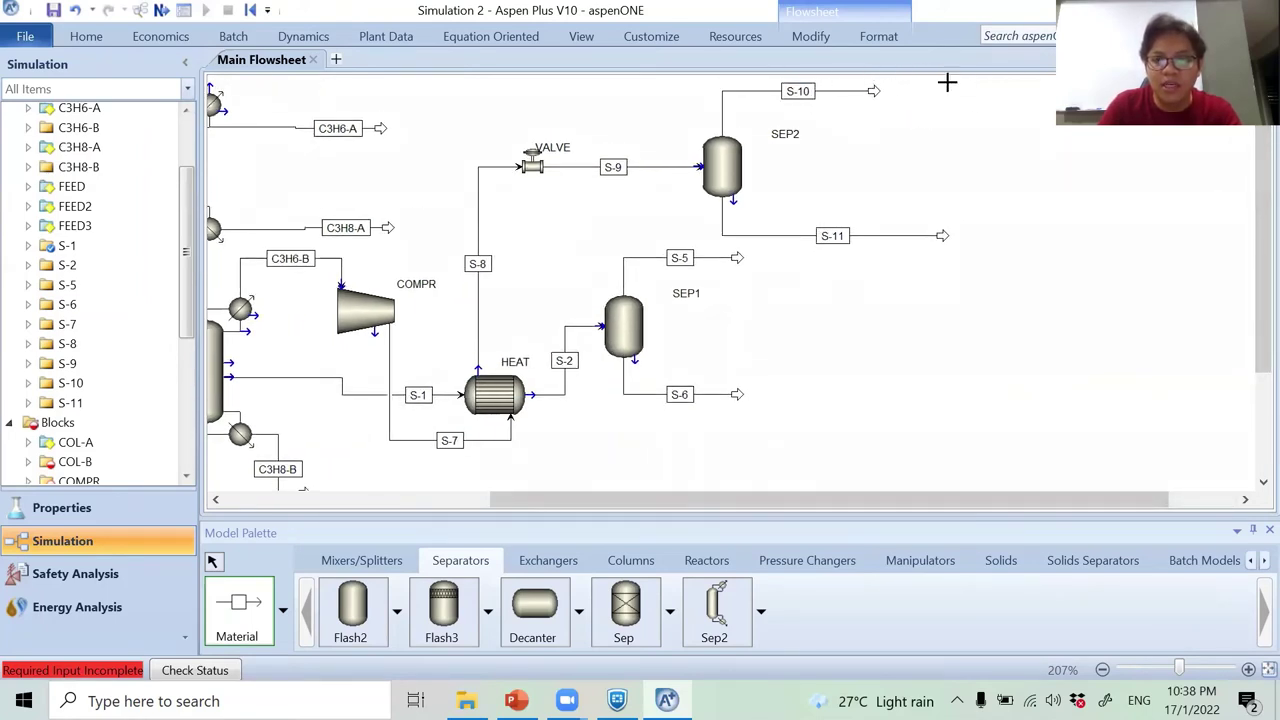
click(548, 560)
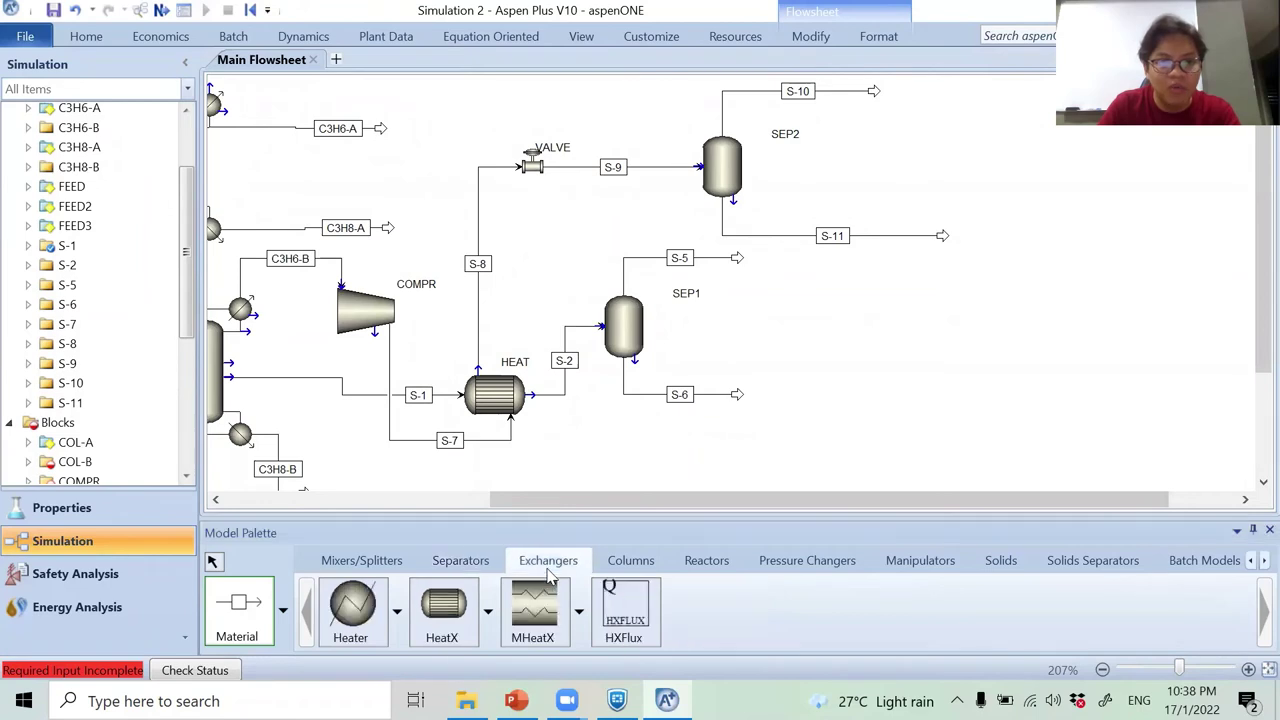
click(343, 612)
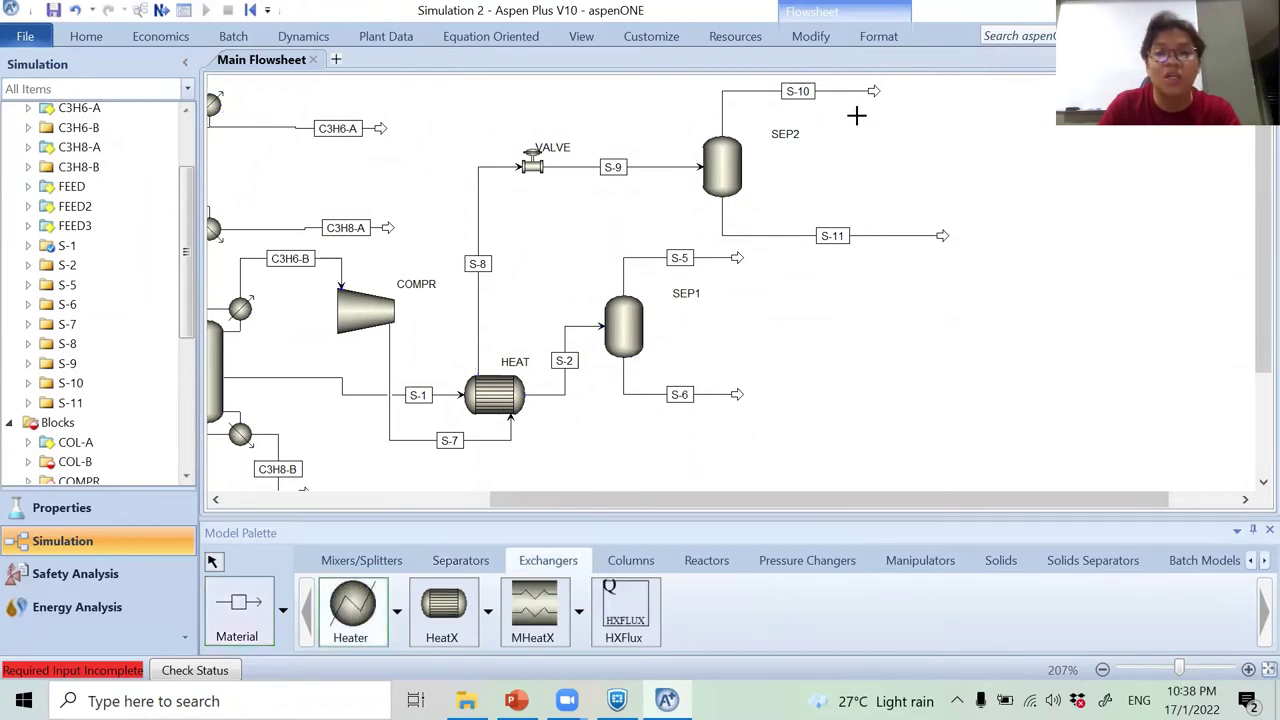
click(912, 91)
text(COOL)
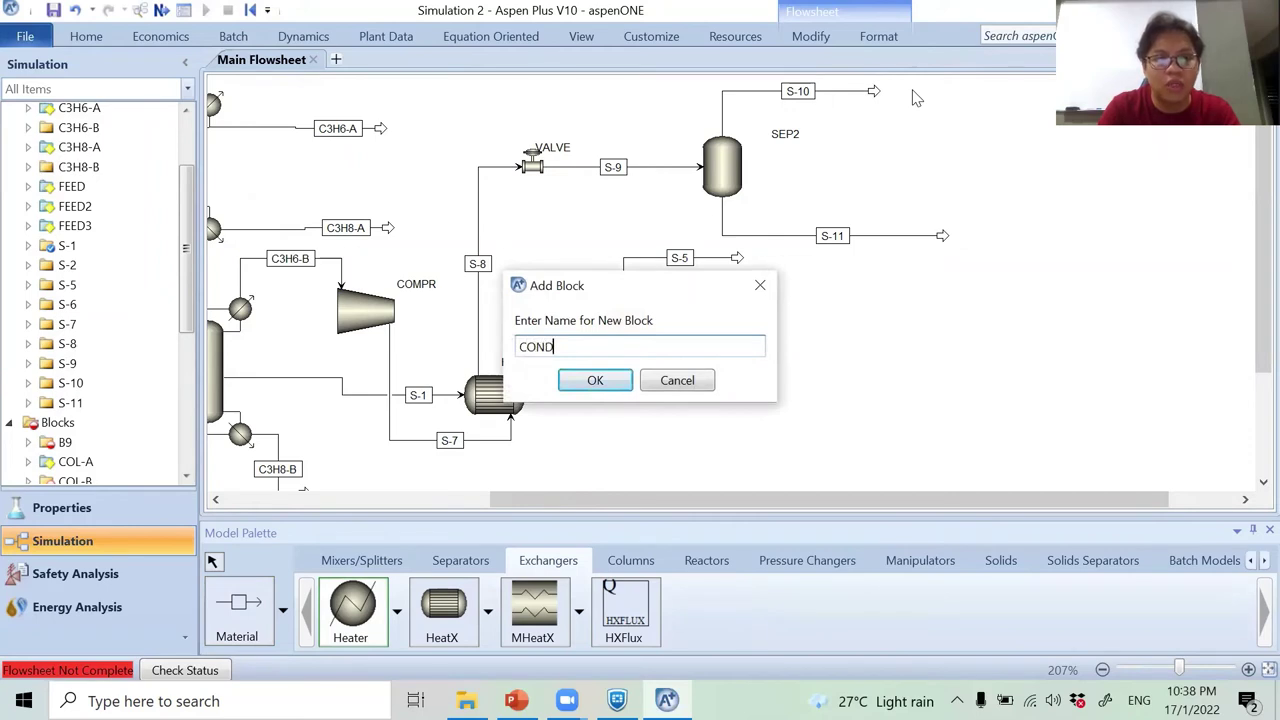
key(Return)
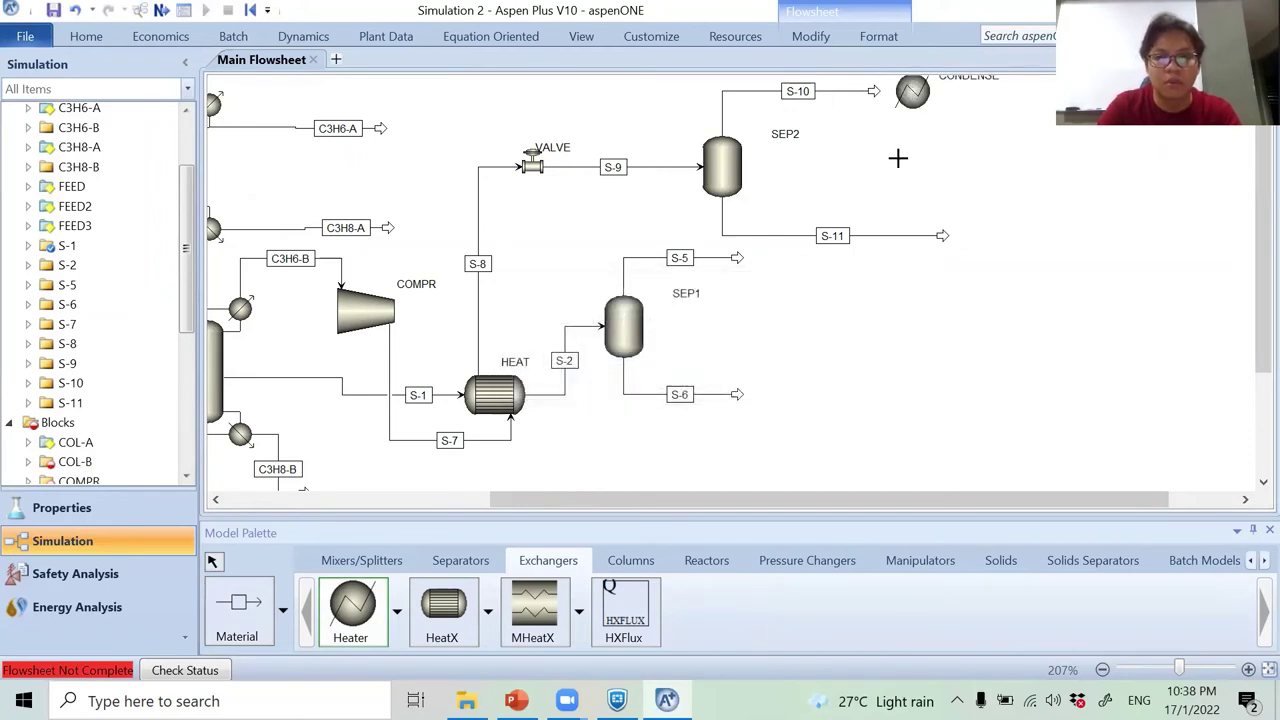
Add a Mixer block named MIX to the right of SEP2, beyond CONDENSE and the end of S-11.
click(361, 560)
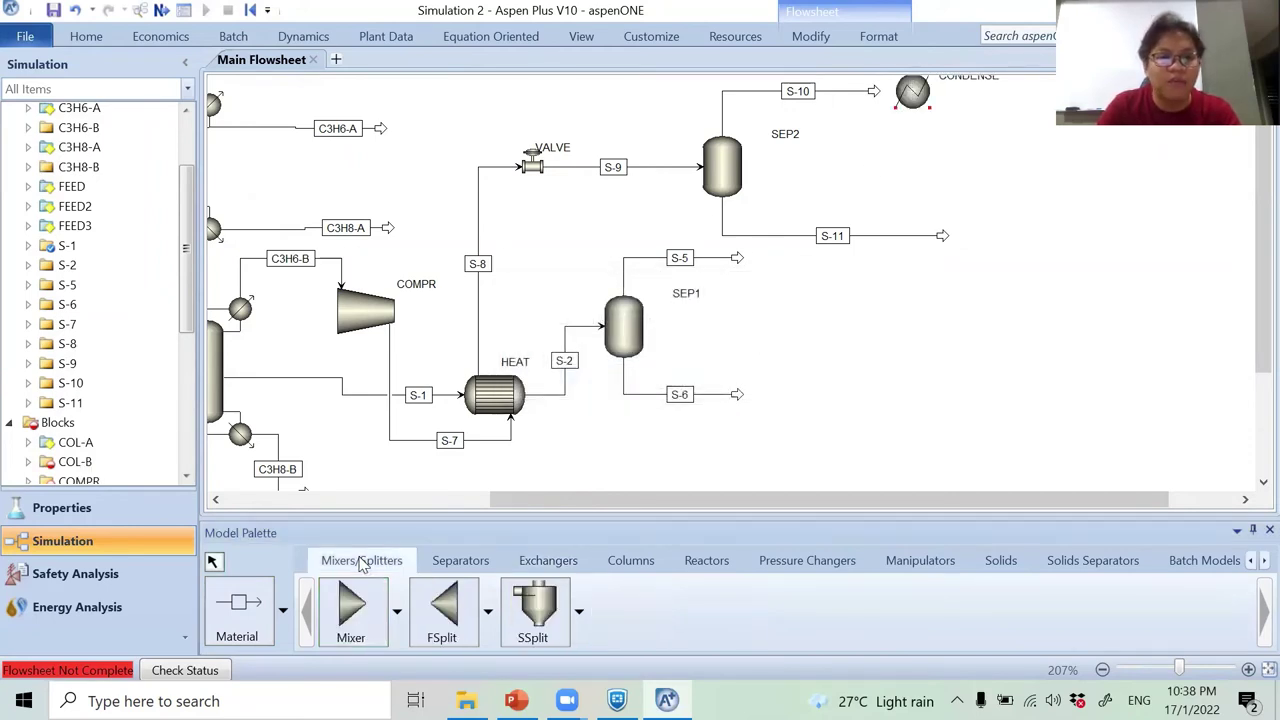
click(350, 620)
click(1049, 159)
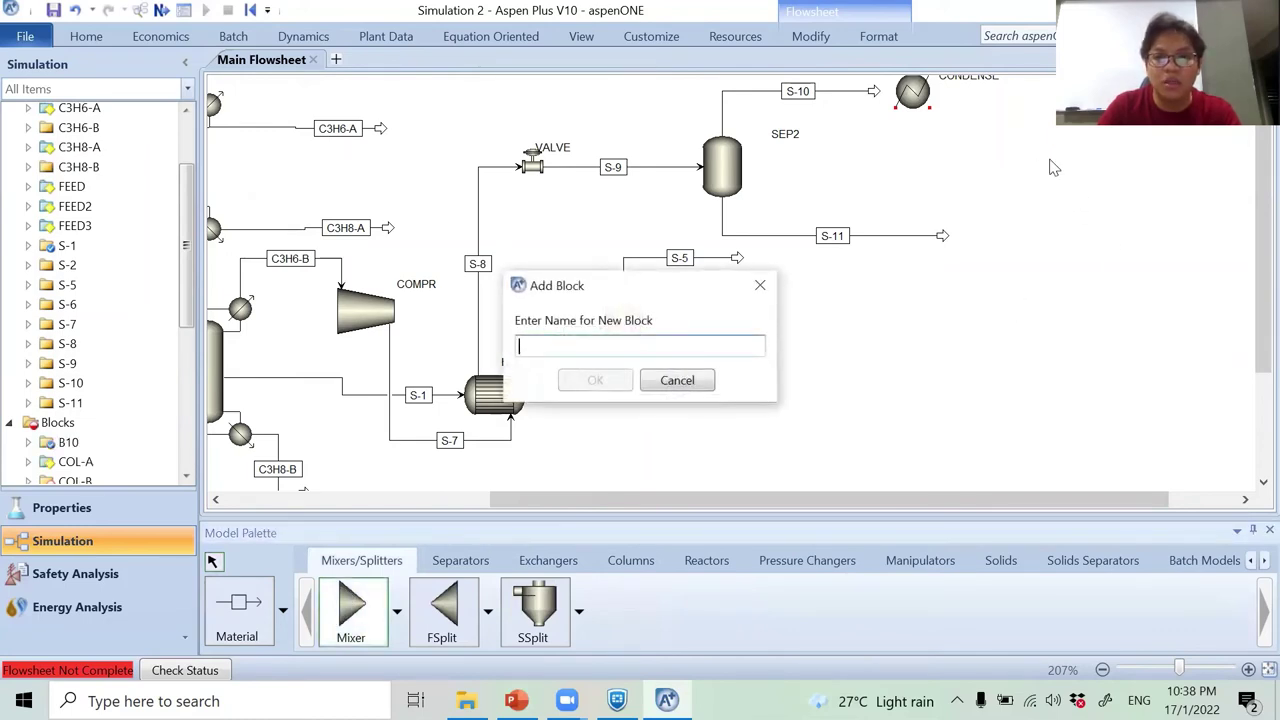
text(MIX)
key(Return)
right_click(1118, 276)
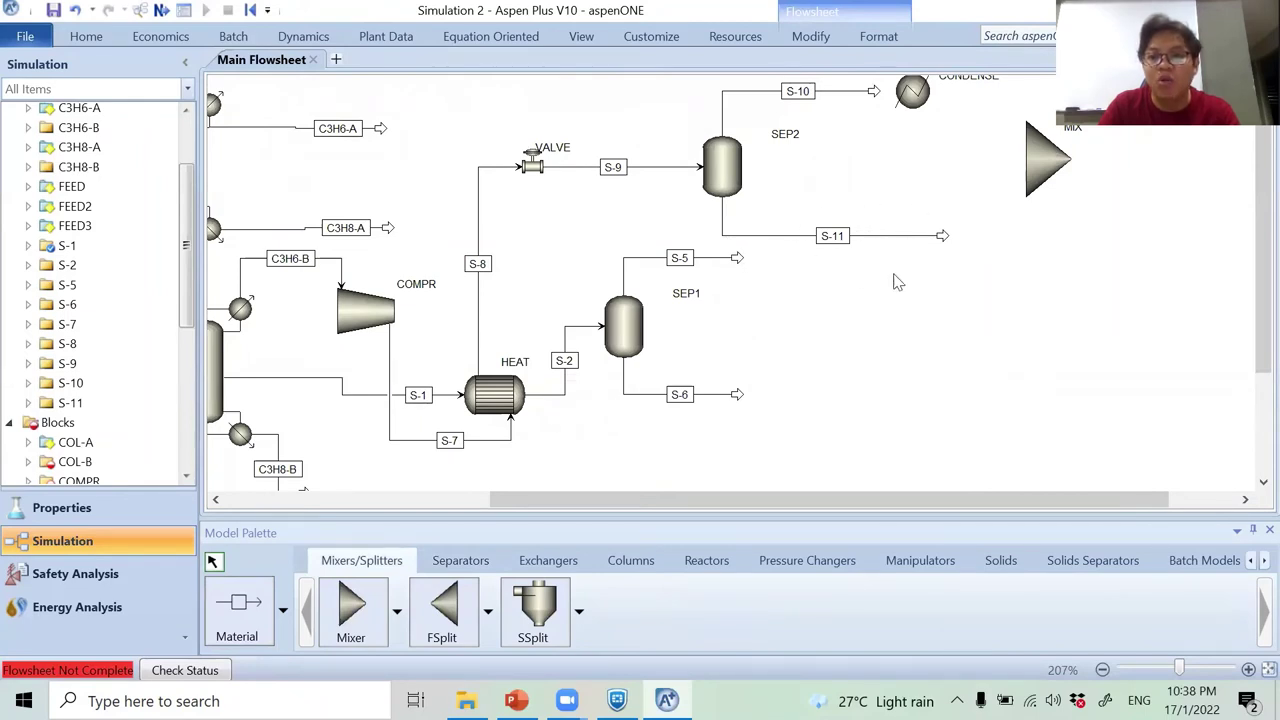
Add material stream S-13 from the outlet of the MIX block, ending to its right.
click(236, 608)
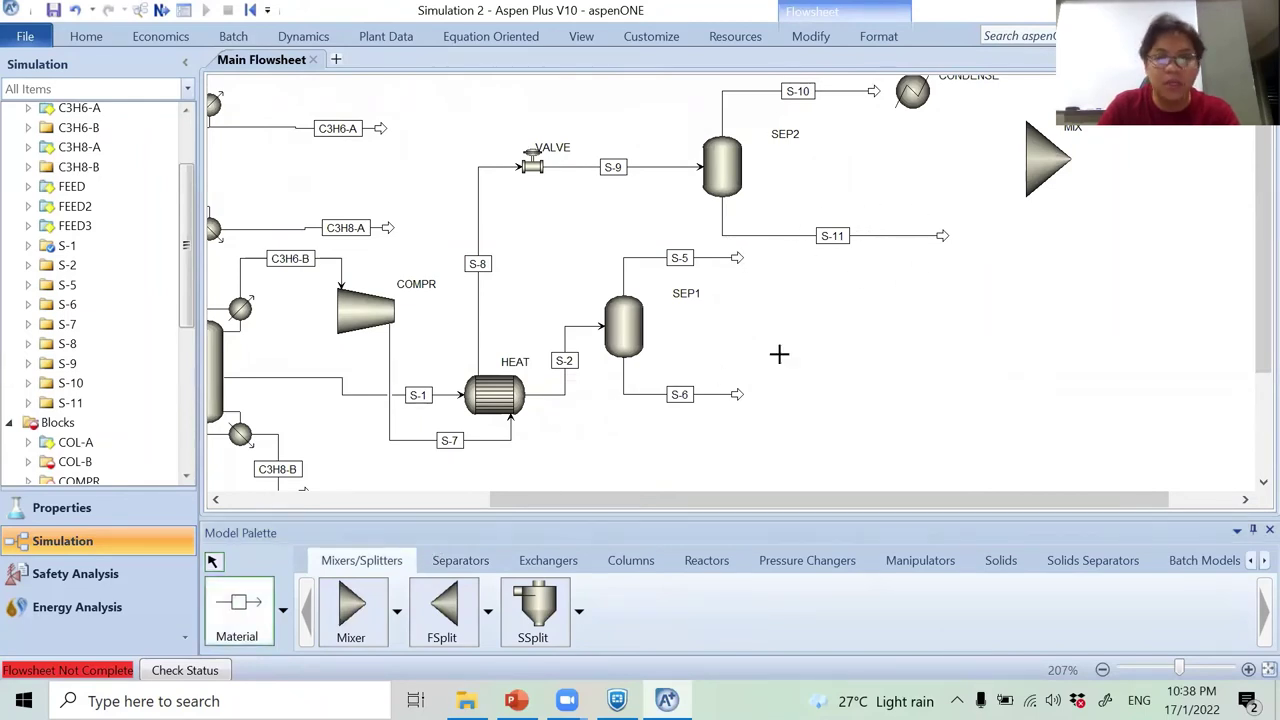
click(1073, 157)
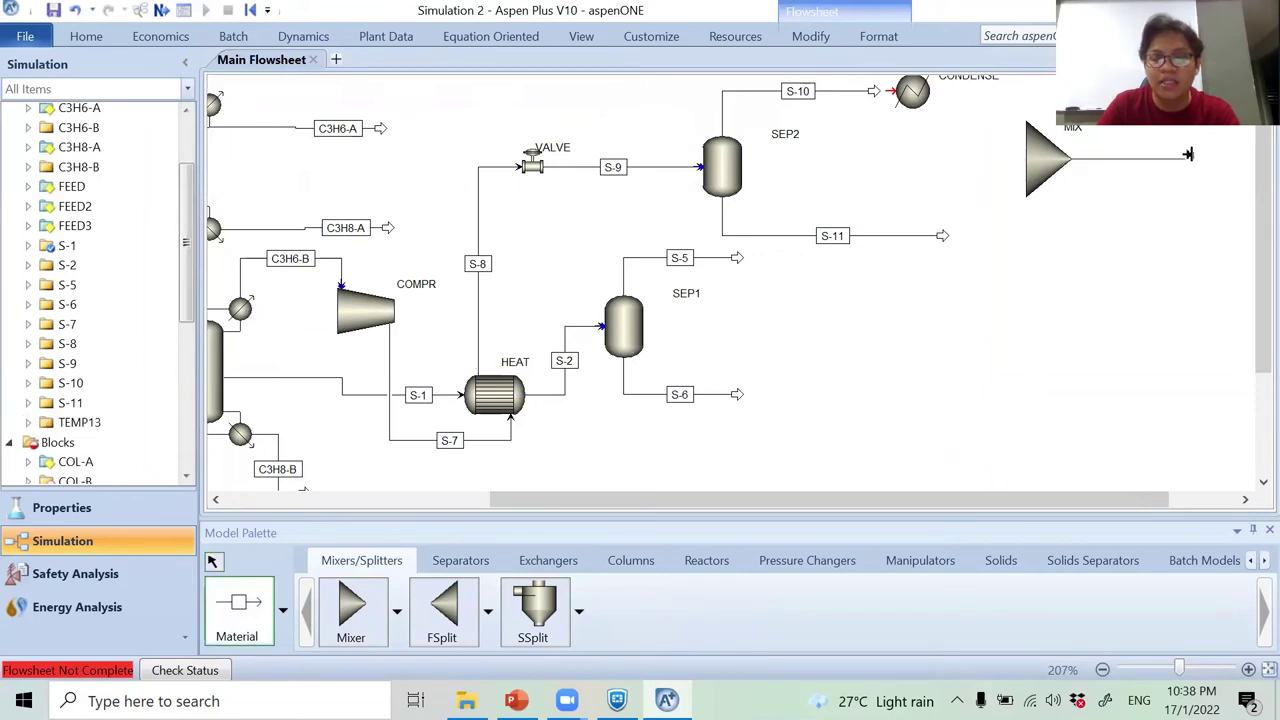
click(1190, 154)
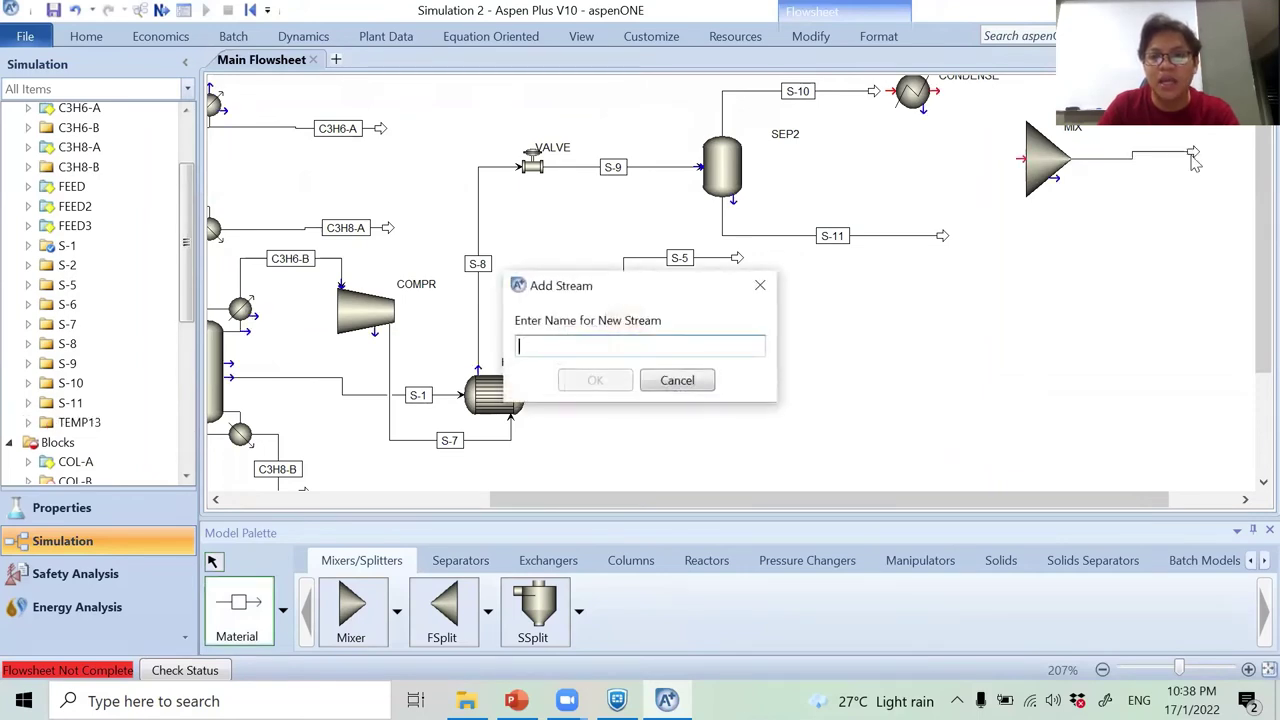
text(S-13)
key(Return)
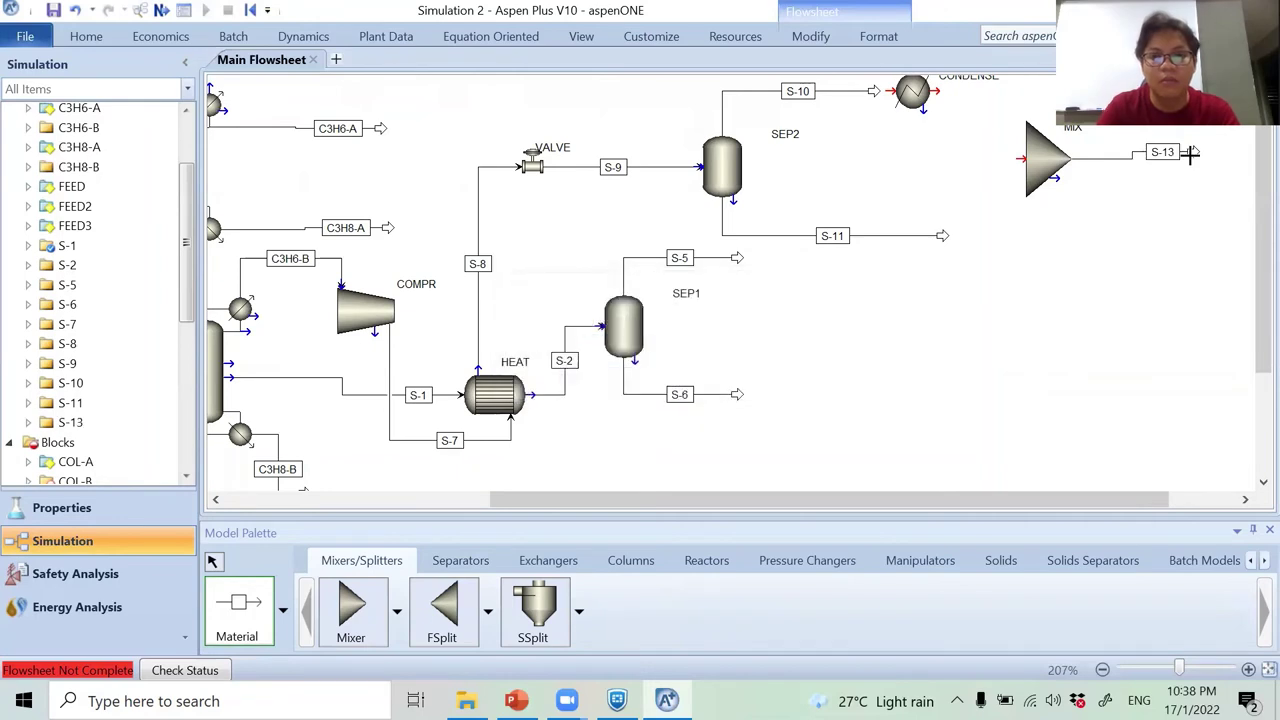
Add material stream S-12 from the outlet of CONDENSE to the inlet of MIX.
click(937, 89)
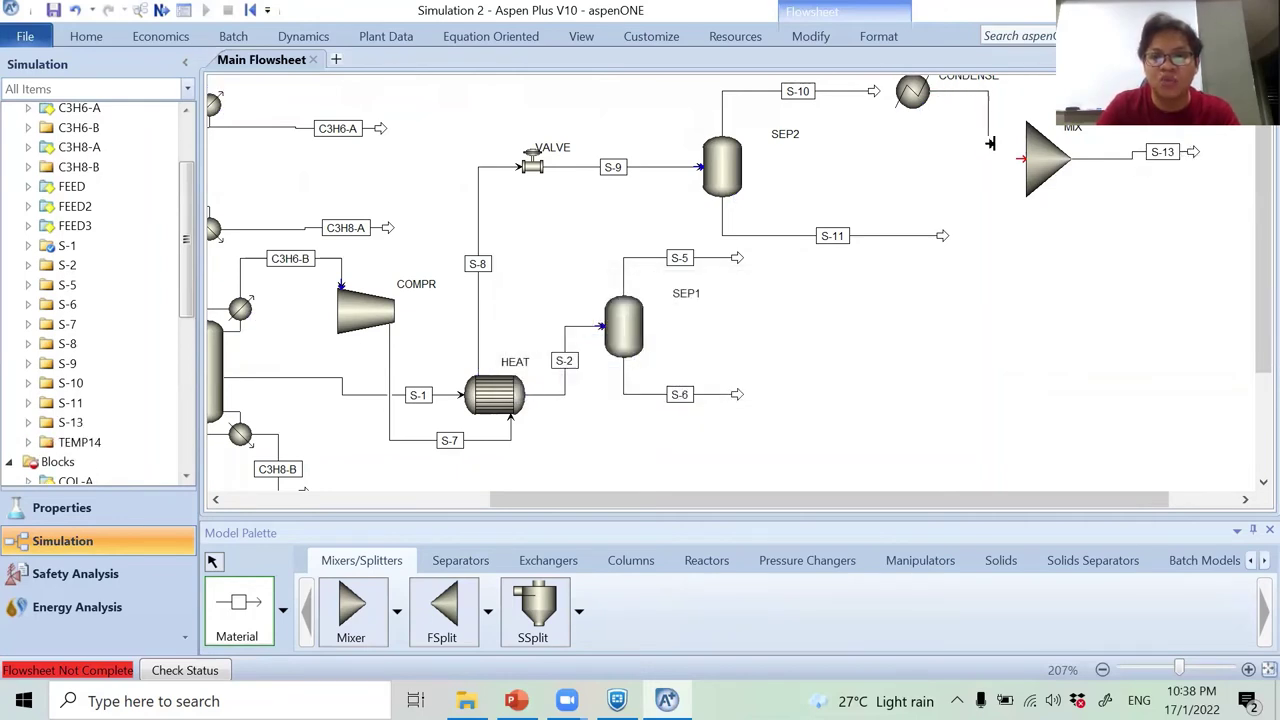
click(1020, 158)
text(S-12)
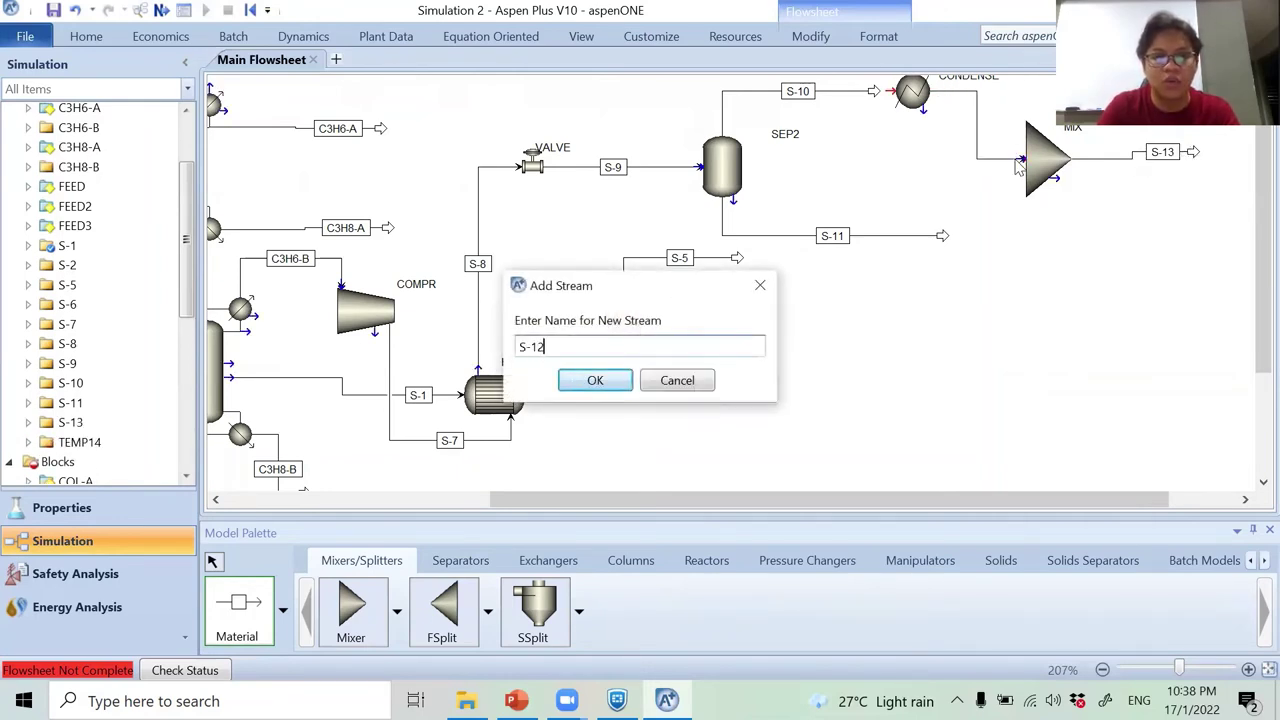
key(Return)
Reconnect the destination of stream S-11 to the inlet of MIX.
right_click(935, 238)
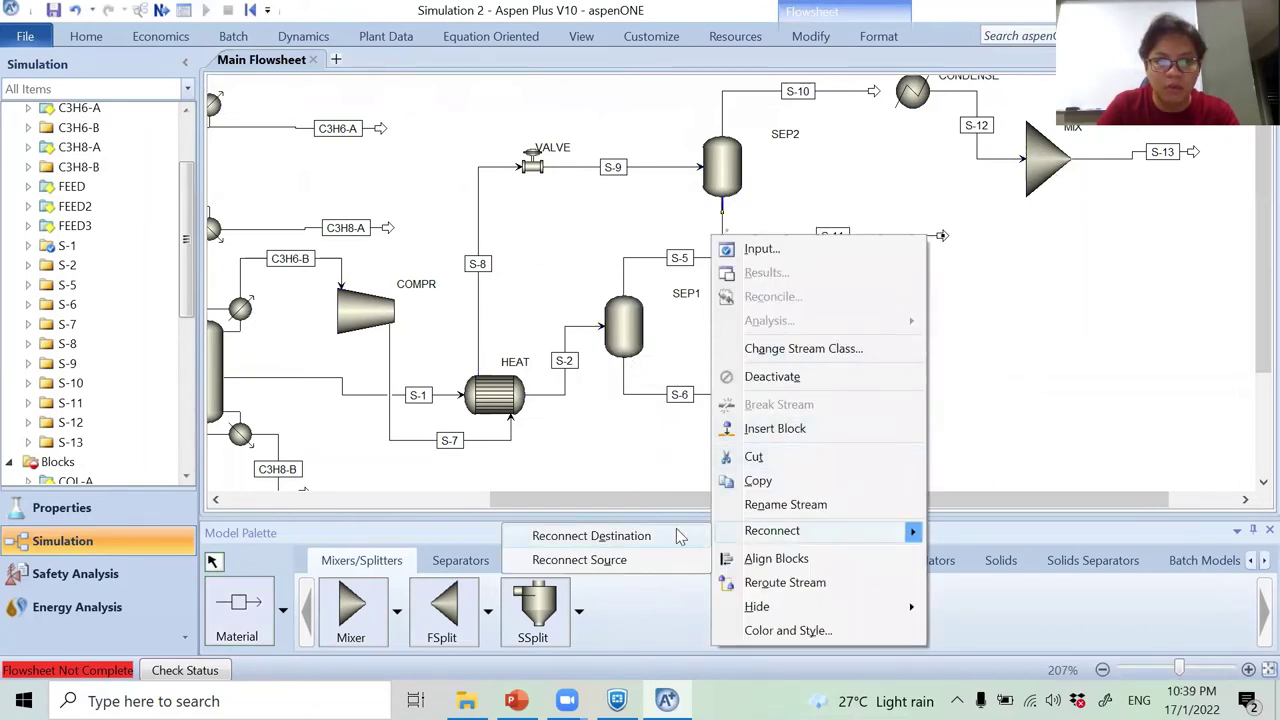
click(680, 536)
click(1018, 155)
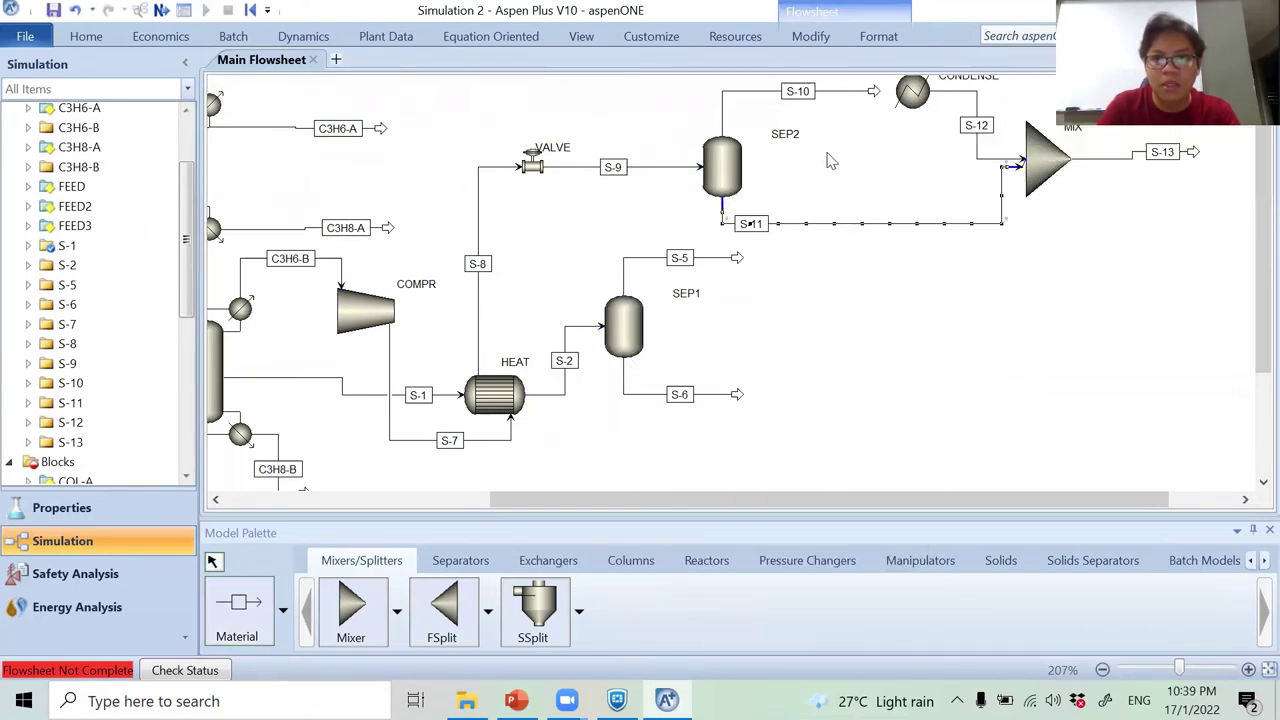
Reconnect the destination of stream S-10 to the inlet of CONDENSE.
right_click(835, 155)
right_click(832, 92)
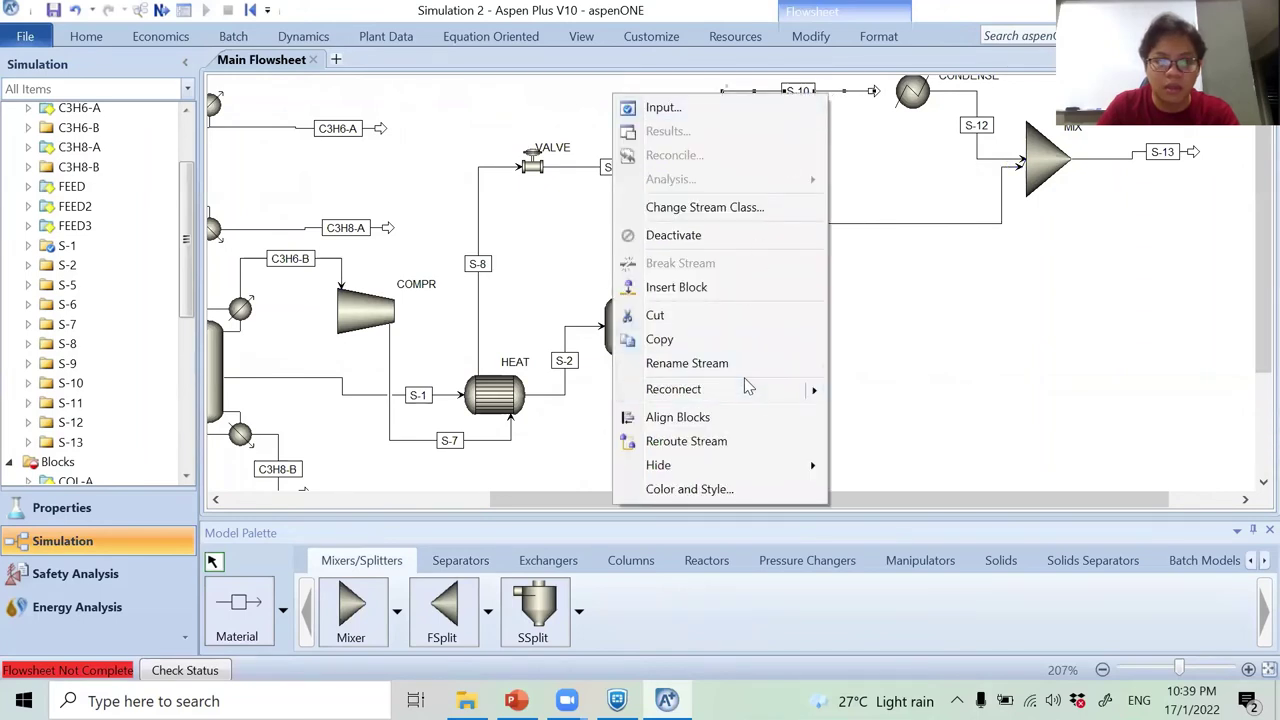
mouse_move(744, 394)
click(590, 396)
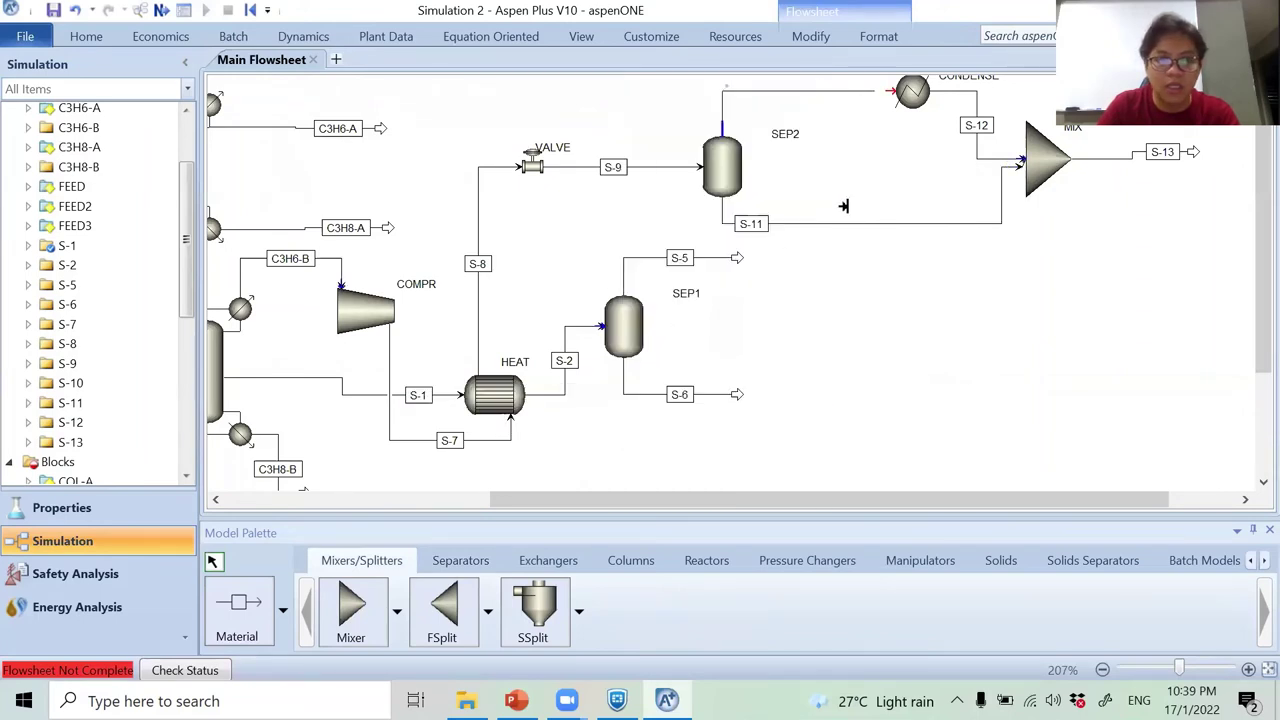
click(888, 92)
Move COL-A higher on the flowsheet and realign its C3H6-A and C3H8-A product streams and the FEED2 line with it.
scroll(1160, 378, down, 4)
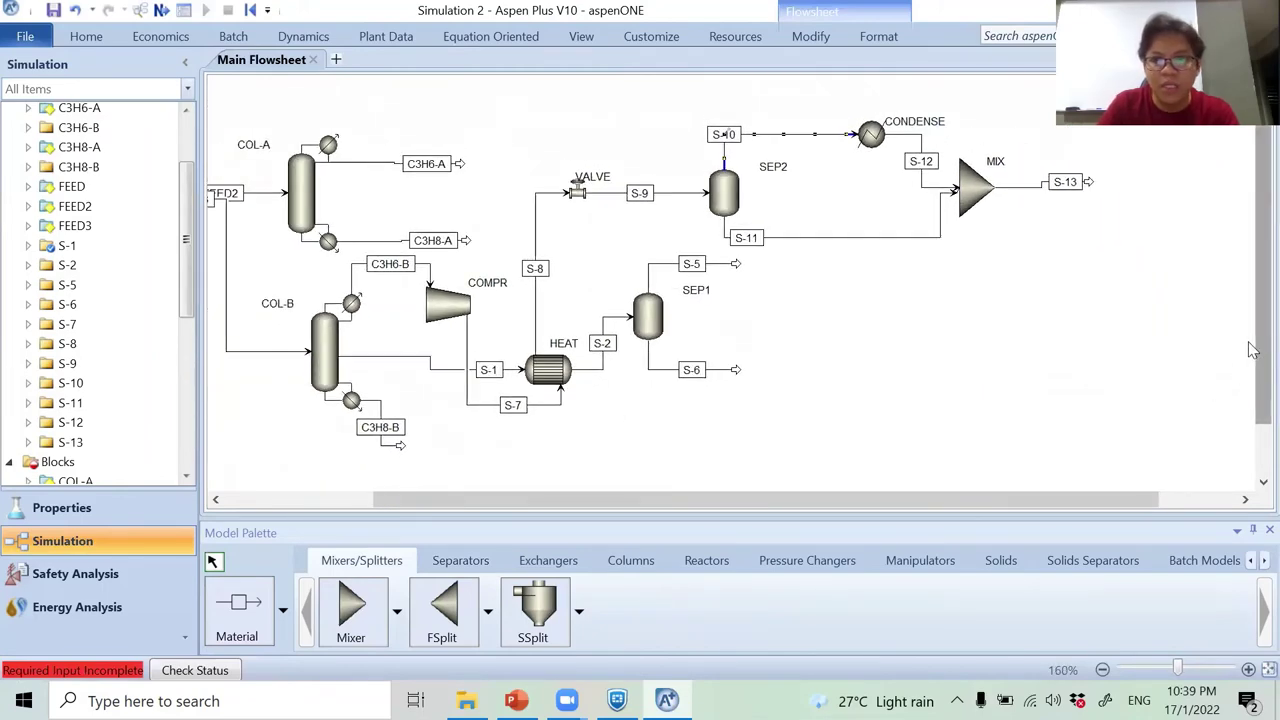
scroll(1252, 360, up, 2)
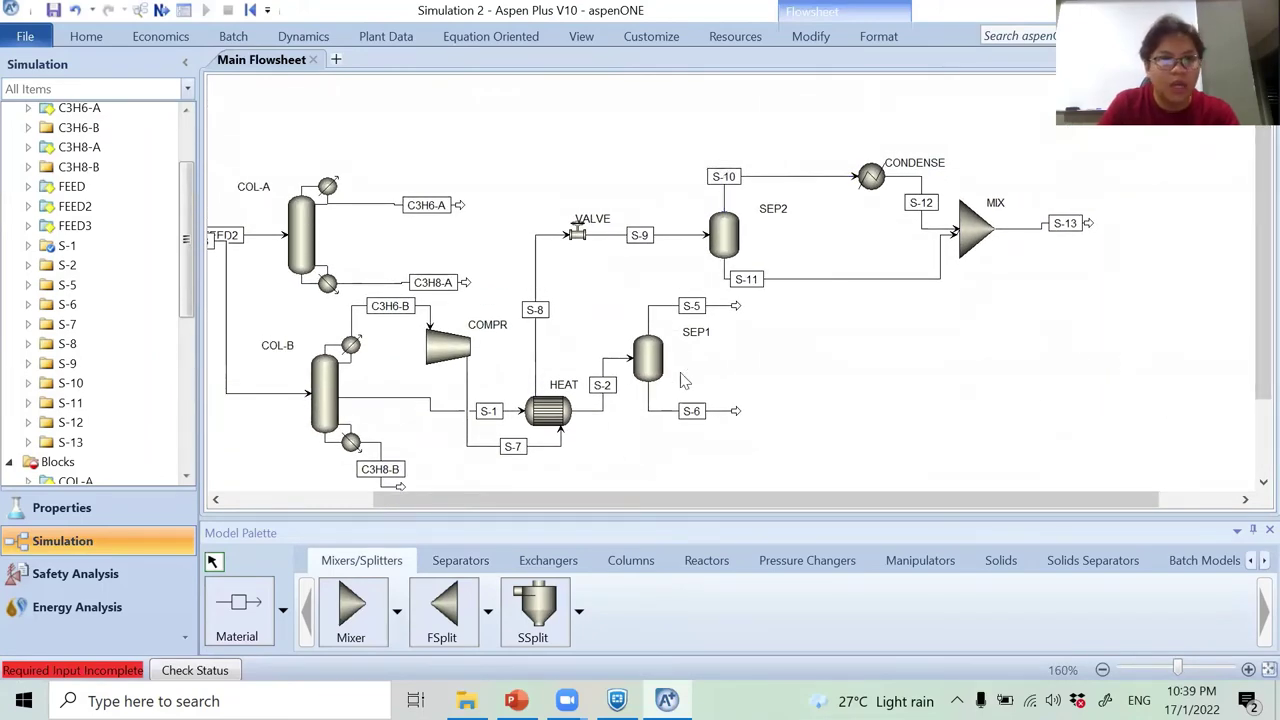
drag(292, 243, 292, 130)
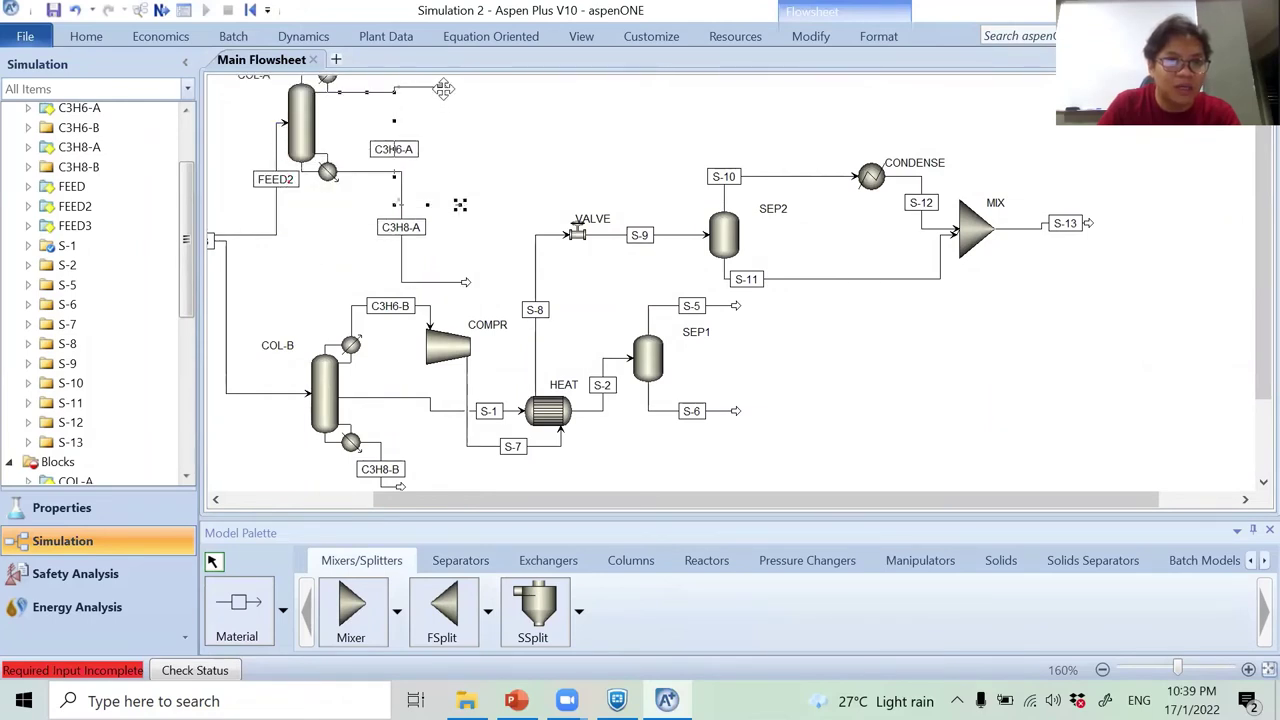
drag(459, 207, 442, 88)
drag(465, 287, 448, 176)
drag(279, 206, 231, 206)
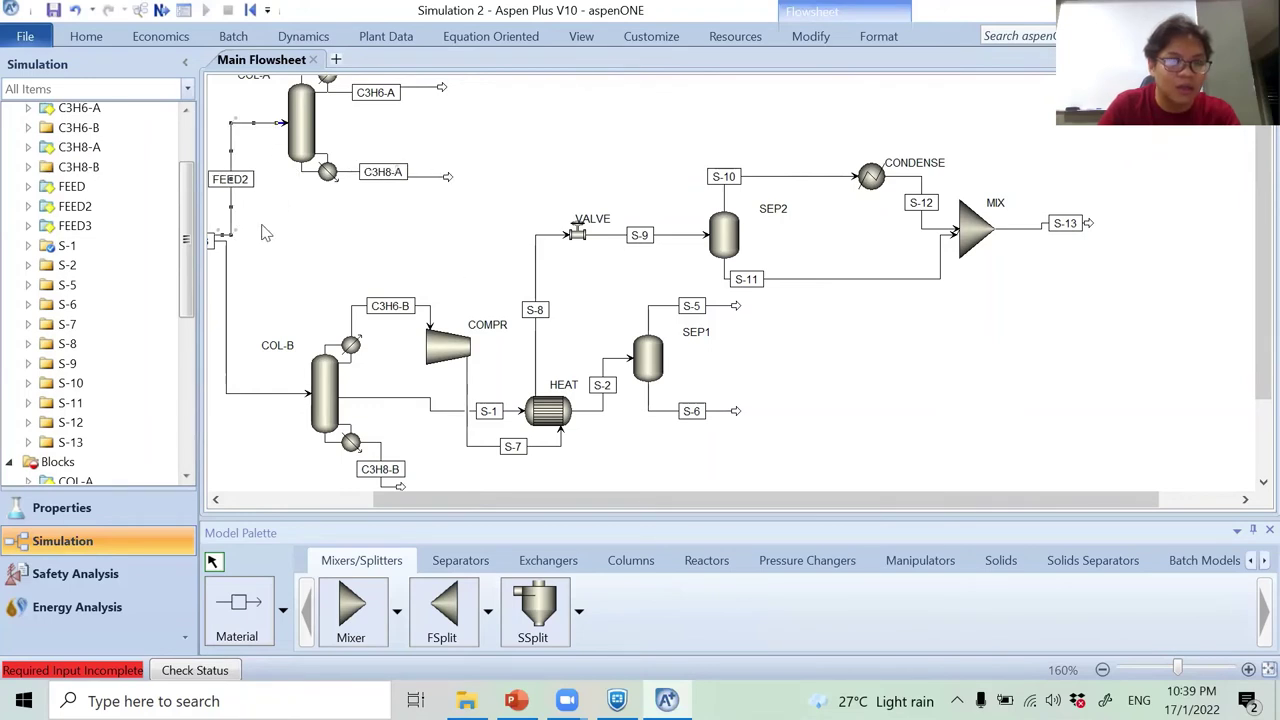
scroll(884, 248, down, 1)
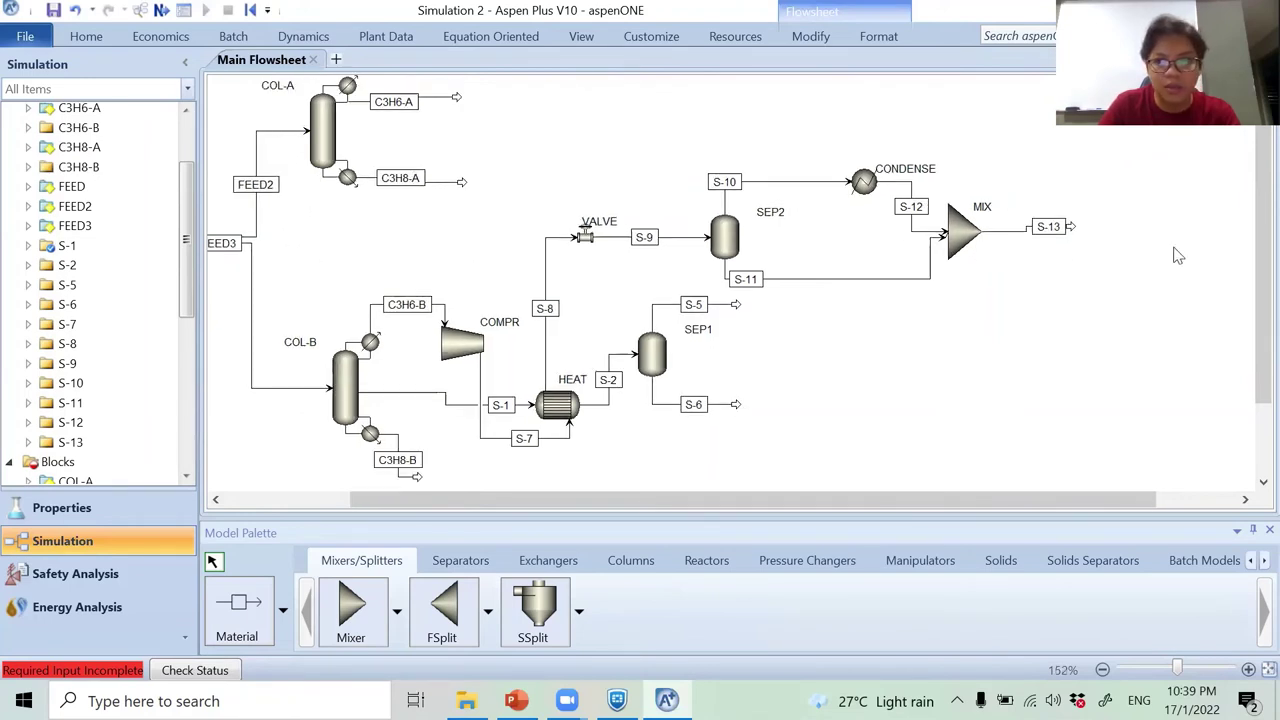
Add an FSplit block named SPLIT above the CONDENSE block.
scroll(664, 495, left, 2)
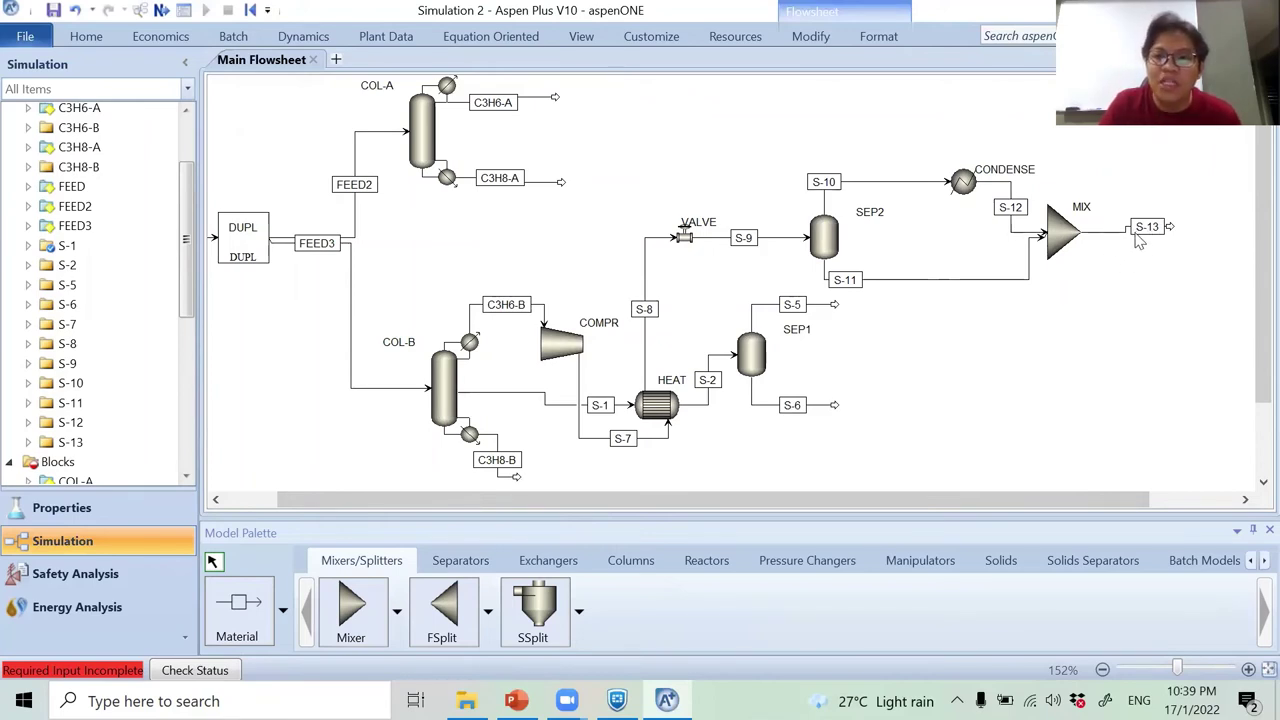
click(447, 607)
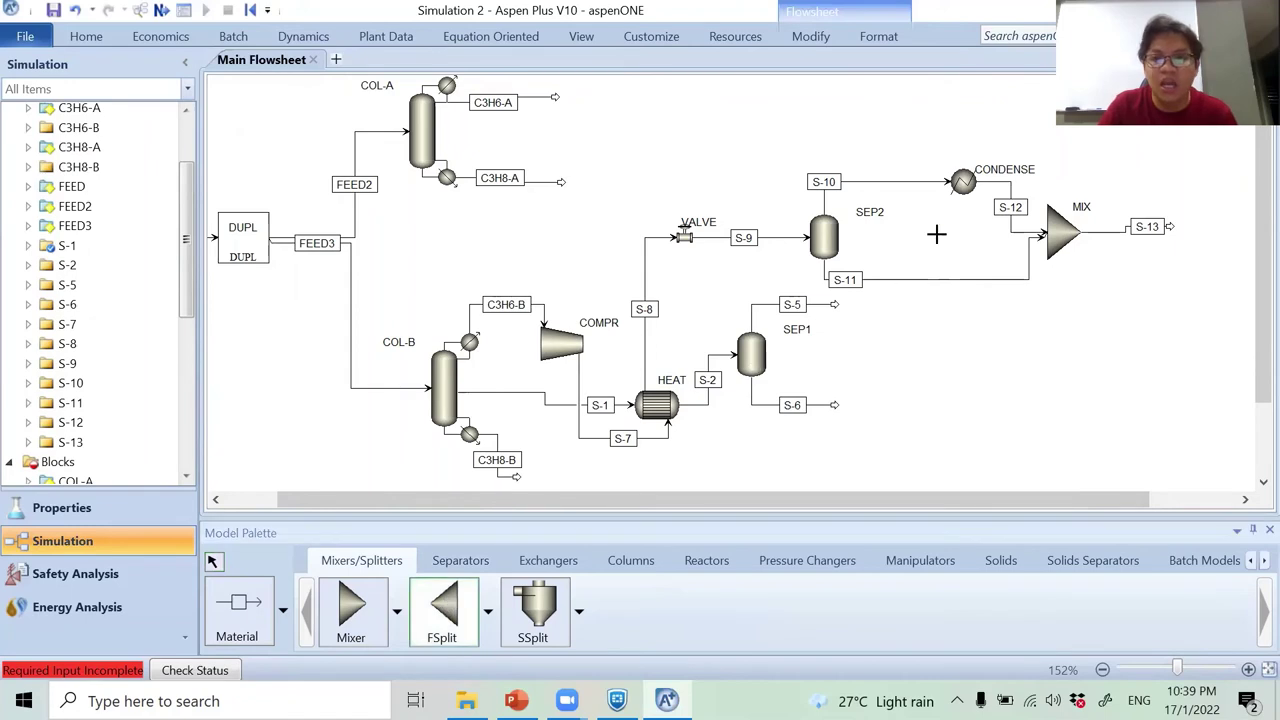
click(1003, 110)
text(SPLIT)
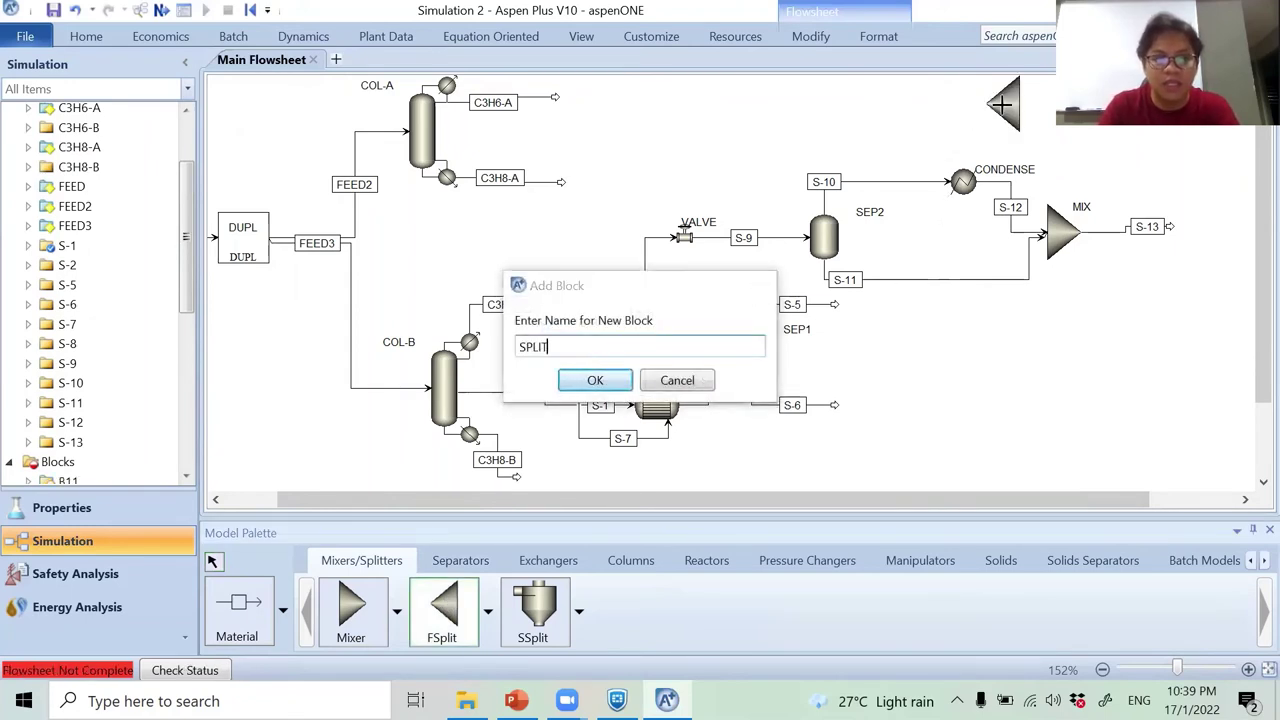
key(Return)
Flip the SPLIT block's icon horizontally.
right_click(1050, 126)
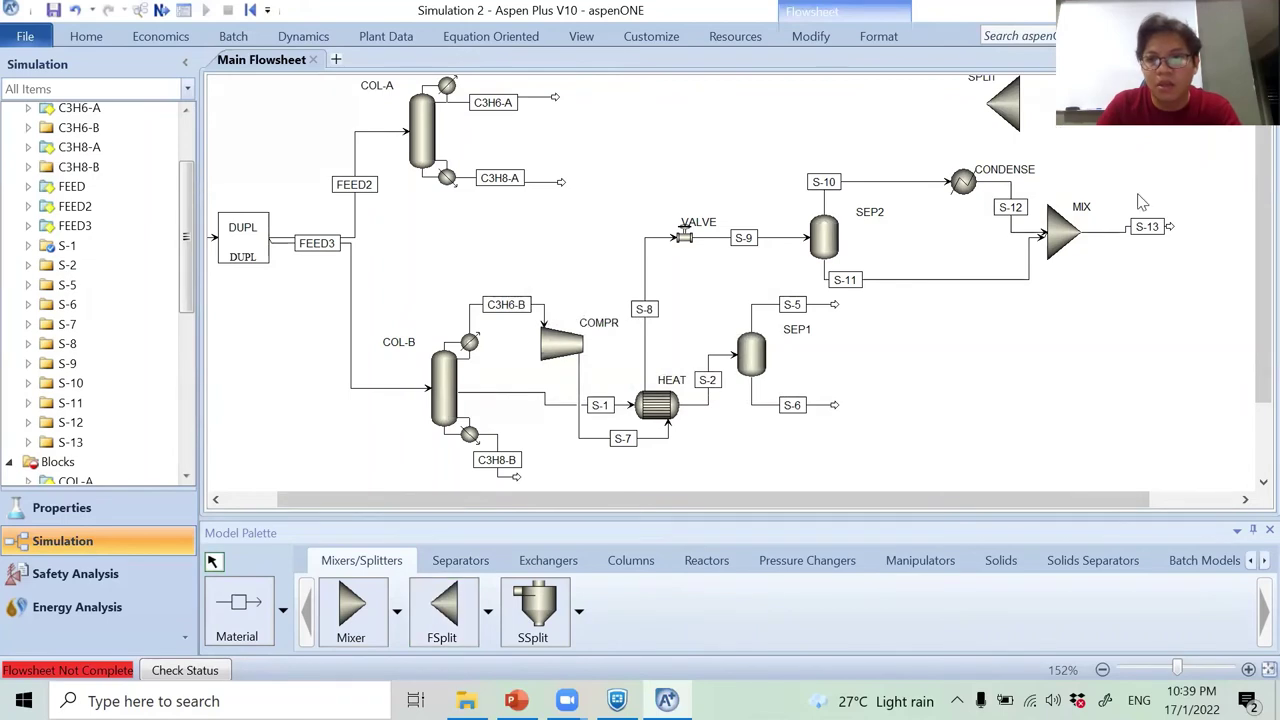
right_click(1136, 220)
right_click(1010, 112)
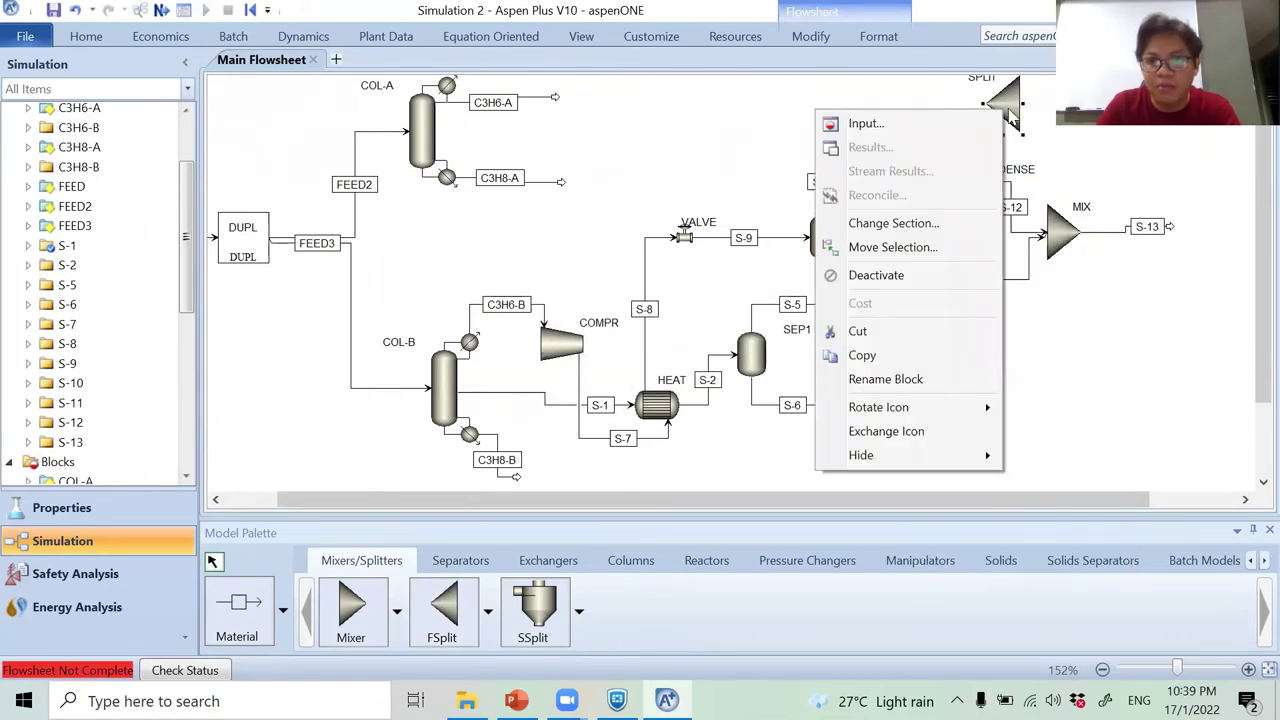
mouse_move(900, 415)
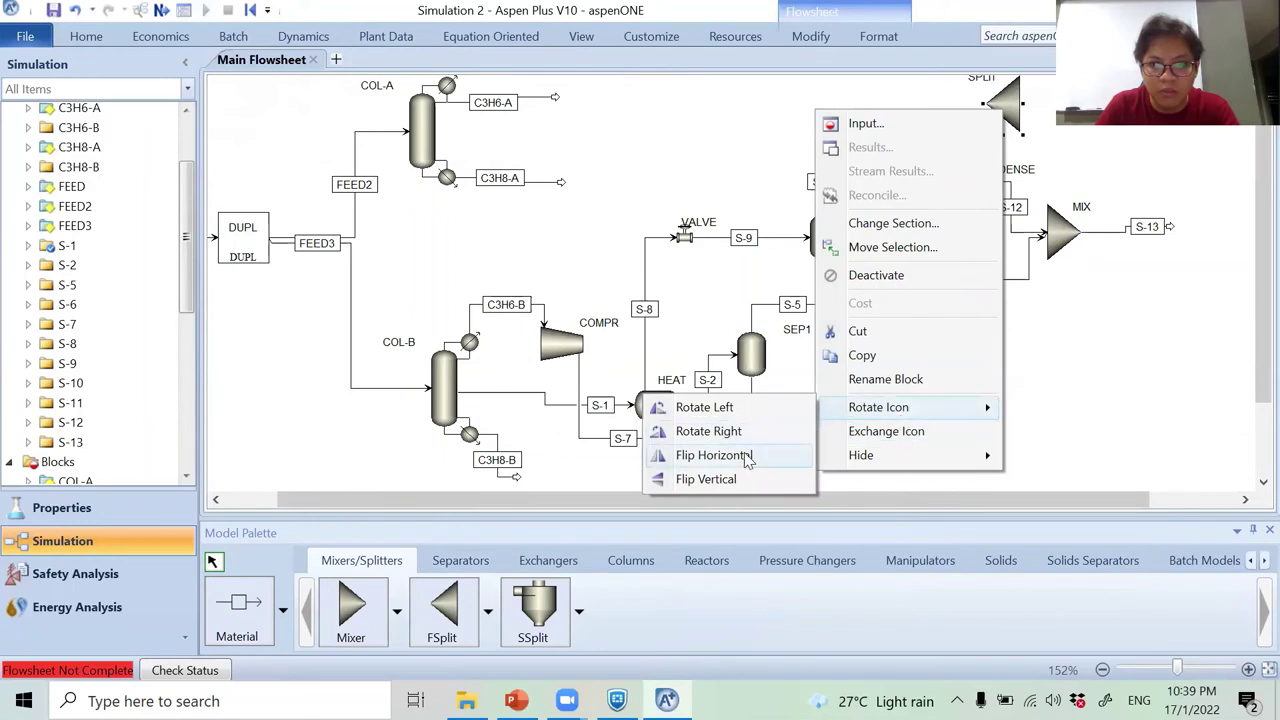
click(714, 455)
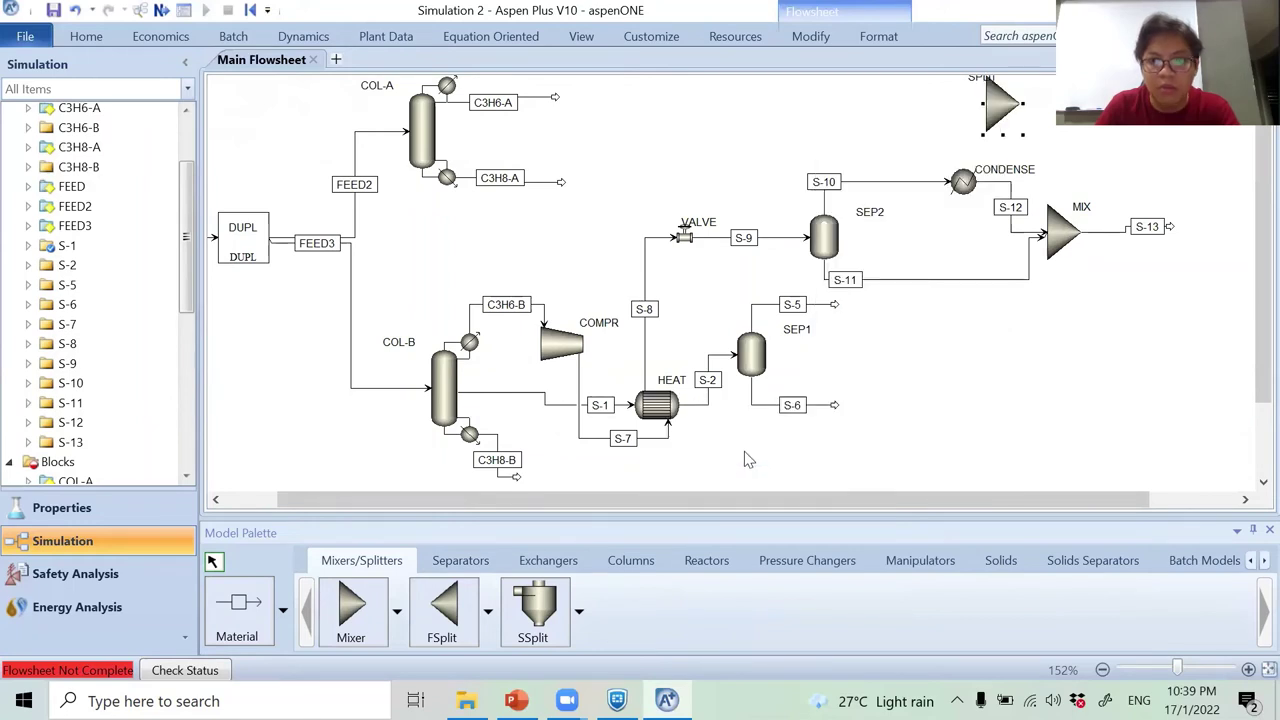
Reconnect the destination of stream S-13 to the inlet of SPLIT.
right_click(1140, 226)
mouse_move(1020, 522)
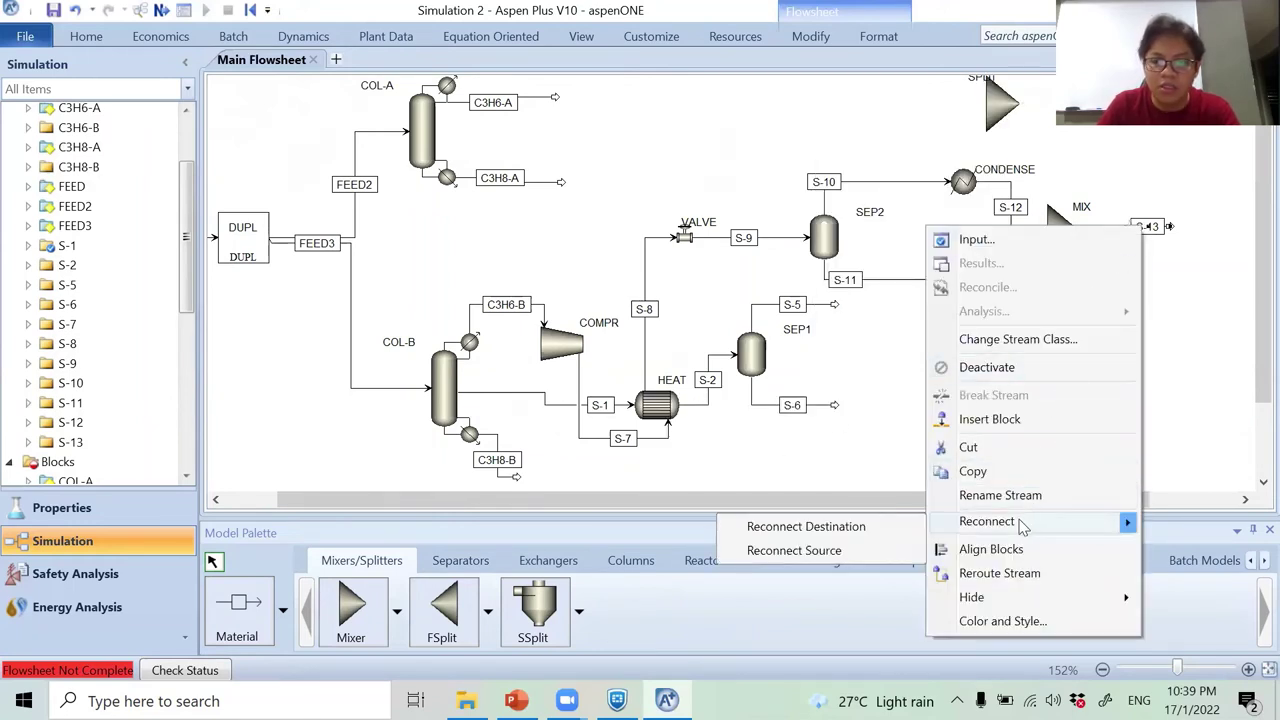
click(831, 527)
click(1020, 100)
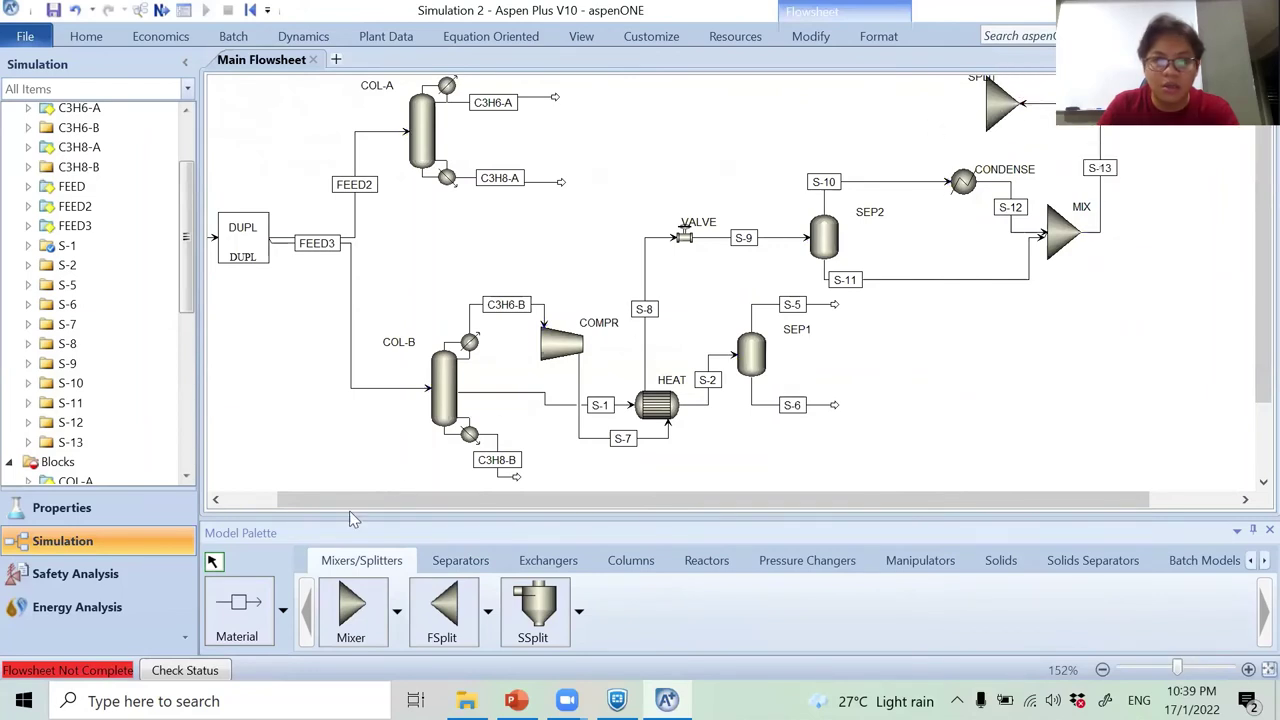
Add material stream C3H6-B1 from the outlet of SPLIT, ending to its left above SEP2.
click(232, 615)
click(978, 103)
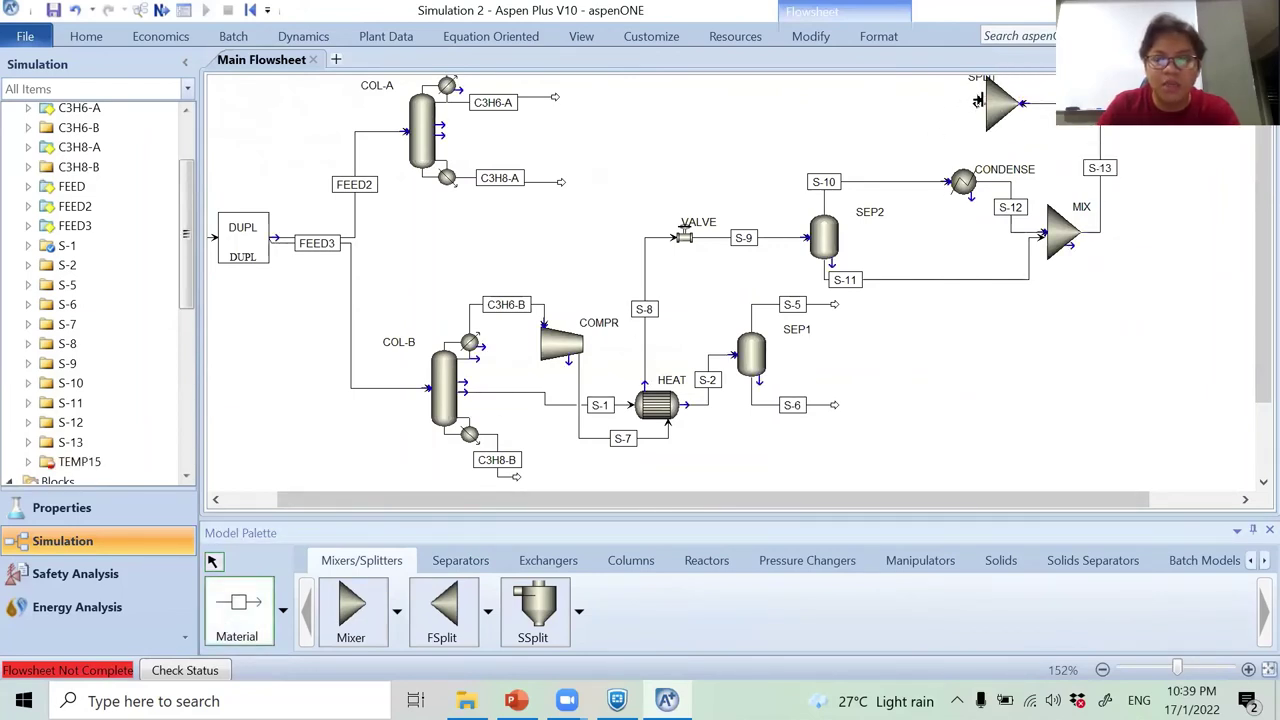
click(824, 105)
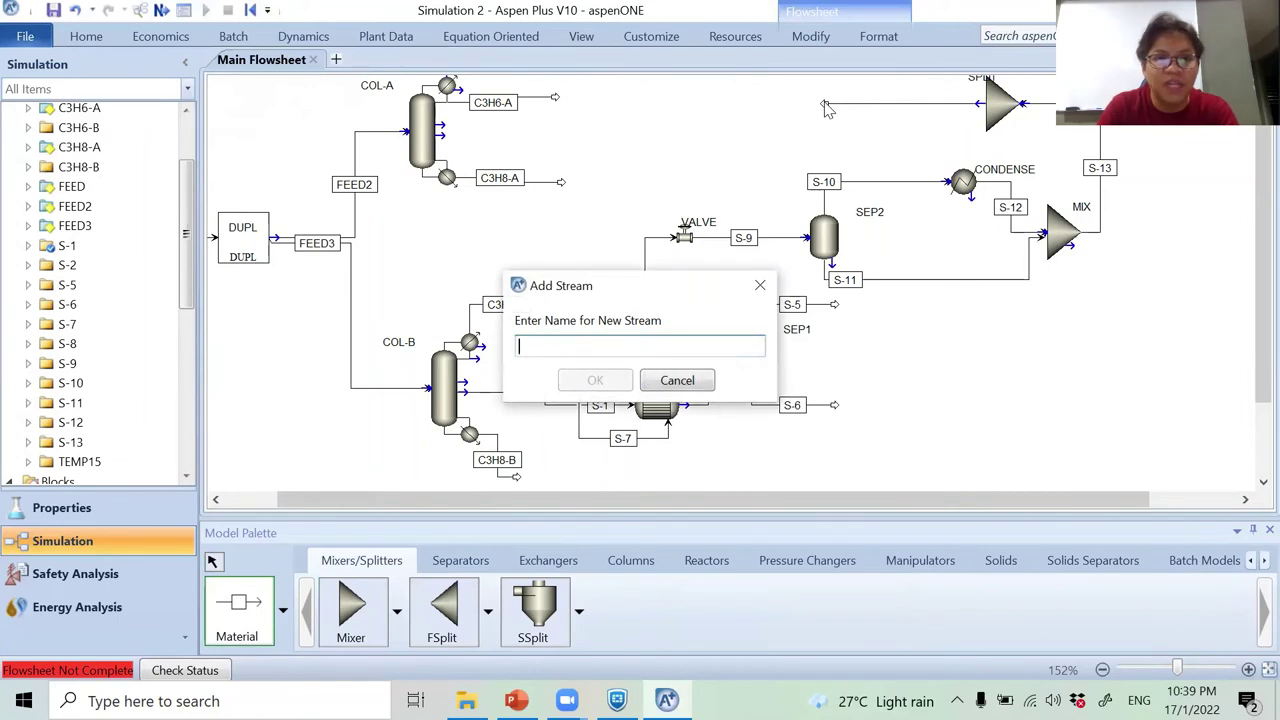
text(C3H6-B1)
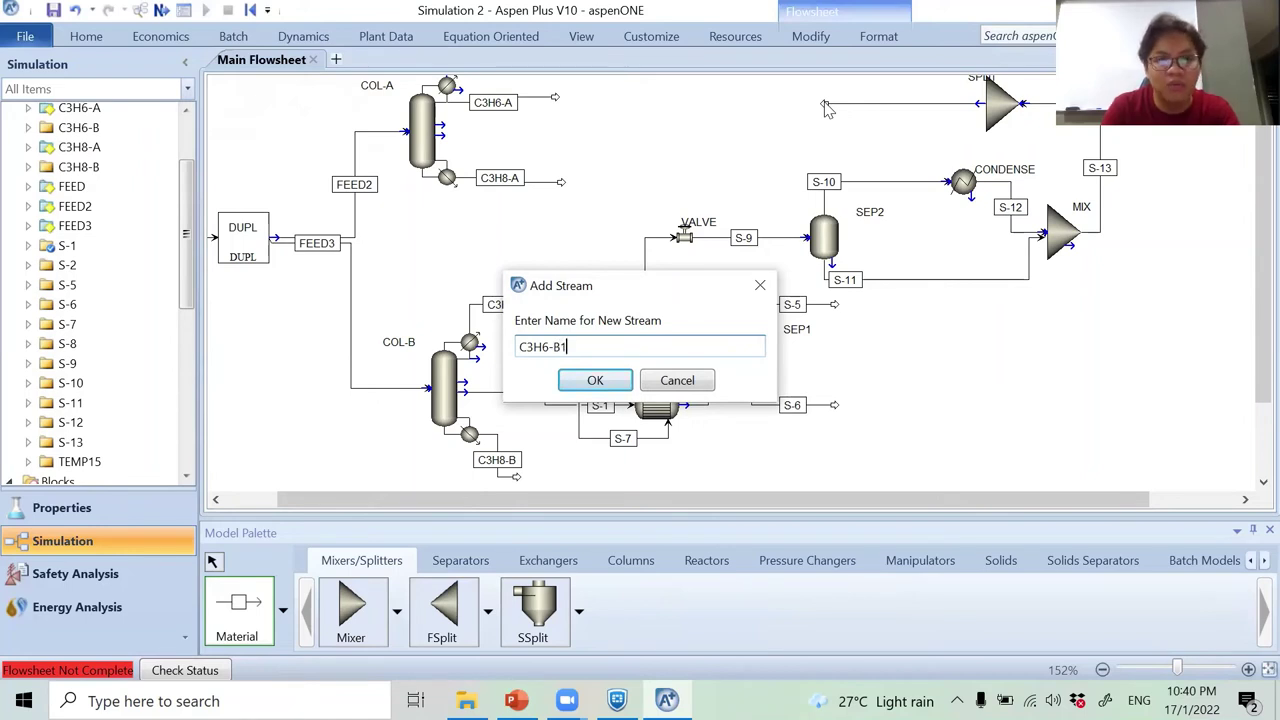
key(Return)
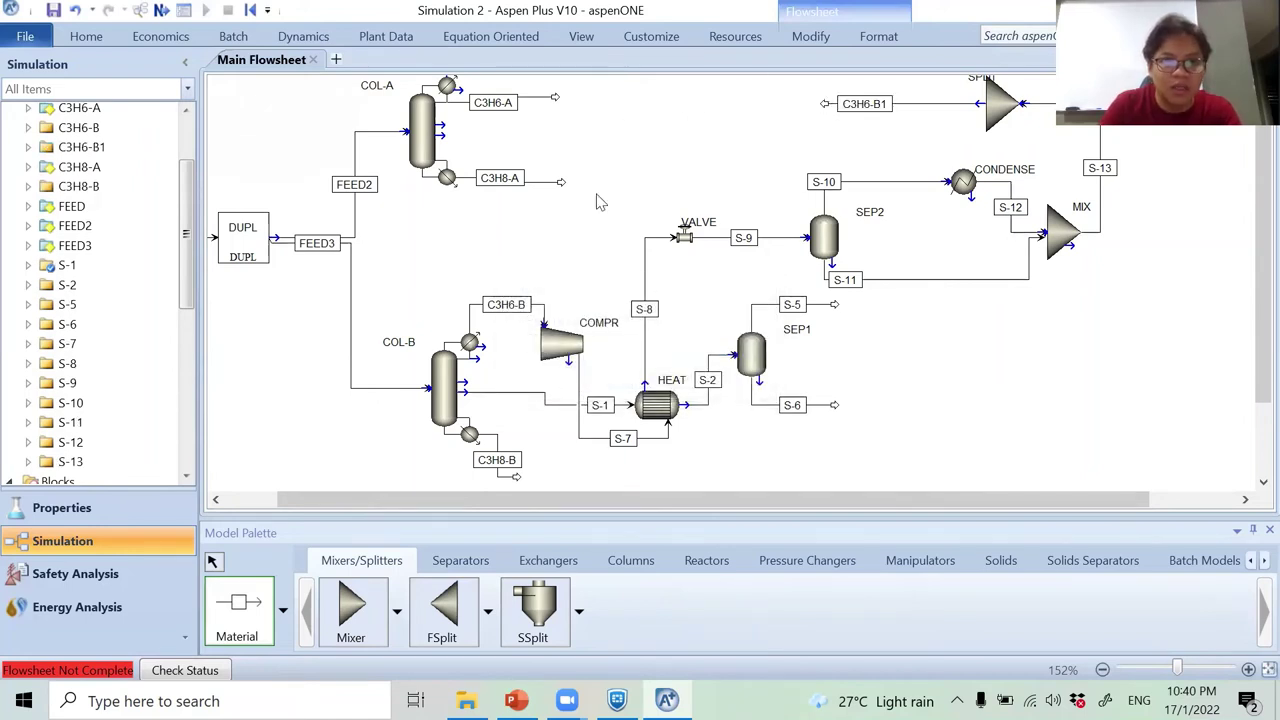
key(Escape)
Rename stream C3H6-B, running from the top of COL-B to COMPR, as DISTL.
right_click(510, 305)
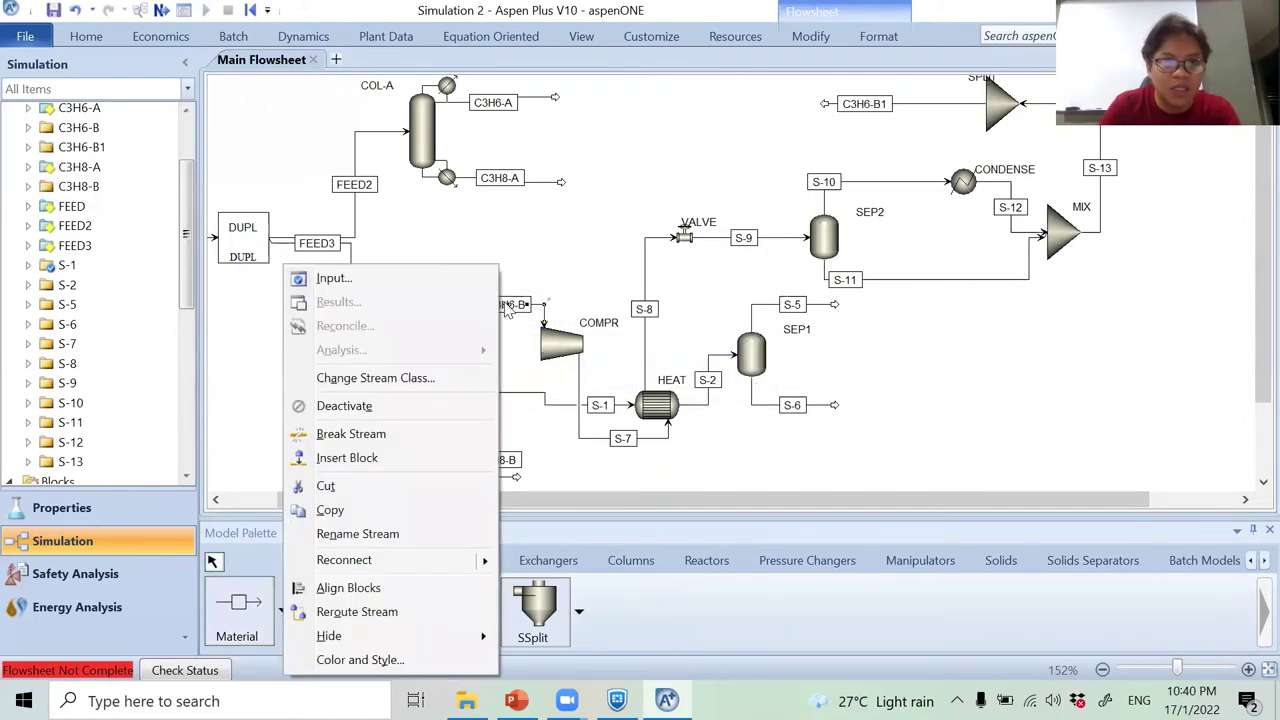
click(375, 532)
text(DISTL)
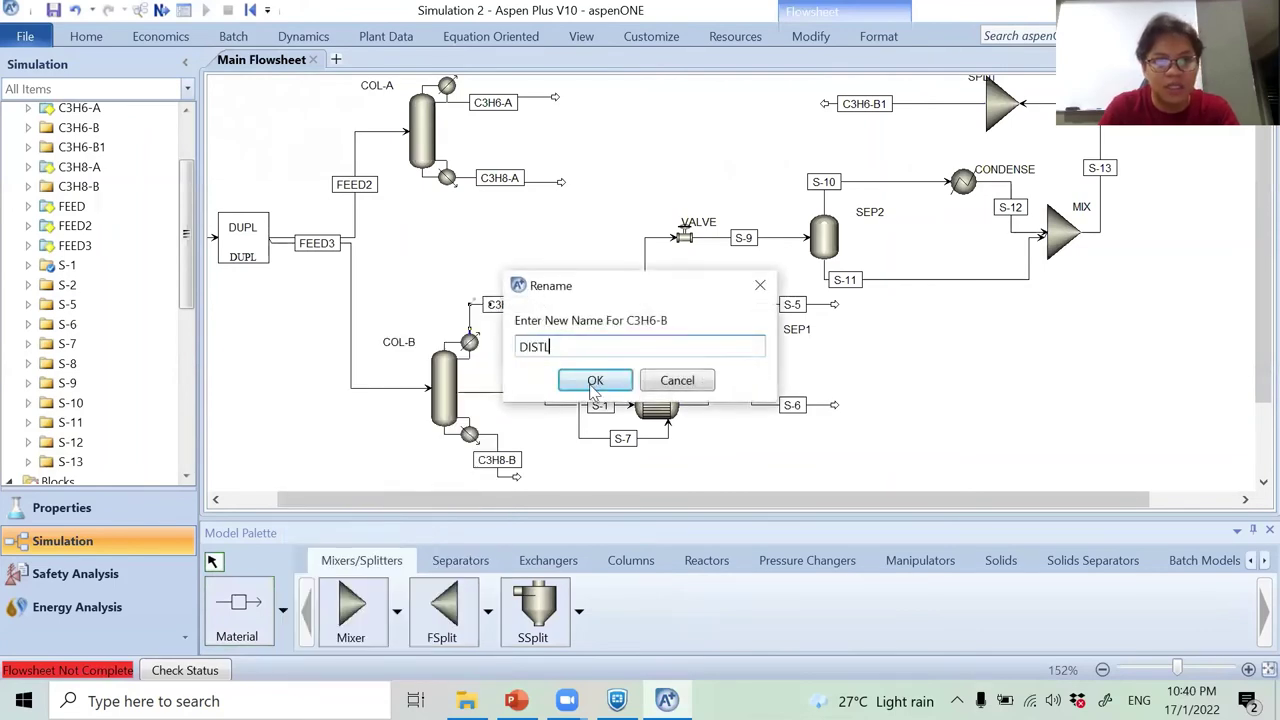
click(595, 381)
Rename the SPLIT outlet stream C3H6-B1 as C3H6-B.
right_click(767, 160)
click(866, 112)
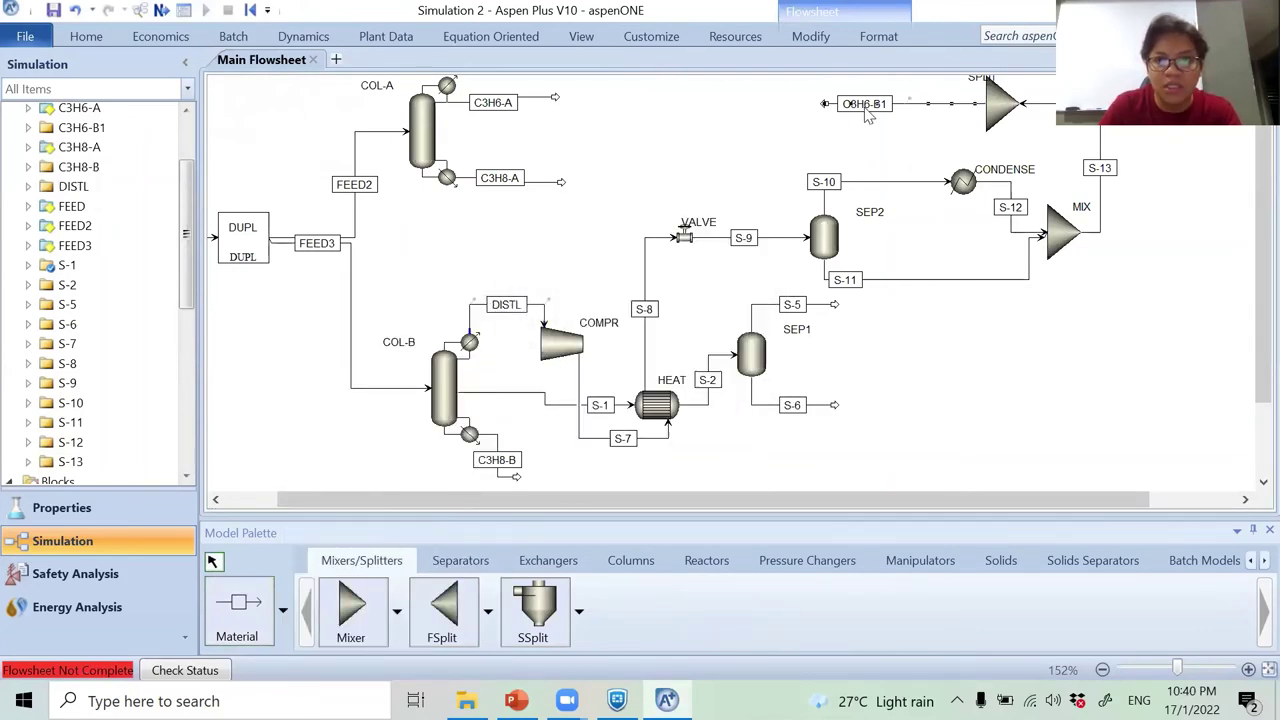
right_click(868, 116)
click(727, 378)
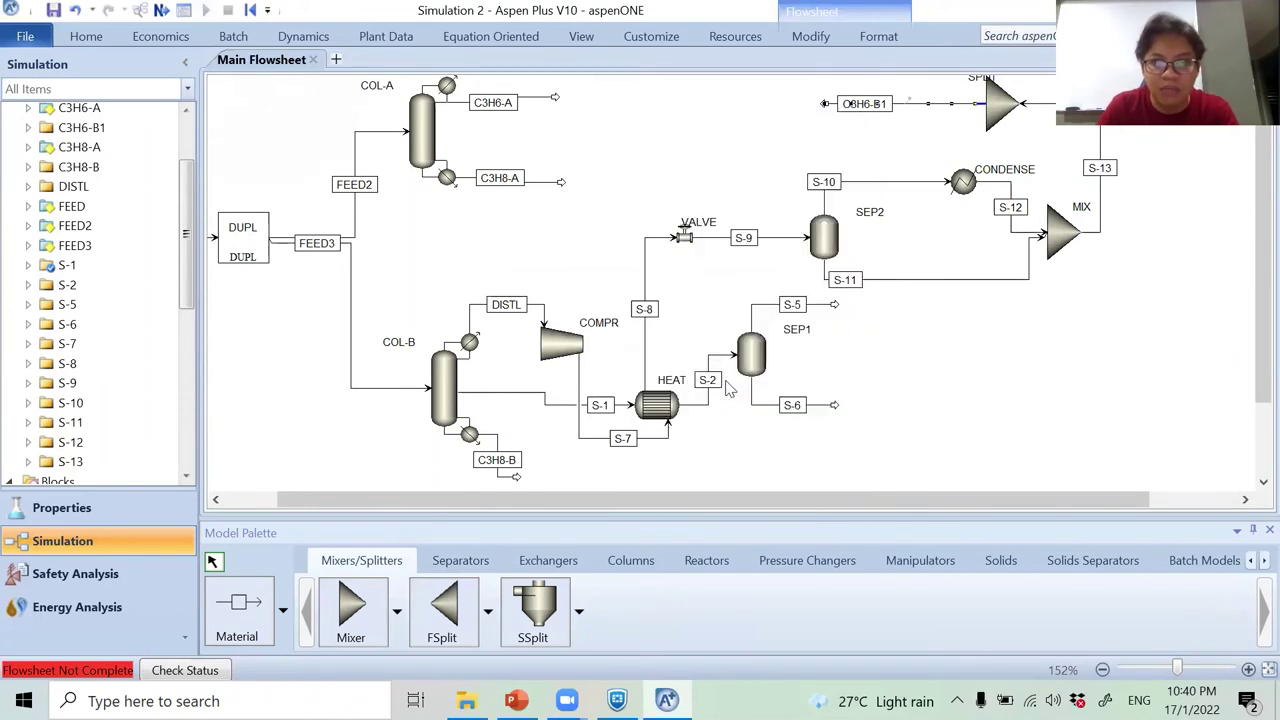
text(C3H6)
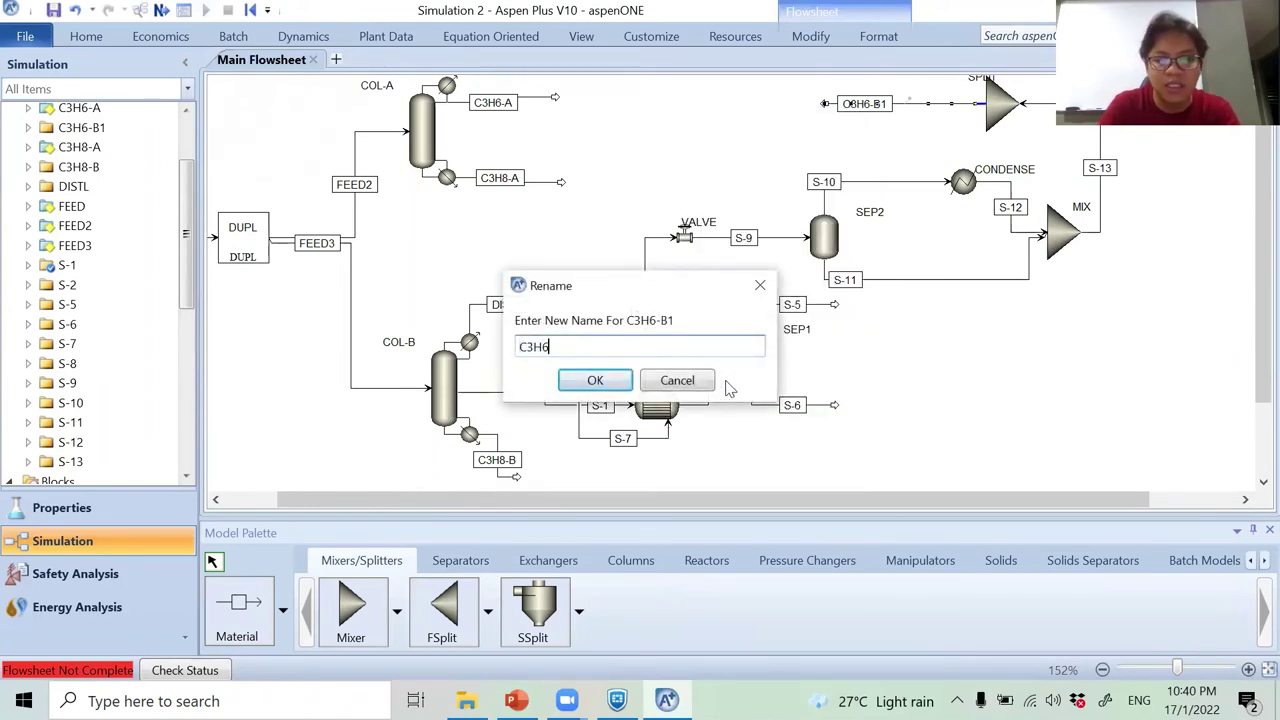
text(-B)
key(Return)
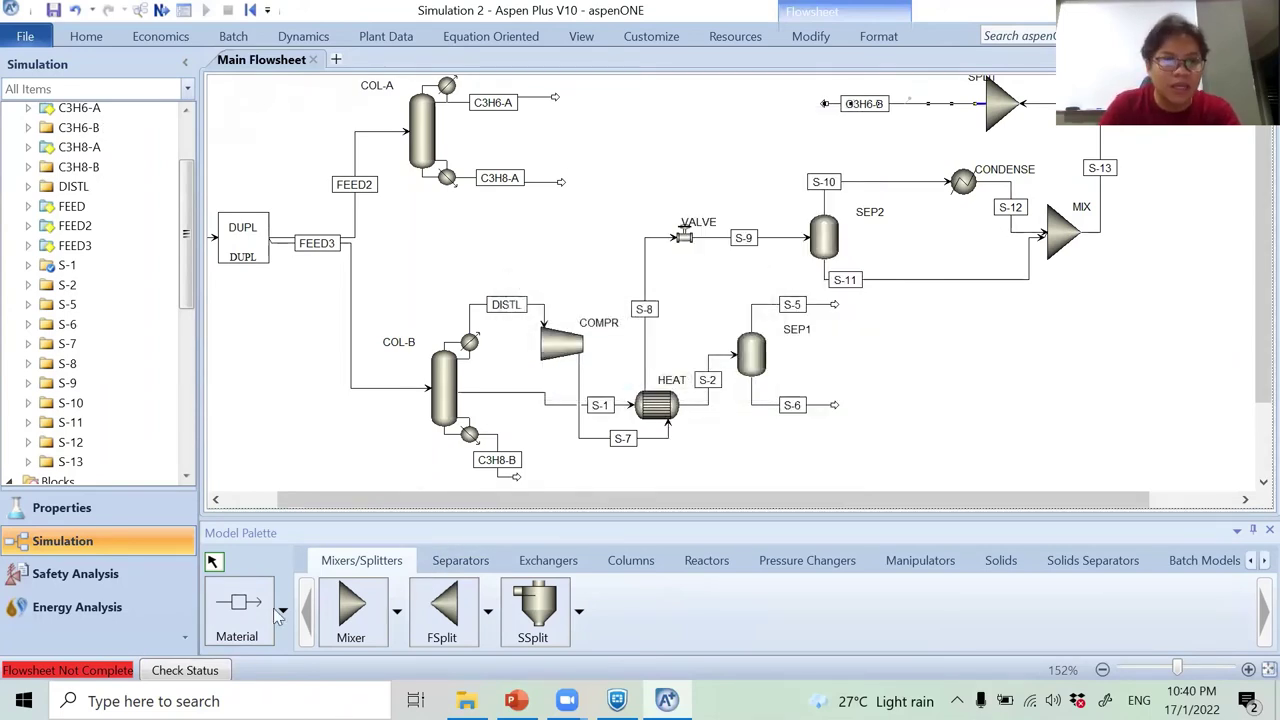
Add material stream RECYCLE from the outlet of SPLIT to the feed inlet of COL-B.
click(262, 614)
click(978, 103)
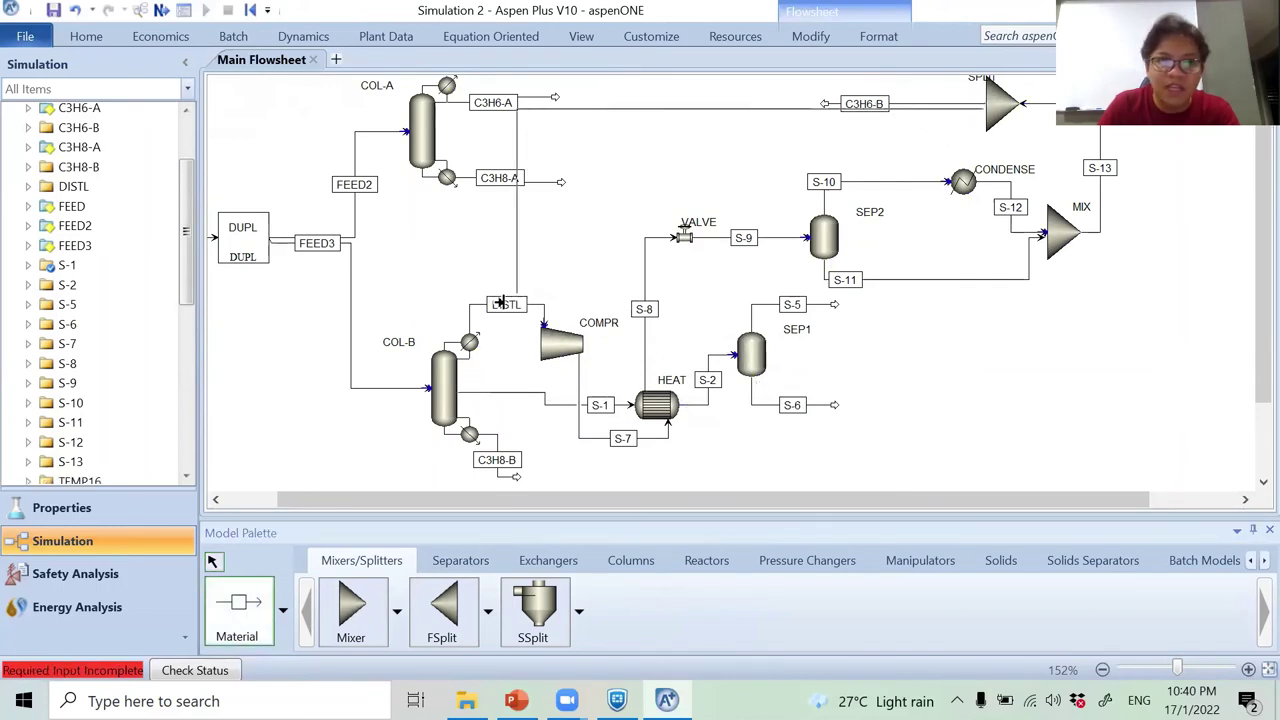
click(420, 386)
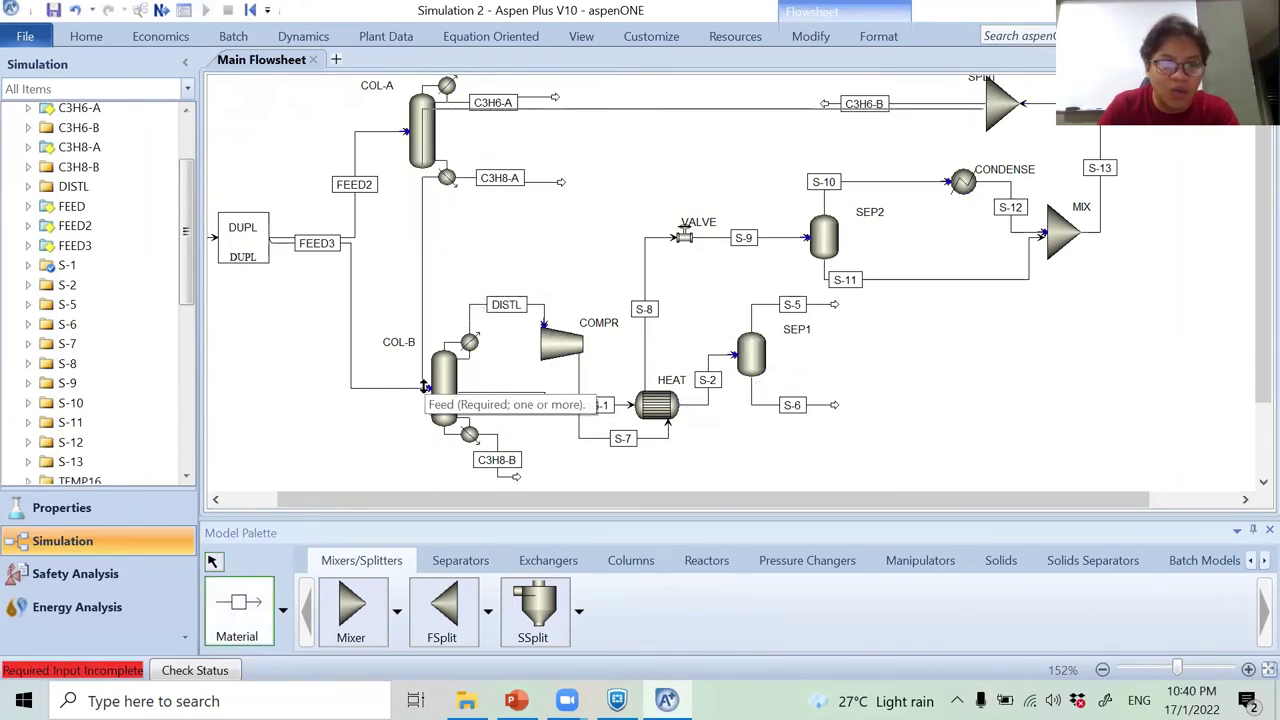
click(420, 386)
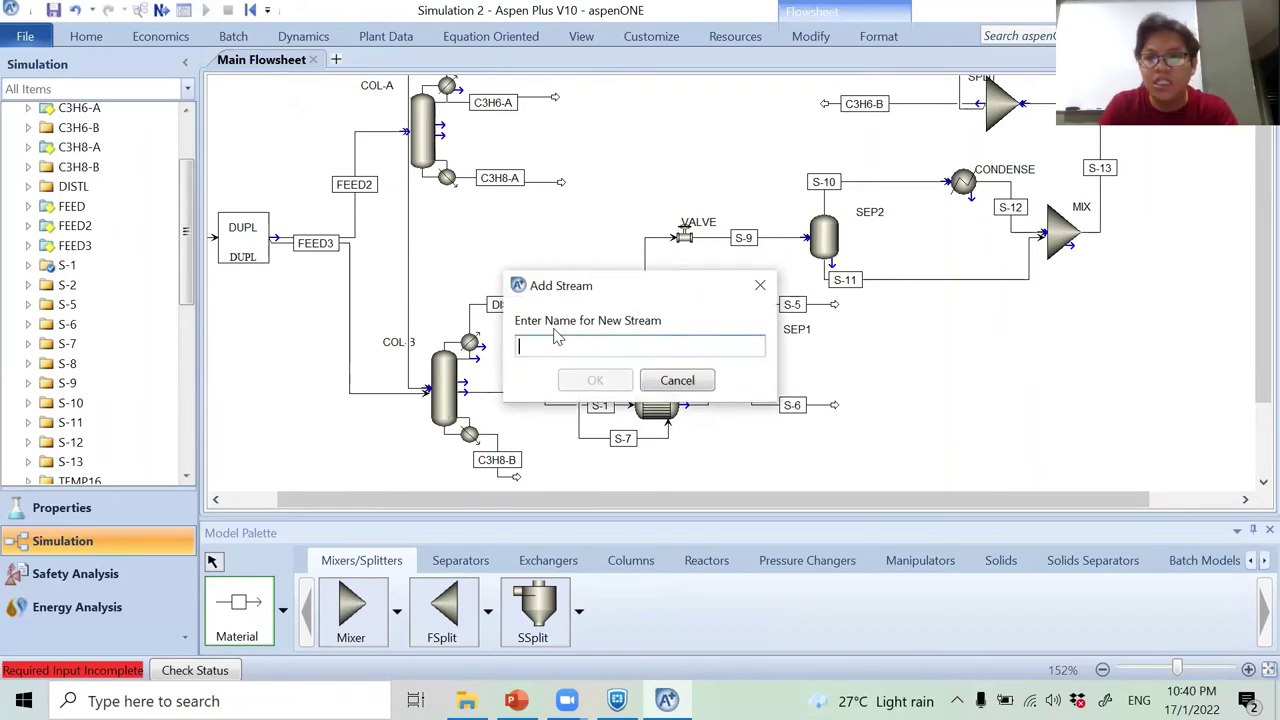
text(RECYCLE)
key(Return)
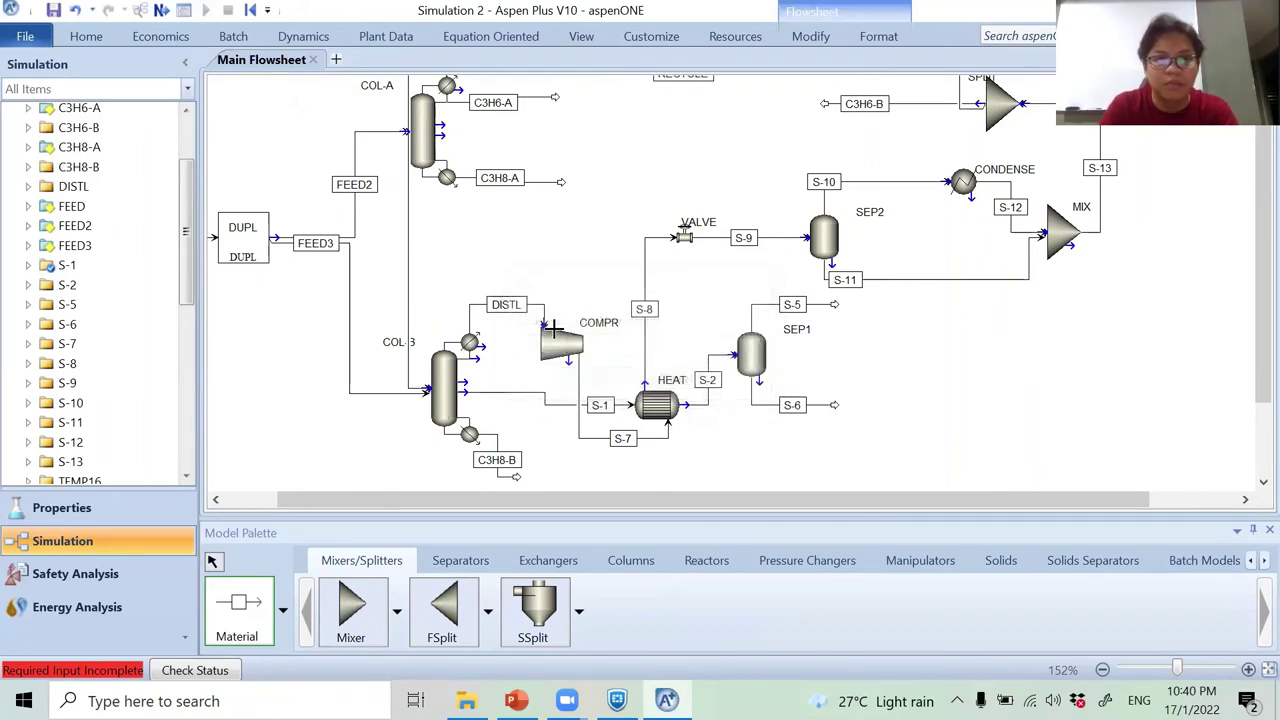
Rename the RECYCLE stream between SPLIT and COL-B as REFLUX.
right_click(430, 243)
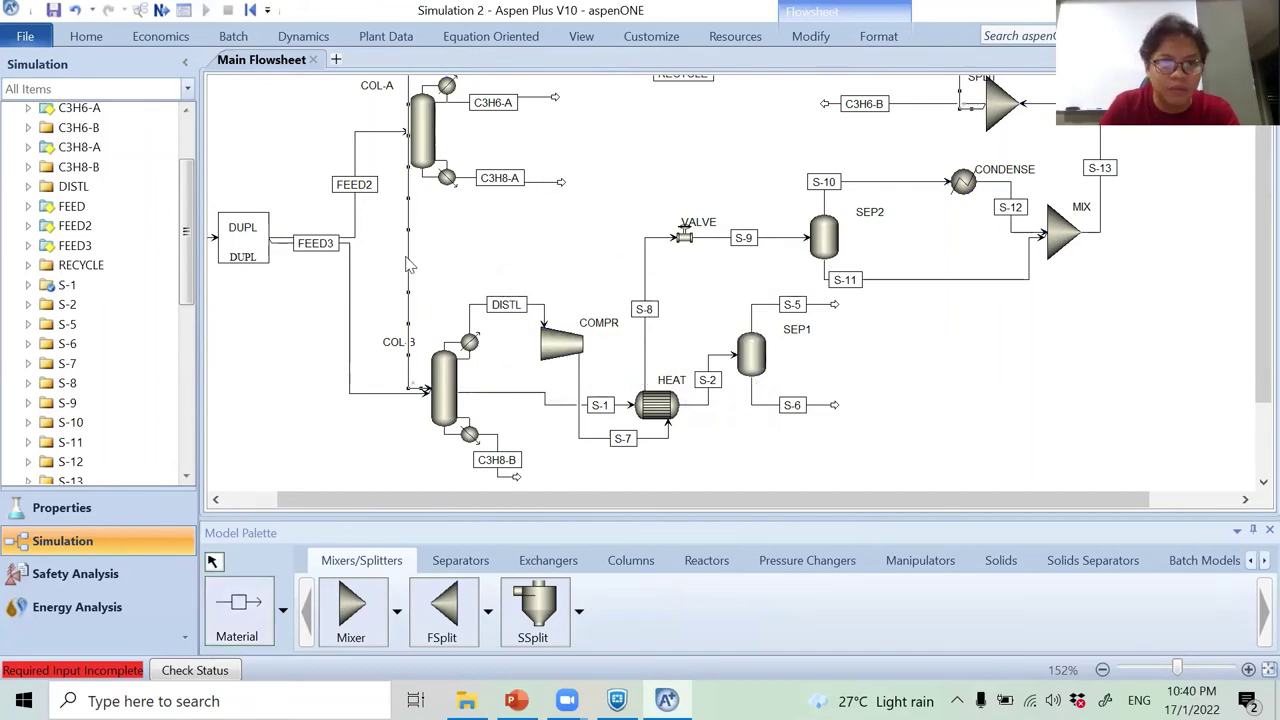
right_click(408, 265)
click(300, 528)
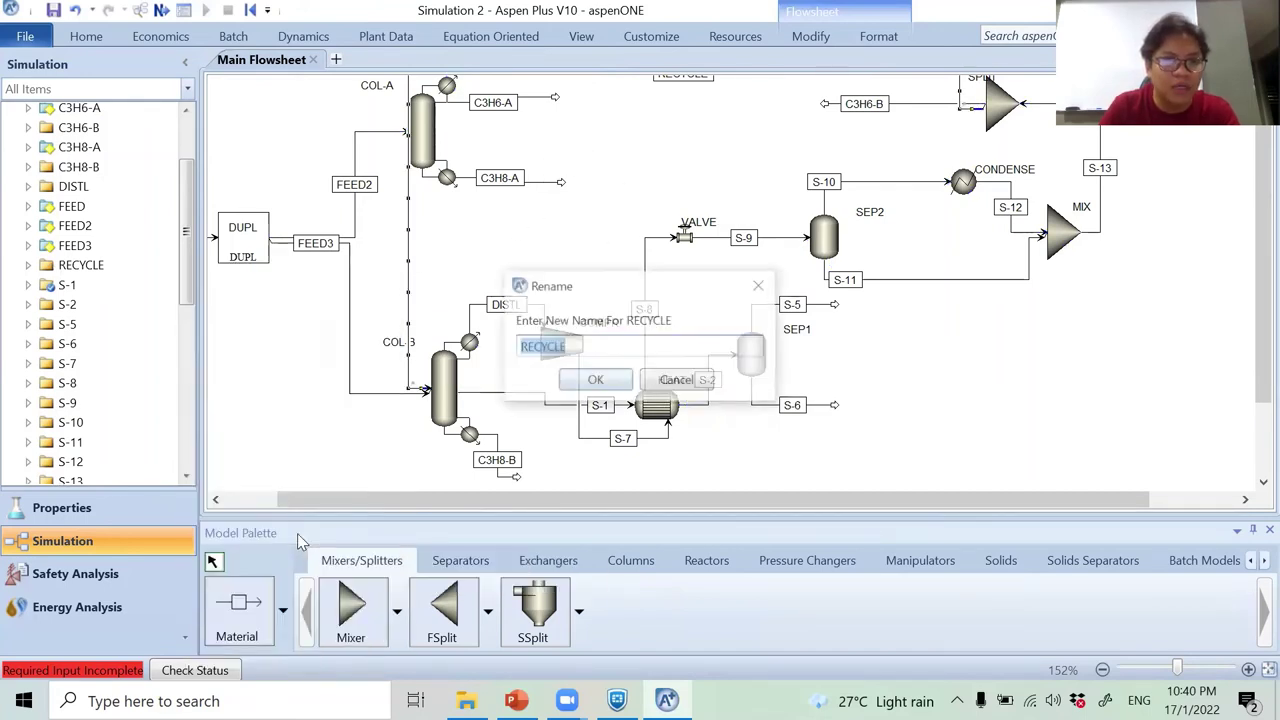
text(REFLUX)
key(Return)
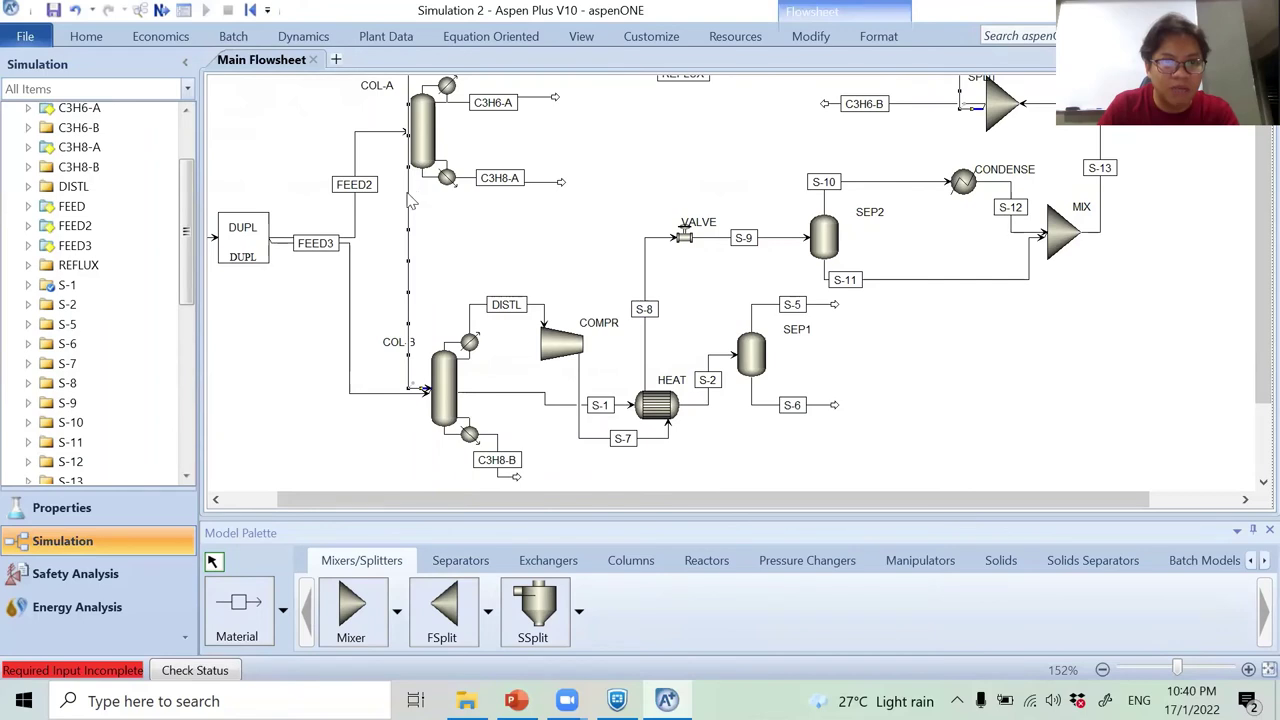
Try rerouting the REFLUX line clear of COL-A, passing above COL-B and below C3H6-B, and undo the rerouting.
drag(410, 200, 572, 198)
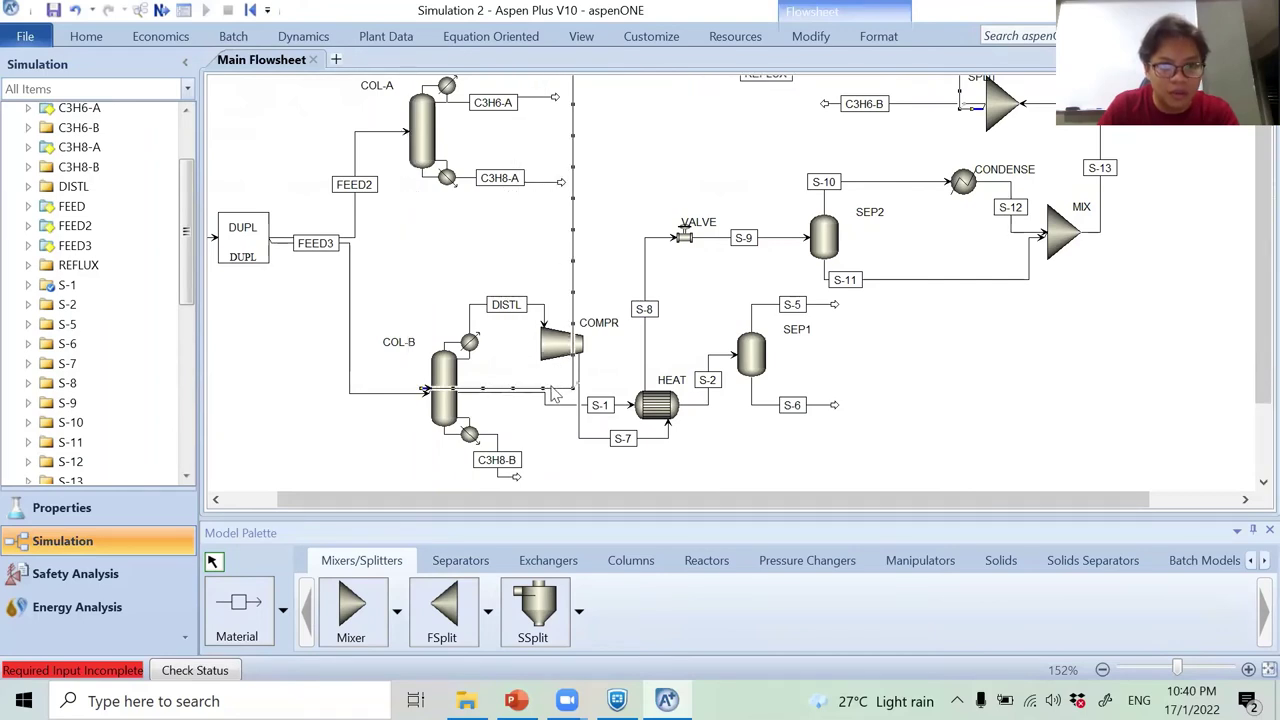
drag(553, 392, 540, 256)
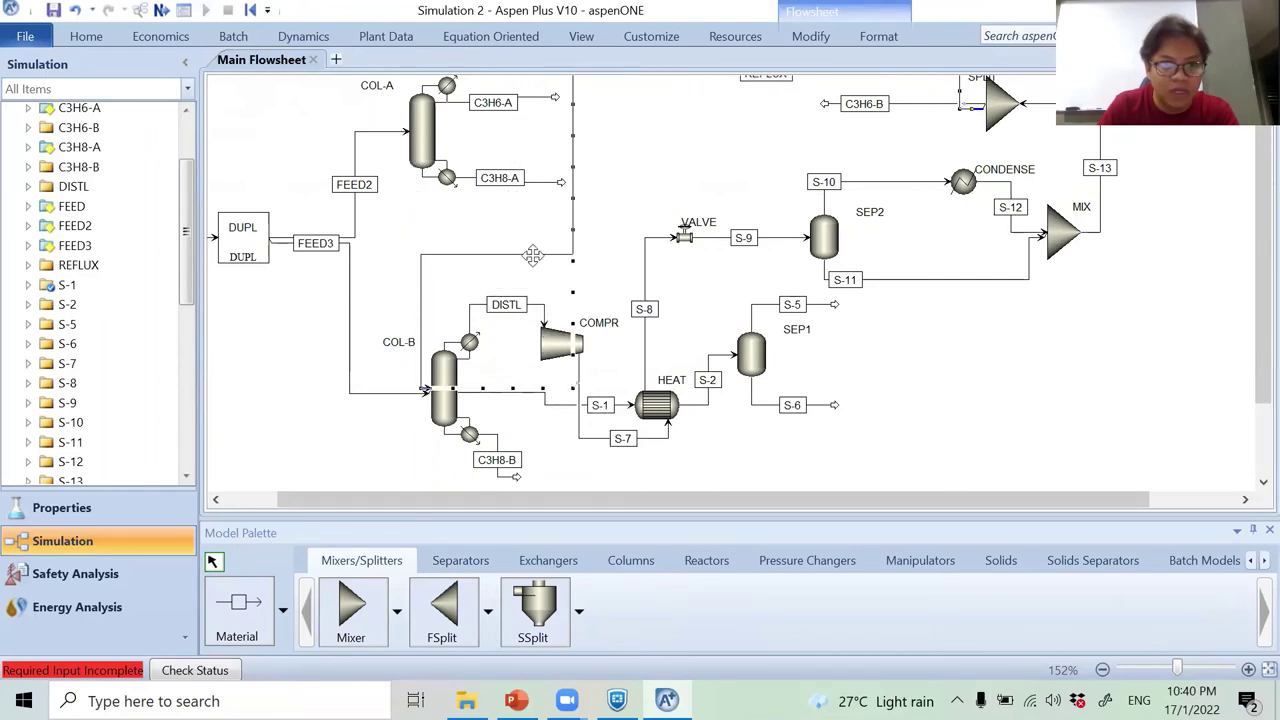
click(590, 270)
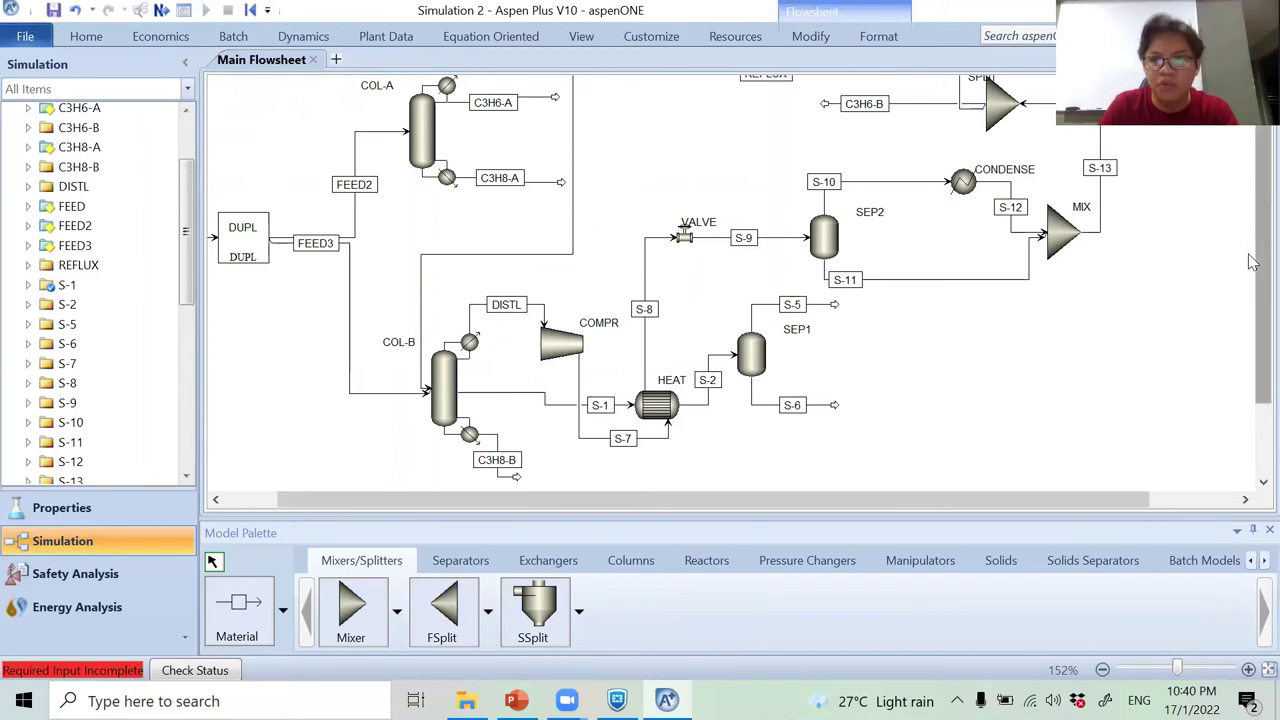
scroll(1250, 160, up, 1)
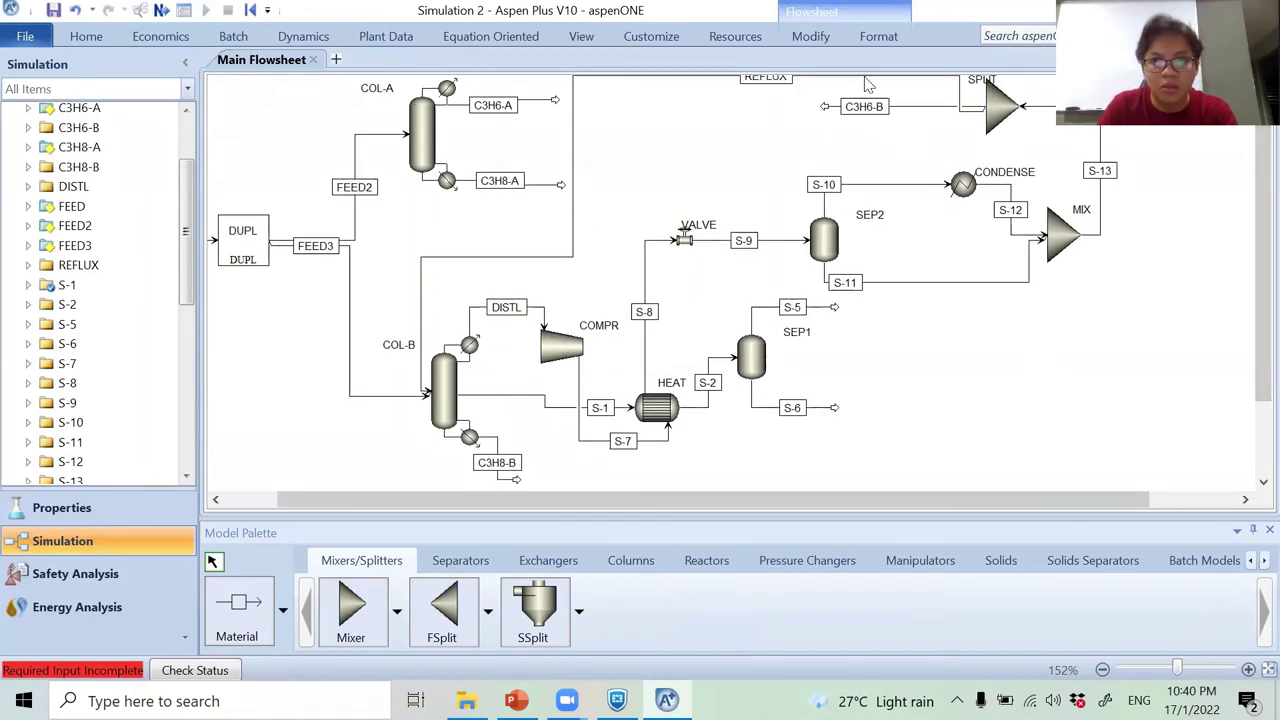
drag(866, 78, 866, 128)
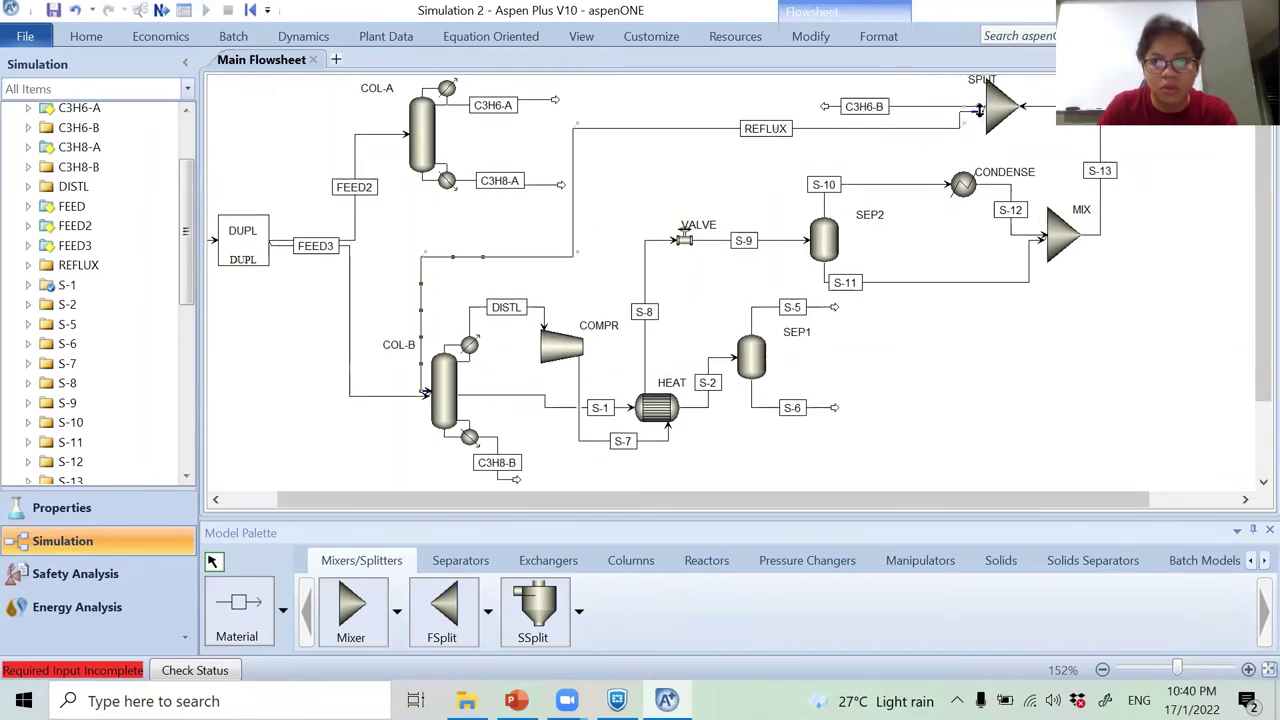
key(ctrl+z)
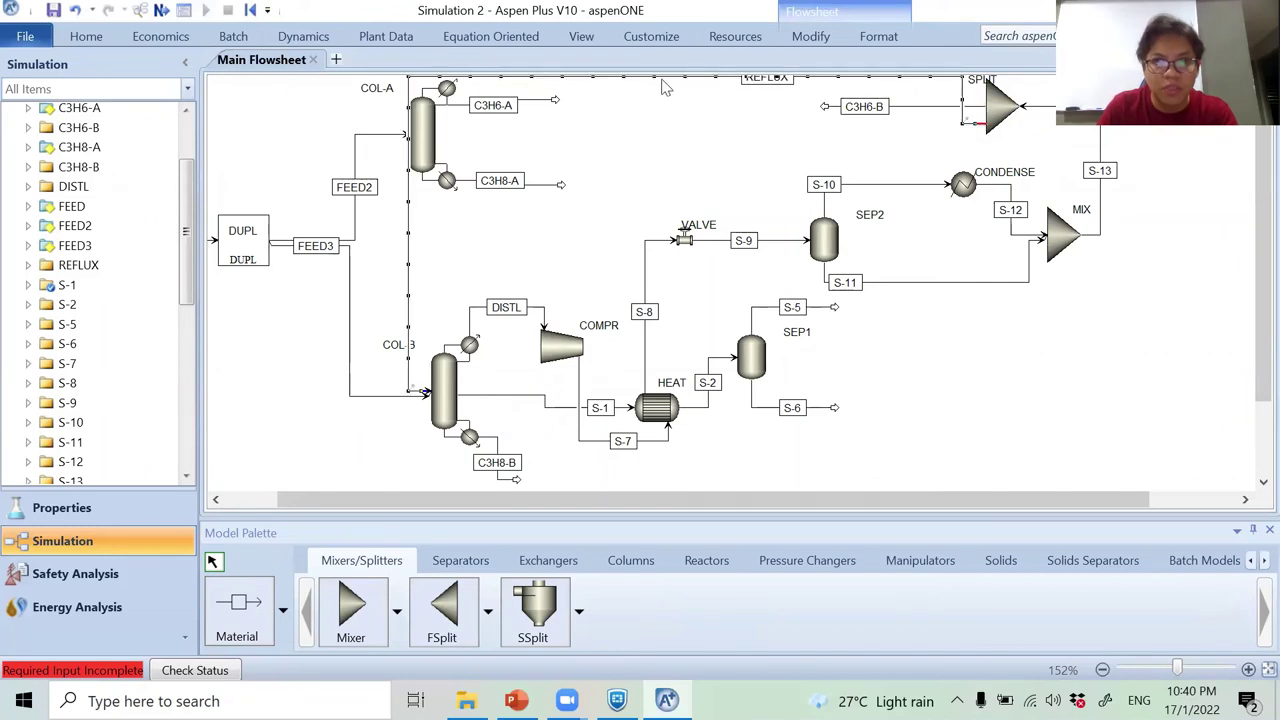
Reroute the REFLUX line below C3H6-B, down between COL-A and VALVE, and above DISTL into the COL-B feed.
drag(658, 77, 659, 150)
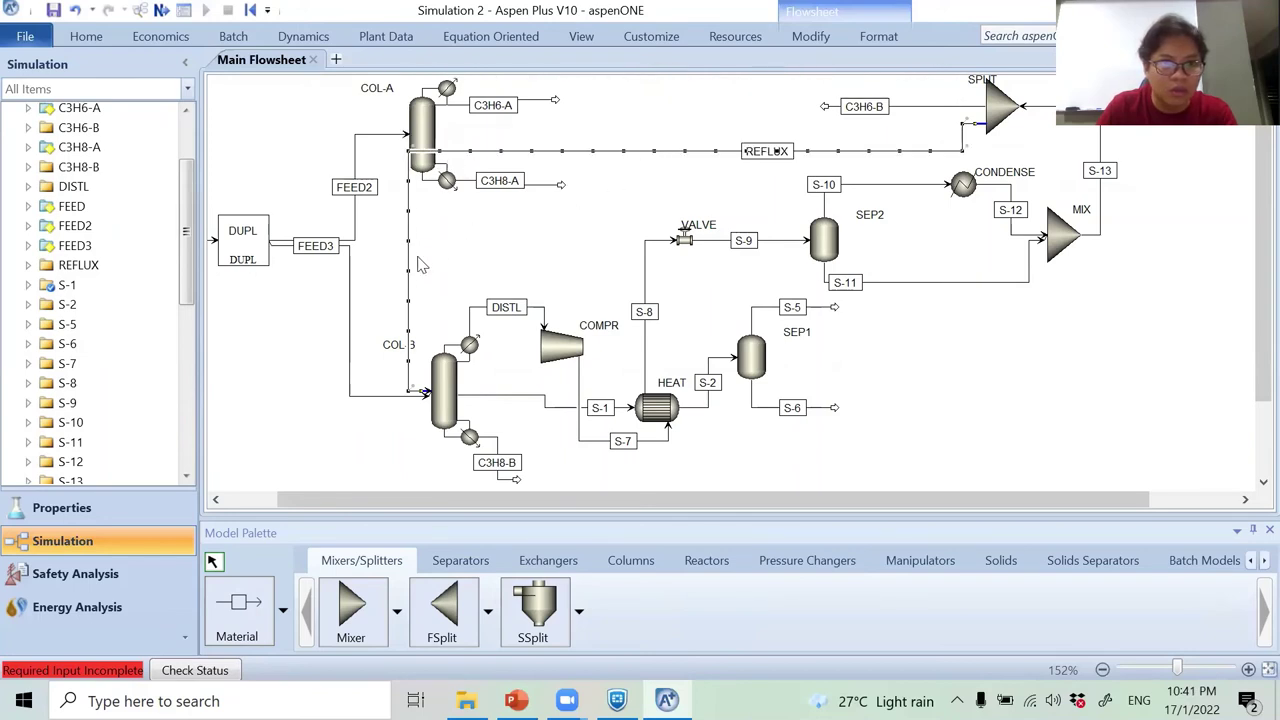
drag(424, 279, 596, 280)
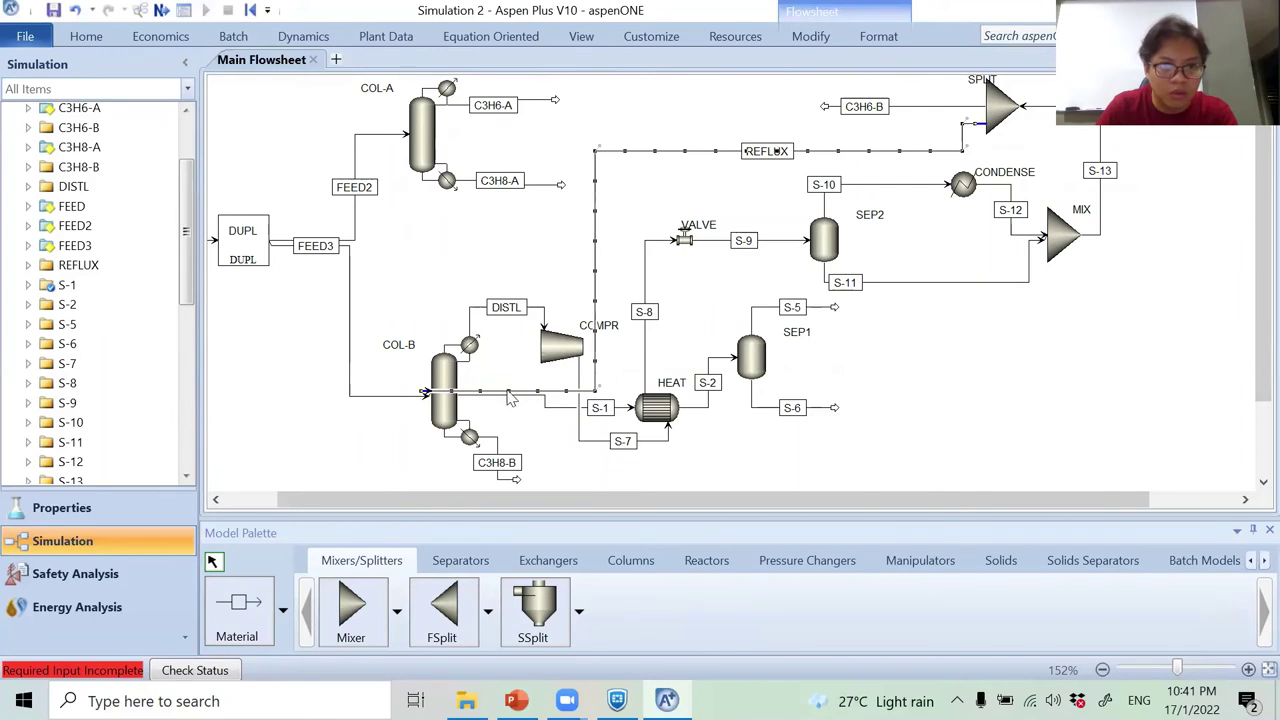
drag(508, 392, 508, 250)
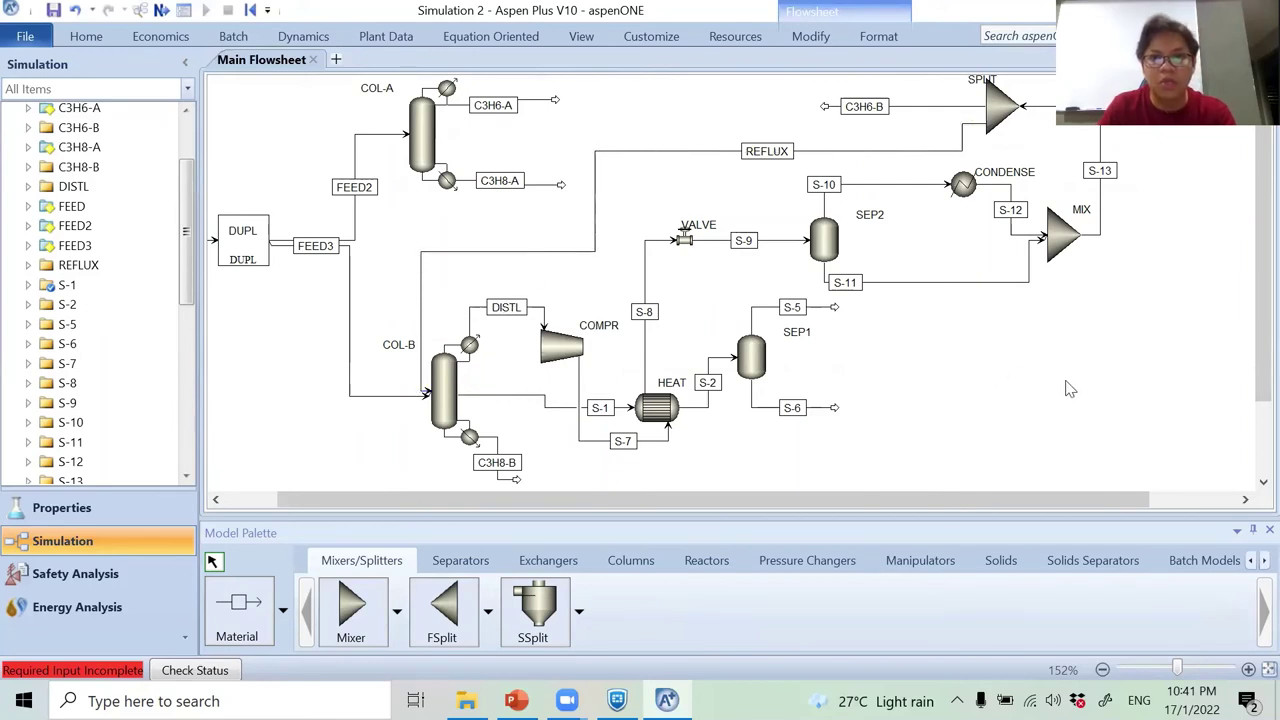
Specify COMPR as an isentropic compressor with a pressure ratio of 2.15.
click(554, 348)
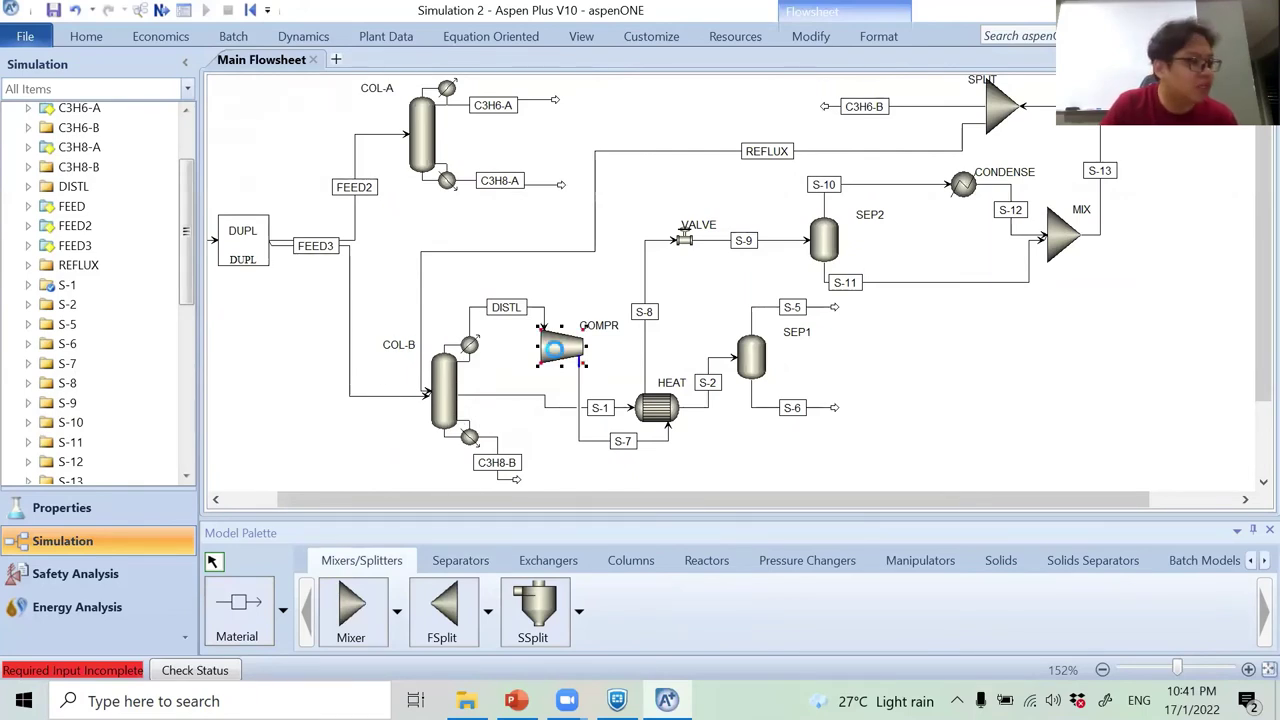
double_click(554, 348)
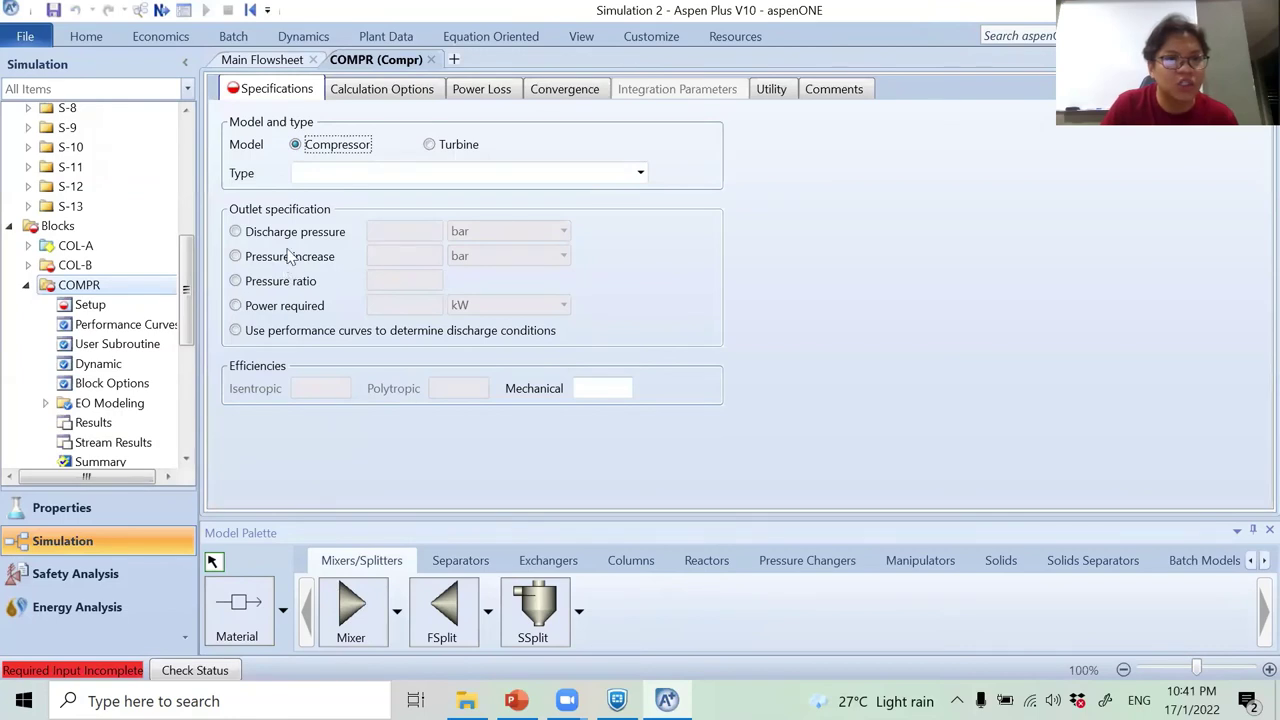
click(292, 282)
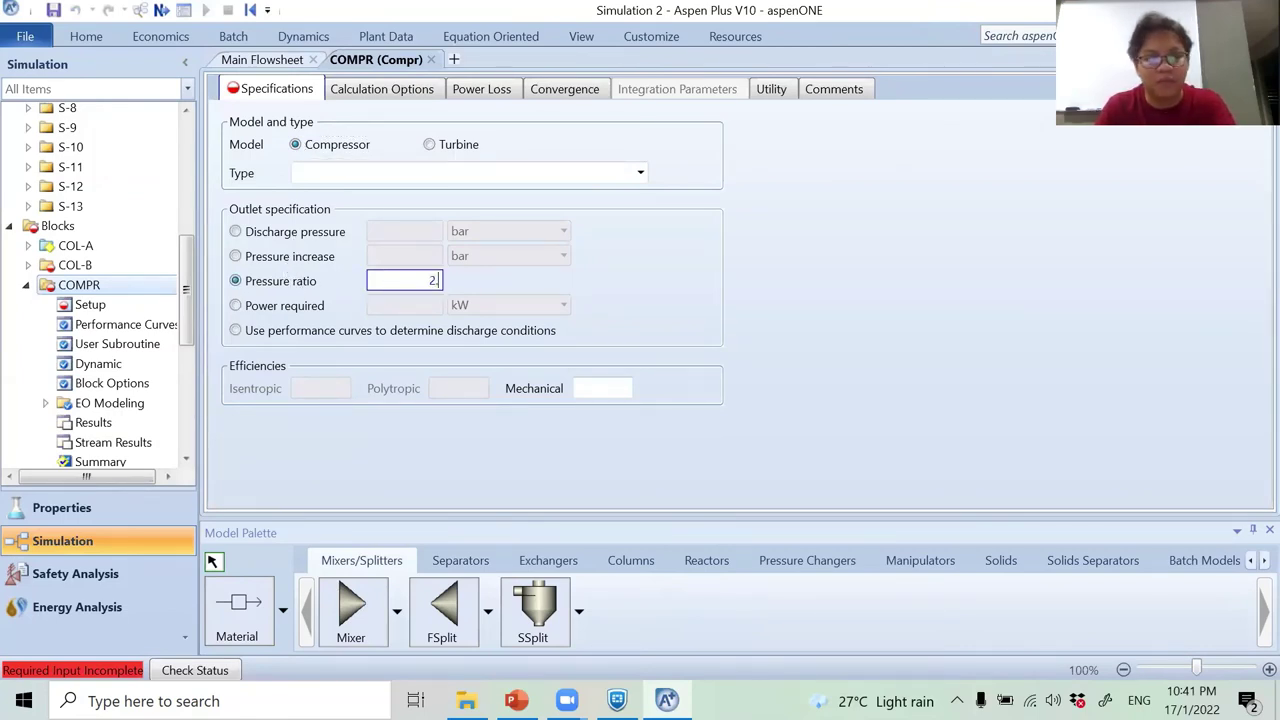
click(640, 173)
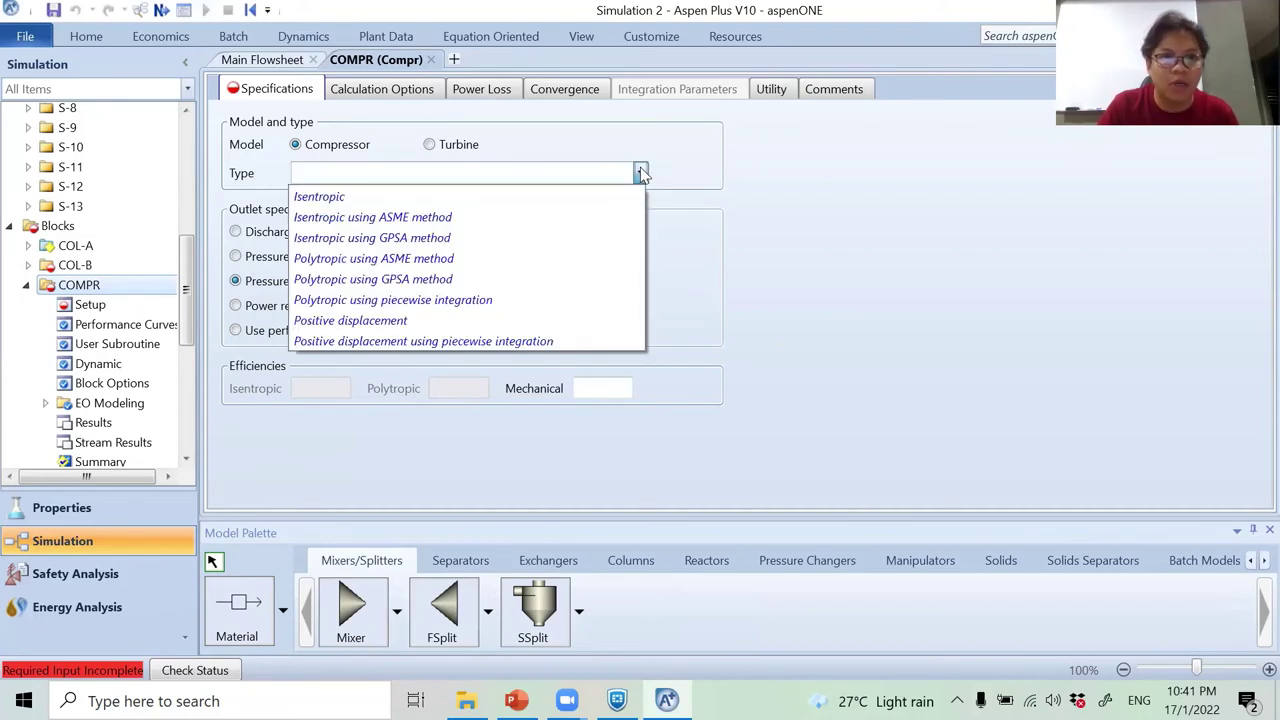
click(552, 198)
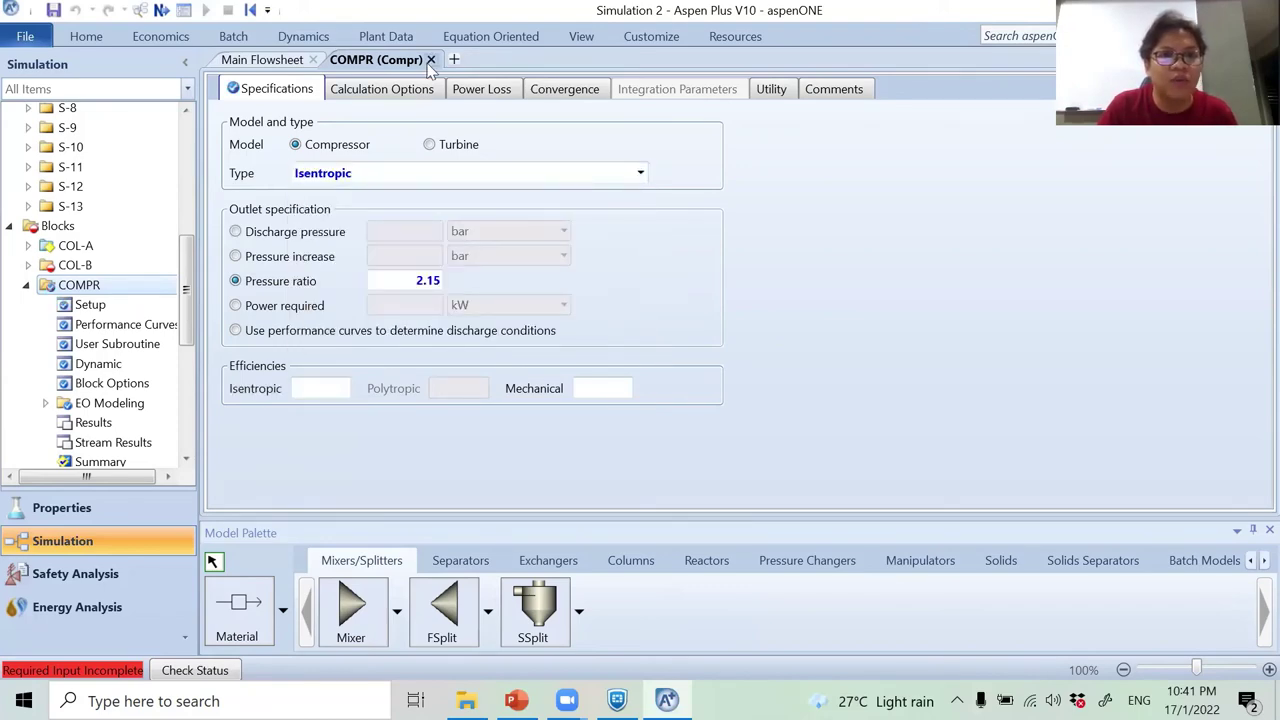
click(431, 59)
Review the flash specifications of SEP1 and the exchanger specifications of HEAT.
click(889, 394)
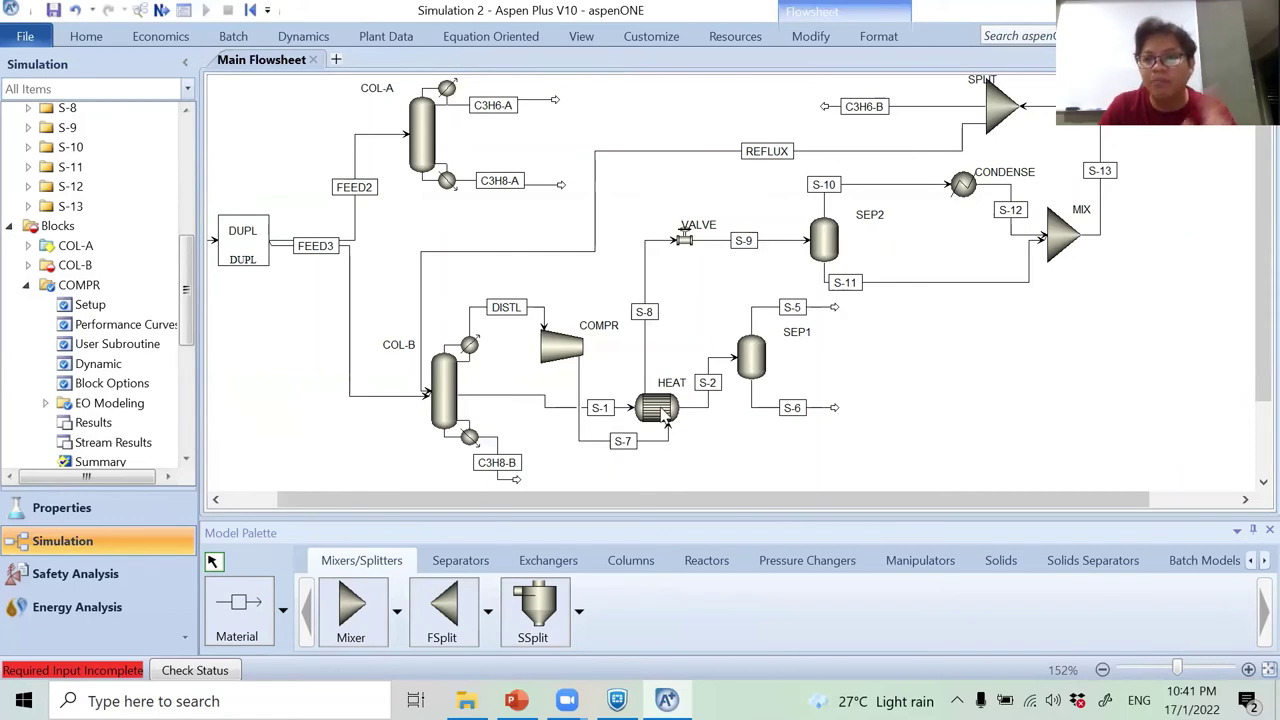
double_click(755, 365)
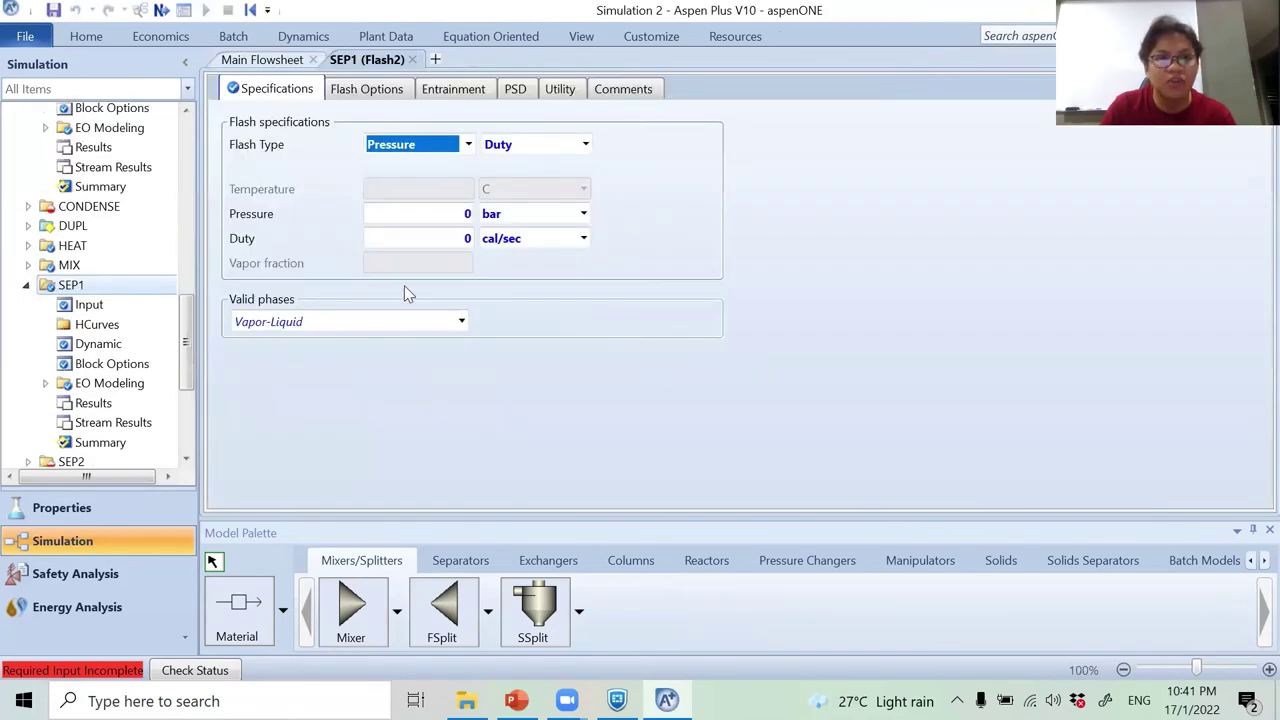
click(412, 59)
double_click(656, 407)
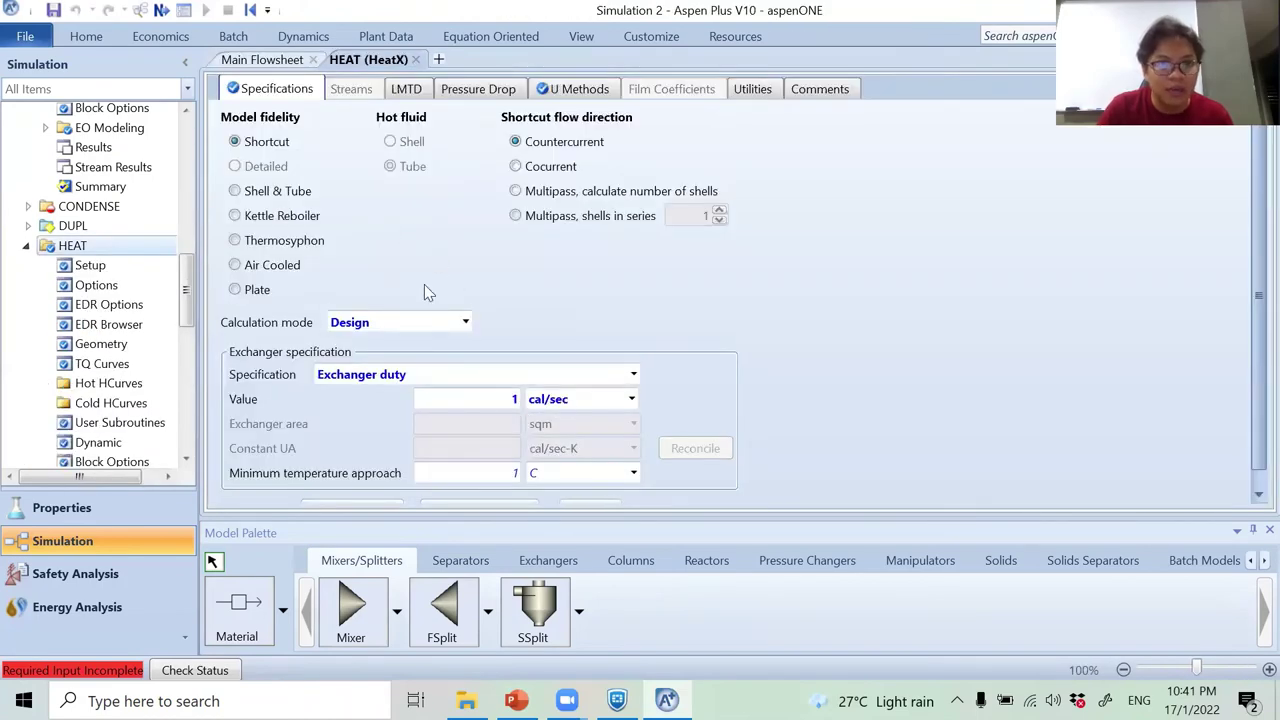
click(415, 59)
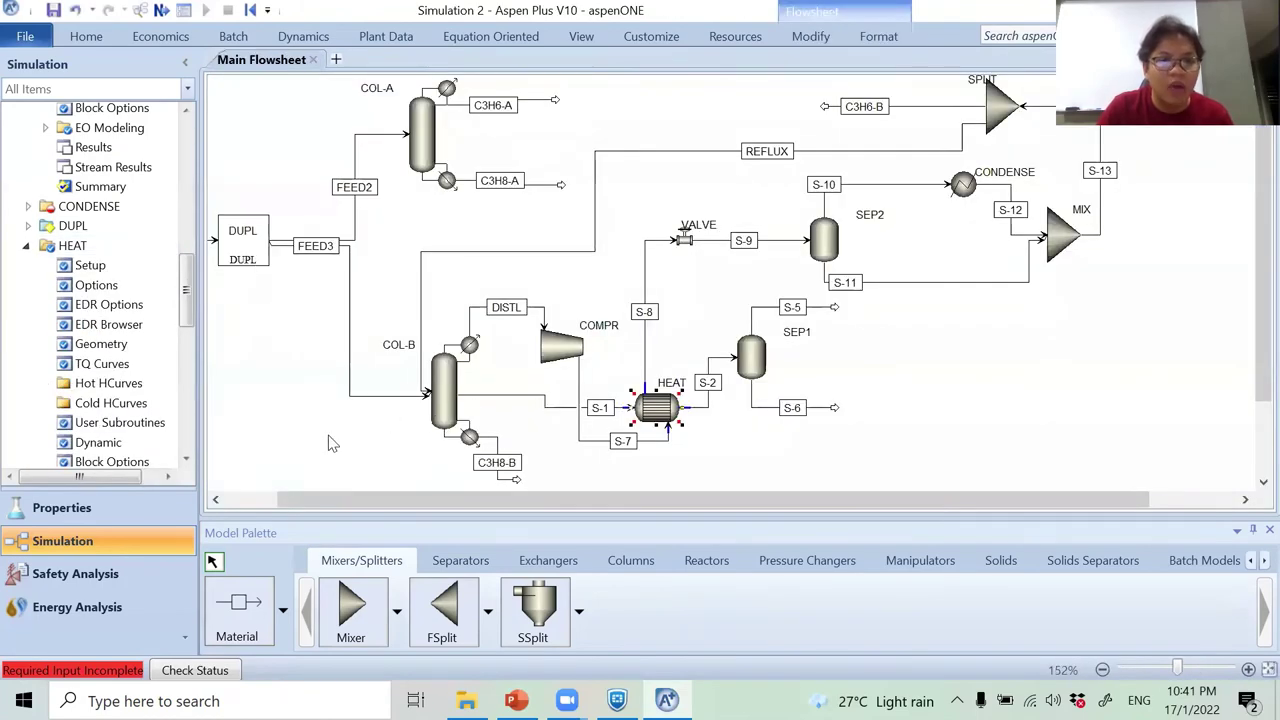
Examine the entries of calculator block C-1 within the Flowsheeting Options.
click(249, 377)
drag(186, 288, 186, 400)
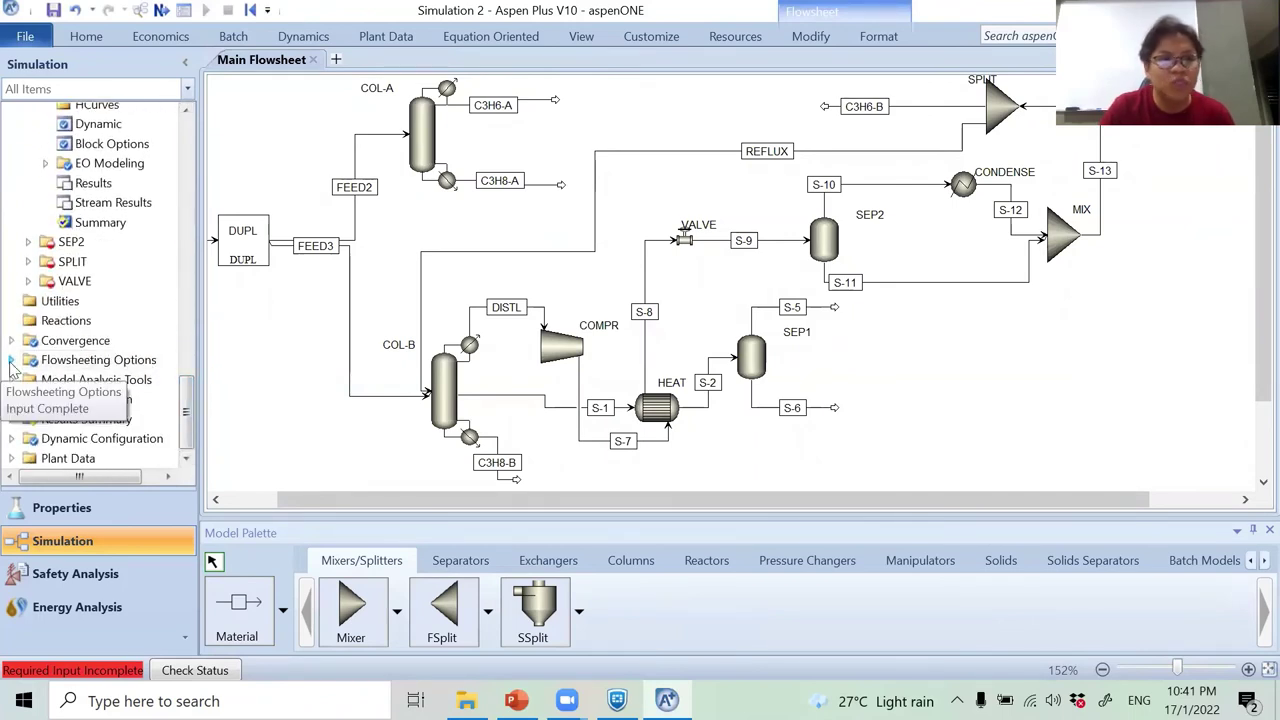
click(11, 361)
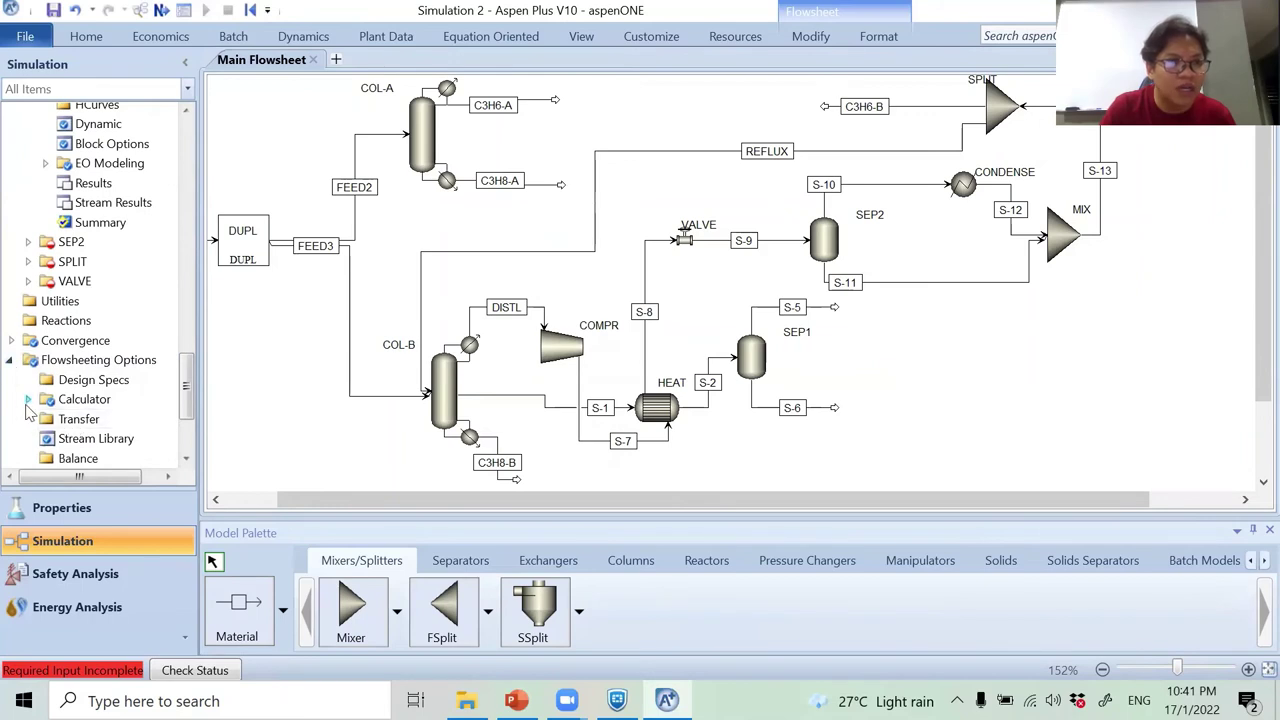
click(28, 399)
click(42, 419)
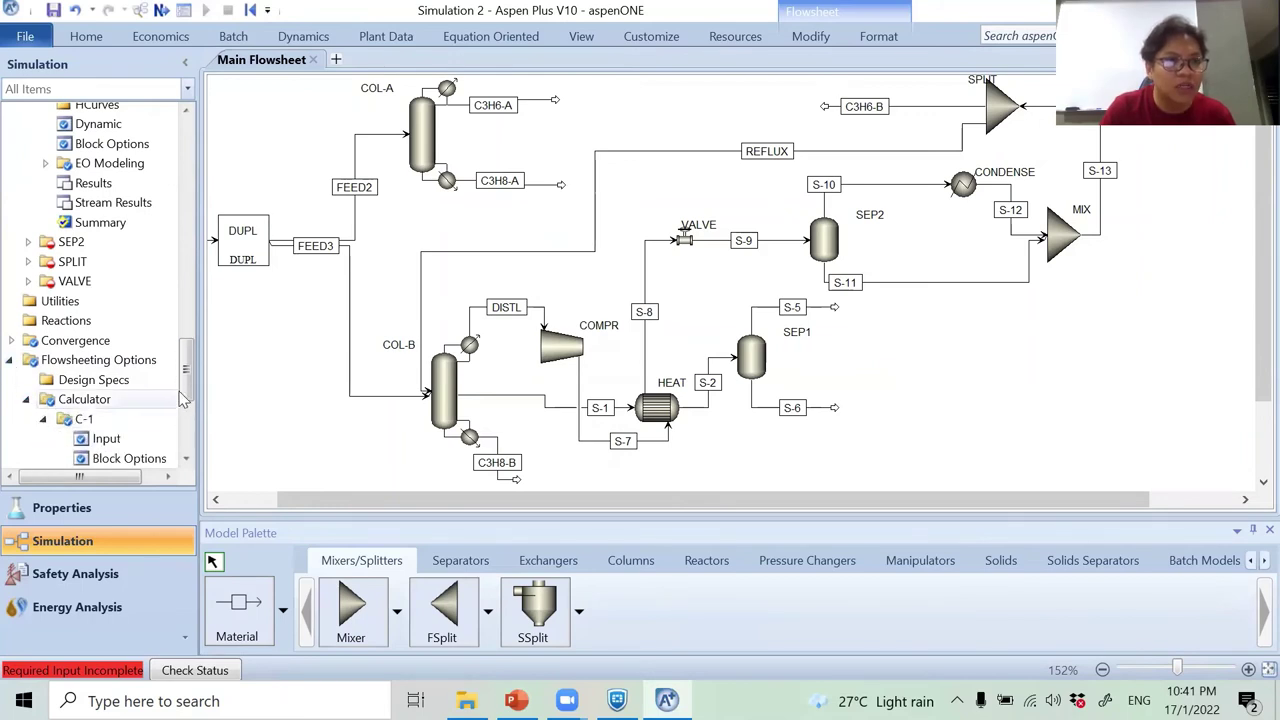
scroll(183, 398, down, 4)
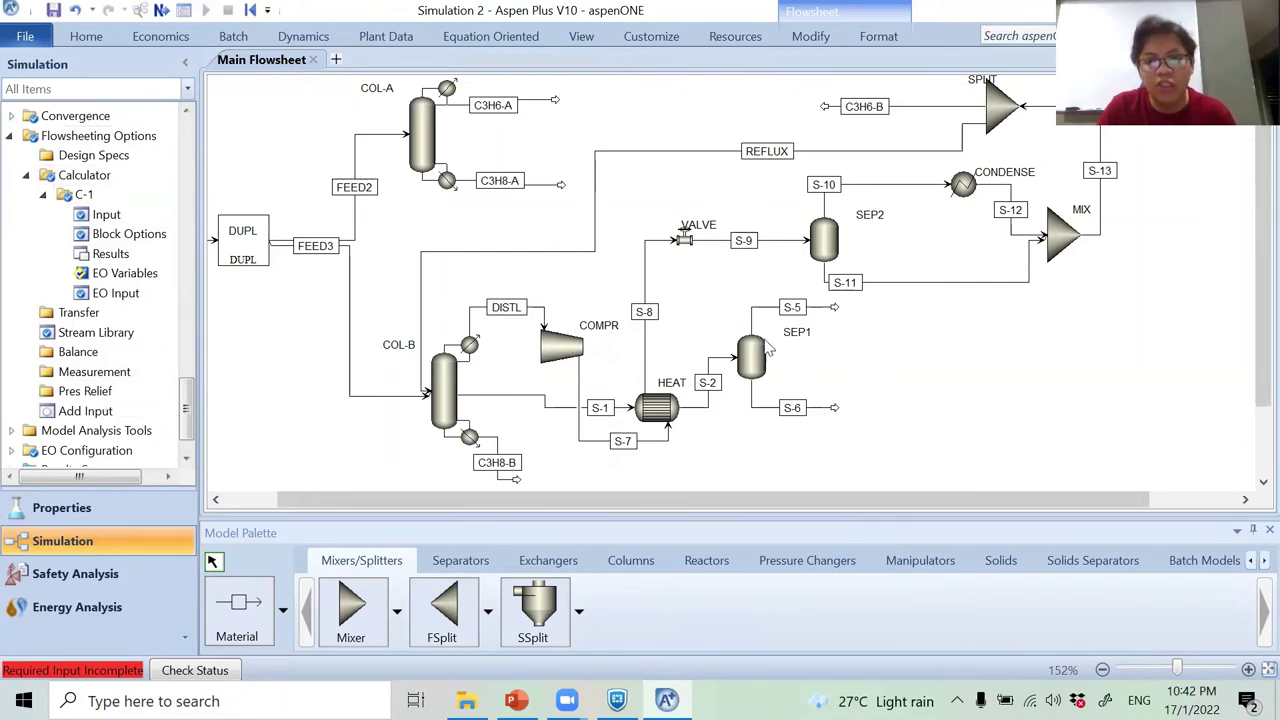
Set the outlet pressure of VALVE to 18 bar and return to the flowsheet.
double_click(686, 244)
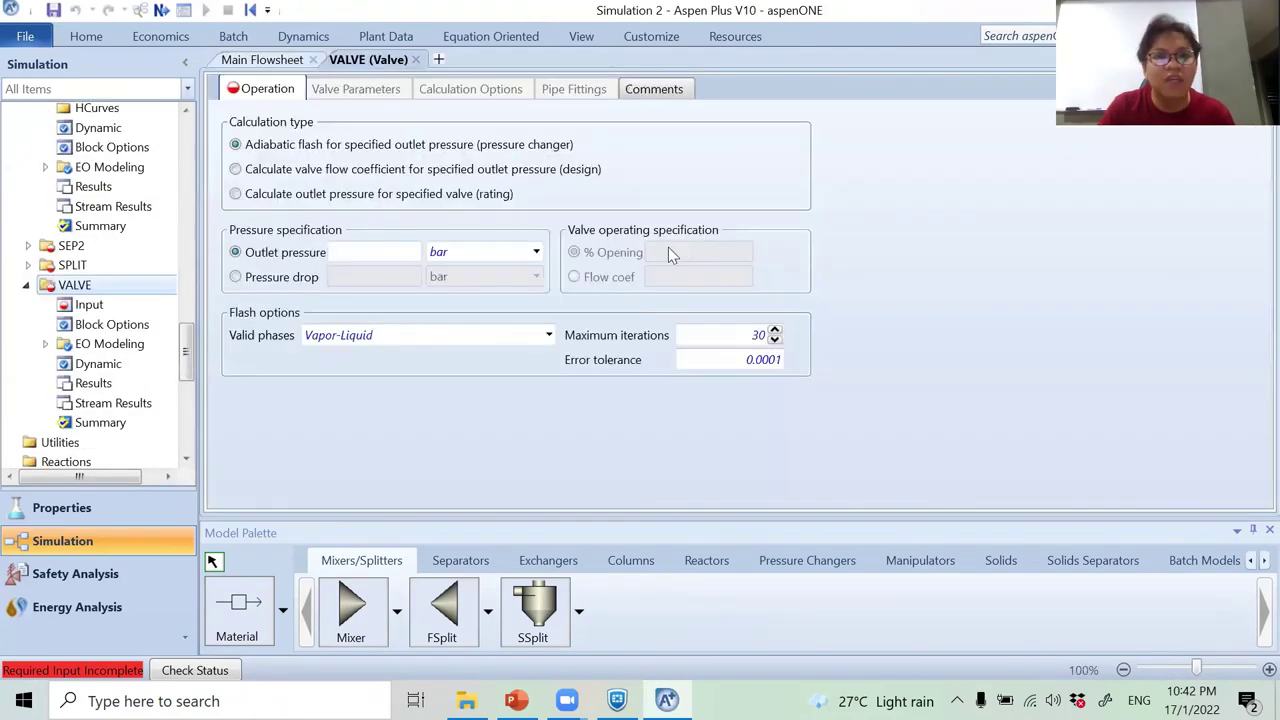
click(366, 257)
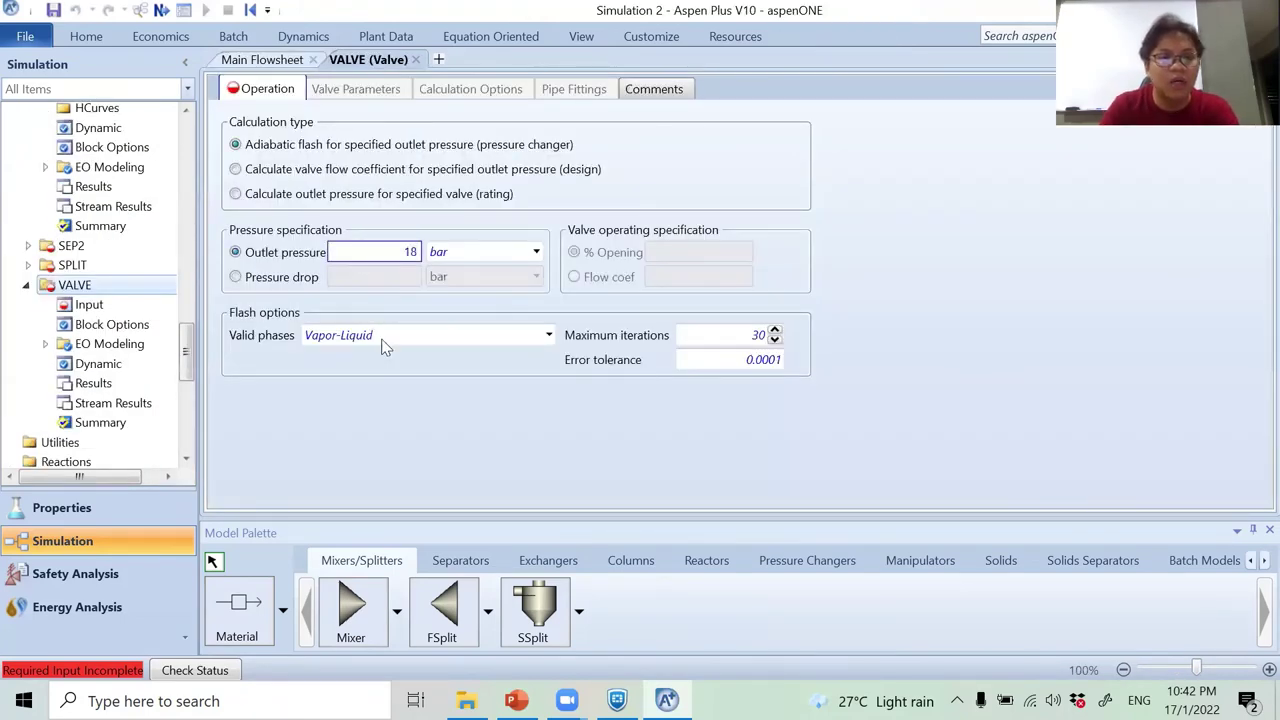
key(Return)
click(416, 60)
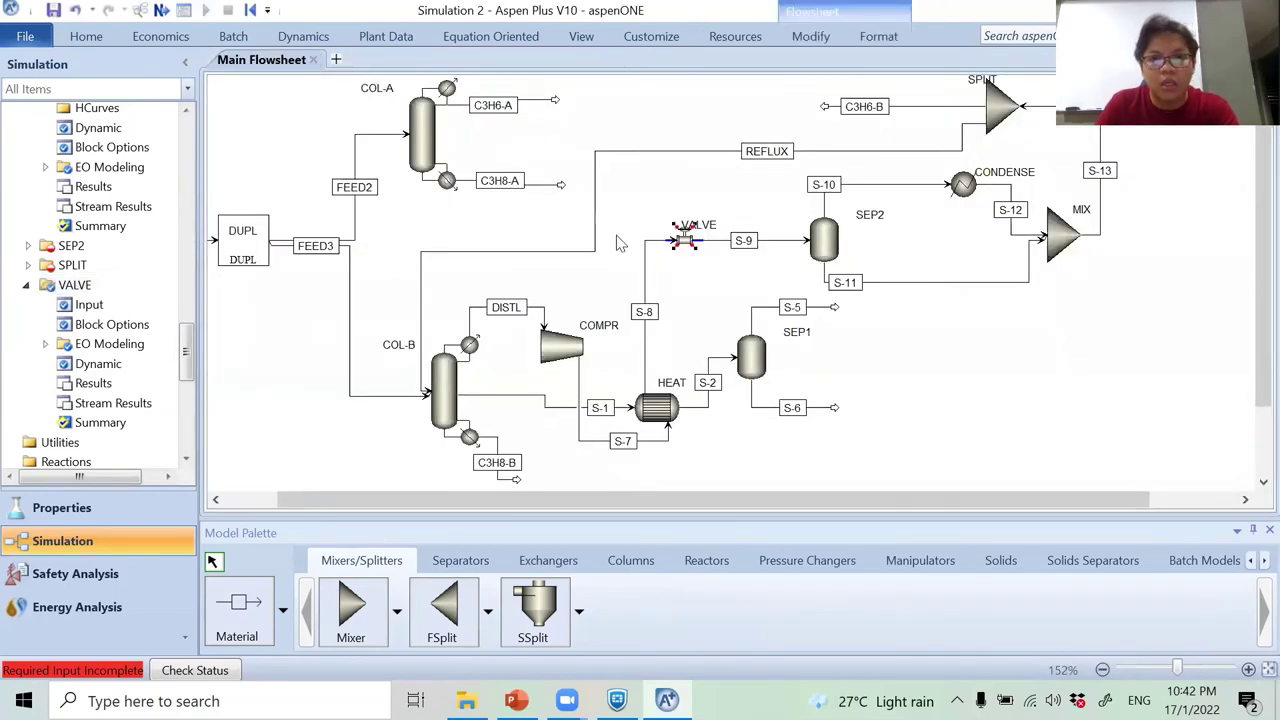
Set the feed stage of the REFLUX stream in COL-B to 1.
double_click(443, 385)
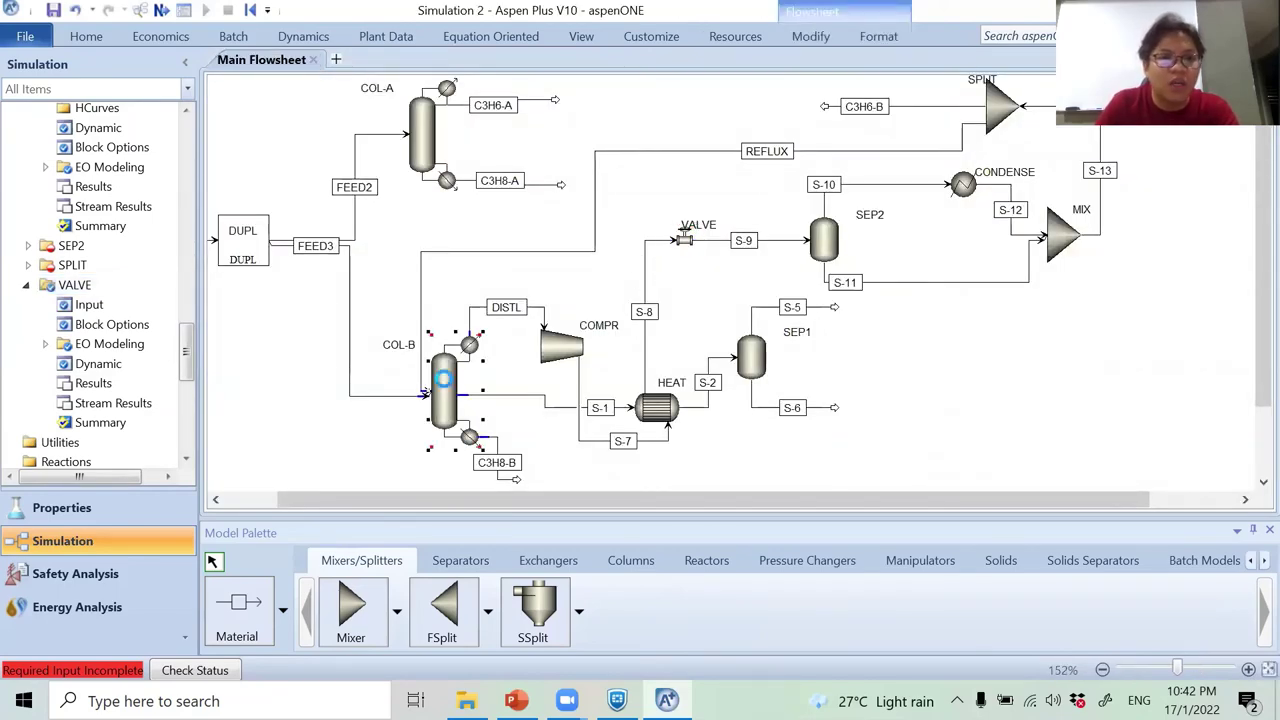
click(361, 90)
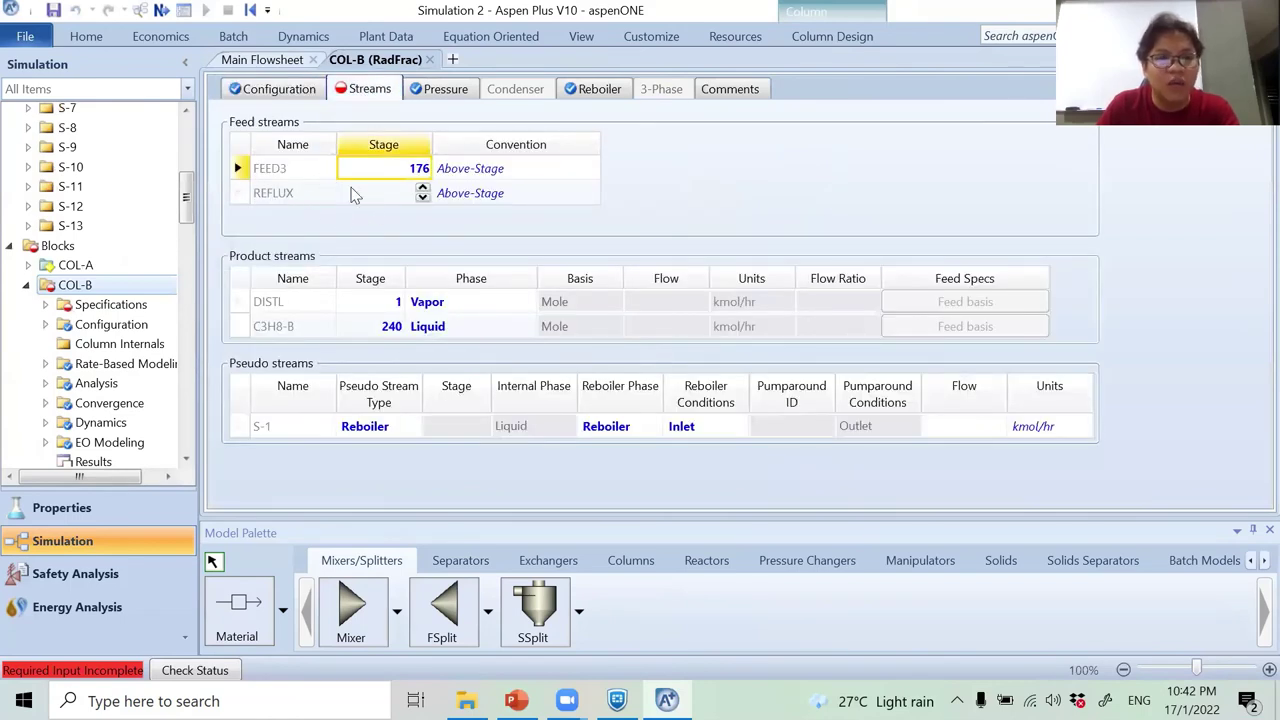
click(370, 199)
text(1)
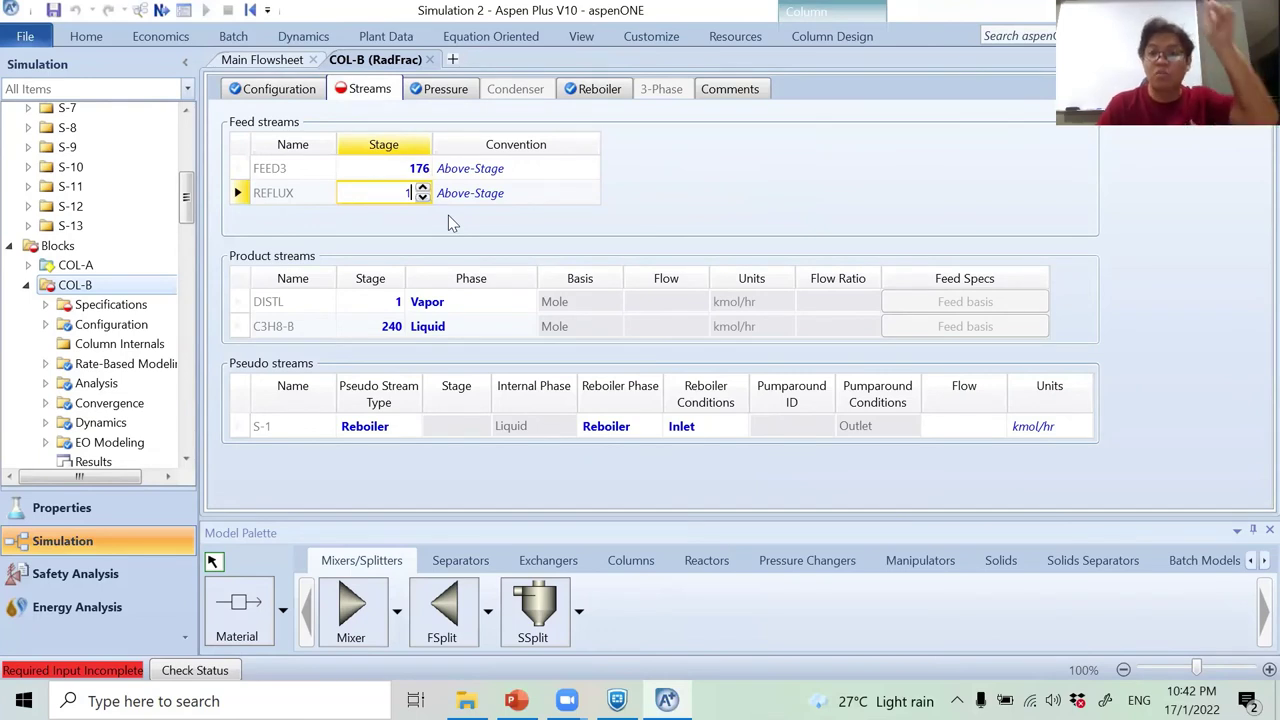
Set the feed convention of the REFLUX stream in COL-B to Liquid and return to the flowsheet.
key(Return)
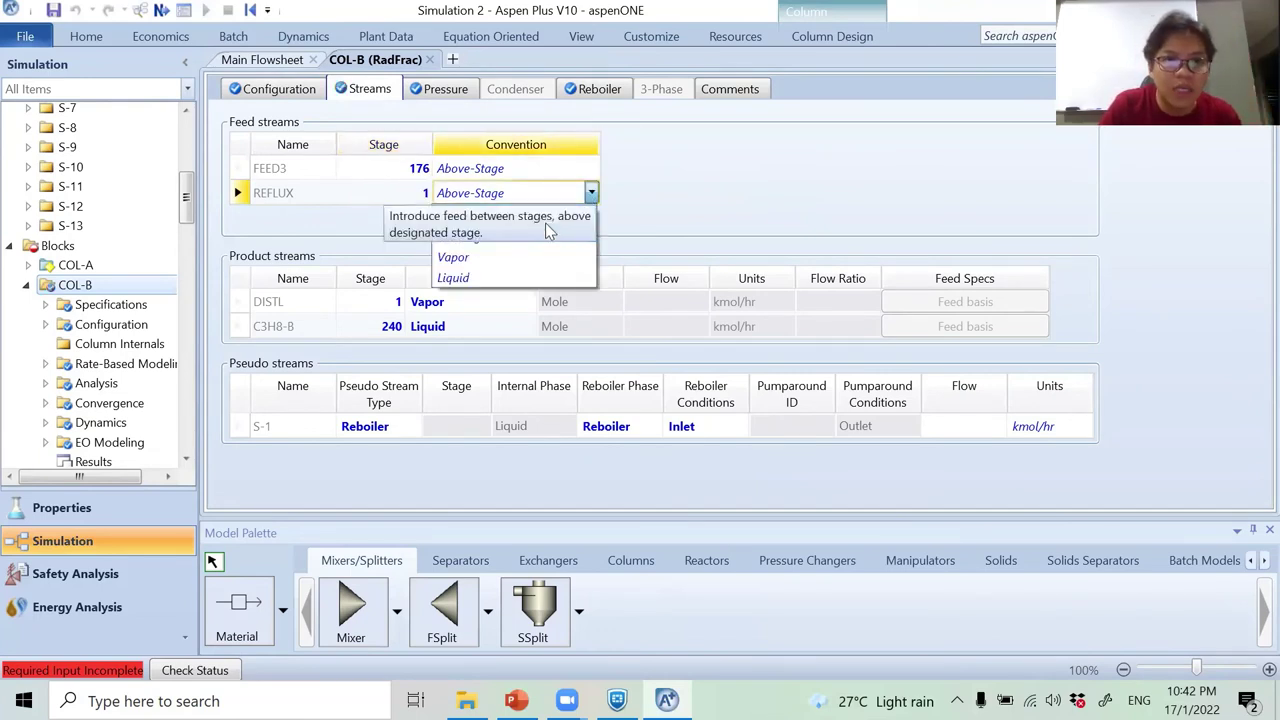
click(496, 279)
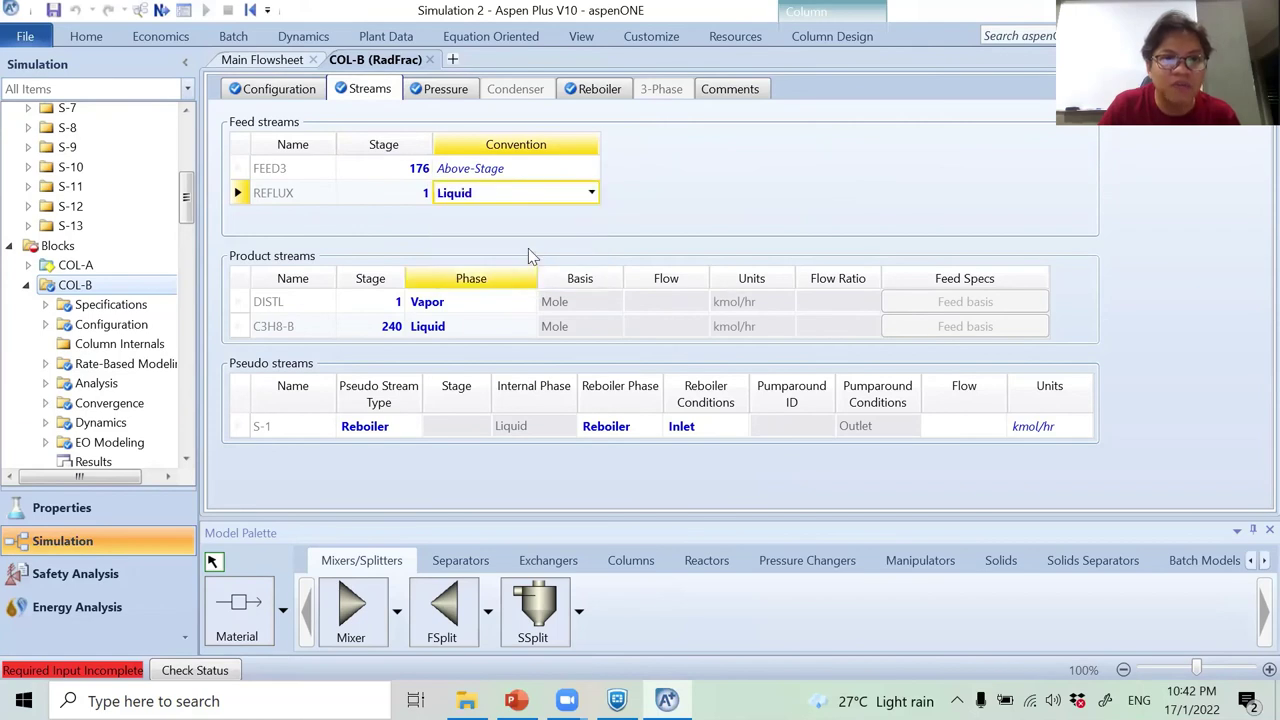
click(430, 59)
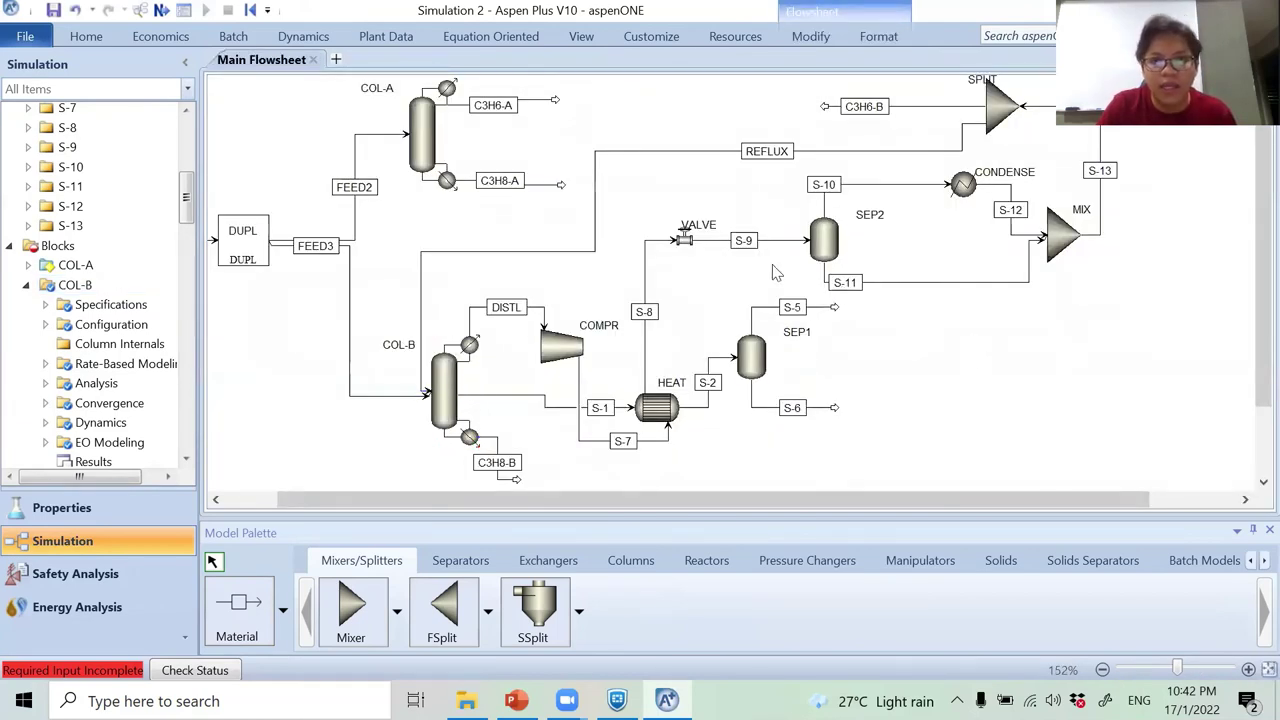
Specify the SEP2 flash by duty and pressure, with 0 bar pressure and 0 cal/sec duty, and return to the flowsheet.
double_click(814, 250)
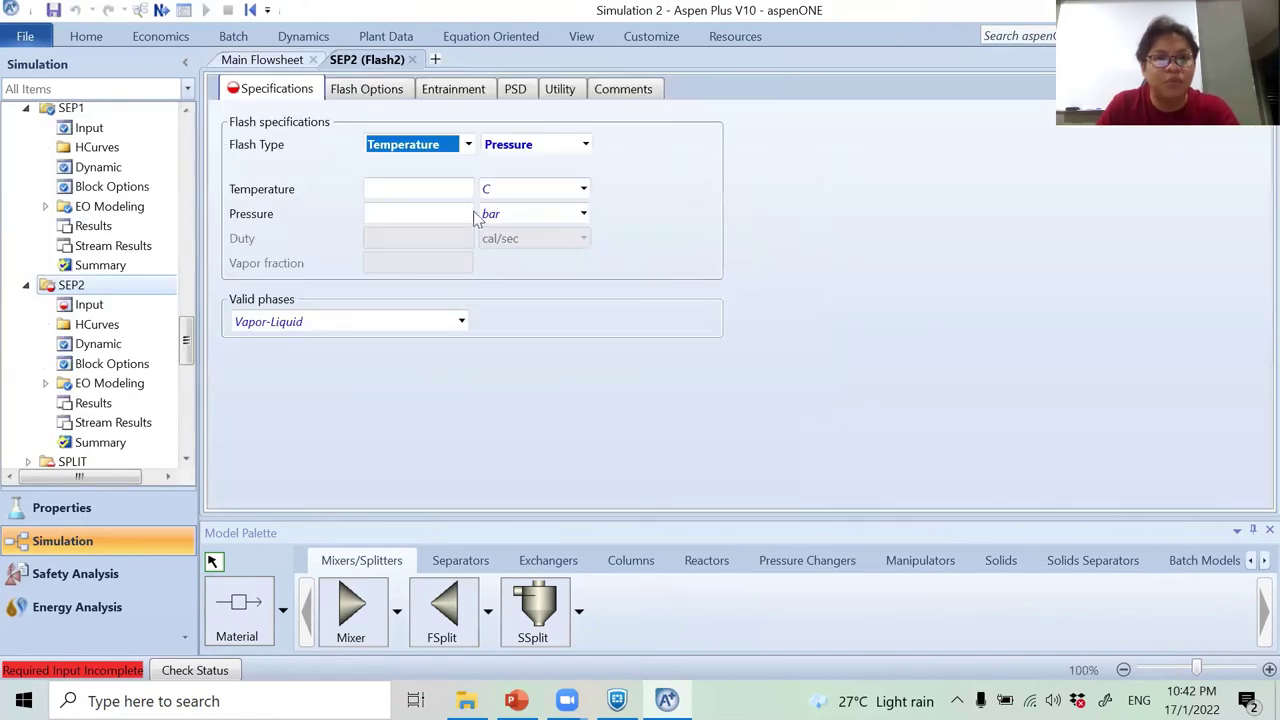
click(437, 219)
text(0)
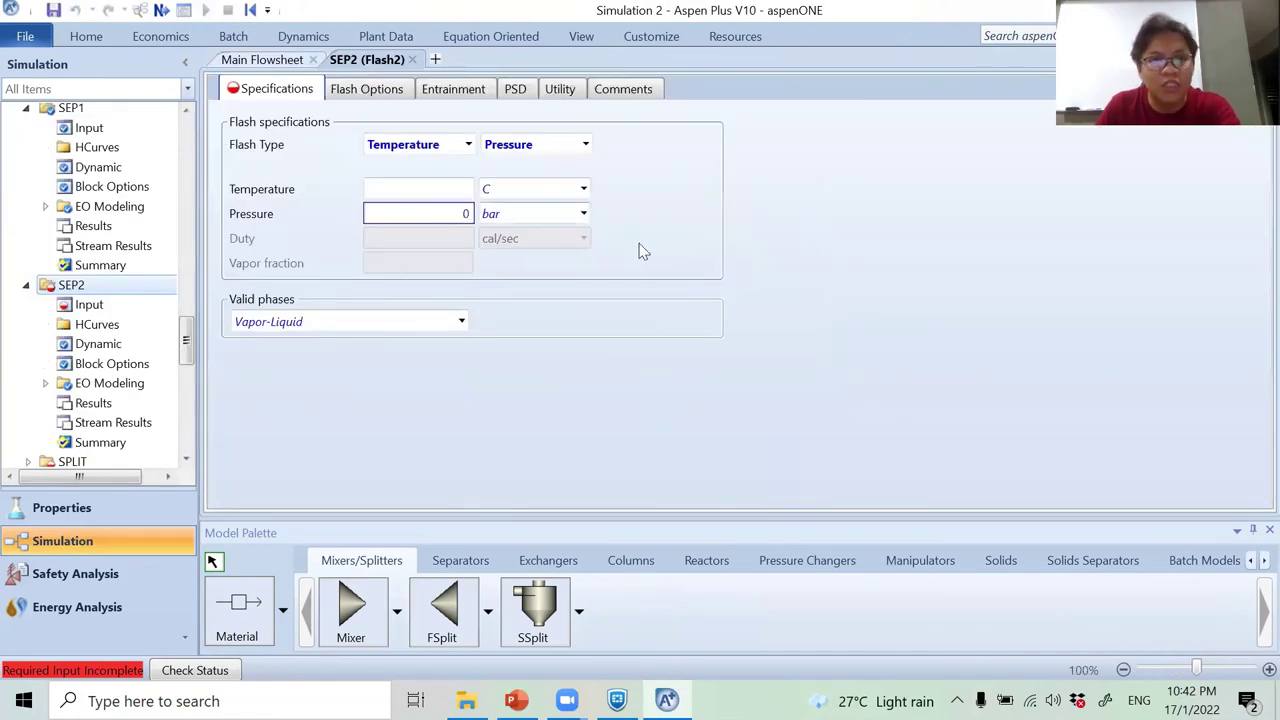
key(Return)
click(467, 145)
click(451, 189)
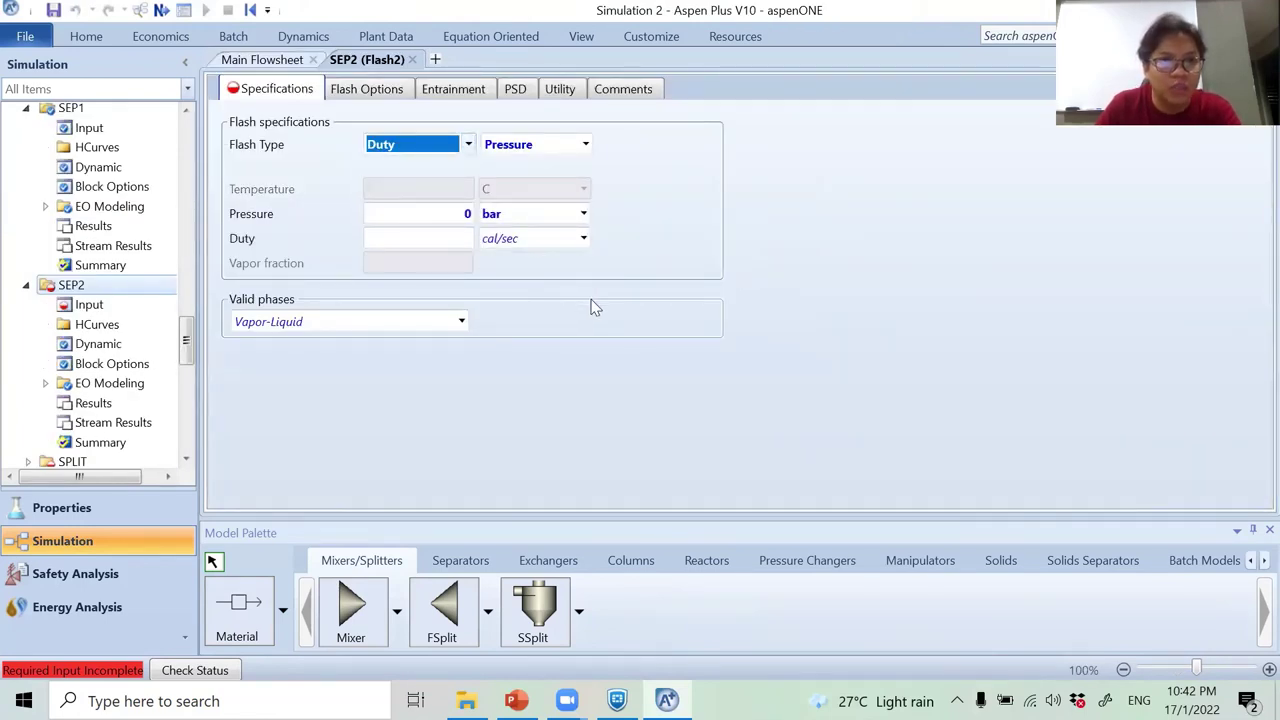
click(434, 237)
text(0)
key(Return)
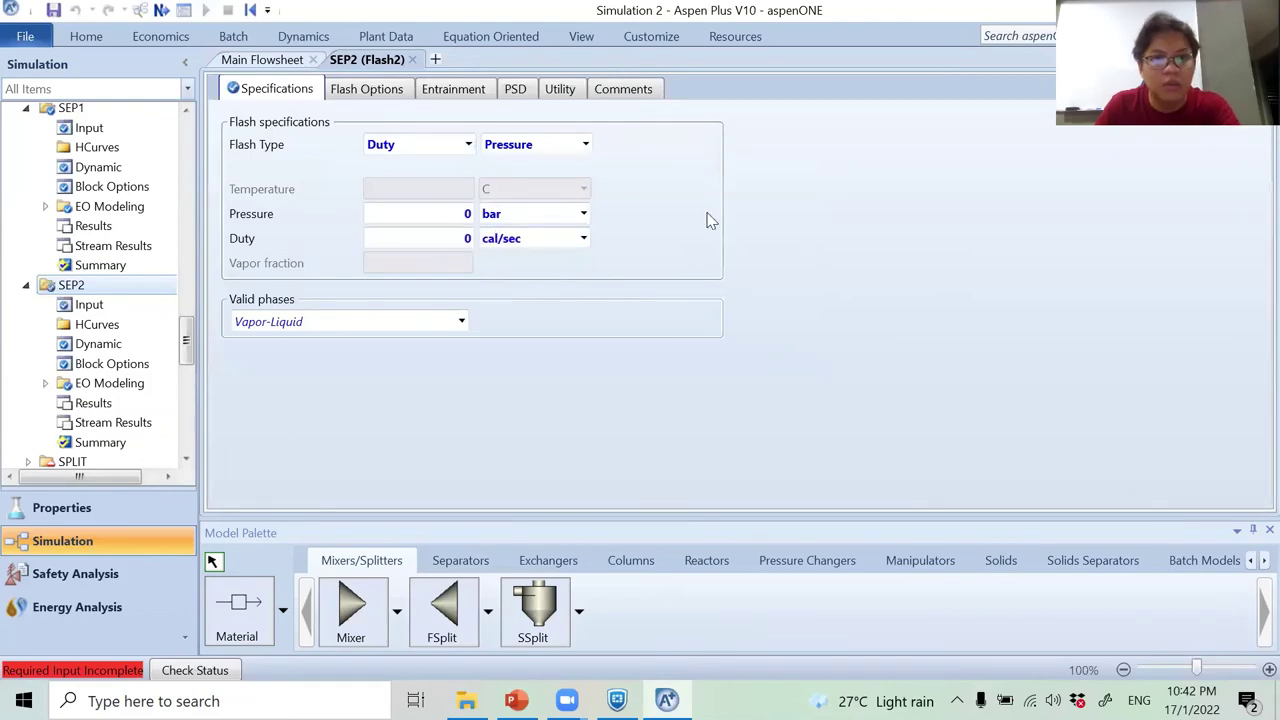
click(412, 60)
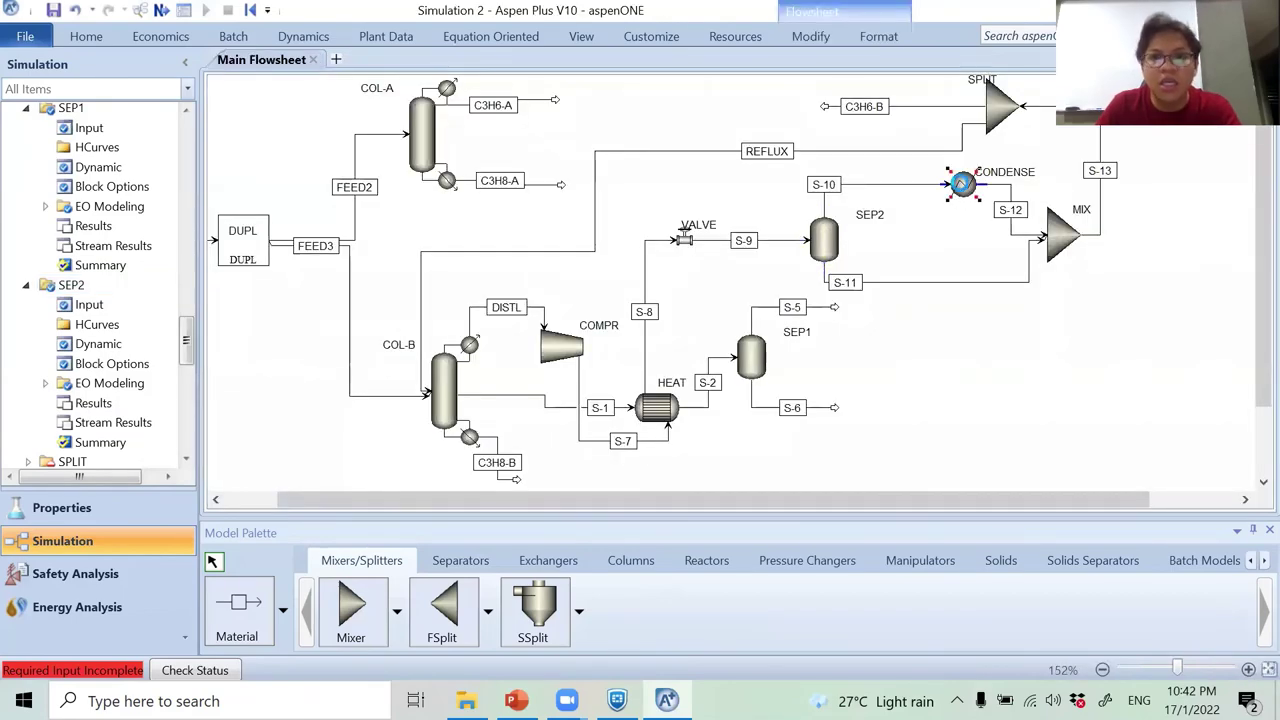
Specify the CONDENSE heater by pressure and vapor fraction, with vapor fraction 0 and pressure 0 bar, and close its form.
double_click(960, 185)
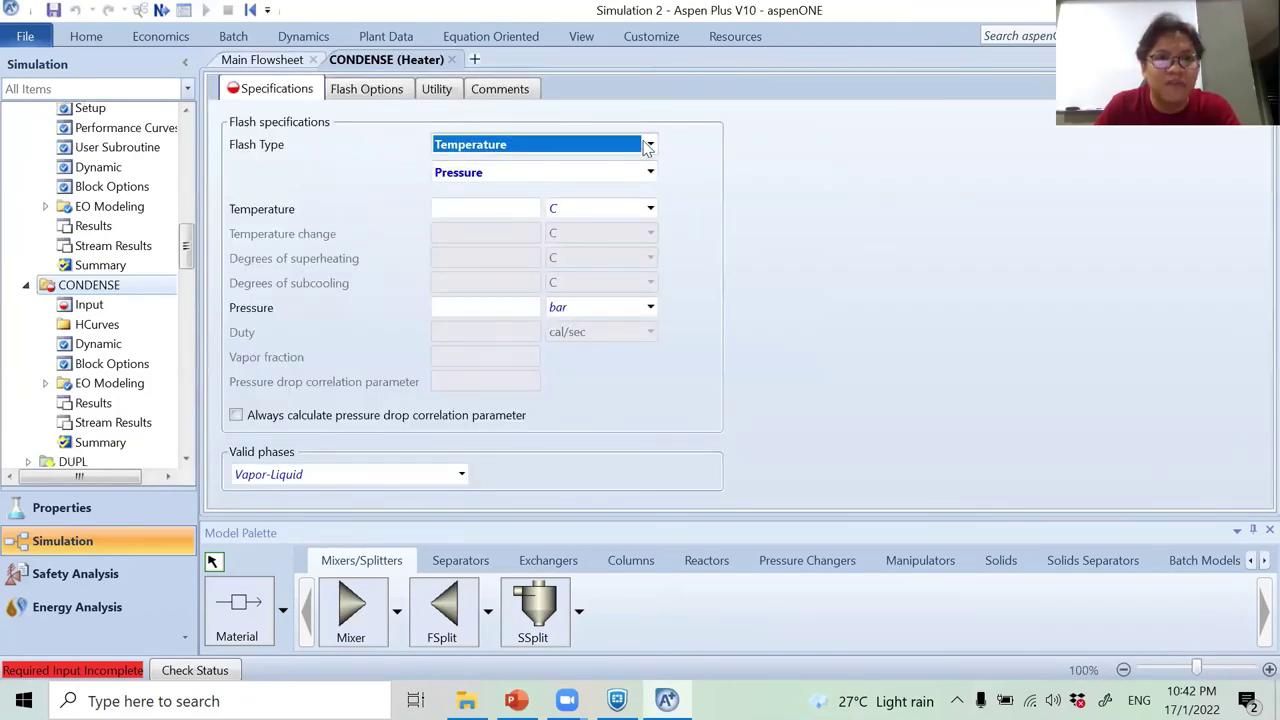
click(649, 145)
click(530, 229)
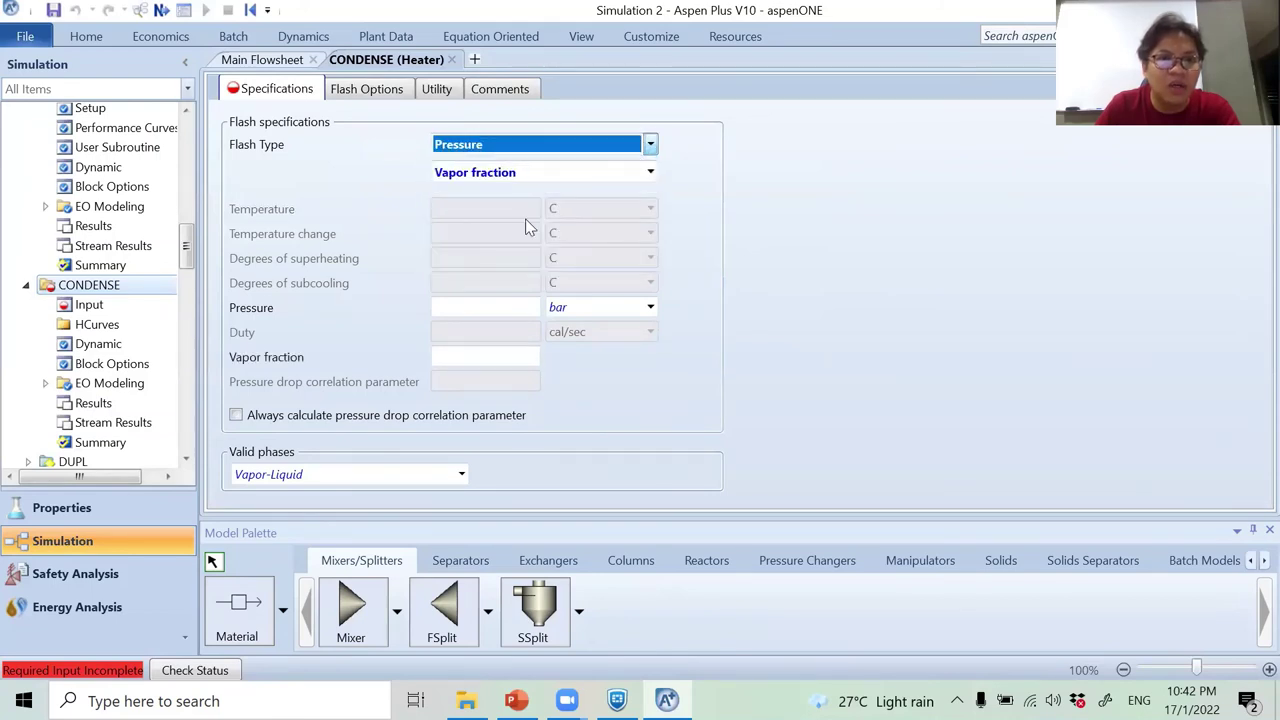
click(469, 356)
text(0)
key(Return)
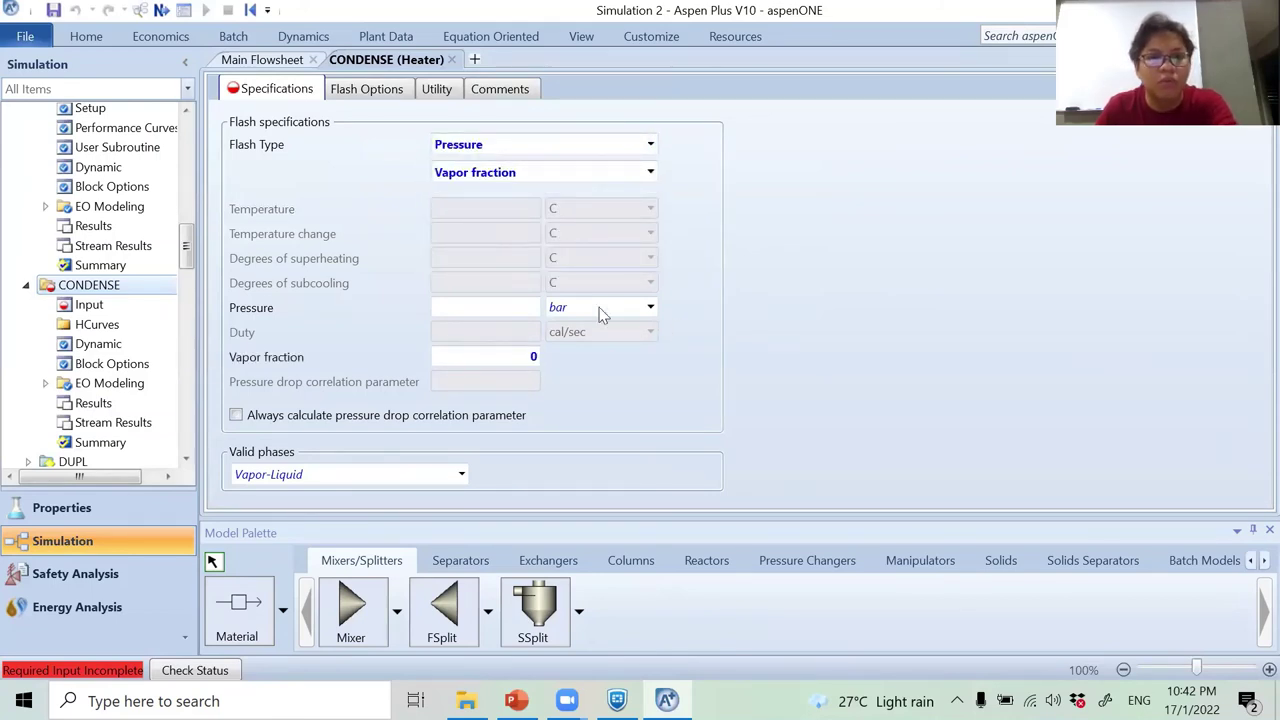
click(523, 306)
text(0)
key(Return)
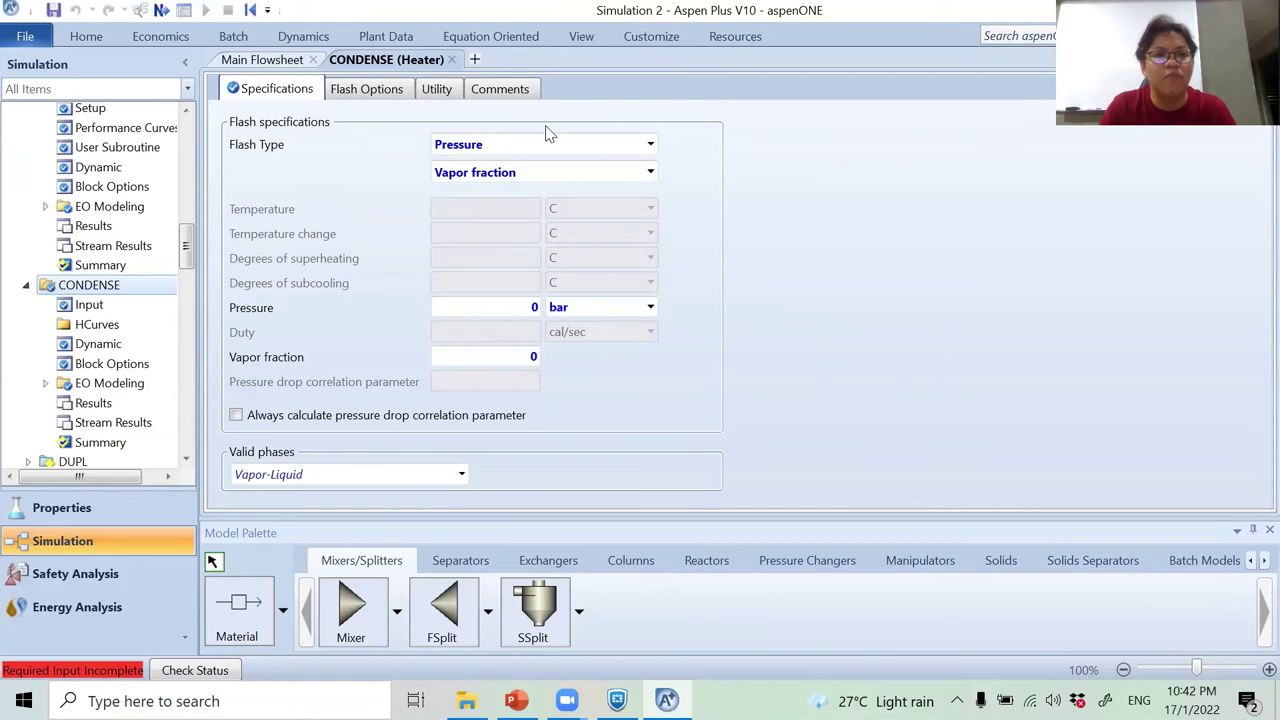
click(454, 60)
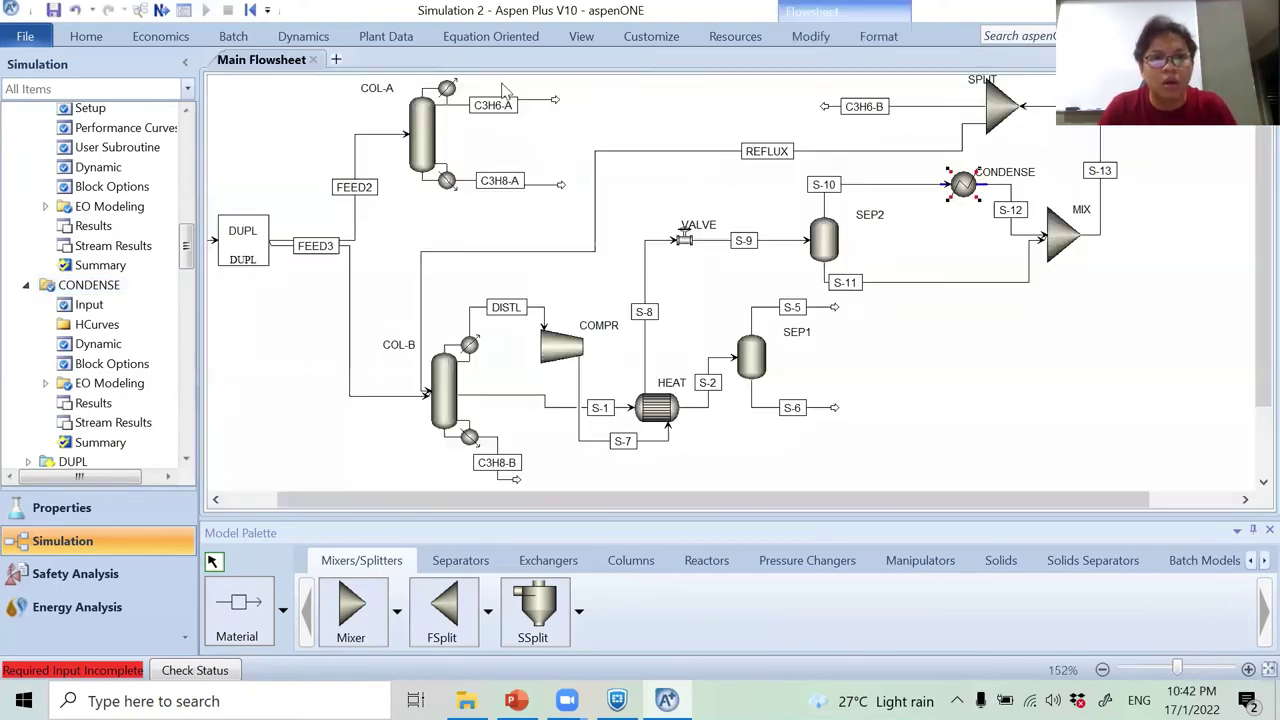
Set the split fraction of the REFLUX outlet in the SPLIT block to 0.9009 and return to the flowsheet.
drag(887, 505, 960, 505)
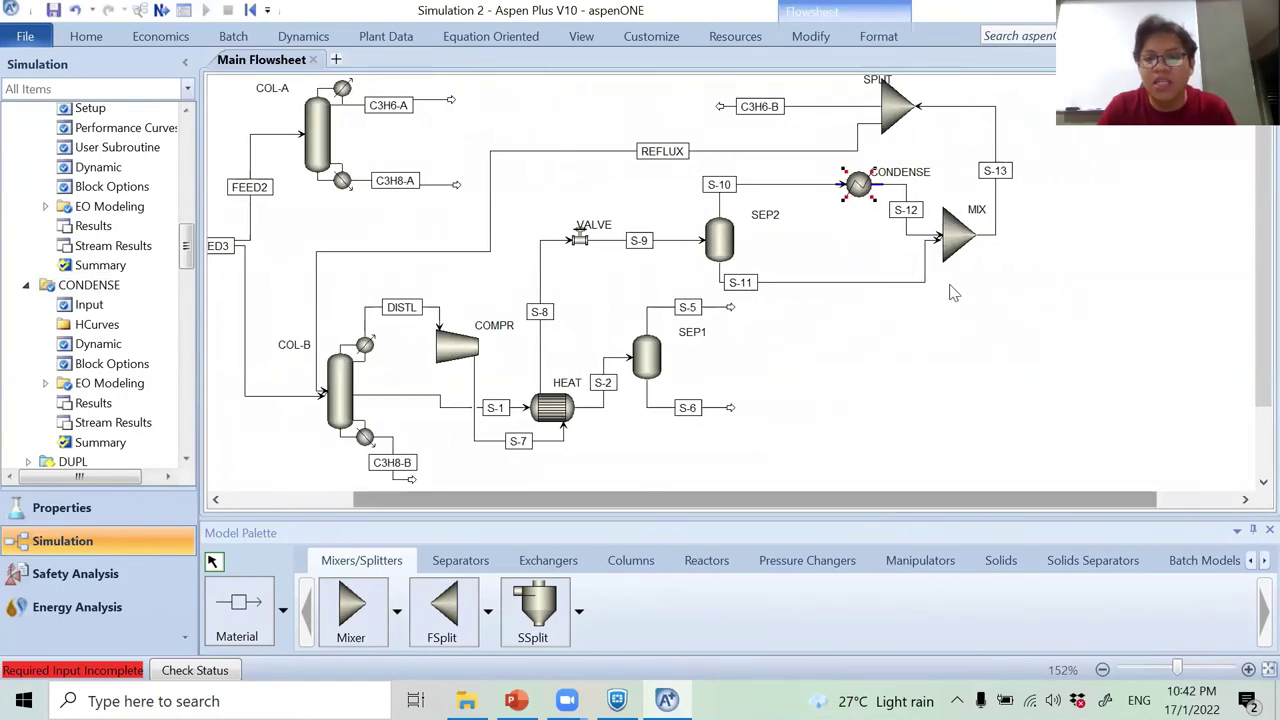
double_click(900, 114)
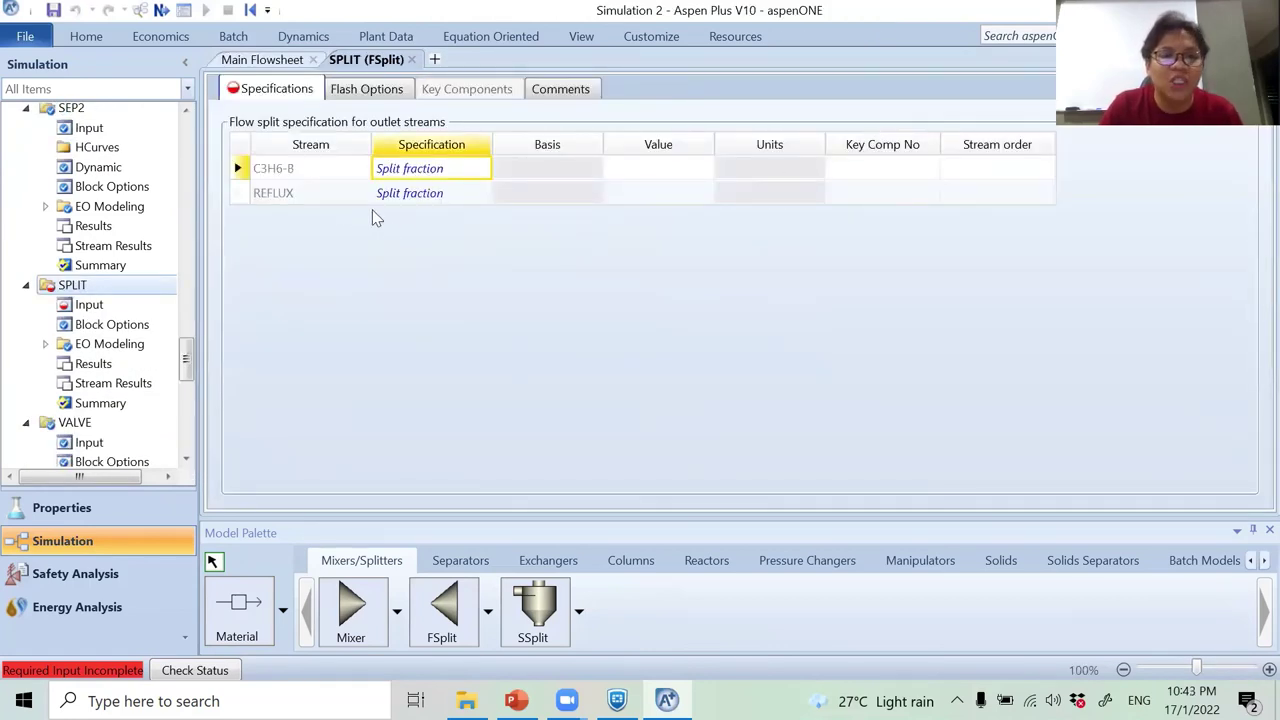
click(630, 198)
text(0.9009)
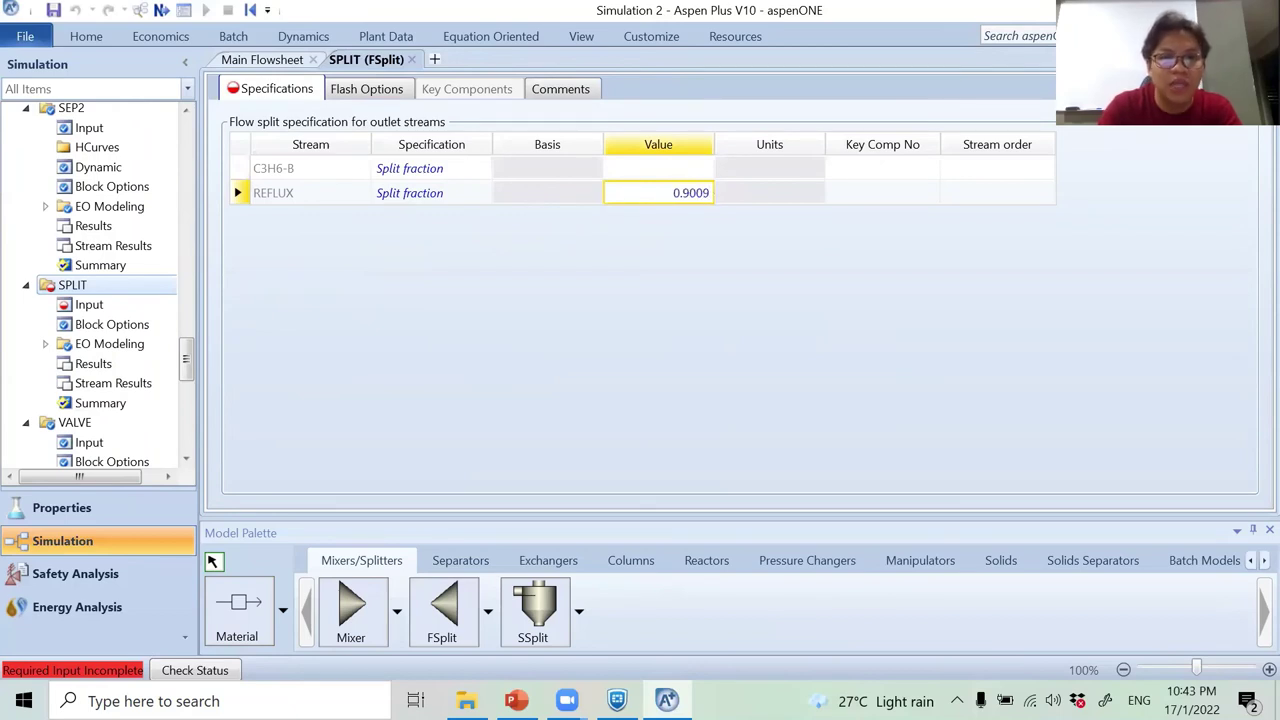
click(605, 302)
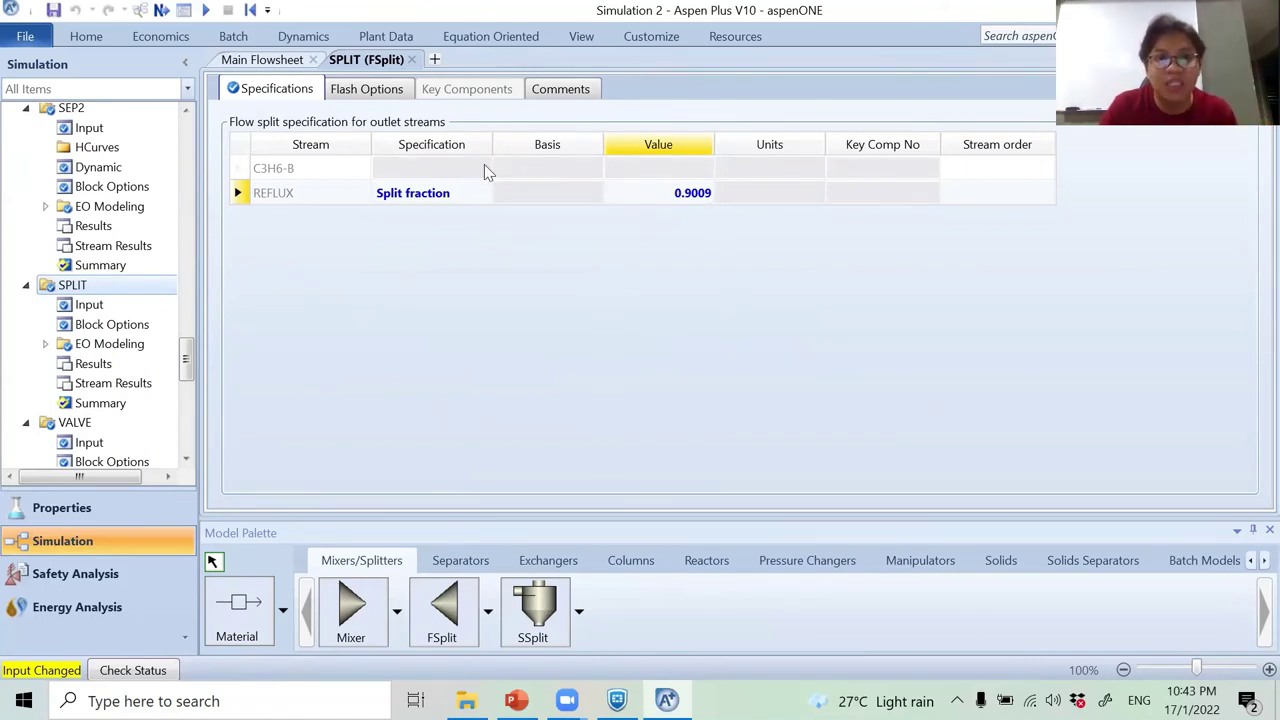
click(411, 59)
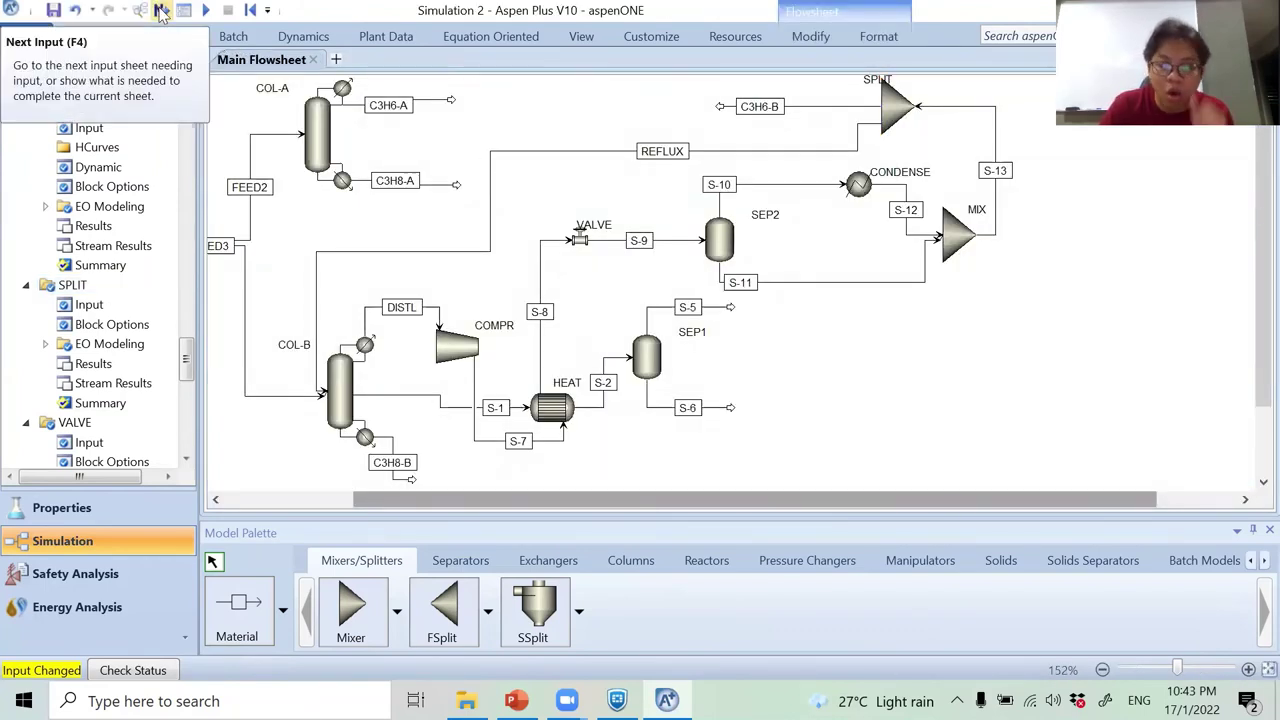
Run the simulation with the completed inputs and return to the main flowsheet.
click(160, 10)
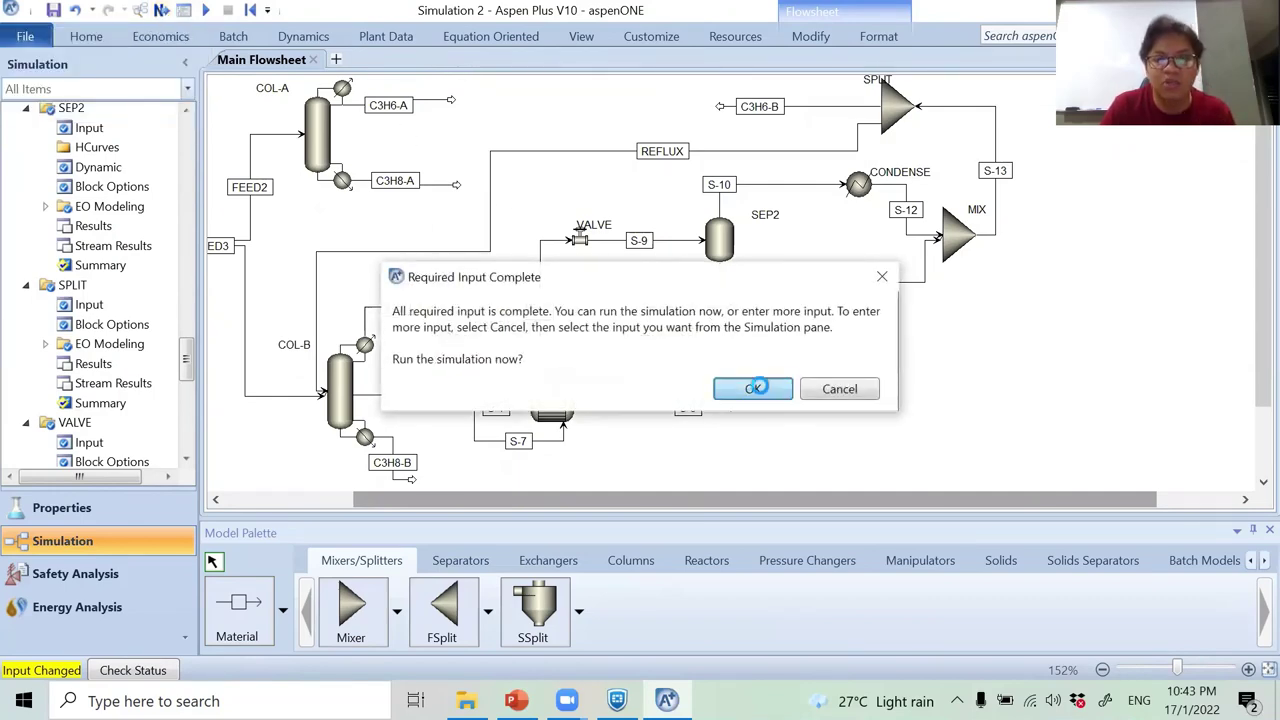
click(758, 388)
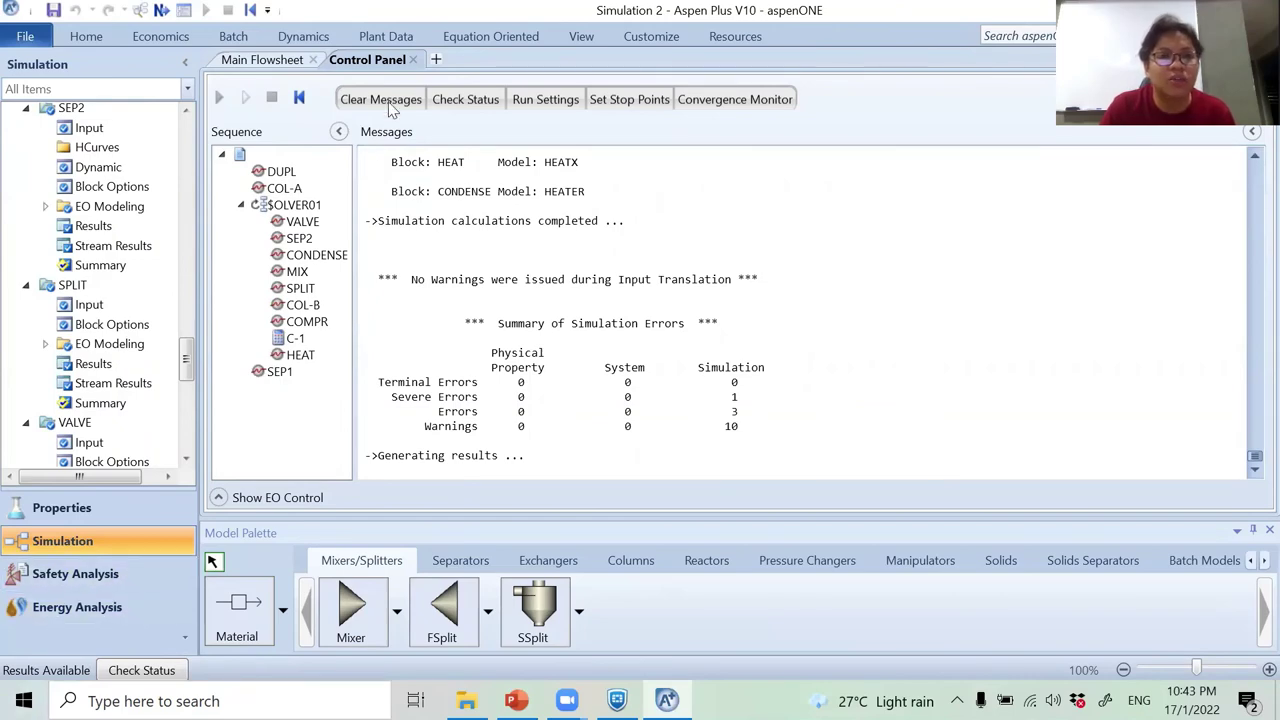
click(414, 60)
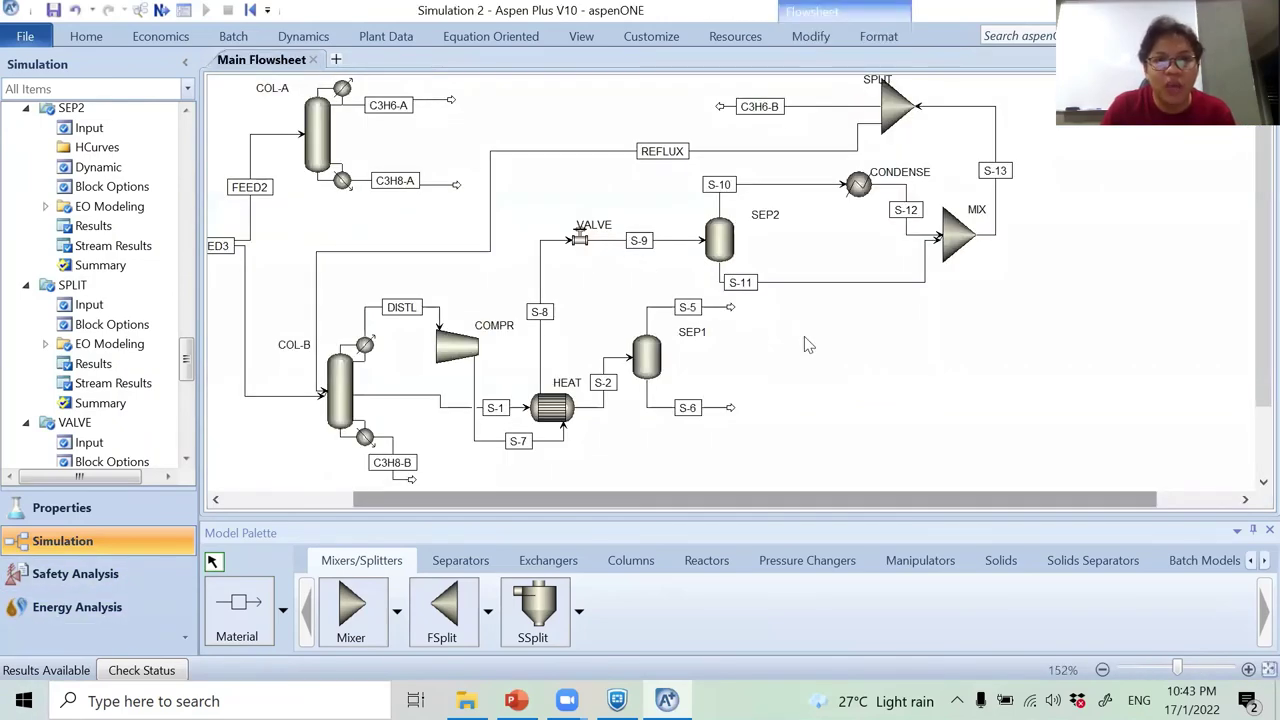
Compare the stream results of C3H6-B and C3H8-B, including their mass fractions, and switch to the Simulation Results slide.
drag(805, 499, 730, 520)
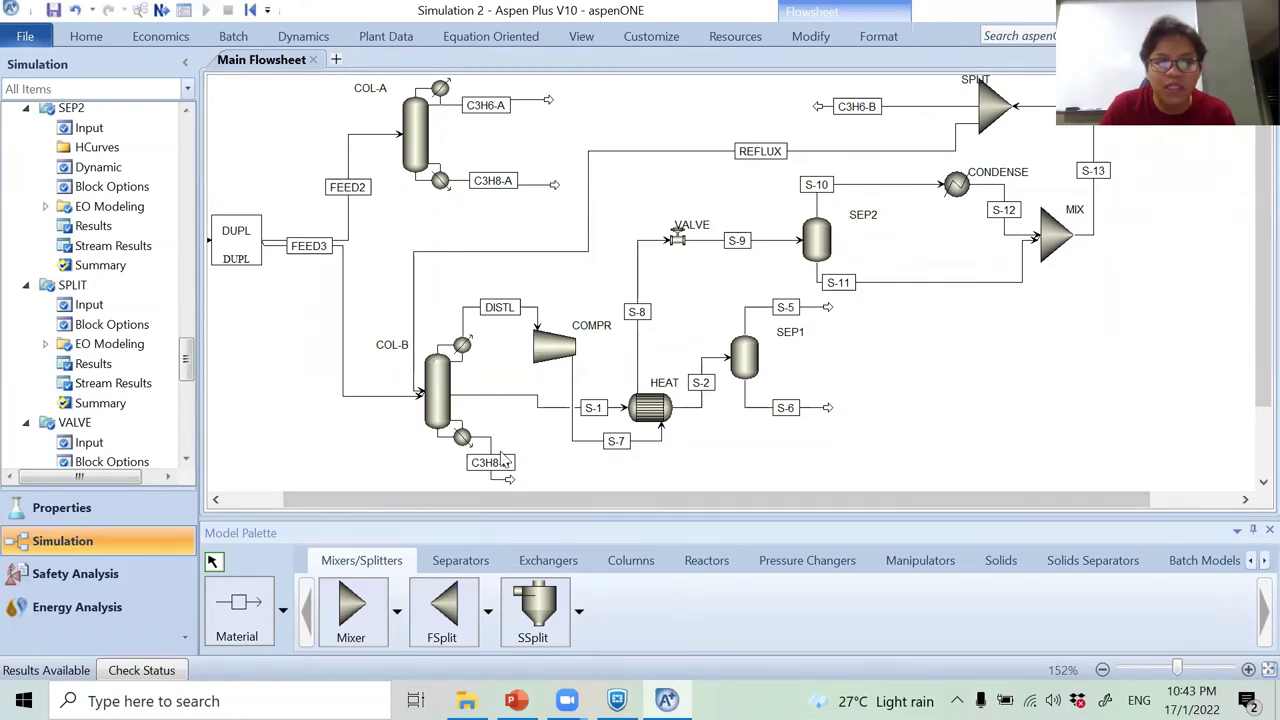
double_click(910, 107)
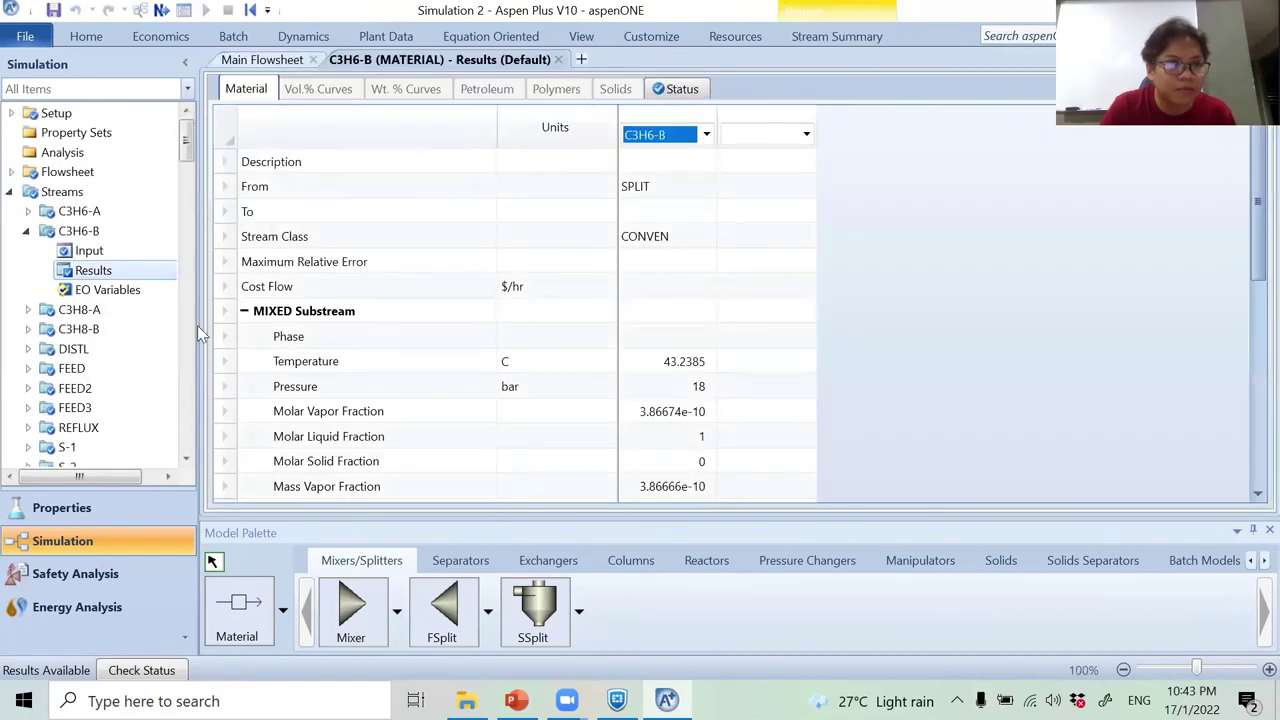
scroll(648, 288, down, 3)
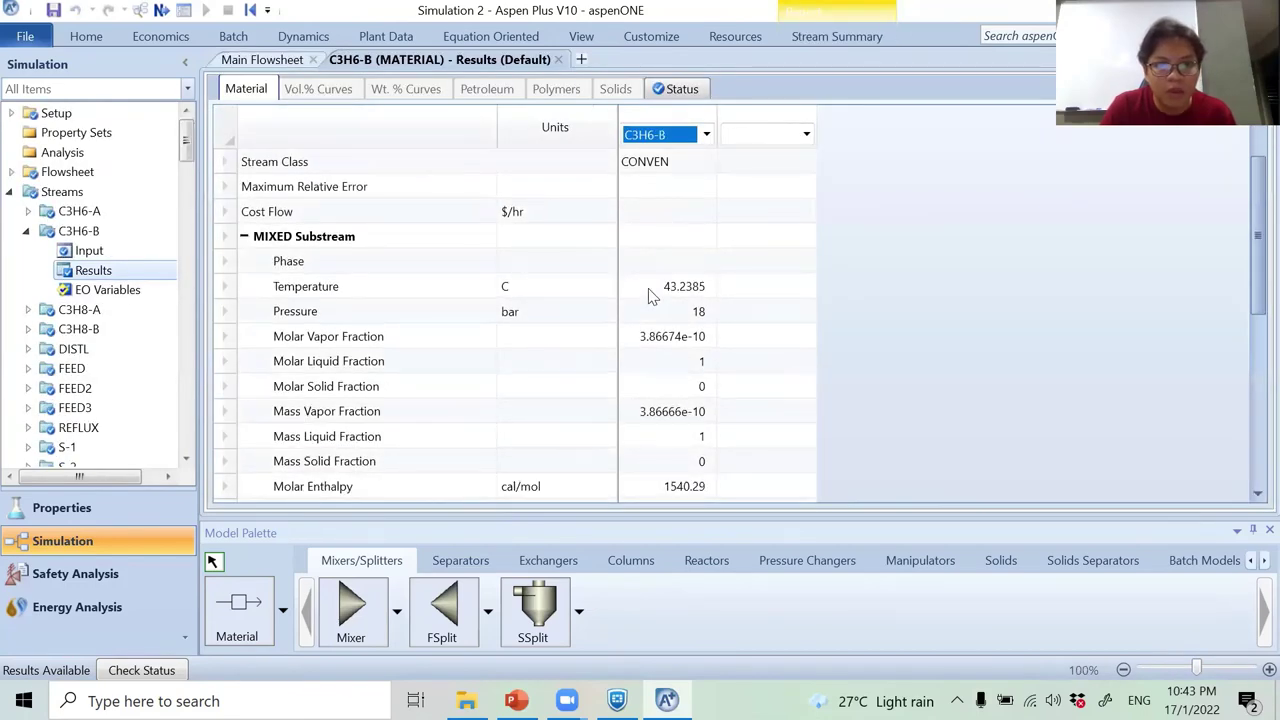
click(809, 134)
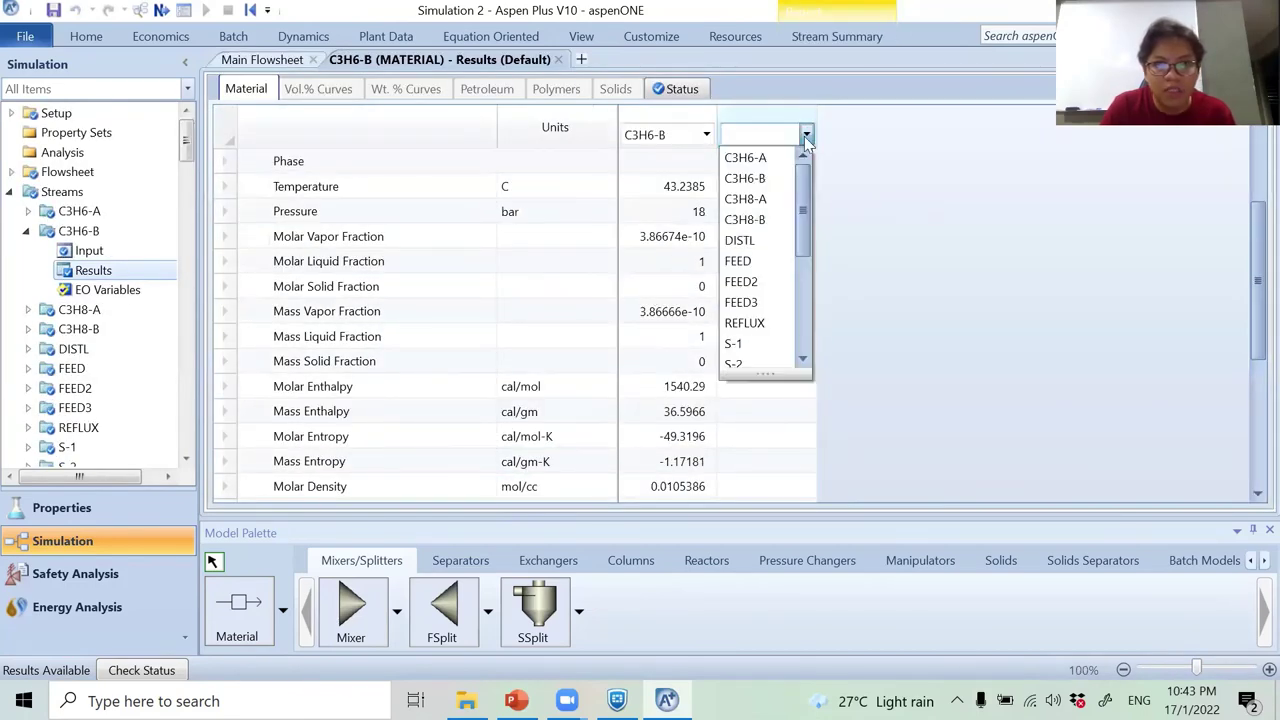
click(770, 220)
scroll(506, 380, down, 4)
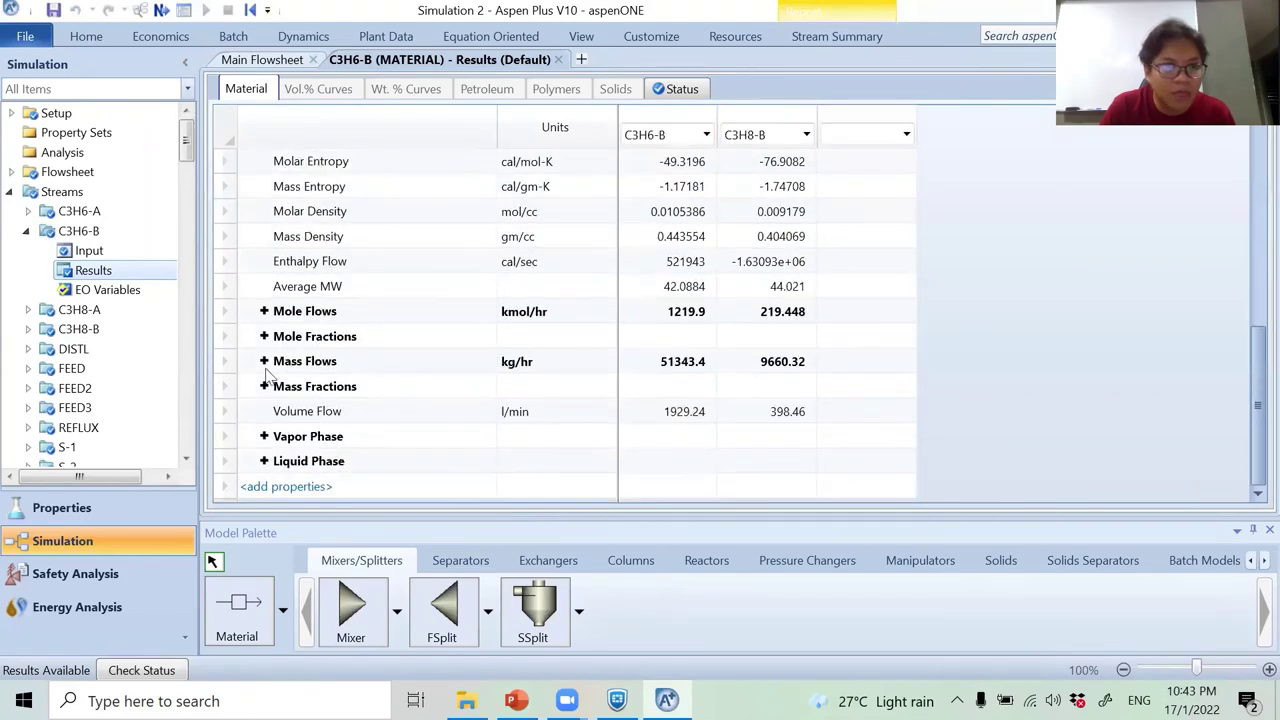
click(264, 386)
scroll(655, 370, down, 1)
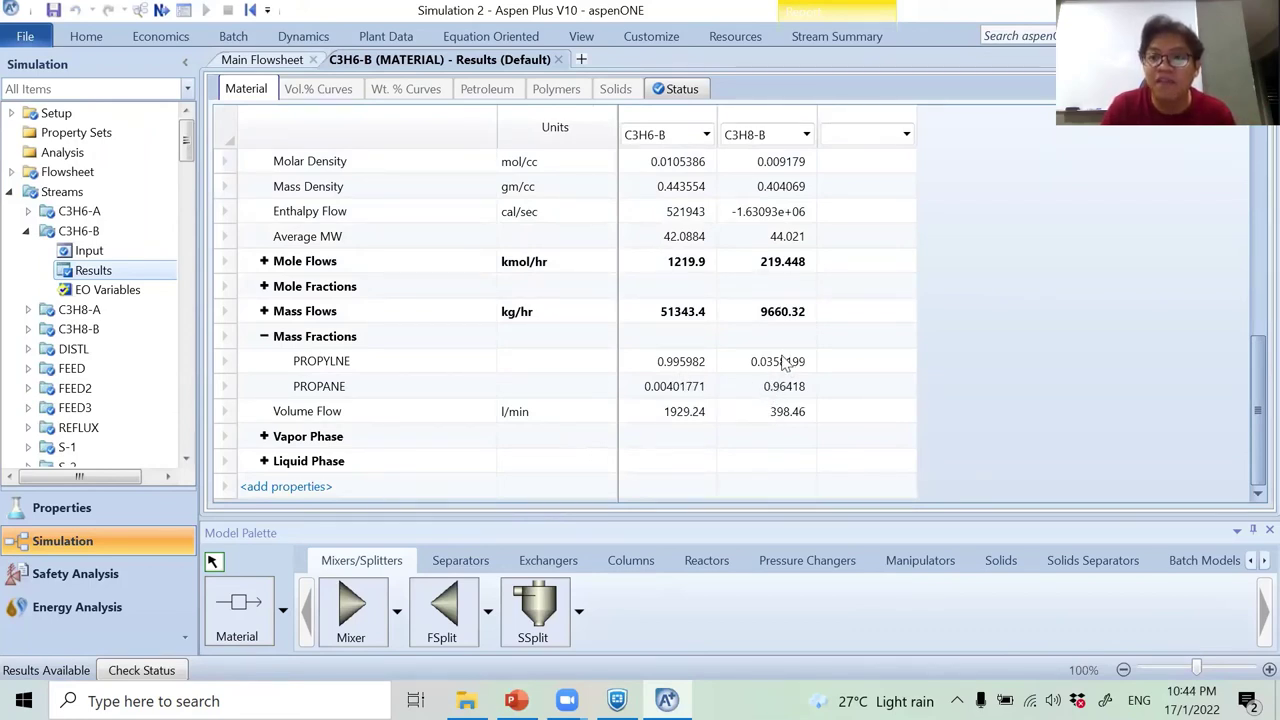
click(558, 60)
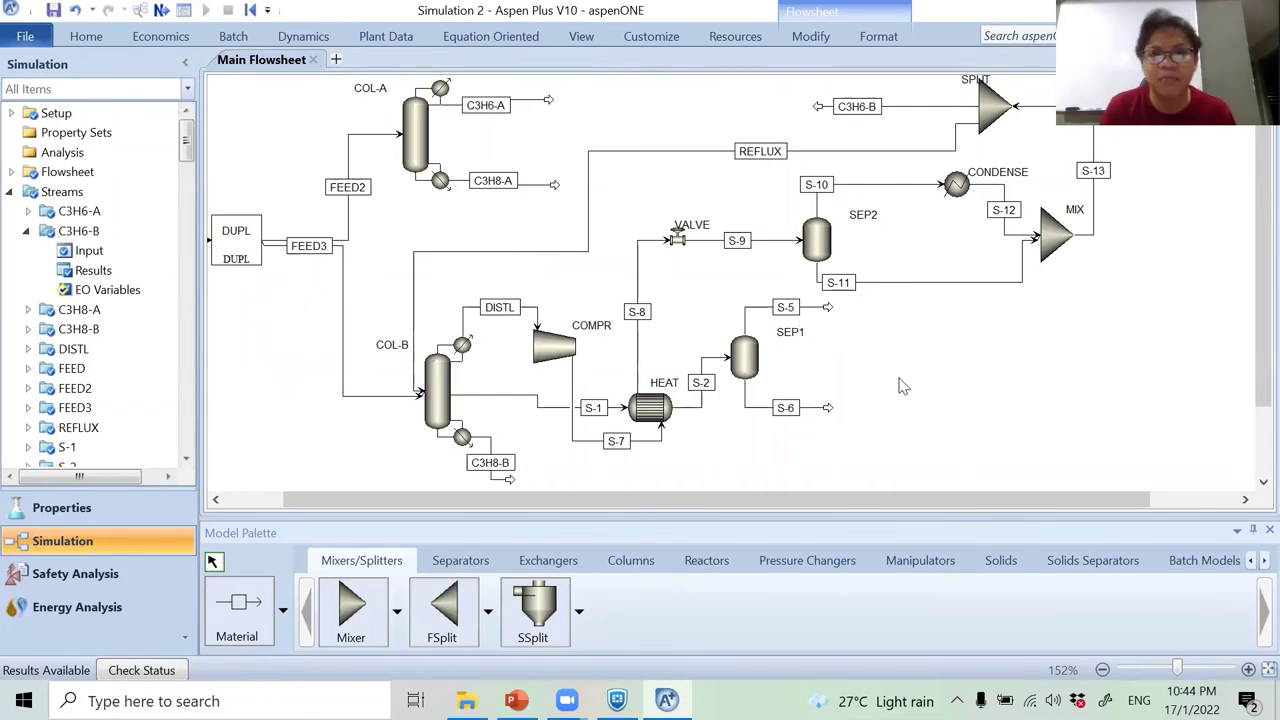
key(alt+Tab)
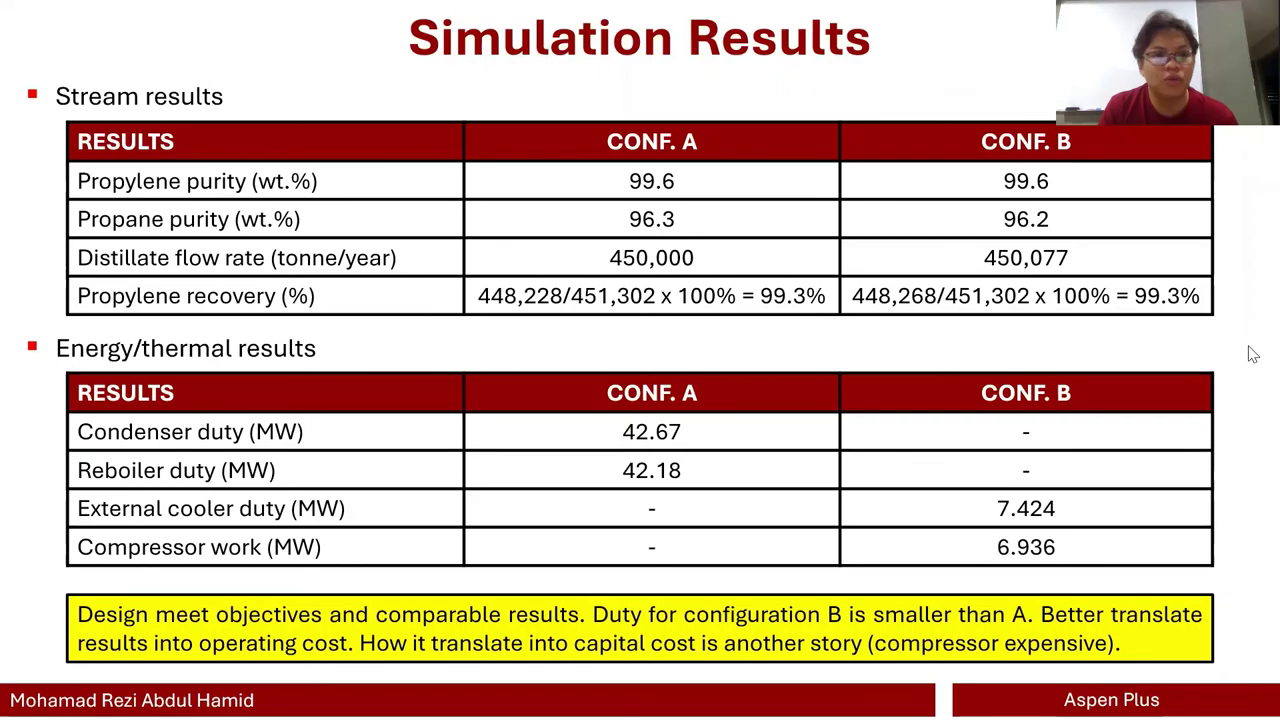